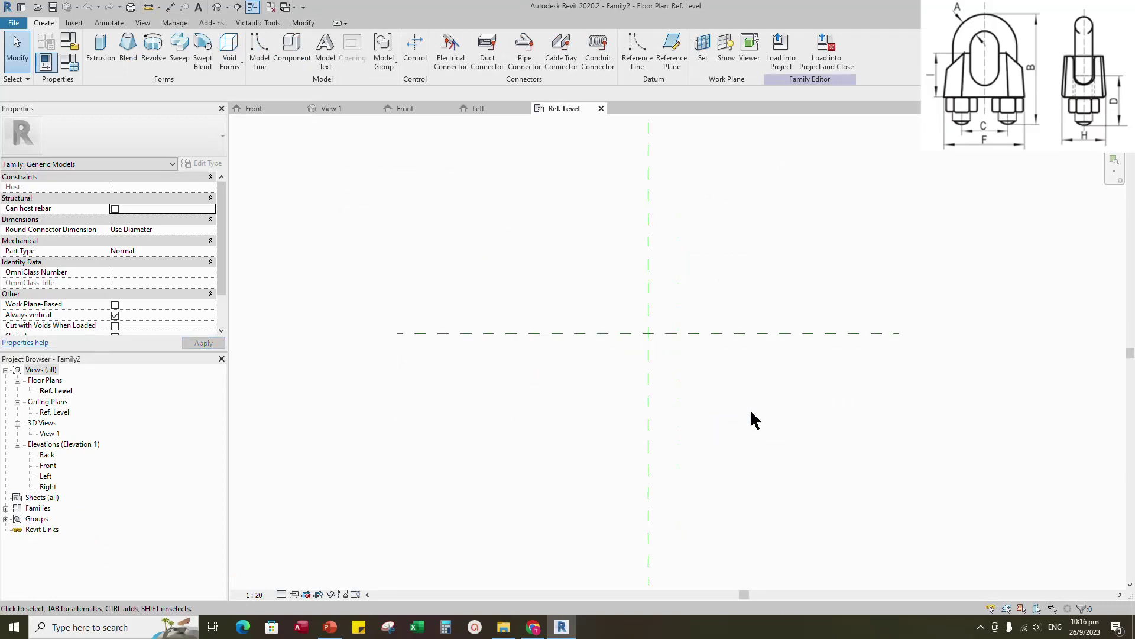
# - Place reference planes offset 13 mm on both sides of the Center (Front/Back) plane in the Ref. Level plan
pyautogui.click(694, 393)
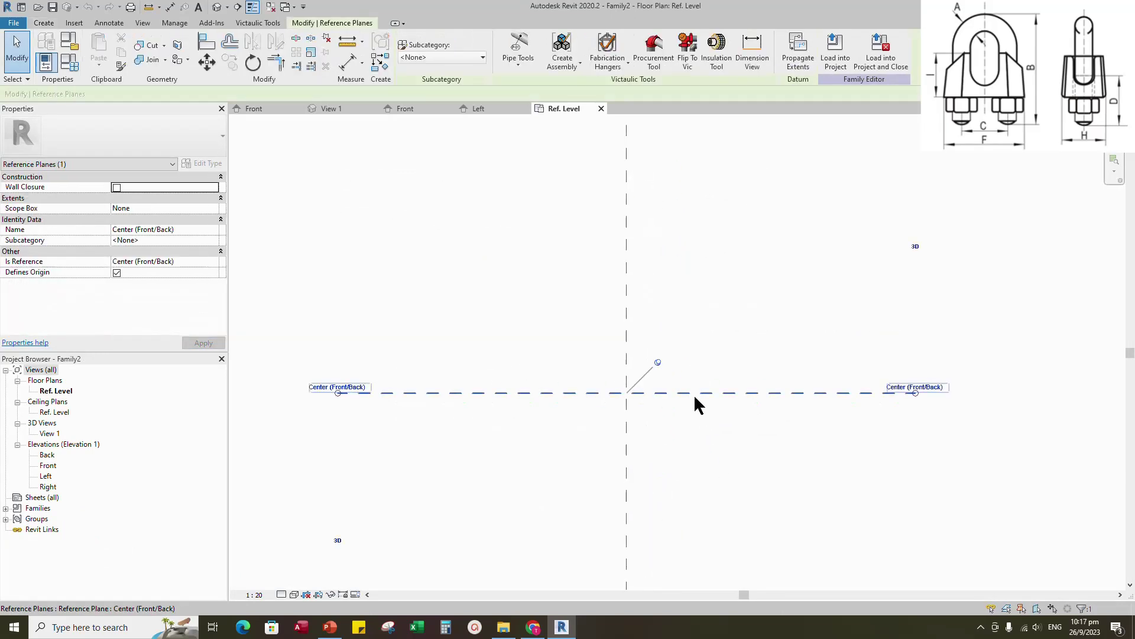
pyautogui.click(381, 61)
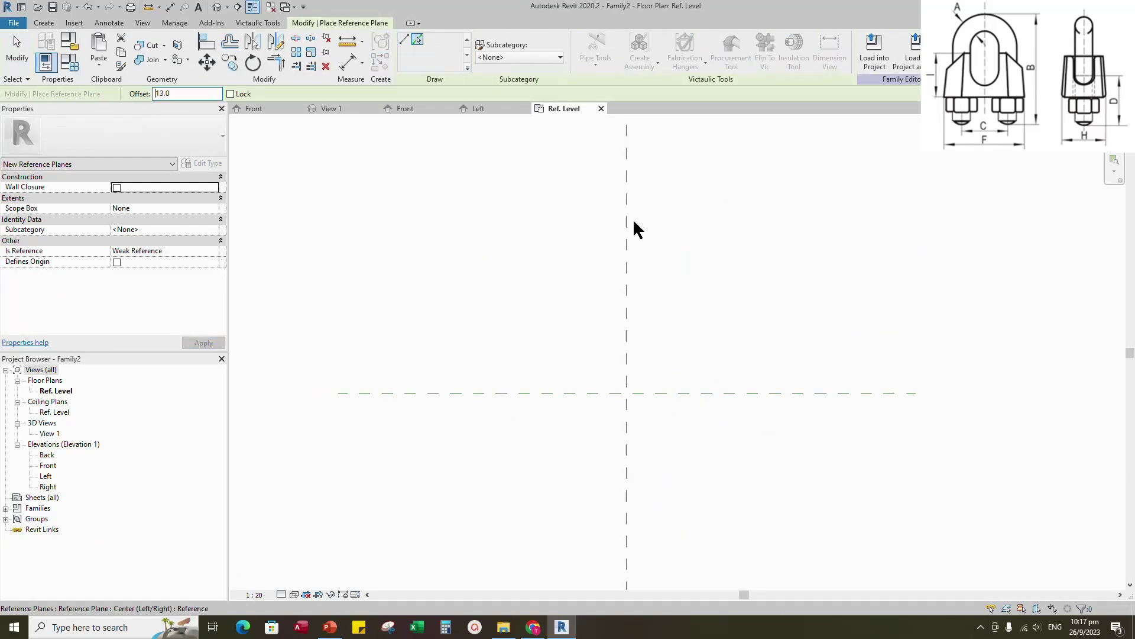
pyautogui.scroll(3, 643, 414)
# - Set the Ref. Level view's scale to 1:5 and its detail level to Fine
pyautogui.click(255, 594)
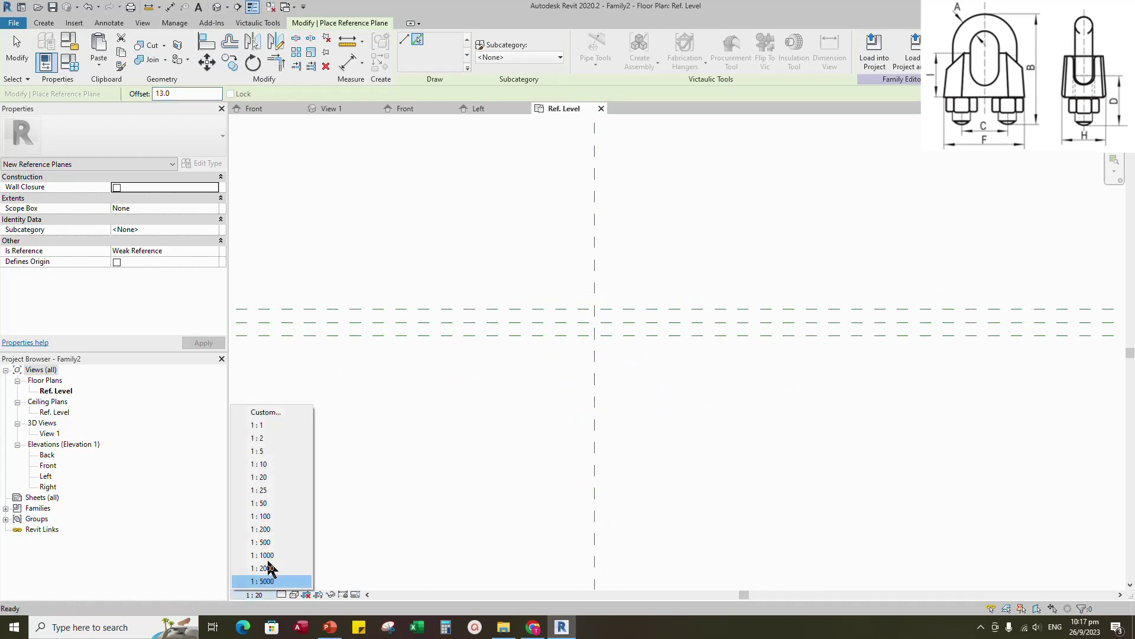
pyautogui.click(269, 454)
pyautogui.click(281, 594)
pyautogui.click(299, 585)
# - Dimension the three horizontal reference planes in one string and make their spacing equal
pyautogui.click(348, 62)
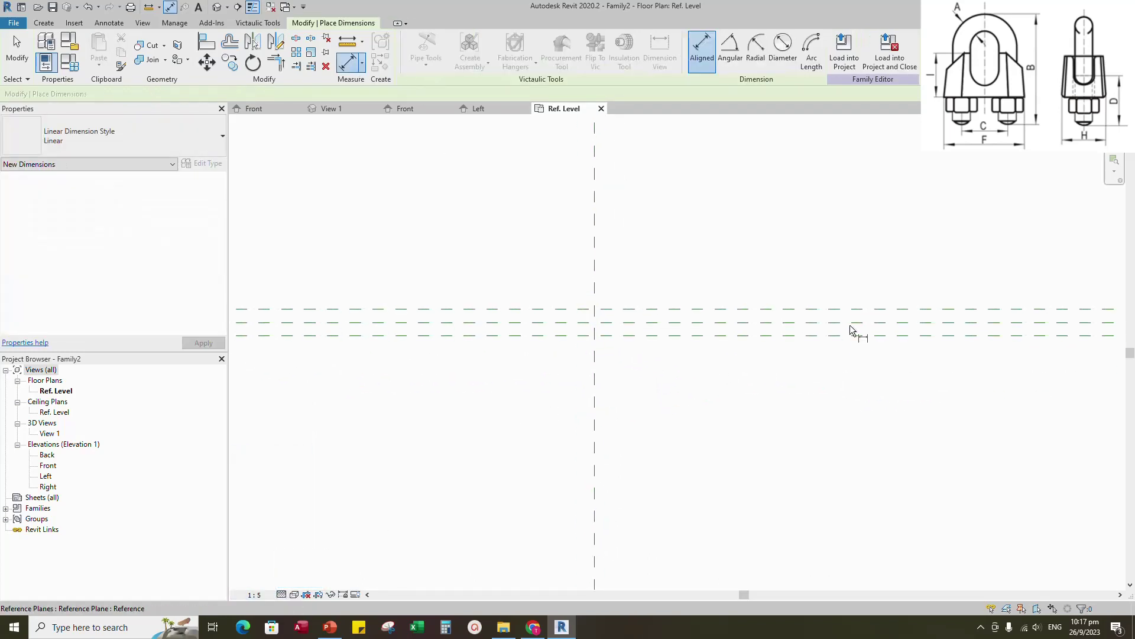
pyautogui.click(873, 311)
pyautogui.click(879, 336)
pyautogui.scroll(-2, 893, 348)
pyautogui.click(900, 370)
pyautogui.click(857, 347)
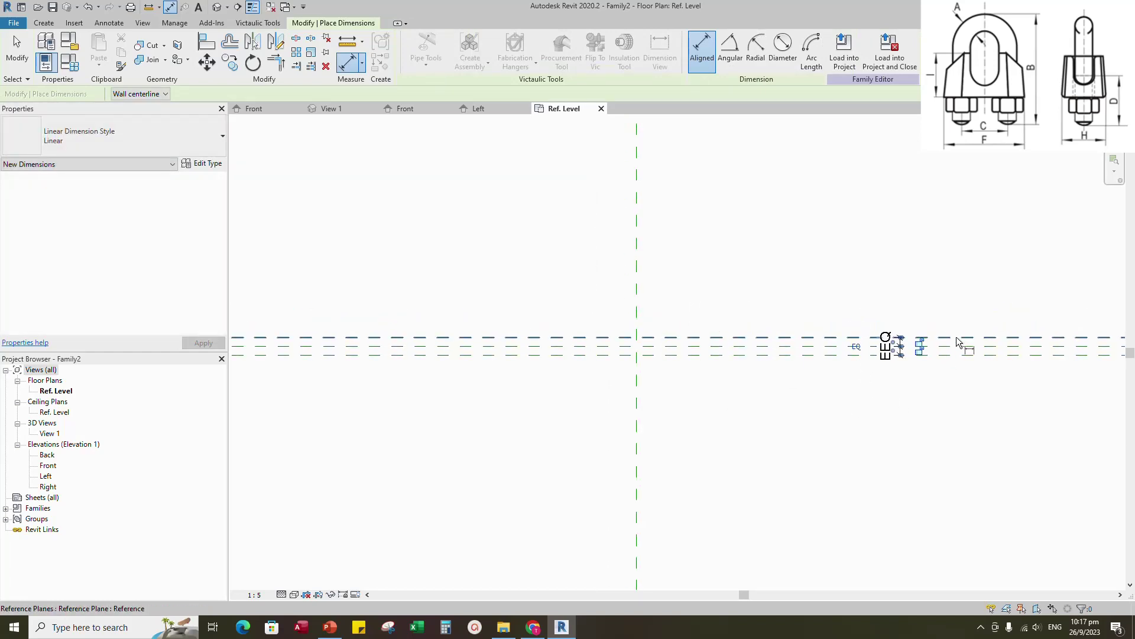
# - Dimension the overall distance between the two outer horizontal planes and label it with a new parameter H
pyautogui.click(951, 337)
pyautogui.click(976, 387)
pyautogui.press('Escape')
pyautogui.click(975, 353)
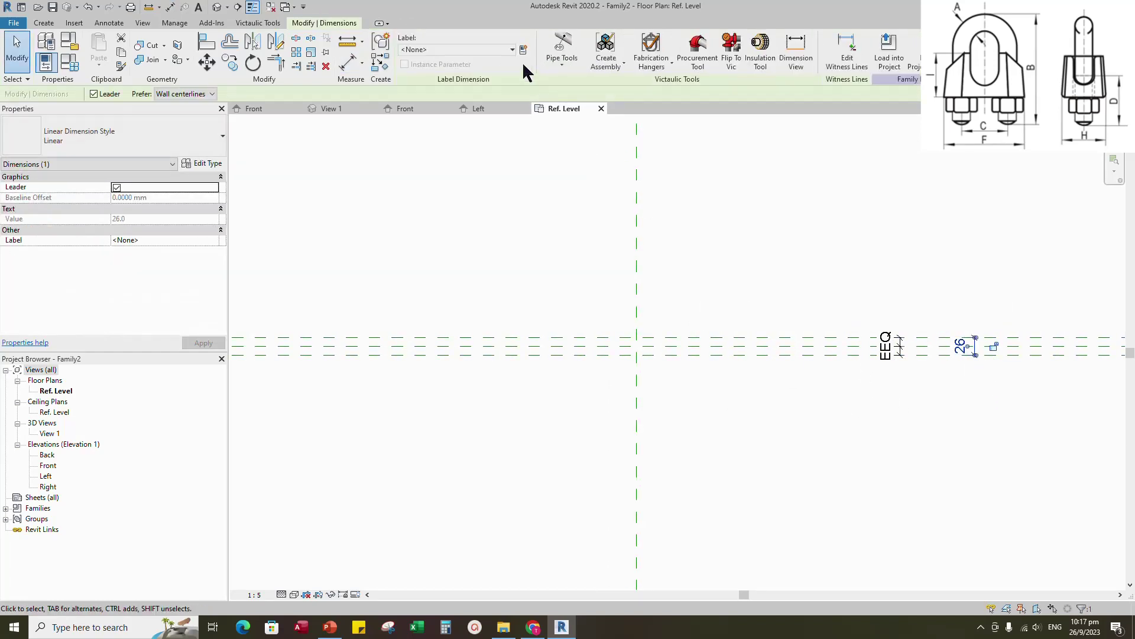
pyautogui.click(523, 51)
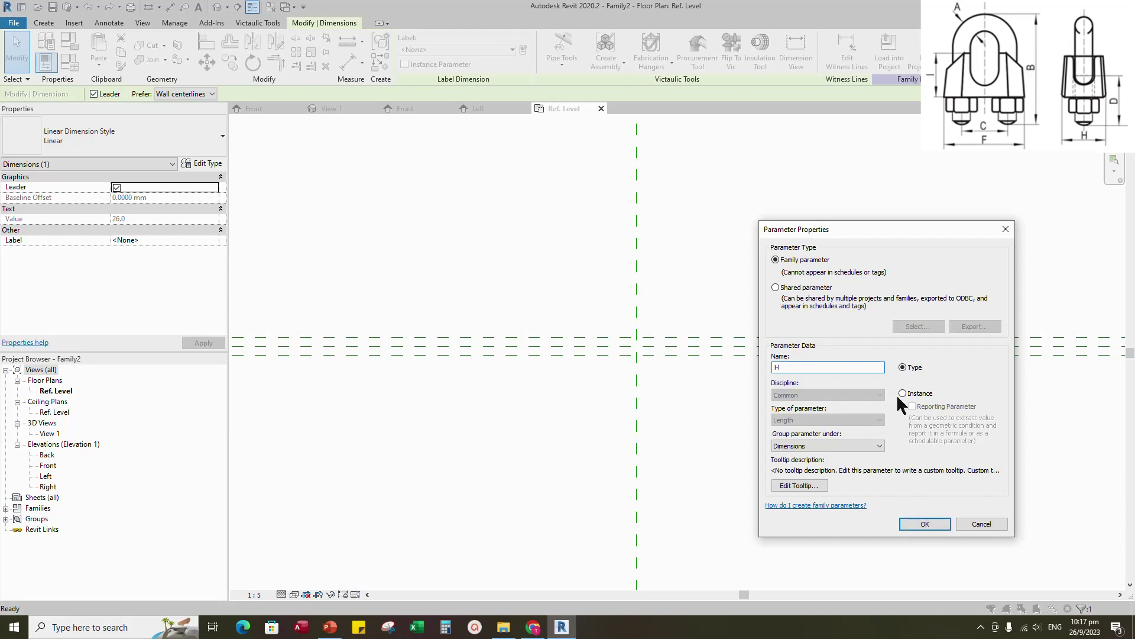
pyautogui.write('H')
pyautogui.click(925, 523)
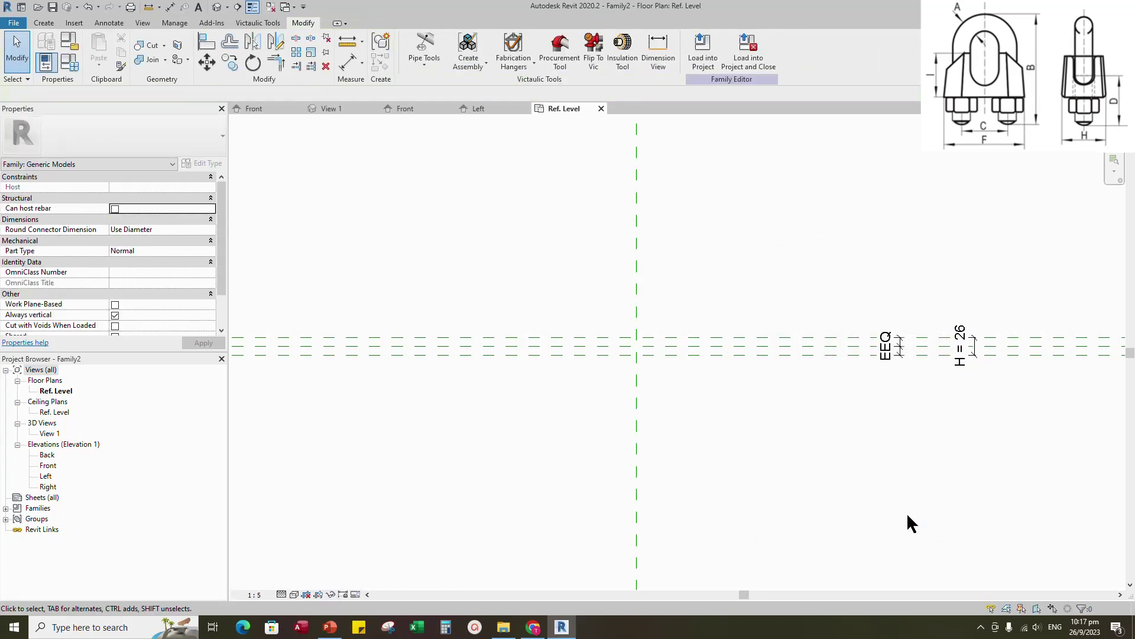
# - In the Front elevation at 1:5 scale, place reference planes 25 mm on both sides of the Center (Left/Right) plane
pyautogui.scroll(-1, 793, 474)
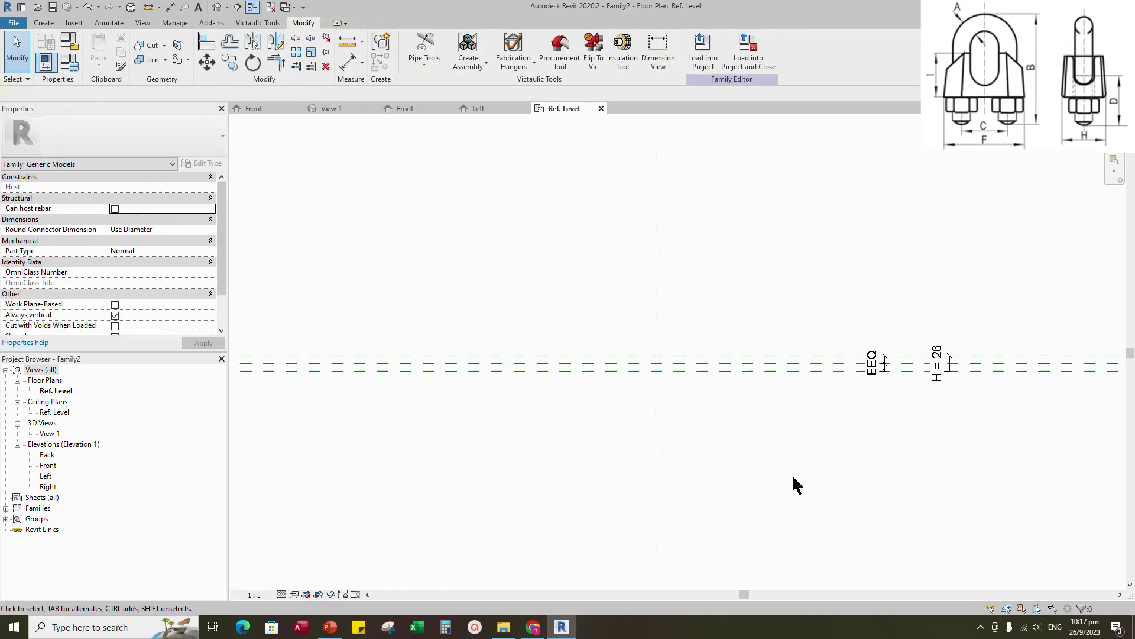
pyautogui.doubleClick(42, 466)
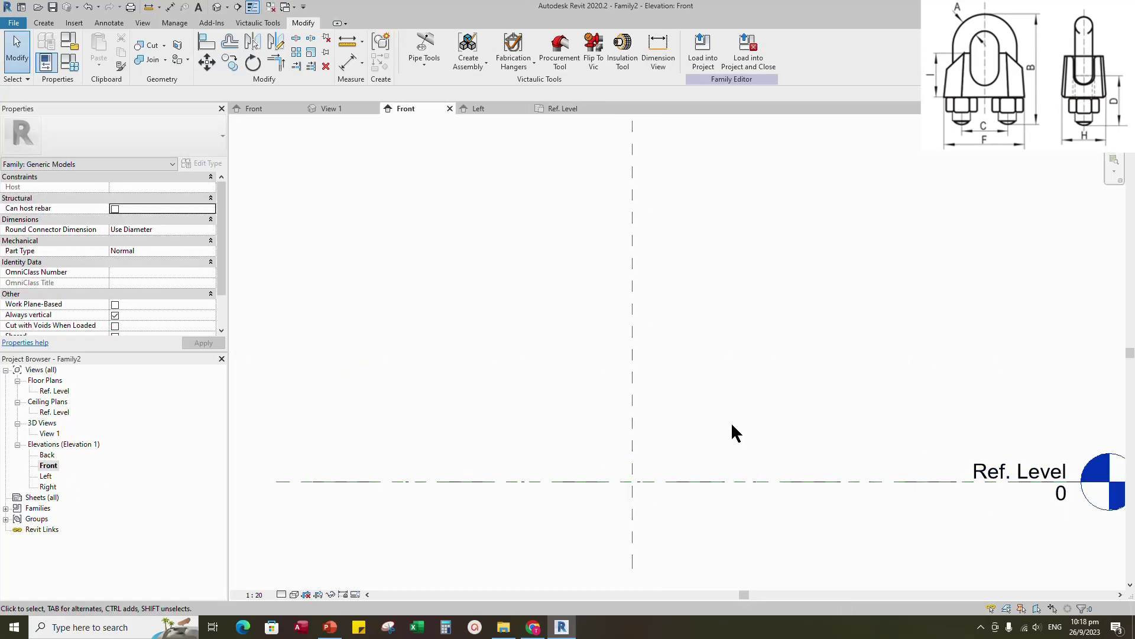
pyautogui.press('r')
pyautogui.press('p')
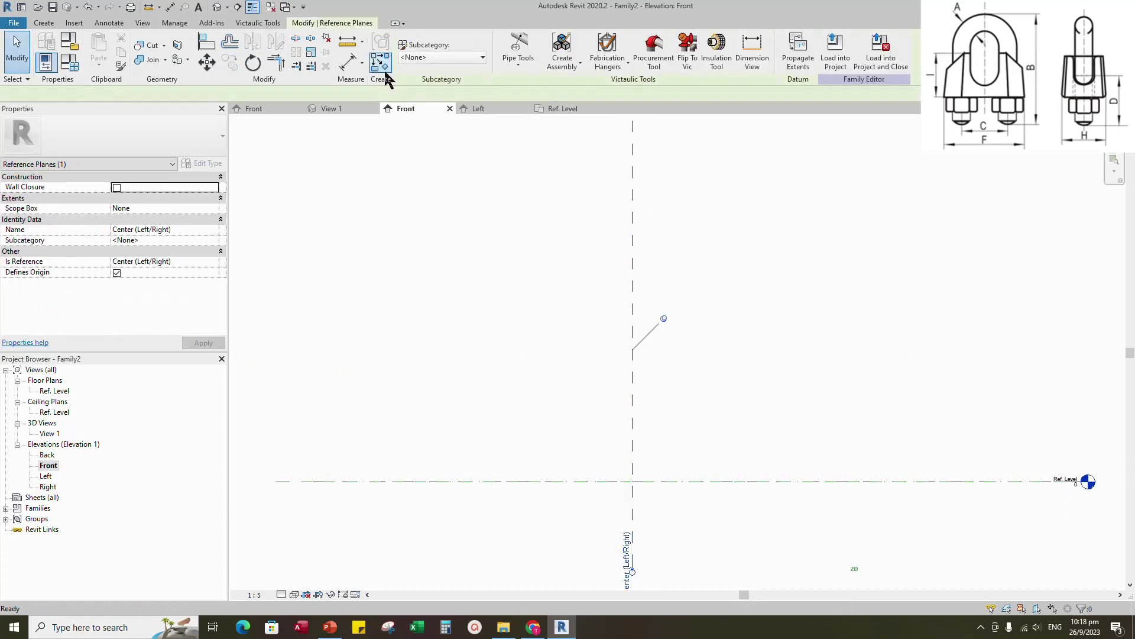
pyautogui.write('25.0')
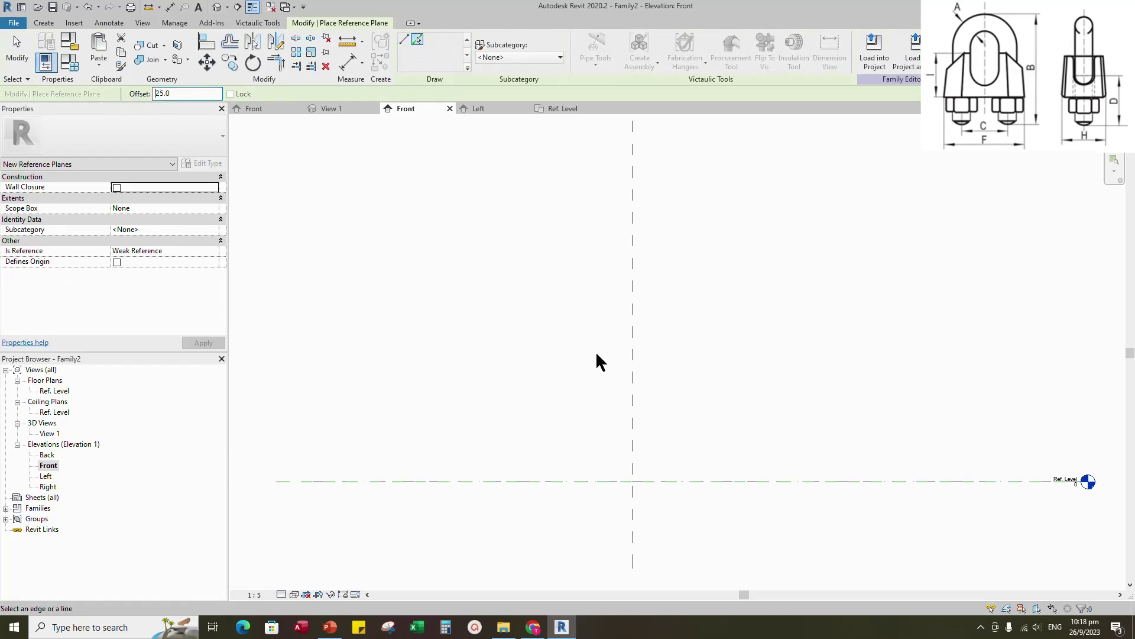
pyautogui.scroll(3, 636, 455)
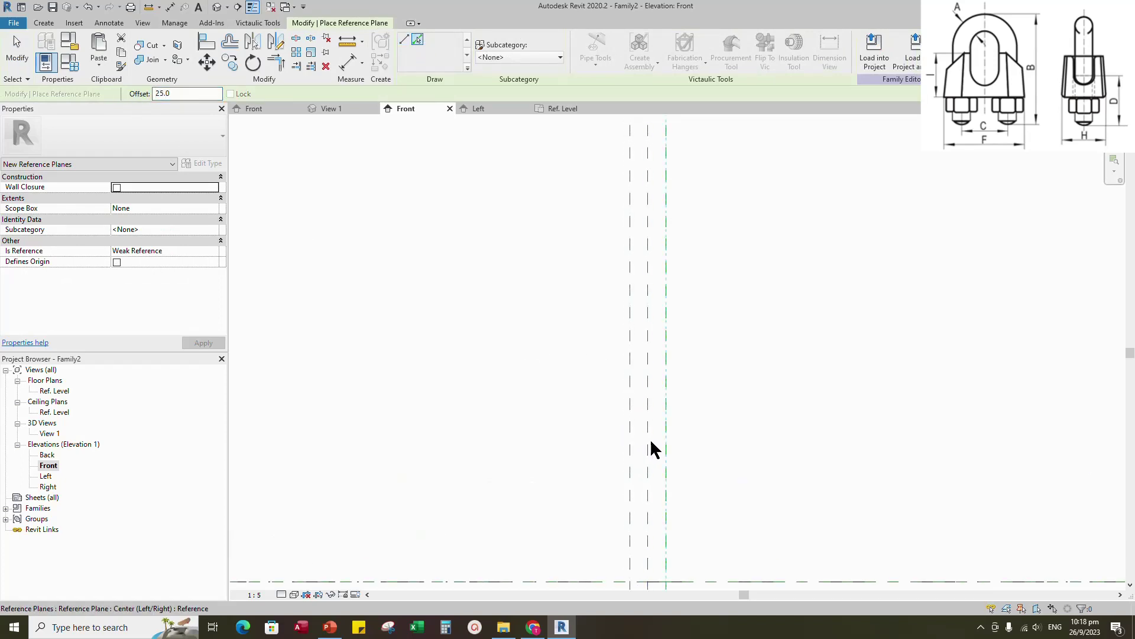
pyautogui.click(651, 442)
# - Dimension the three vertical reference planes in one string and make their spacing equal
pyautogui.scroll(-2, 584, 409)
pyautogui.click(350, 63)
pyautogui.click(615, 349)
pyautogui.click(625, 348)
pyautogui.click(637, 347)
pyautogui.click(734, 267)
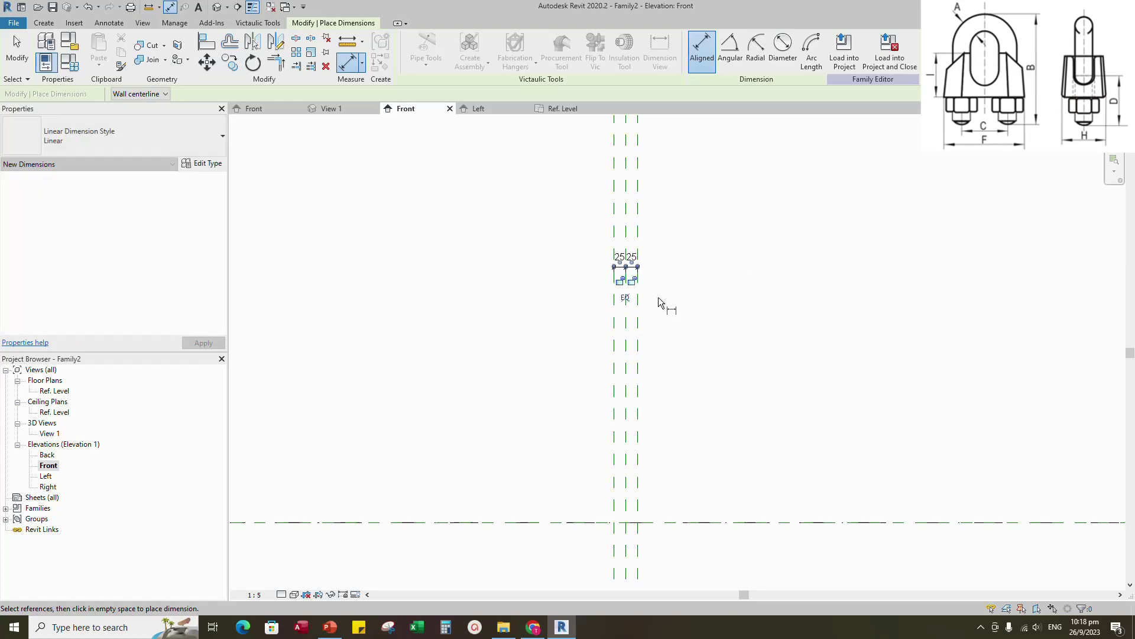
pyautogui.click(625, 297)
# - Dimension the overall distance between the two outer vertical planes and label it with a new instance parameter F
pyautogui.click(614, 230)
pyautogui.click(637, 225)
pyautogui.click(677, 210)
pyautogui.press('Escape')
pyautogui.press('Escape')
pyautogui.click(628, 210)
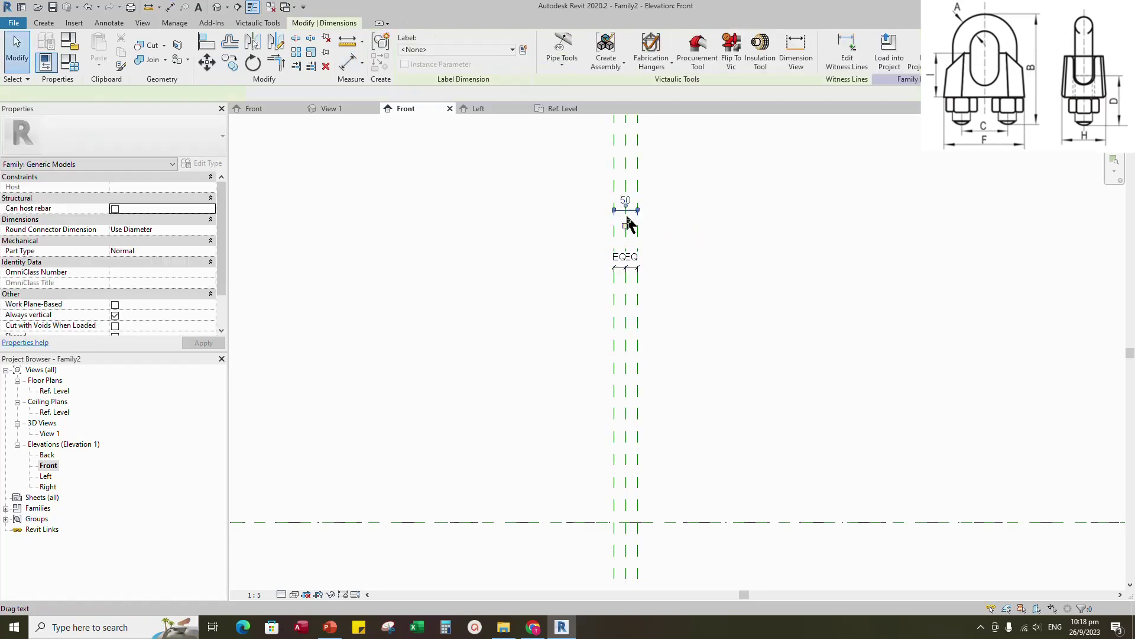
pyautogui.click(628, 223)
pyautogui.click(627, 224)
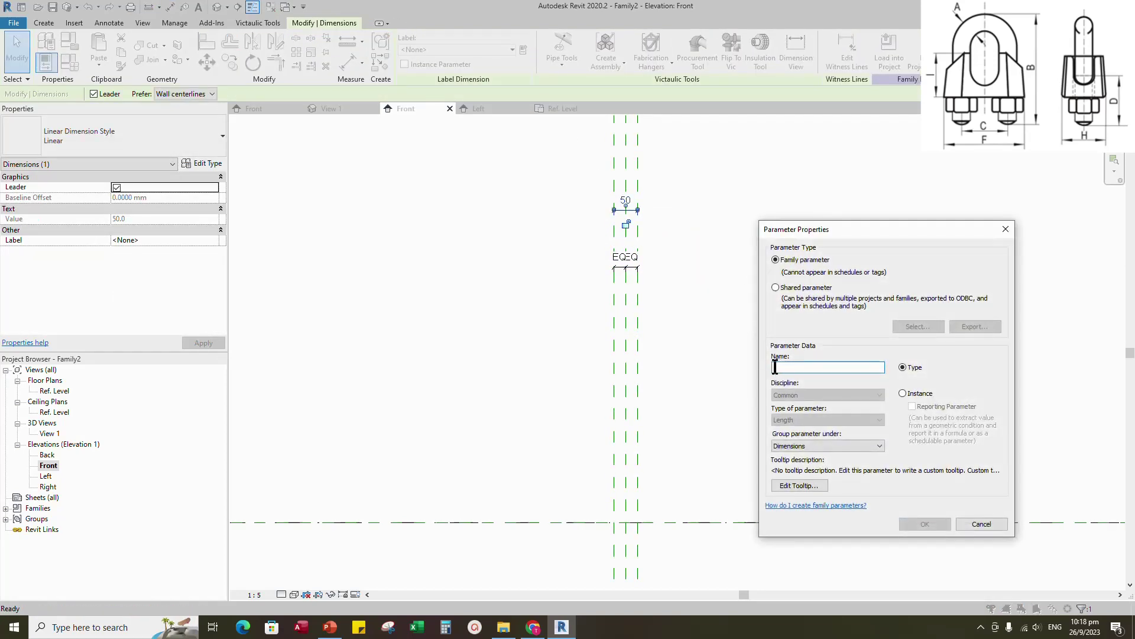
pyautogui.click(904, 392)
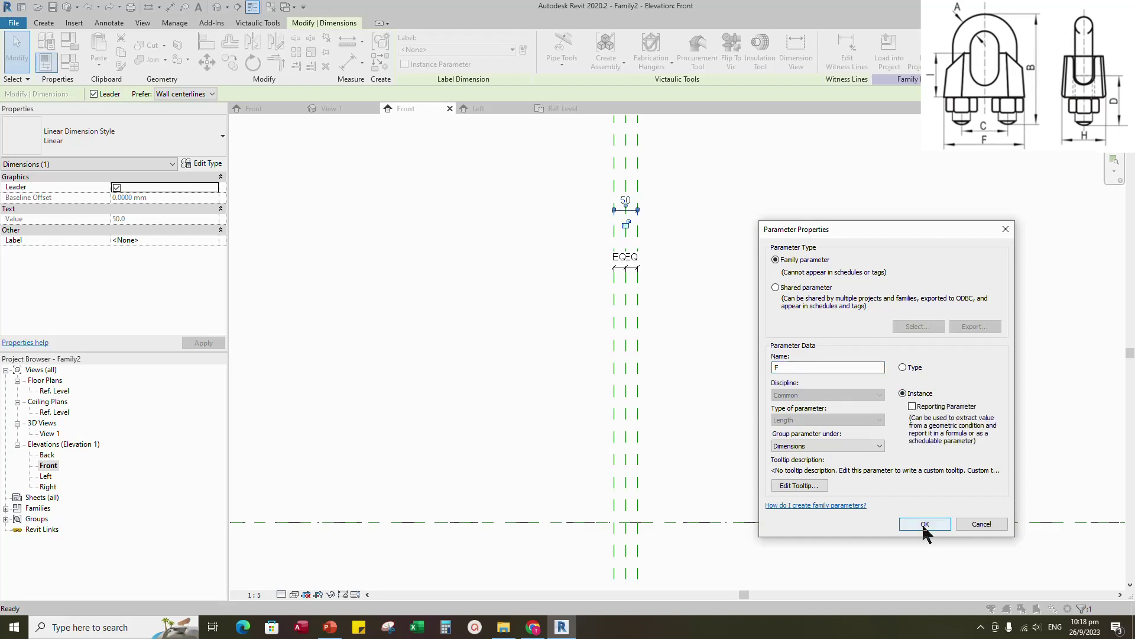
pyautogui.click(923, 524)
pyautogui.click(816, 478)
# - Place an inner pair of vertical reference planes offset 15 mm on both sides of the Center (Left/Right) plane
pyautogui.moveTo(757, 533); pyautogui.dragTo(738, 469, button='middle')
pyautogui.scroll(1, 737, 469)
pyautogui.scroll(-1, 718, 390)
pyautogui.scroll(-1, 728, 416)
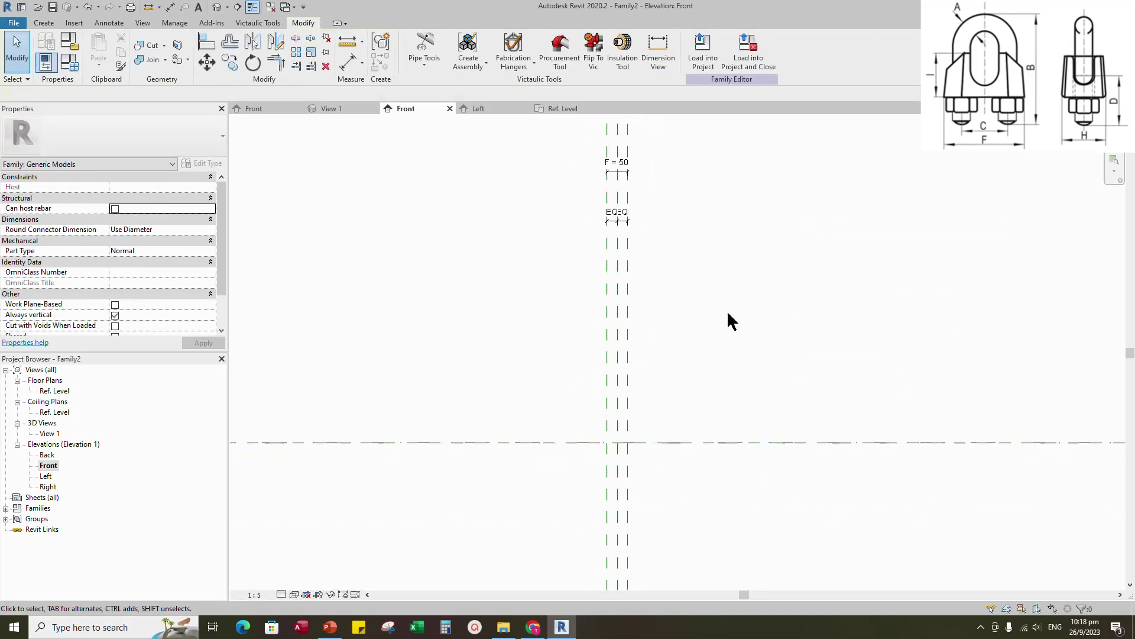
pyautogui.press('r')
pyautogui.press('p')
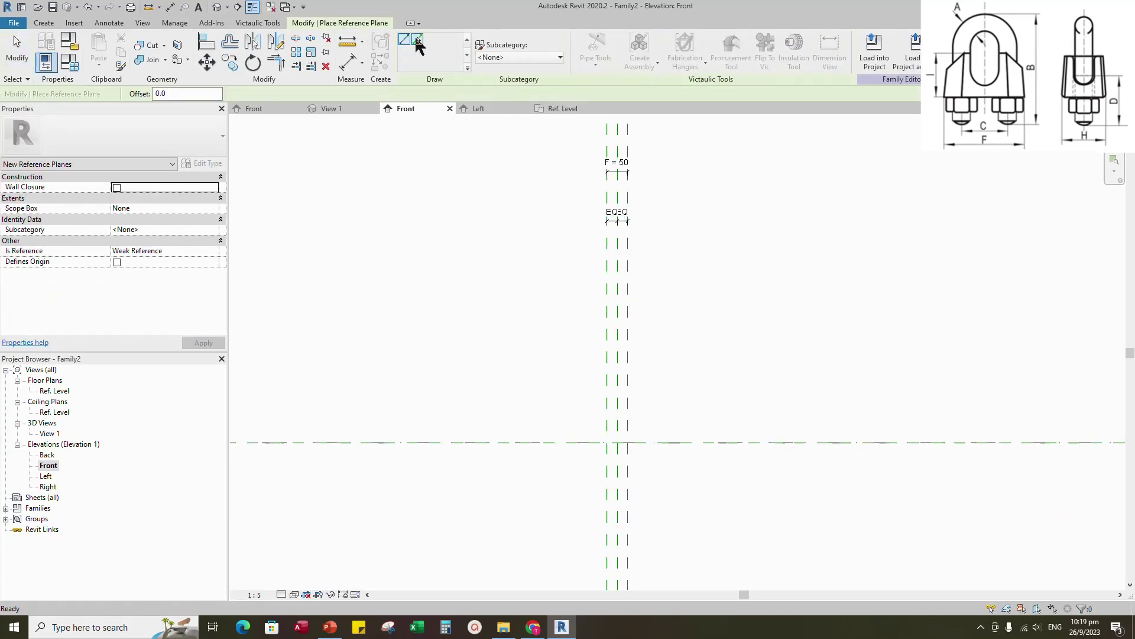
pyautogui.scroll(5, 616, 473)
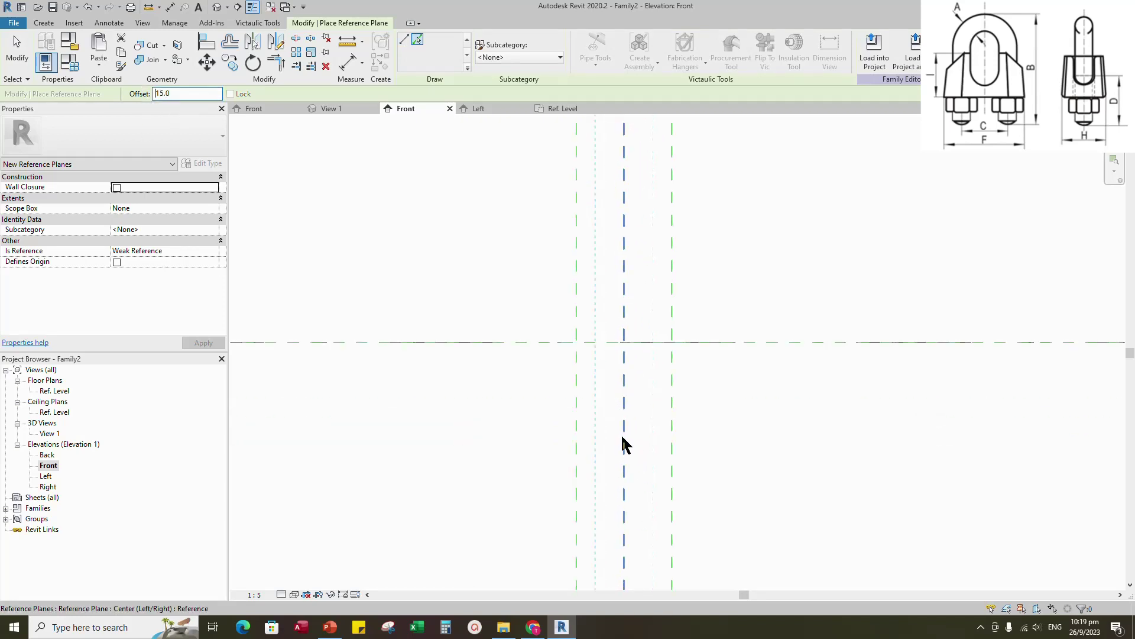
pyautogui.press('Escape')
pyautogui.press('Escape')
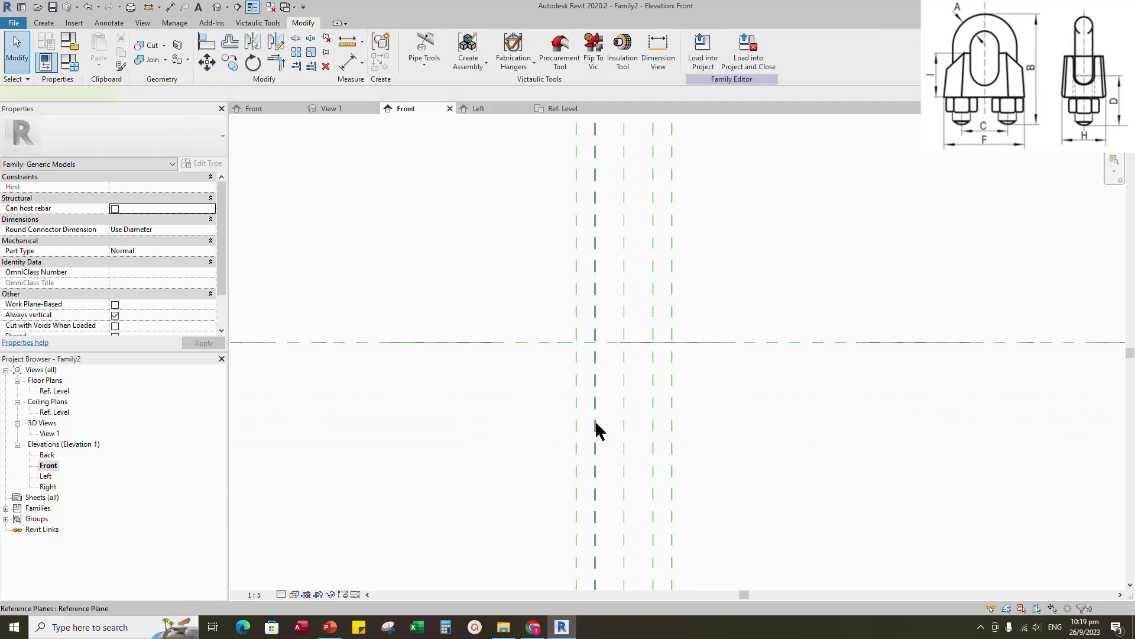
# - Dimension the inner pair of vertical planes with the center plane in one string and make the spacing equal
pyautogui.scroll(-1, 609, 430)
pyautogui.click(344, 65)
pyautogui.scroll(-2, 654, 456)
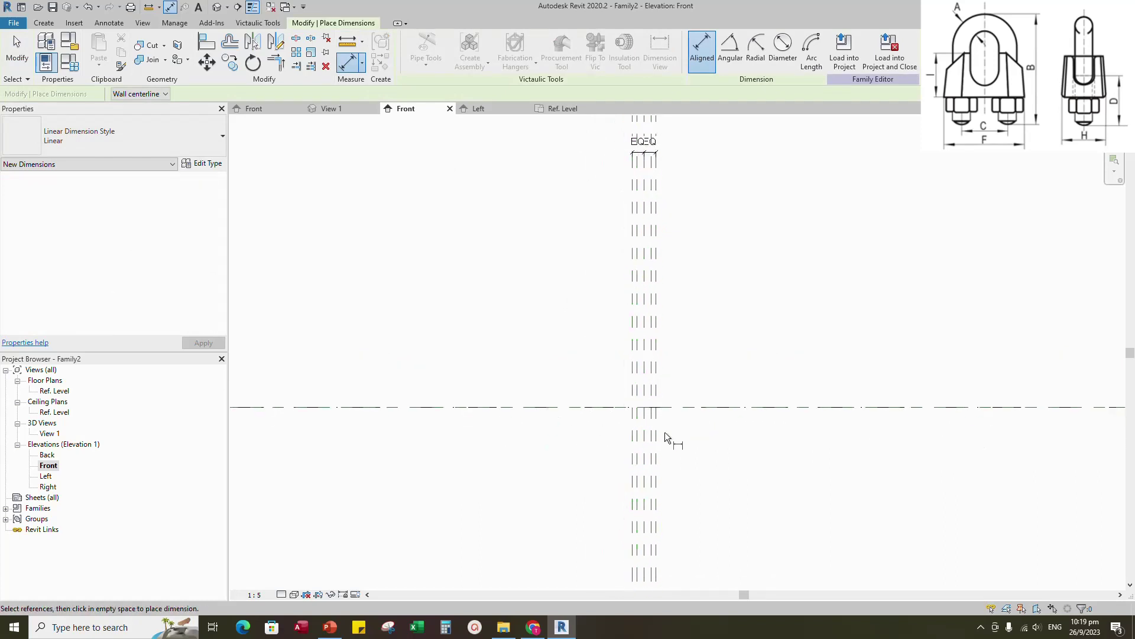
pyautogui.click(628, 236)
pyautogui.click(639, 240)
pyautogui.click(651, 244)
pyautogui.click(708, 243)
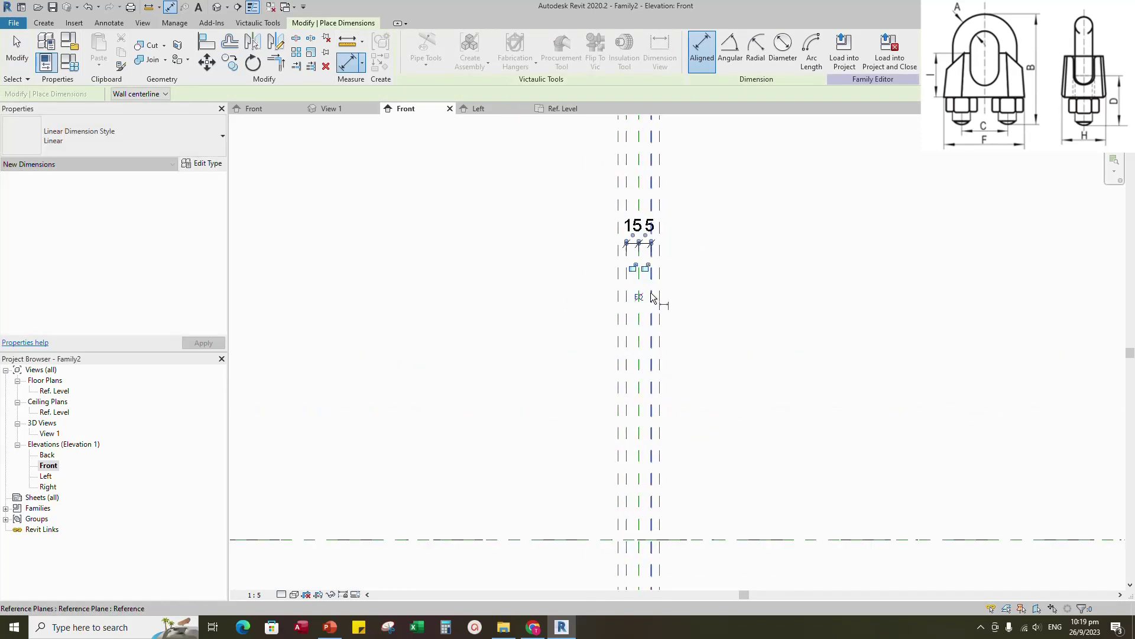
pyautogui.click(638, 297)
# - Dimension the distance between the inner pair of vertical planes and label it with a new instance parameter C
pyautogui.click(627, 190)
pyautogui.click(651, 190)
pyautogui.press('Escape')
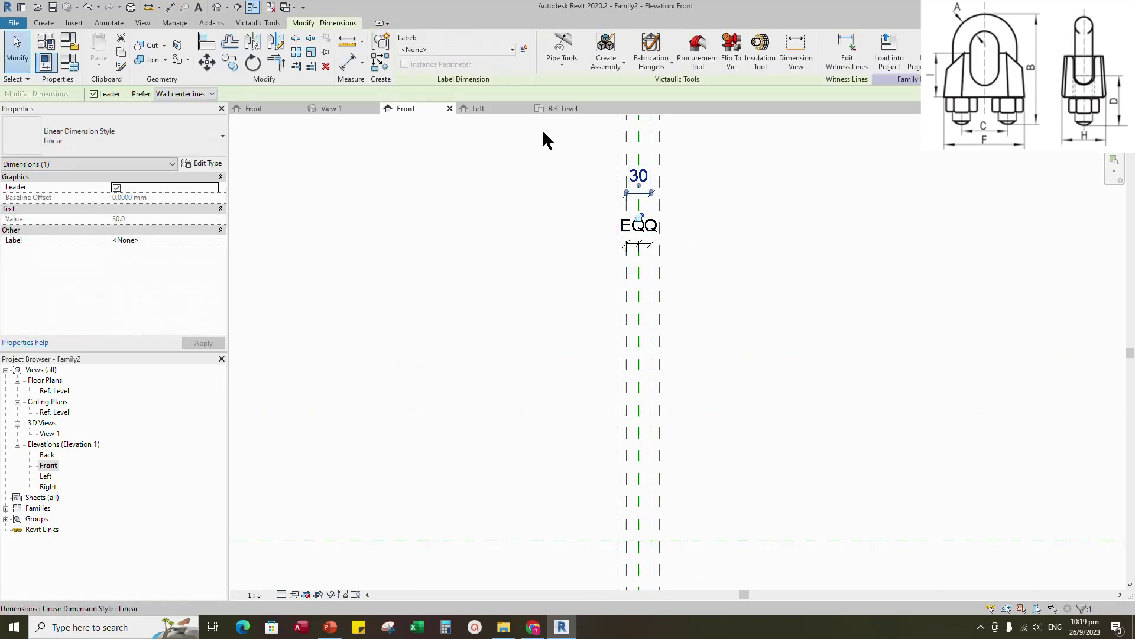
pyautogui.click(642, 217)
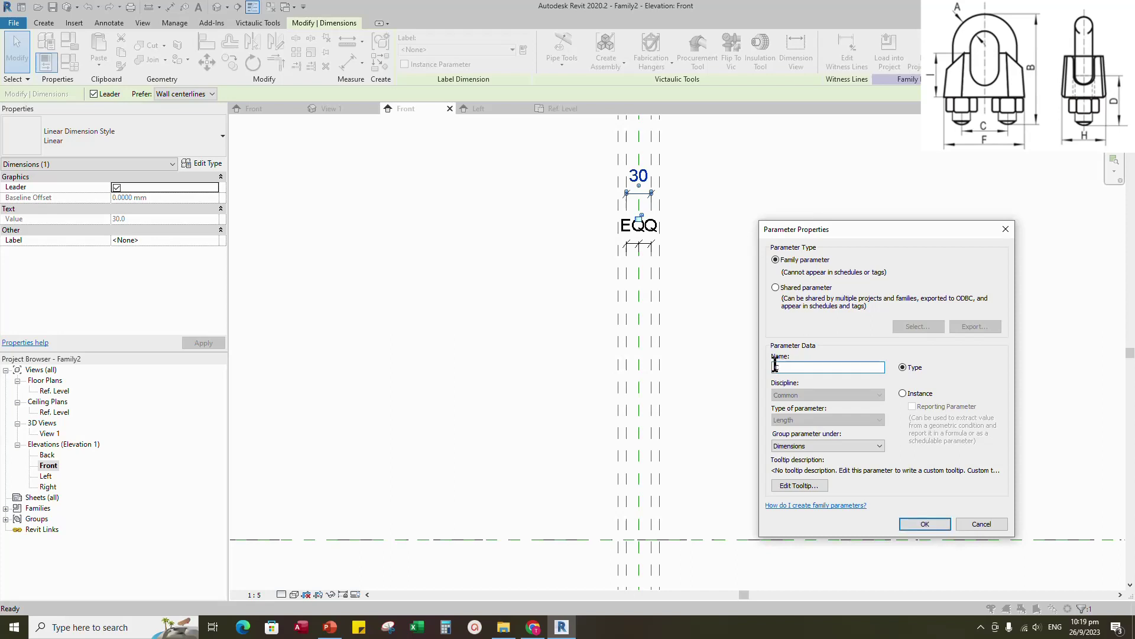
pyautogui.click(903, 393)
pyautogui.click(914, 523)
pyautogui.click(778, 352)
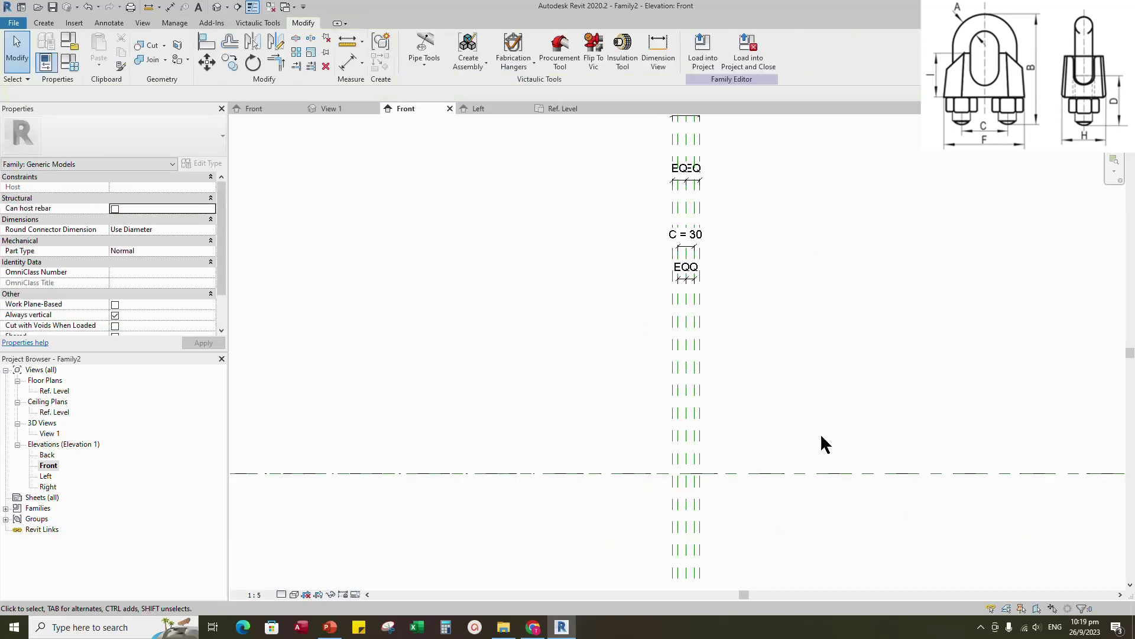
# - Place a horizontal reference plane 26 mm below the Ref. Level in the Front elevation
pyautogui.scroll(3, 735, 525)
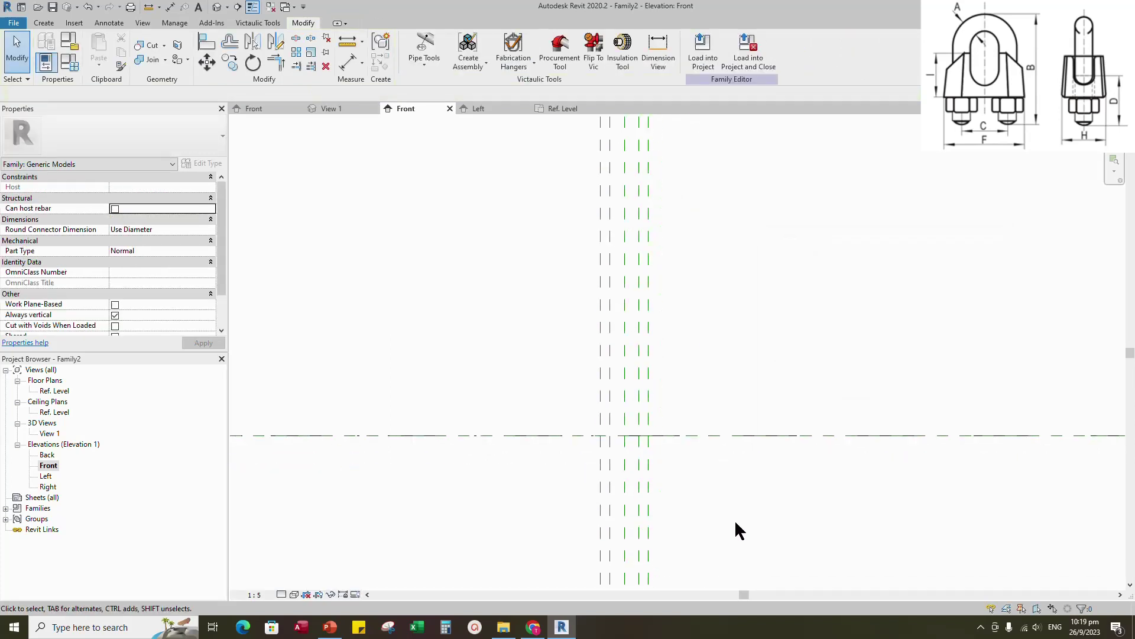
pyautogui.press('r')
pyautogui.press('p')
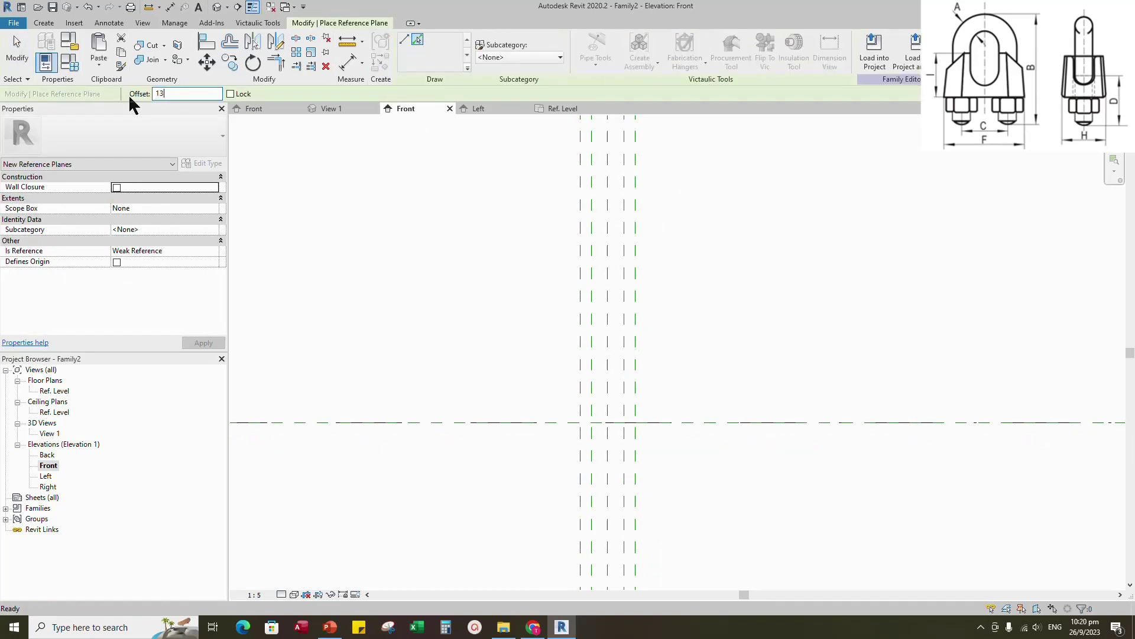
pyautogui.doubleClick(151, 94)
pyautogui.click(534, 422)
# - Dimension from the Ref. Level to the horizontal plane below it and label it with a new instance parameter I
pyautogui.click(346, 63)
pyautogui.scroll(-1, 717, 434)
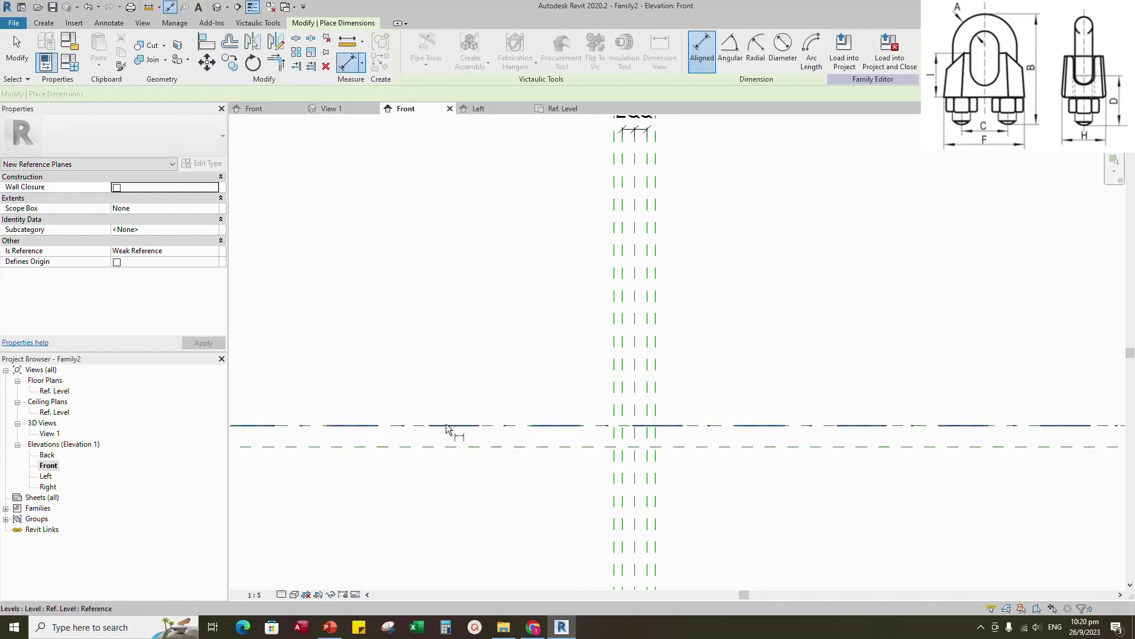
pyautogui.click(447, 425)
pyautogui.click(407, 447)
pyautogui.click(377, 441)
pyautogui.press('Escape')
pyautogui.press('Escape')
pyautogui.click(377, 442)
pyautogui.click(523, 50)
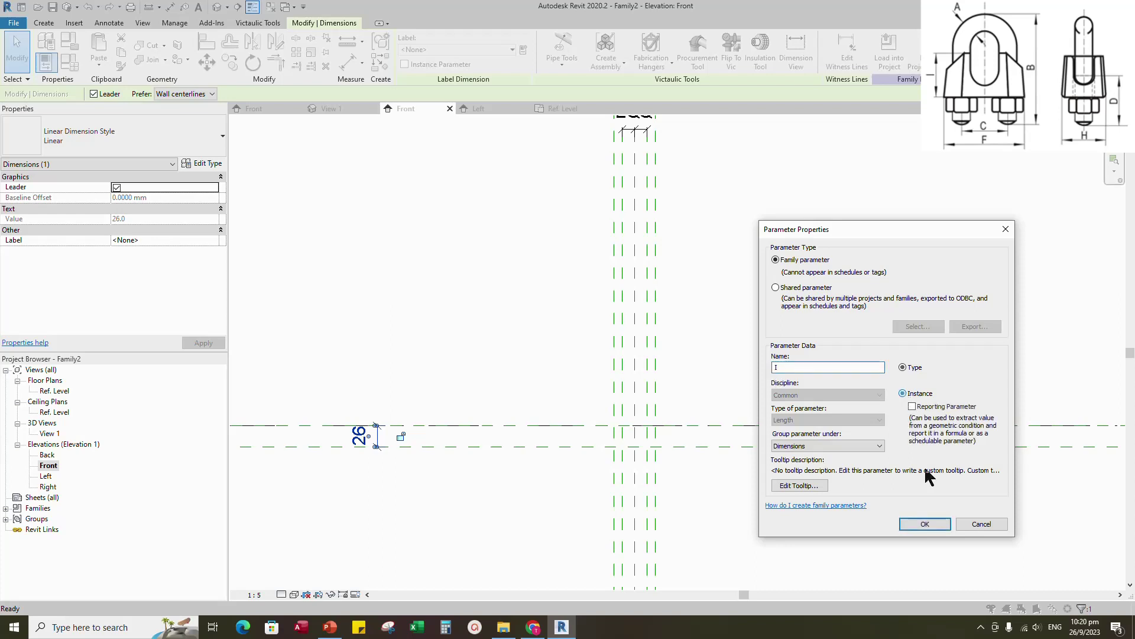
pyautogui.click(924, 524)
pyautogui.click(815, 502)
# - Place horizontal reference planes offset 13 mm above and below the Ref. Level
pyautogui.scroll(1, 532, 509)
pyautogui.scroll(-1, 556, 500)
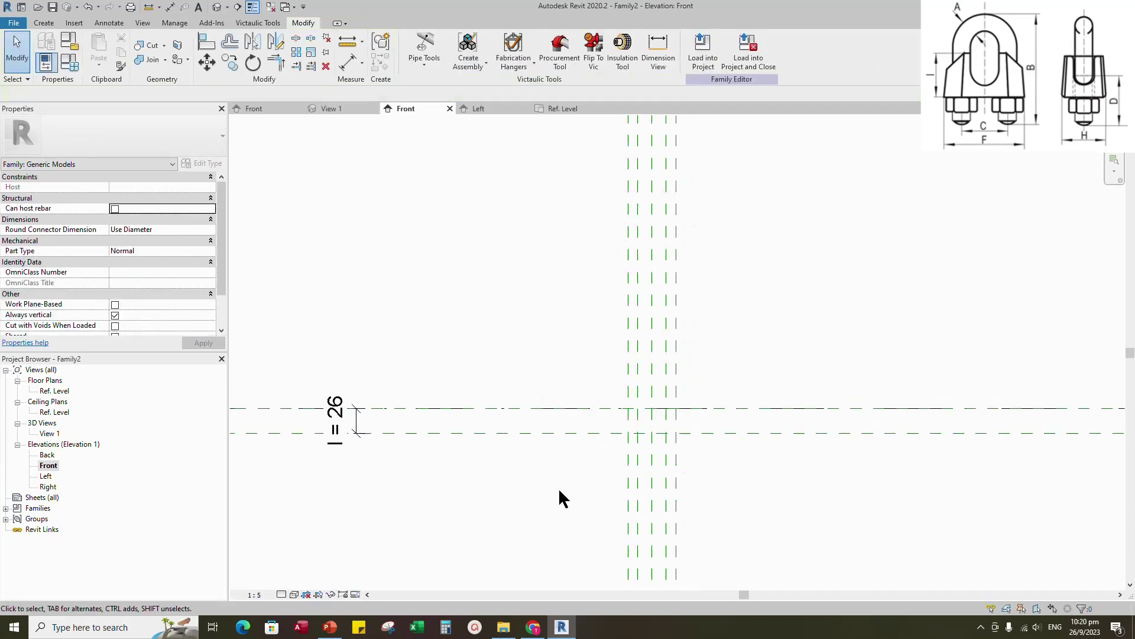
pyautogui.press('r')
pyautogui.press('p')
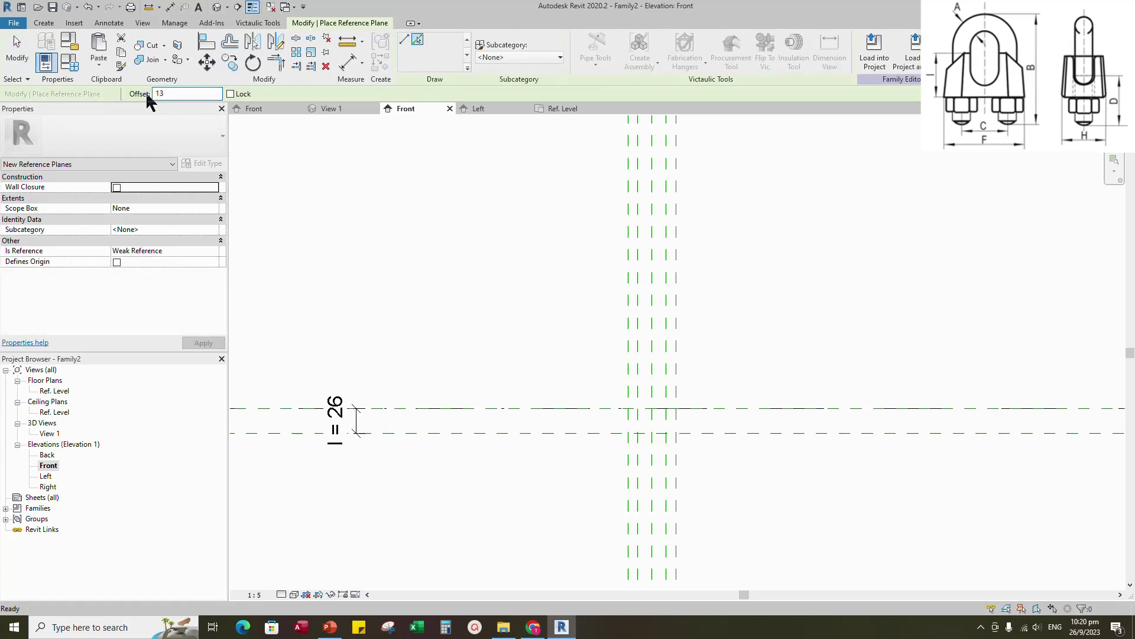
# - Dimension the 13 mm offset planes together with the Ref. Level in one string and make the spacing equal
pyautogui.click(348, 57)
pyautogui.scroll(-1, 623, 400)
pyautogui.scroll(1, 772, 408)
pyautogui.click(428, 400)
pyautogui.click(424, 388)
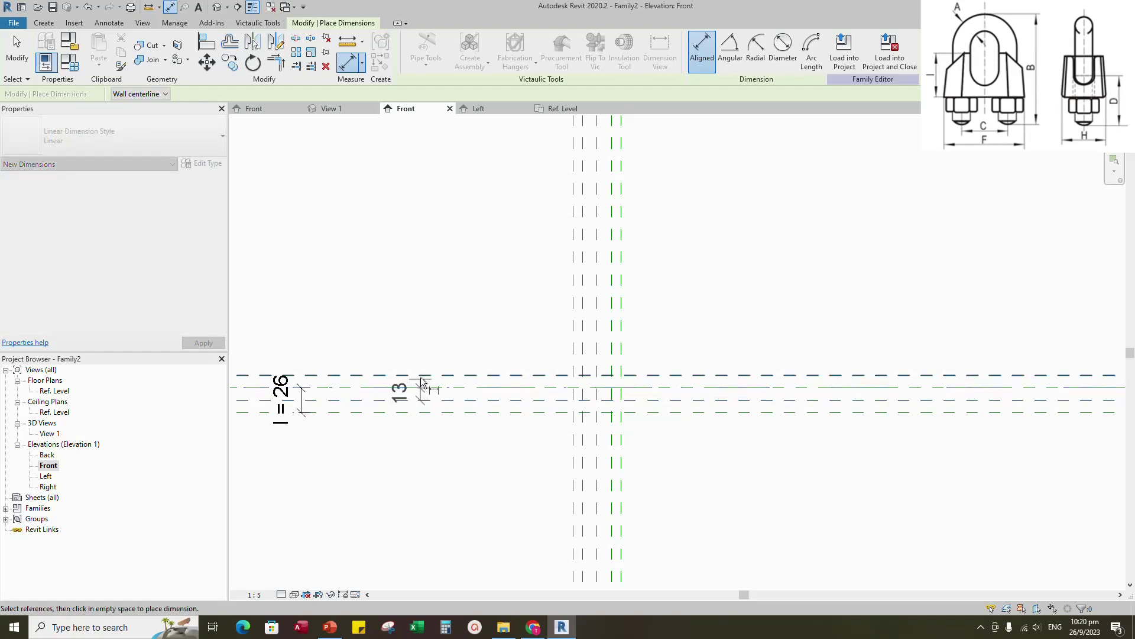
pyautogui.click(421, 376)
pyautogui.click(414, 365)
pyautogui.click(475, 390)
pyautogui.press('Escape')
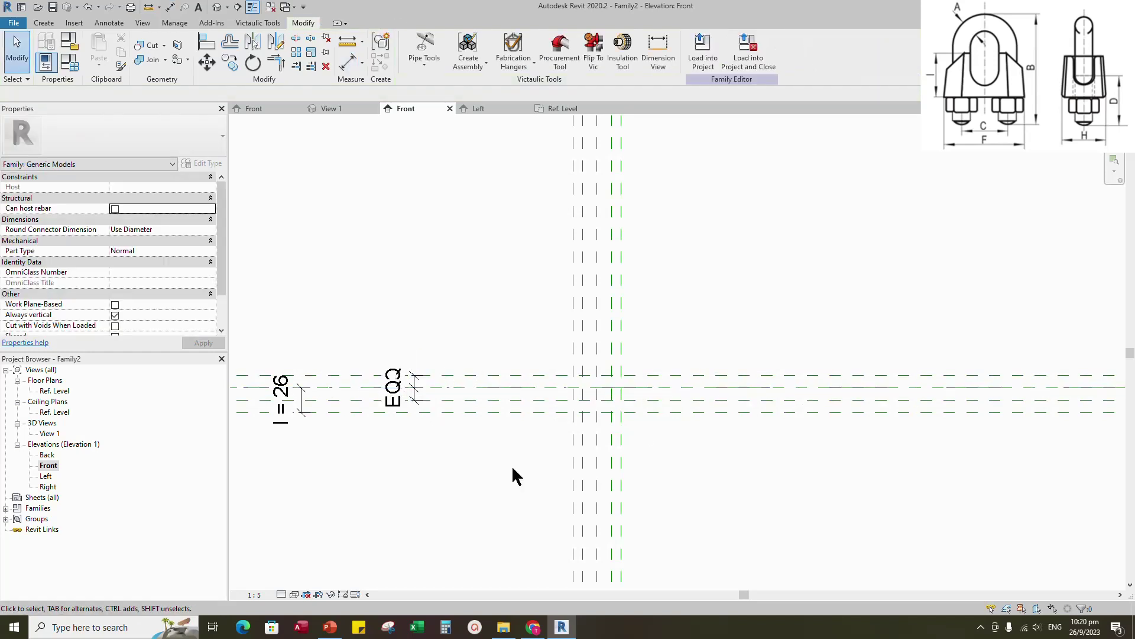
# - Place a horizontal reference plane 33 mm below the lower 13 mm offset plane in the Front elevation
pyautogui.press('r')
pyautogui.press('p')
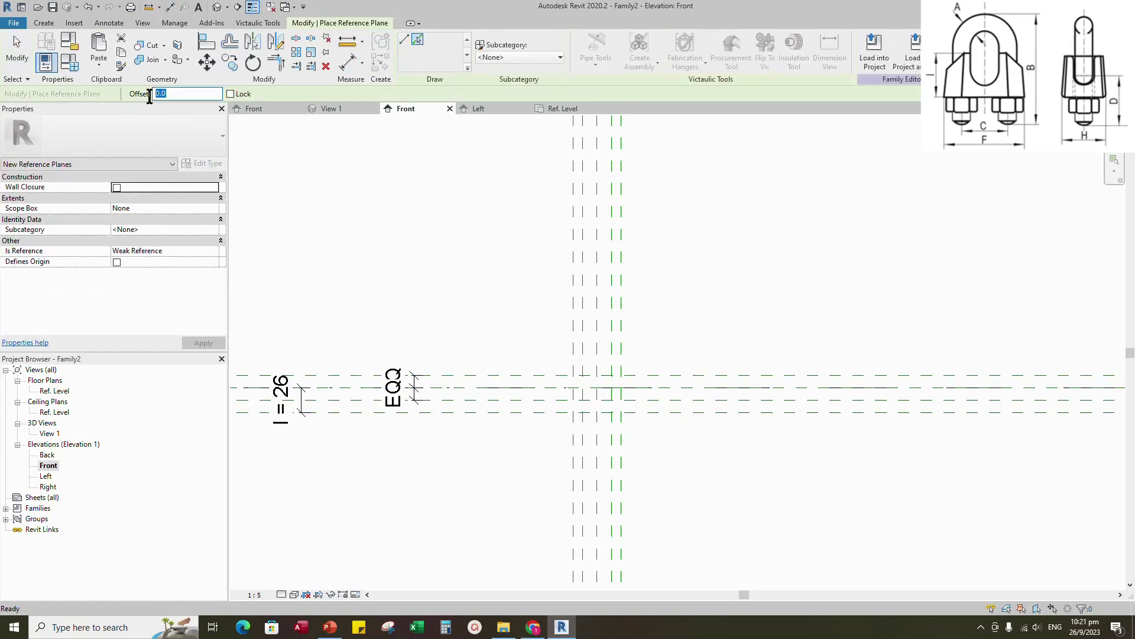
pyautogui.scroll(-1, 748, 509)
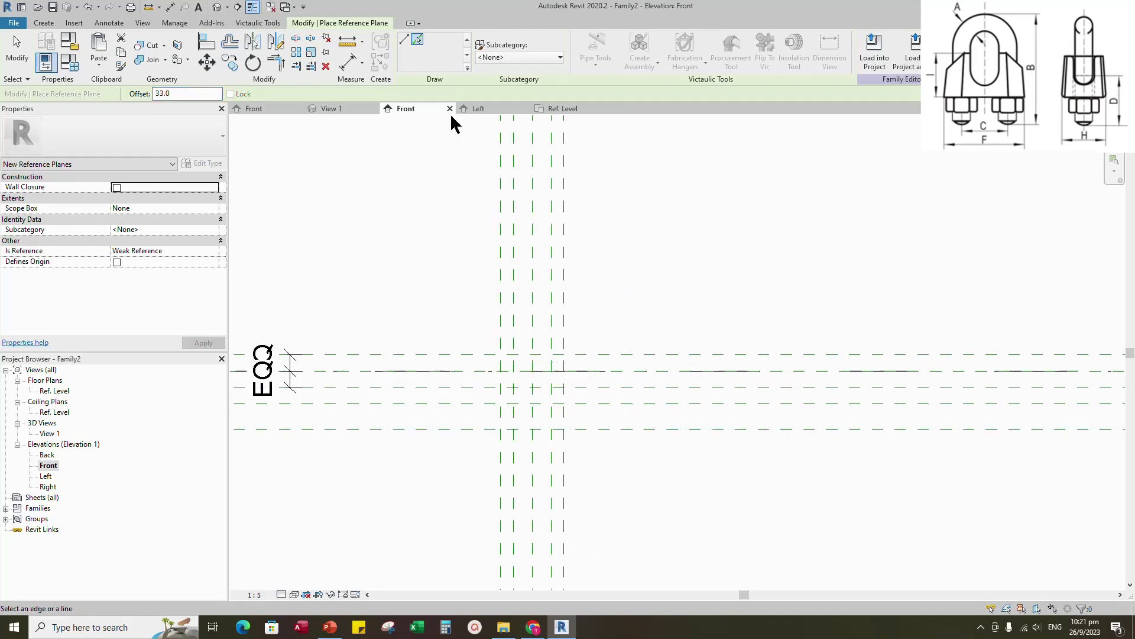
# - Dimension from the lower 13 mm offset plane to the lowest horizontal plane and label it with a new instance parameter D
pyautogui.press('d')
pyautogui.press('i')
pyautogui.click(806, 410)
pyautogui.click(841, 438)
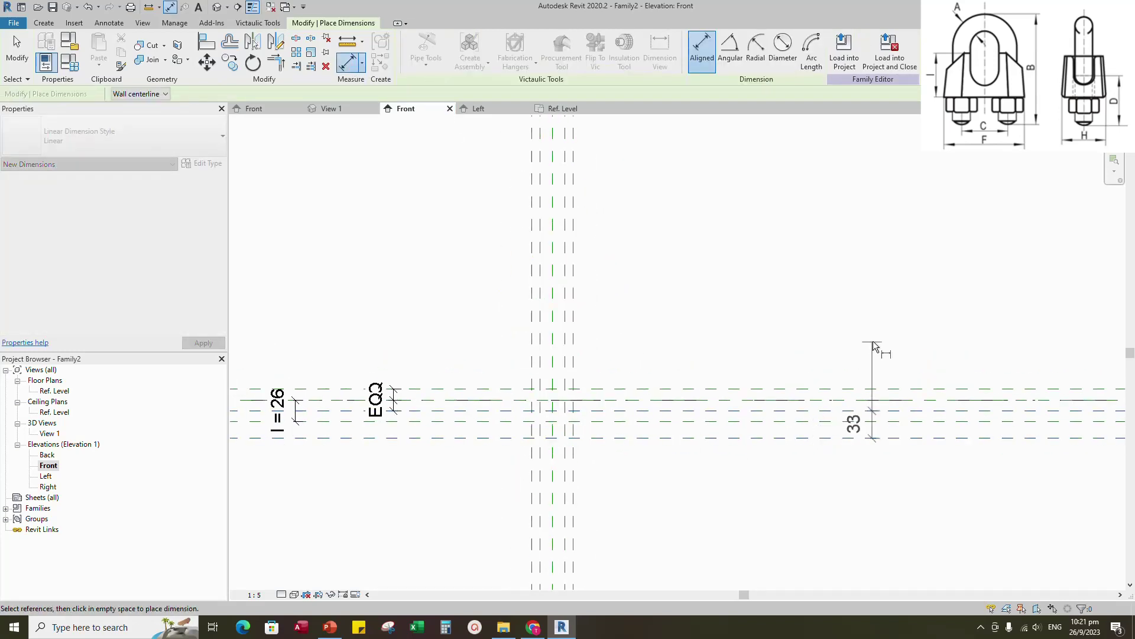
pyautogui.click(910, 426)
pyautogui.press('Escape')
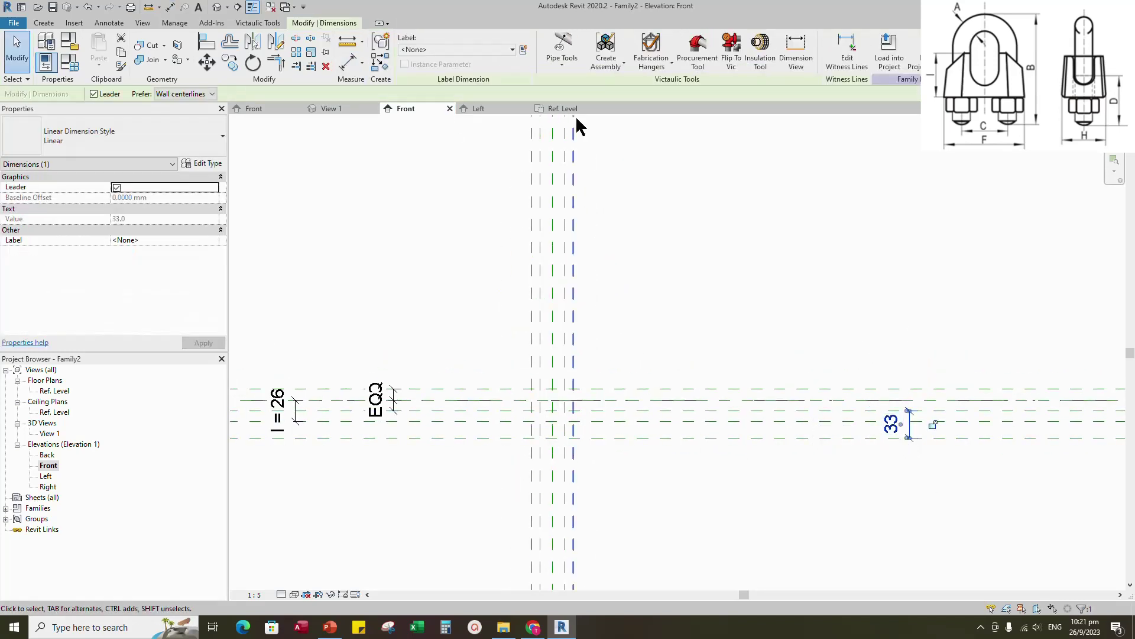
pyautogui.click(523, 49)
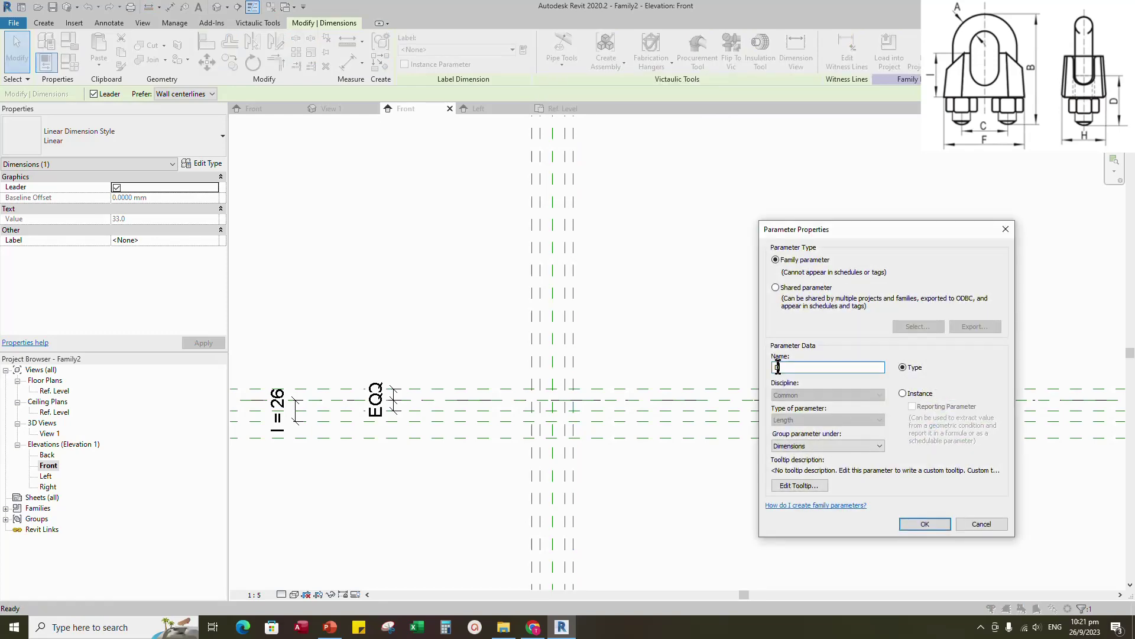
pyautogui.click(903, 393)
pyautogui.click(922, 524)
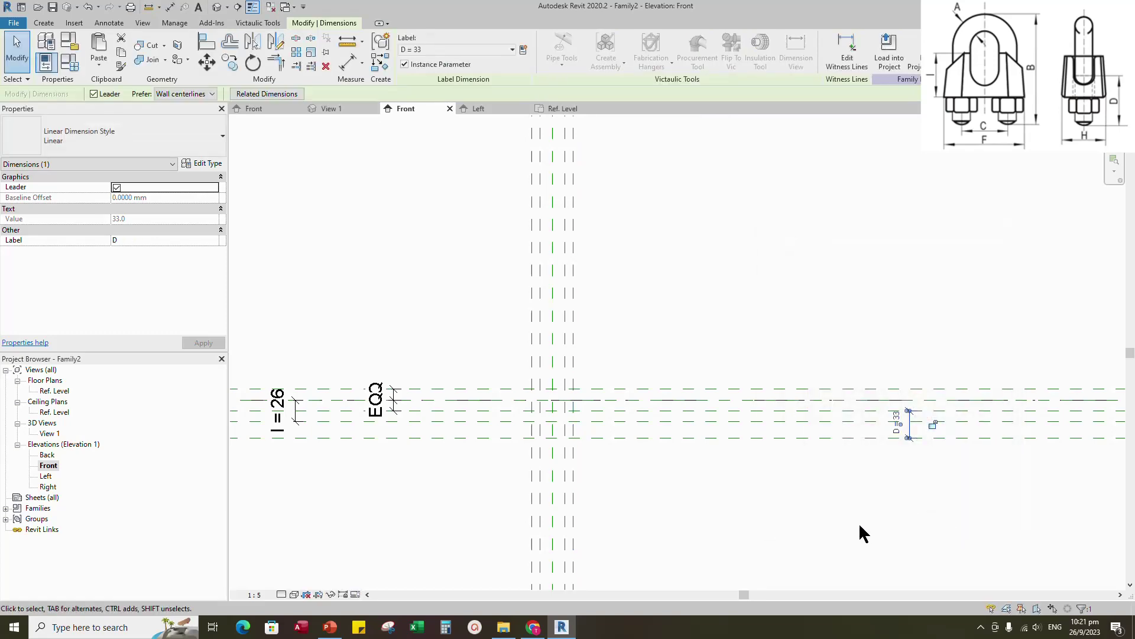
# - Draw a vertical reference plane offset 6 mm to the right of the left C plane
pyautogui.scroll(4, 569, 450)
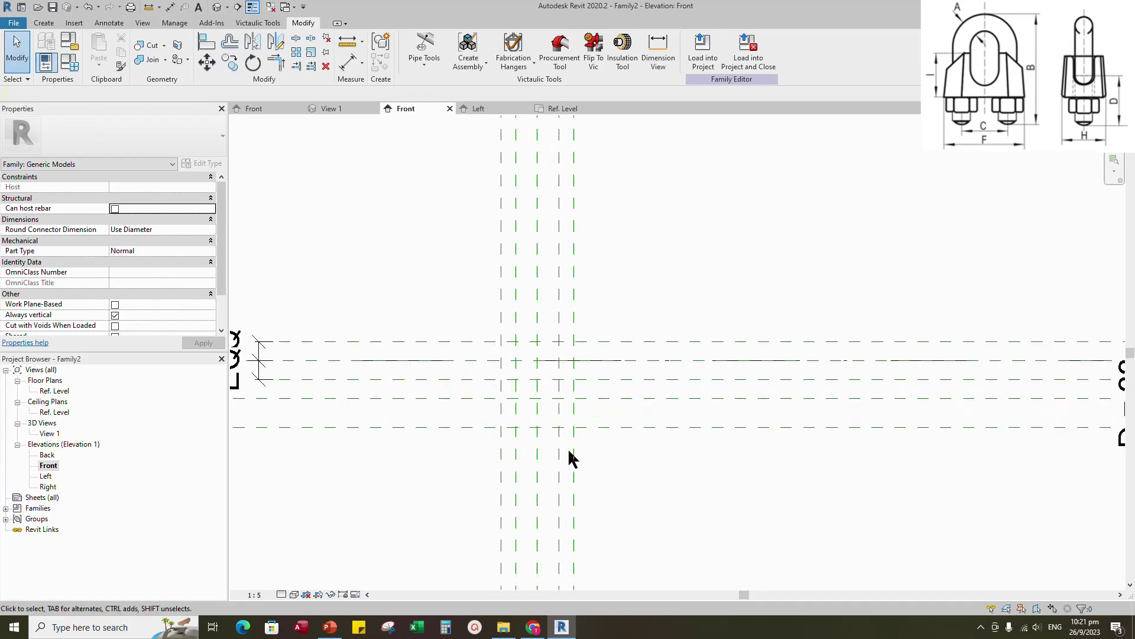
pyautogui.scroll(-5, 648, 422)
pyautogui.scroll(10, 577, 409)
pyautogui.click(579, 384)
pyautogui.scroll(-1, 556, 457)
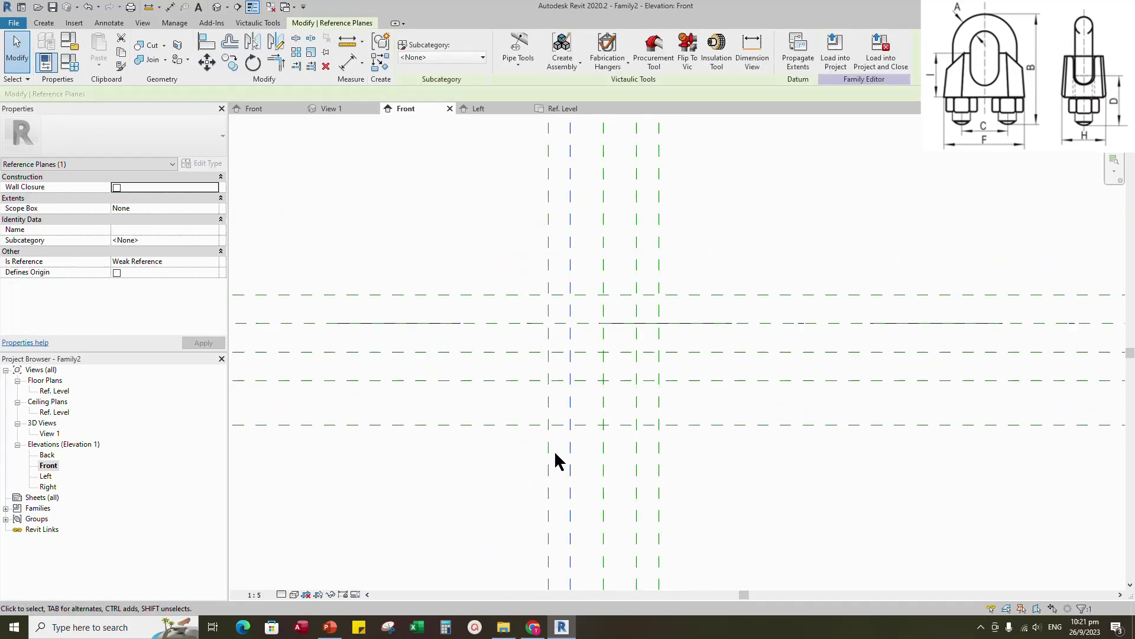
pyautogui.click(382, 65)
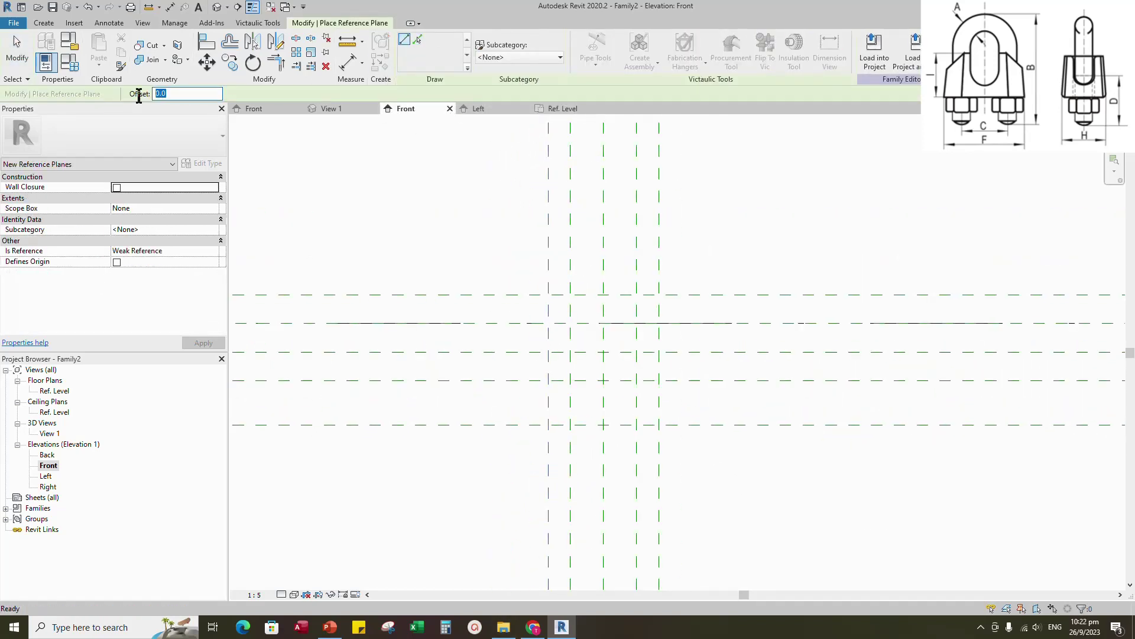
pyautogui.press('Return')
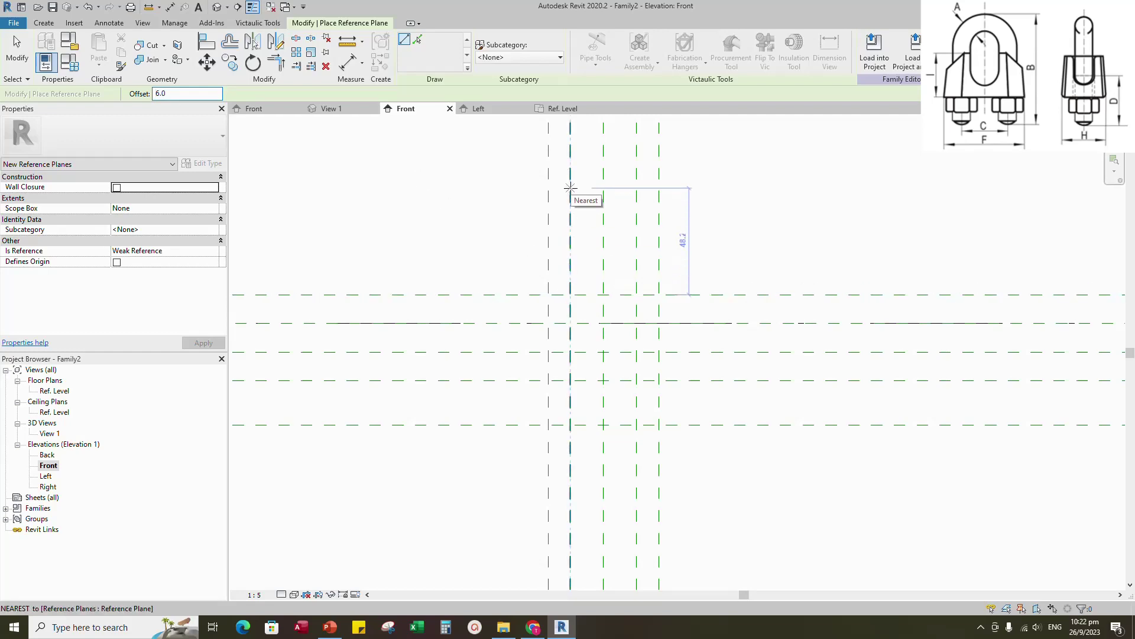
pyautogui.click(570, 187)
pyautogui.click(570, 555)
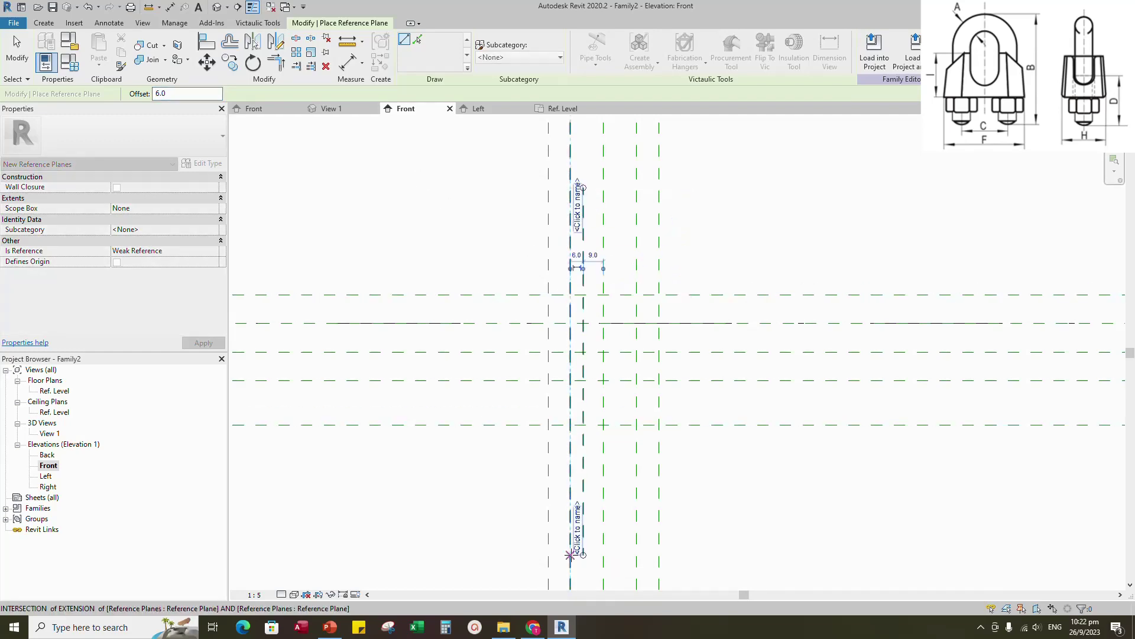
pyautogui.press('Escape')
pyautogui.press('Escape')
pyautogui.click(584, 455)
pyautogui.press('Escape')
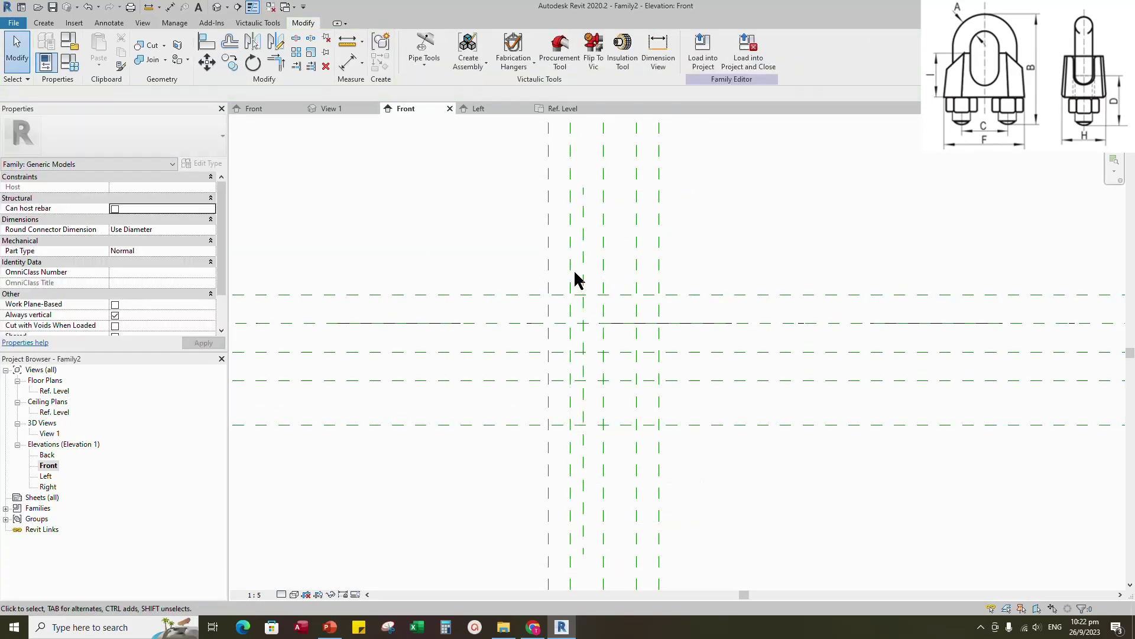
# - Mirror the new 6 mm offset plane about the left C plane, keeping the original
pyautogui.click(583, 267)
pyautogui.click(255, 45)
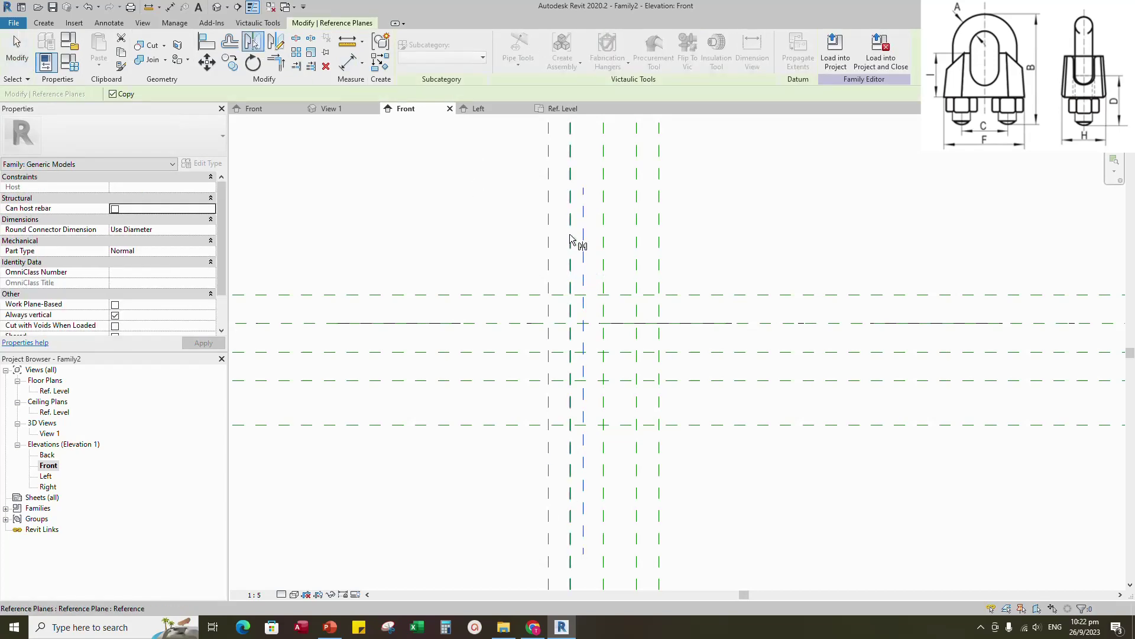
pyautogui.press('Escape')
# - Dimension the left C plane together with its two 6 mm offset planes in one string and make the spacing equal
pyautogui.press('d')
pyautogui.press('i')
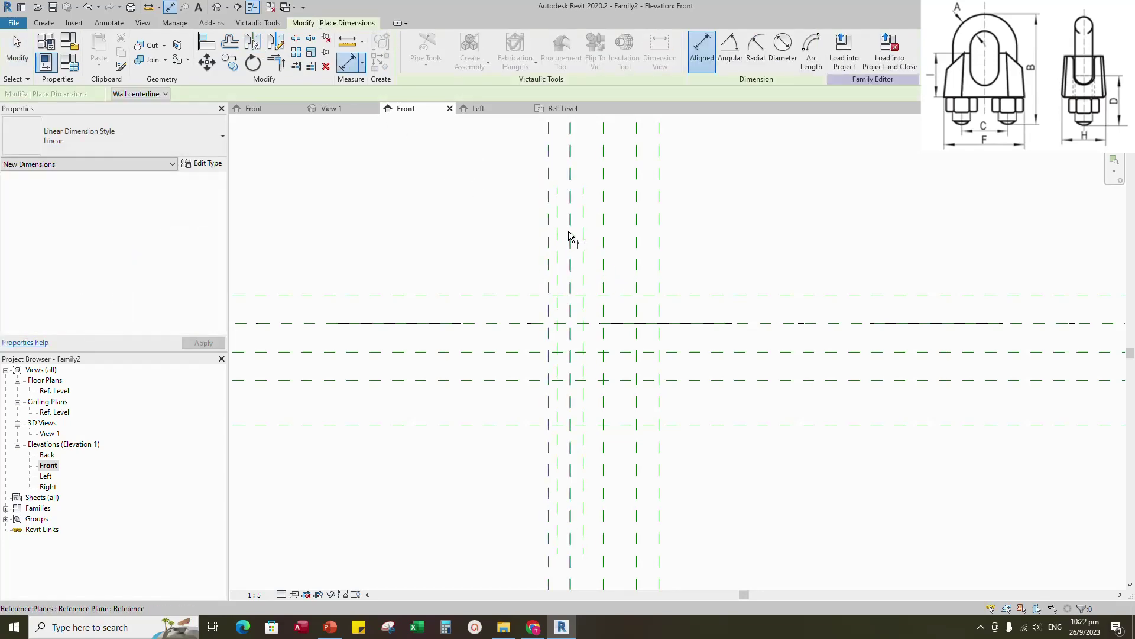
pyautogui.scroll(-2, 583, 272)
pyautogui.scroll(-1, 596, 315)
pyautogui.click(566, 428)
pyautogui.click(574, 429)
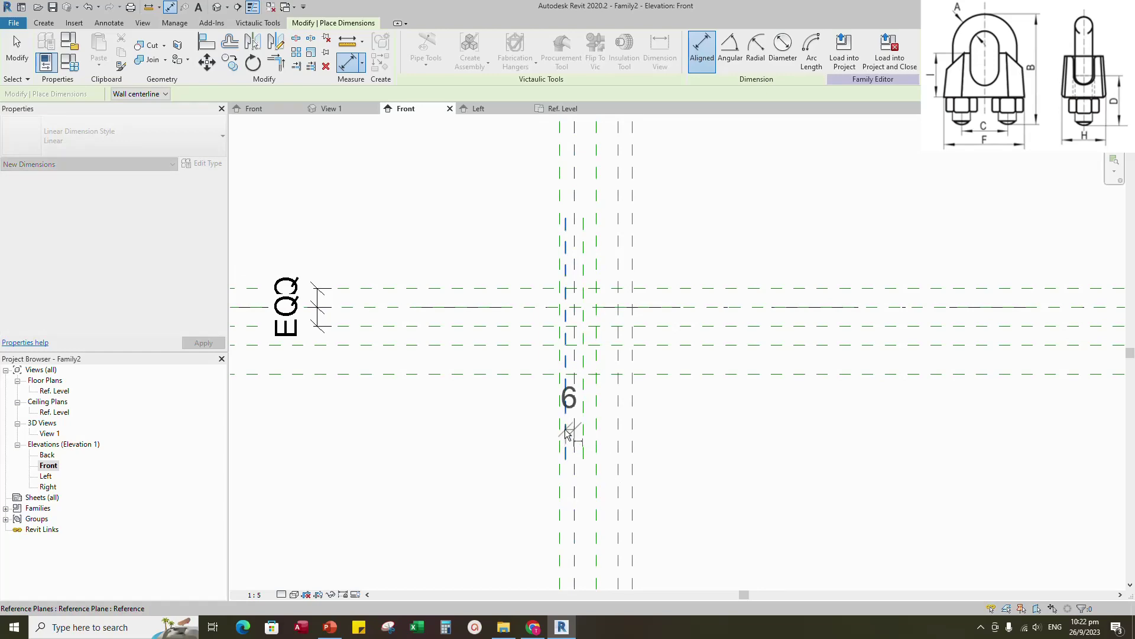
pyautogui.click(584, 426)
pyautogui.click(512, 537)
pyautogui.moveTo(526, 538); pyautogui.dragTo(545, 460, button='middle')
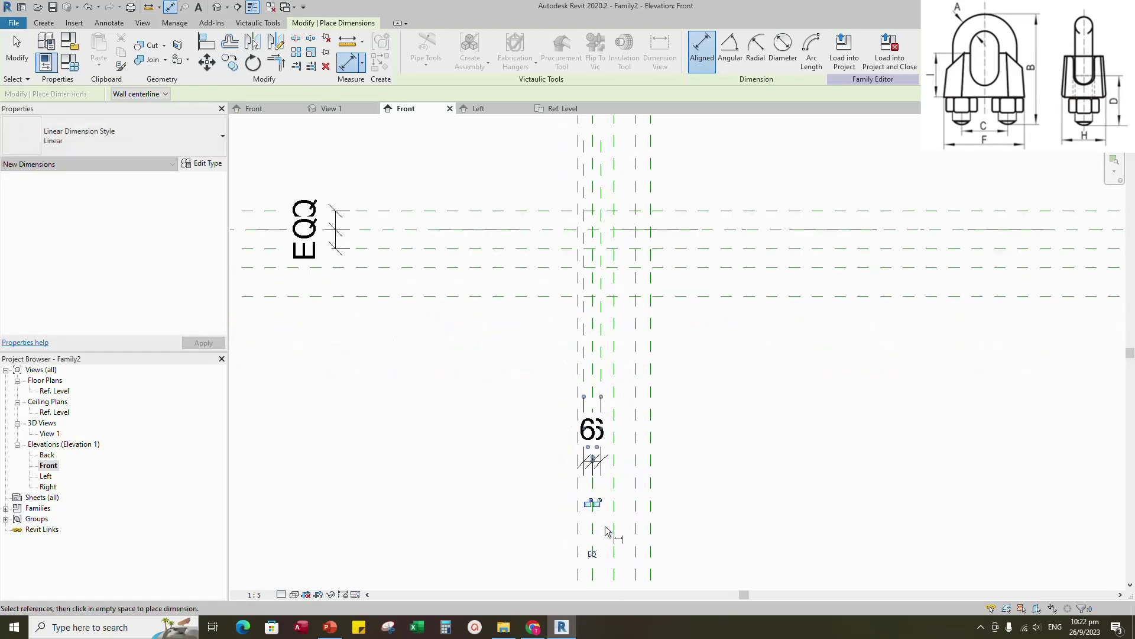
pyautogui.click(592, 554)
pyautogui.press('Escape')
# - Draw vertical reference planes offset 6 mm on both sides of the right C plane
pyautogui.scroll(3, 571, 291)
pyautogui.moveTo(616, 359); pyautogui.dragTo(601, 403, button='middle')
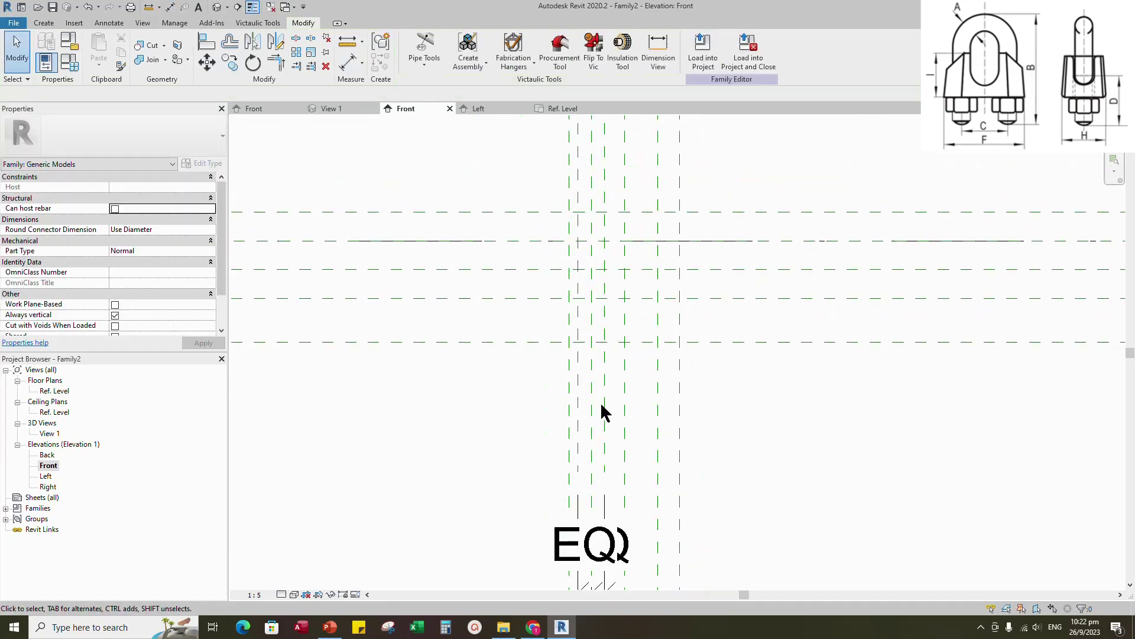
pyautogui.scroll(-2, 601, 402)
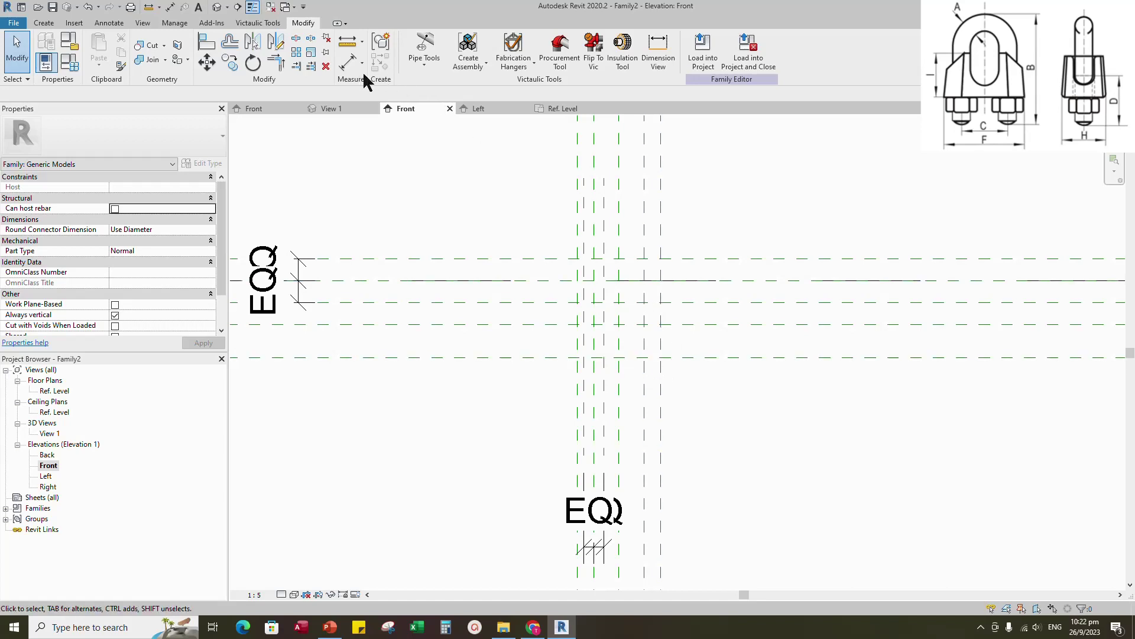
pyautogui.press('r')
pyautogui.press('p')
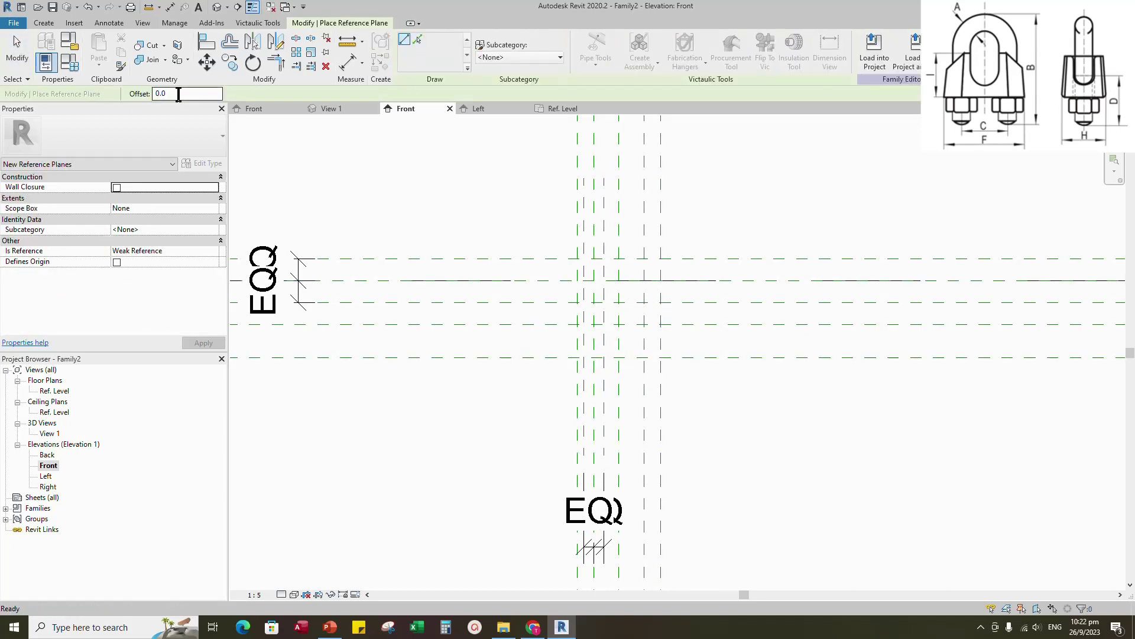
pyautogui.write('6')
pyautogui.scroll(1, 665, 286)
pyautogui.click(642, 162)
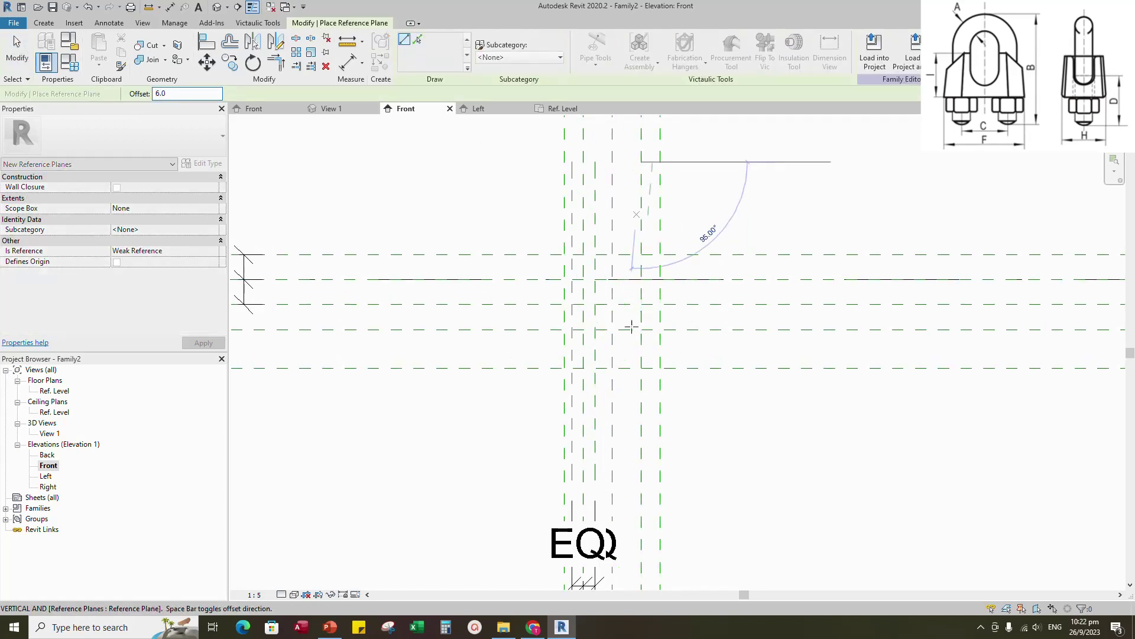
pyautogui.click(641, 557)
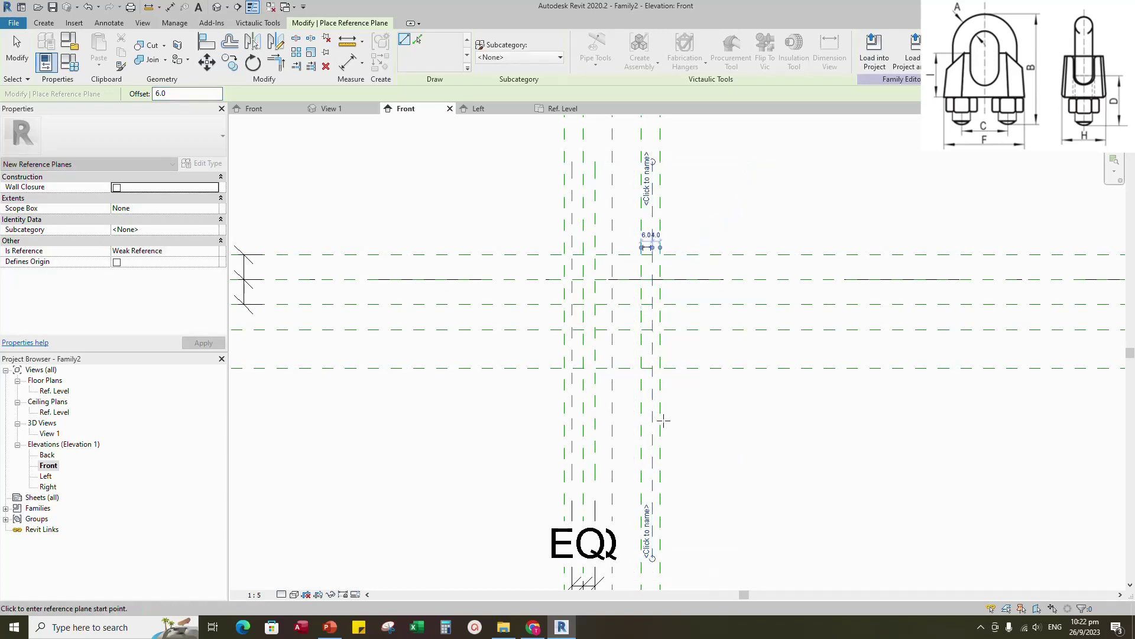
pyautogui.click(641, 158)
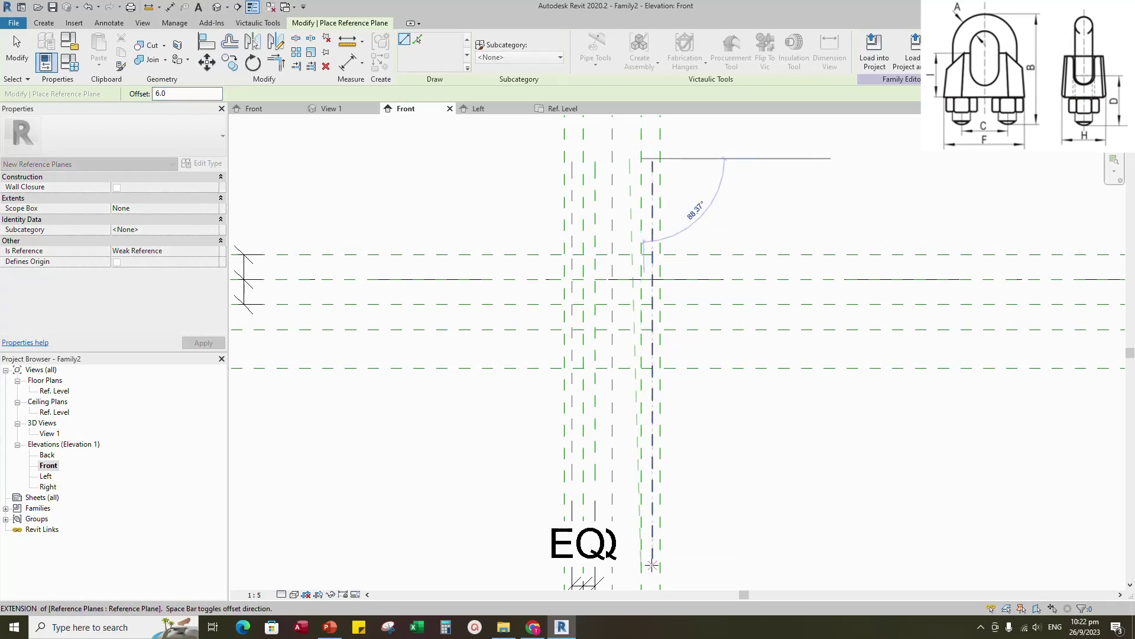
pyautogui.press('space')
pyautogui.click(641, 564)
# - Dimension the right C plane with its two 6 mm offset planes in one string and make the spacing equal
pyautogui.click(355, 68)
pyautogui.scroll(-1, 485, 142)
pyautogui.scroll(3, 608, 443)
pyautogui.click(613, 464)
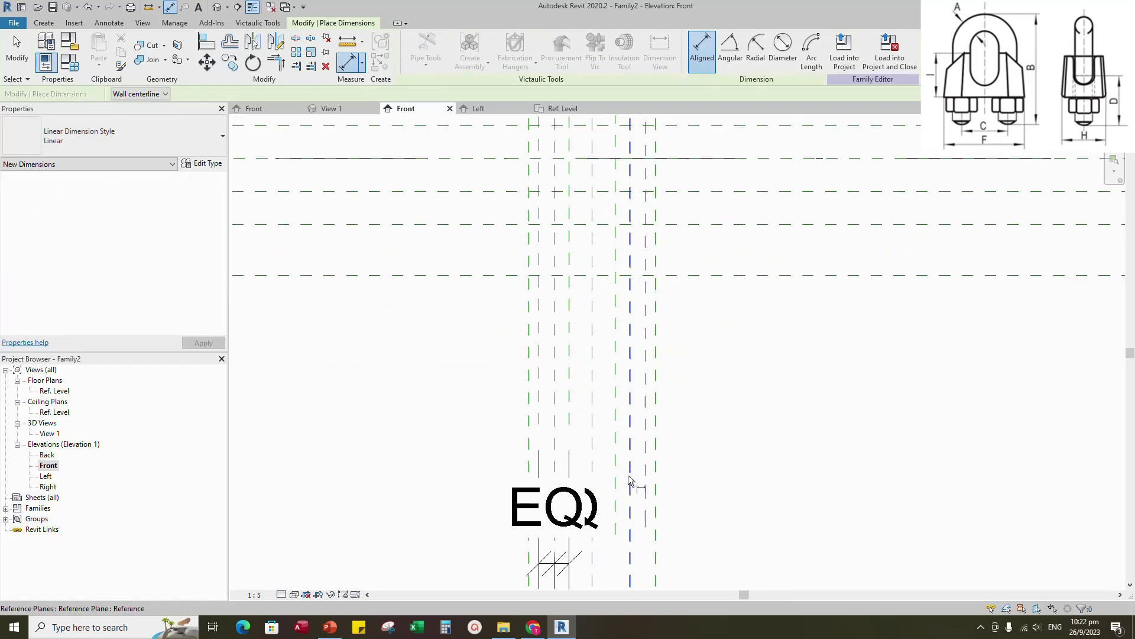
pyautogui.click(630, 476)
pyautogui.click(645, 479)
pyautogui.scroll(-4, 640, 420)
pyautogui.click(721, 520)
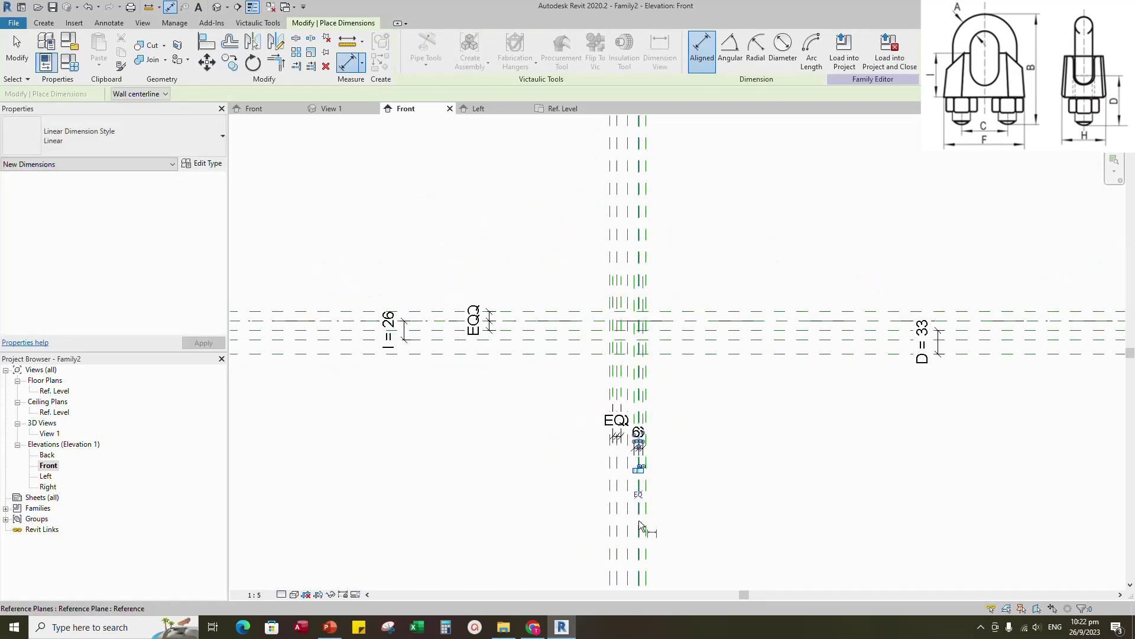
pyautogui.press('Escape')
# - Place a vertical reference plane offset 2 mm outward from the left C plane's outer 6 mm plane
pyautogui.press('r')
pyautogui.press('p')
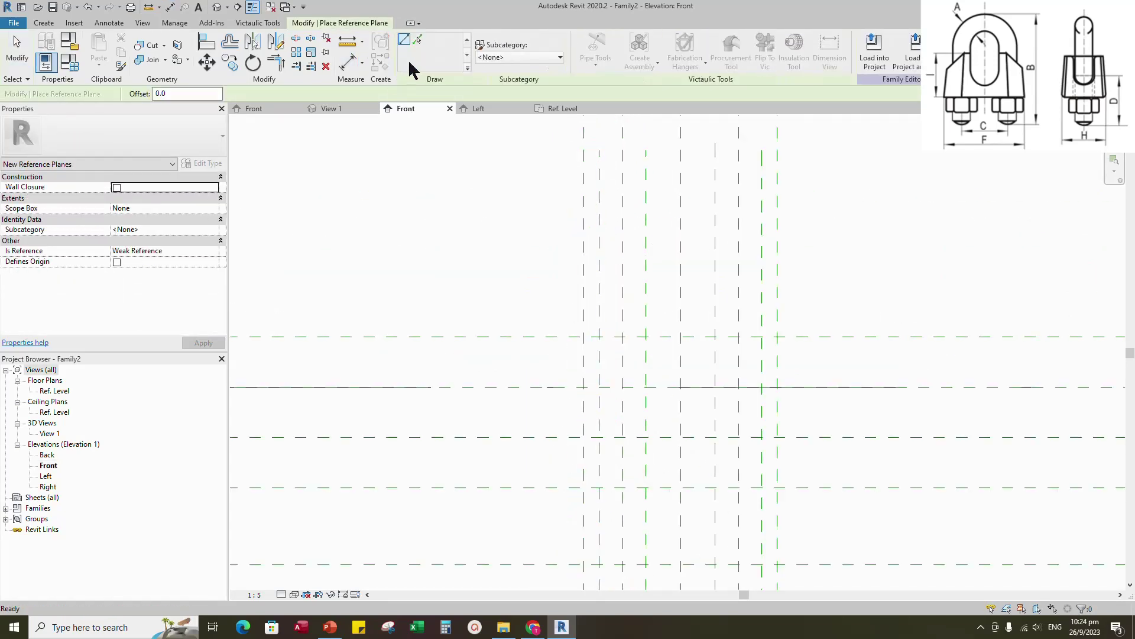
pyautogui.click(598, 203)
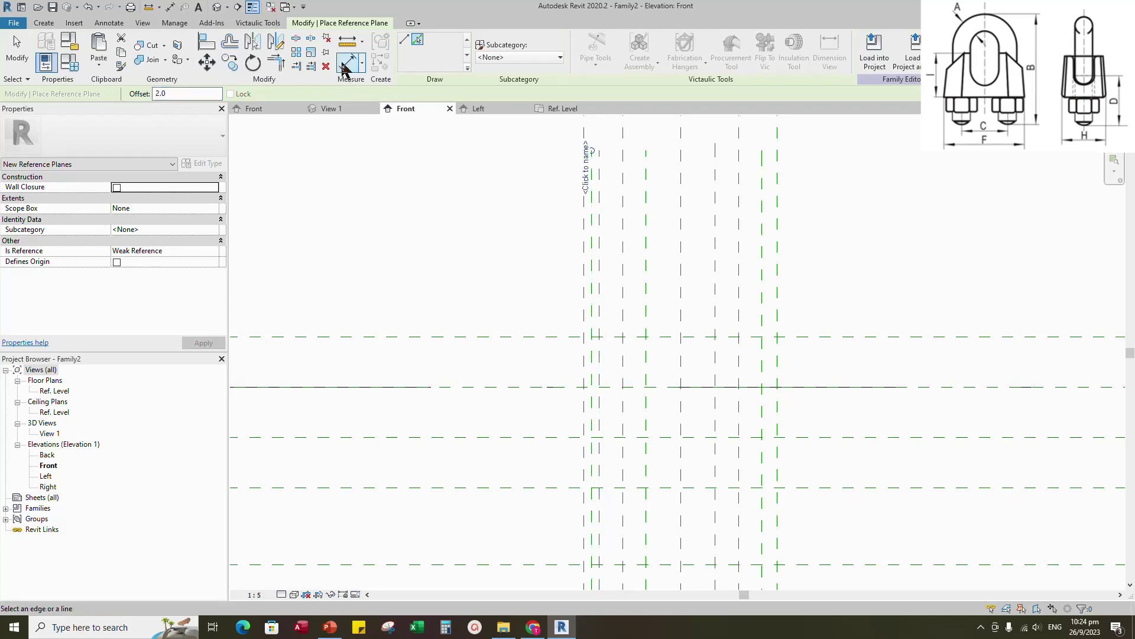
# - Dimension the 2 mm offset plane with its two neighbouring planes at the left edge and make the spacing equal
pyautogui.click(343, 63)
pyautogui.click(599, 204)
pyautogui.click(591, 199)
pyautogui.click(584, 195)
pyautogui.scroll(-2, 603, 308)
pyautogui.click(554, 186)
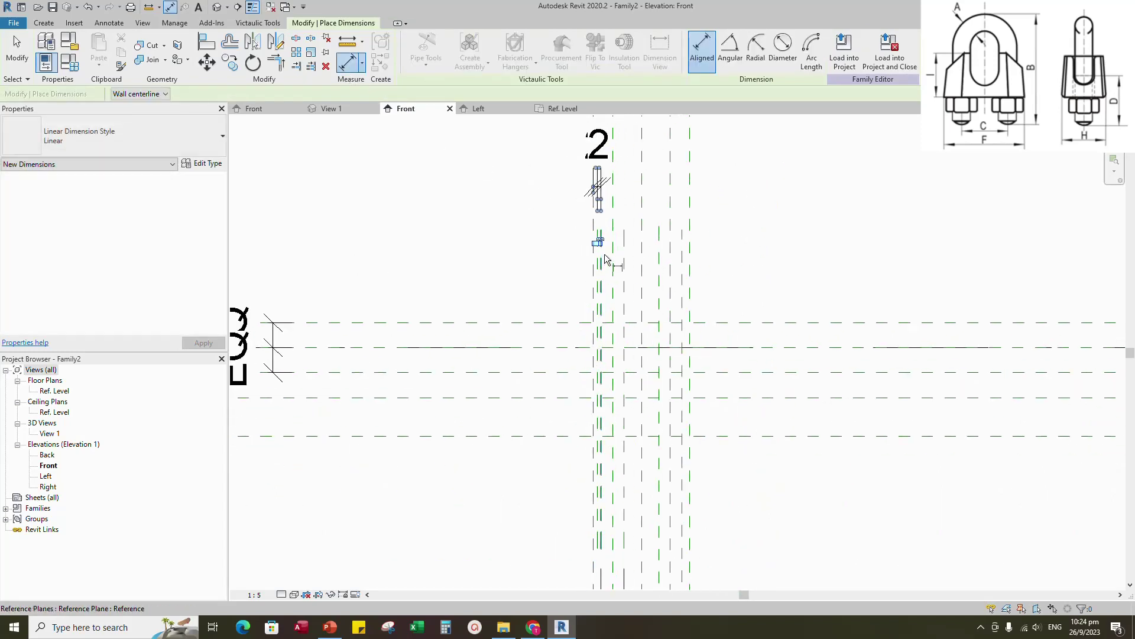
pyautogui.scroll(-2, 605, 260)
pyautogui.scroll(2, 653, 230)
pyautogui.press('Escape')
pyautogui.press('Escape')
# - Place a vertical reference plane offset 2 mm between the right F plane and the neighbouring outer 6 mm plane
pyautogui.click(649, 264)
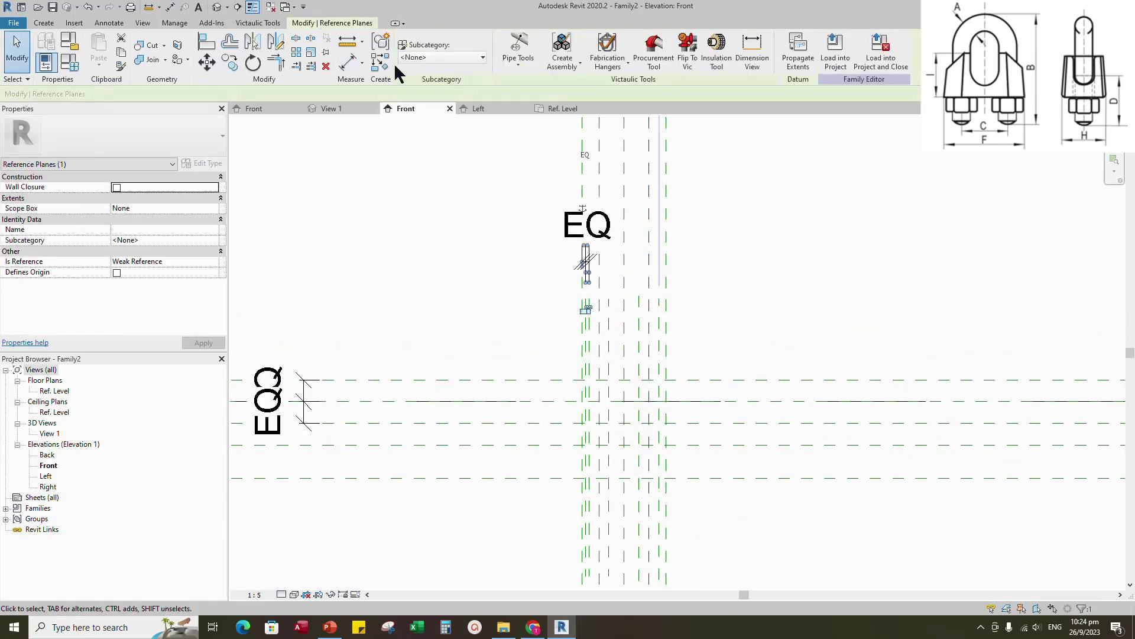
pyautogui.click(386, 63)
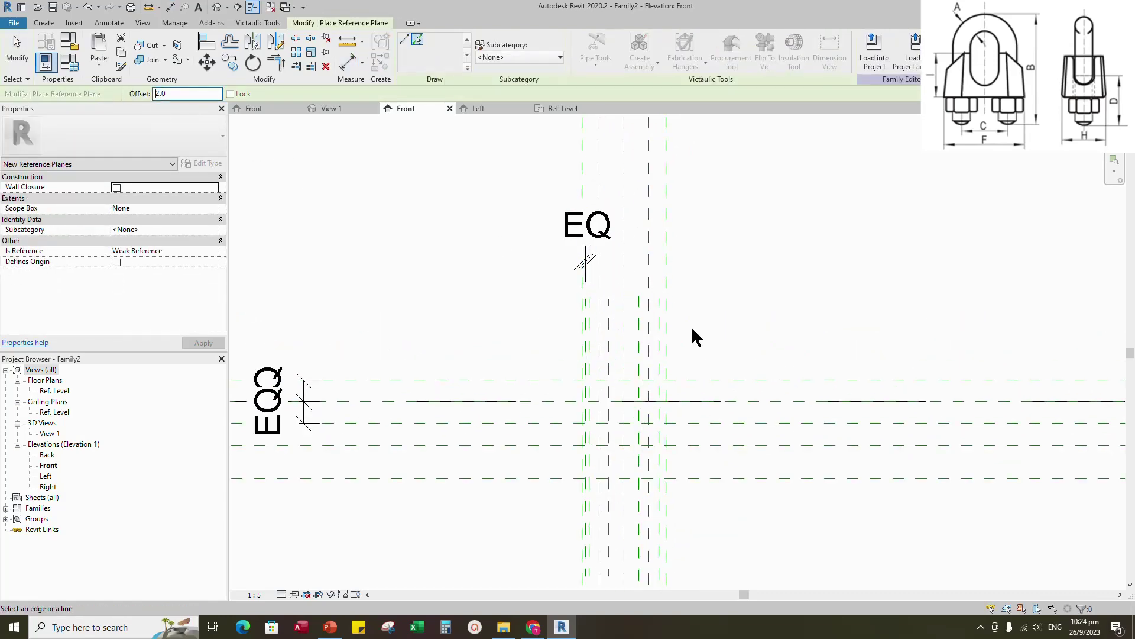
pyautogui.scroll(3, 620, 304)
# - Dimension the three outermost vertical planes on the right side in one string and make the spacing equal
pyautogui.press('d')
pyautogui.press('i')
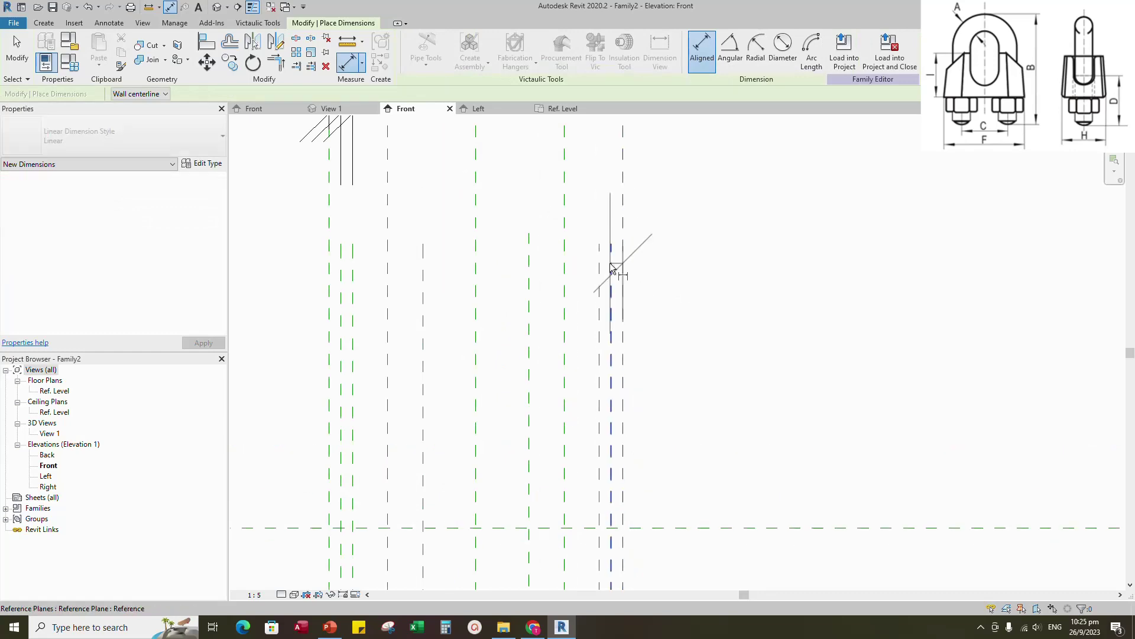
pyautogui.click(610, 264)
pyautogui.click(599, 264)
pyautogui.scroll(-5, 625, 302)
pyautogui.click(671, 227)
pyautogui.scroll(-1, 651, 314)
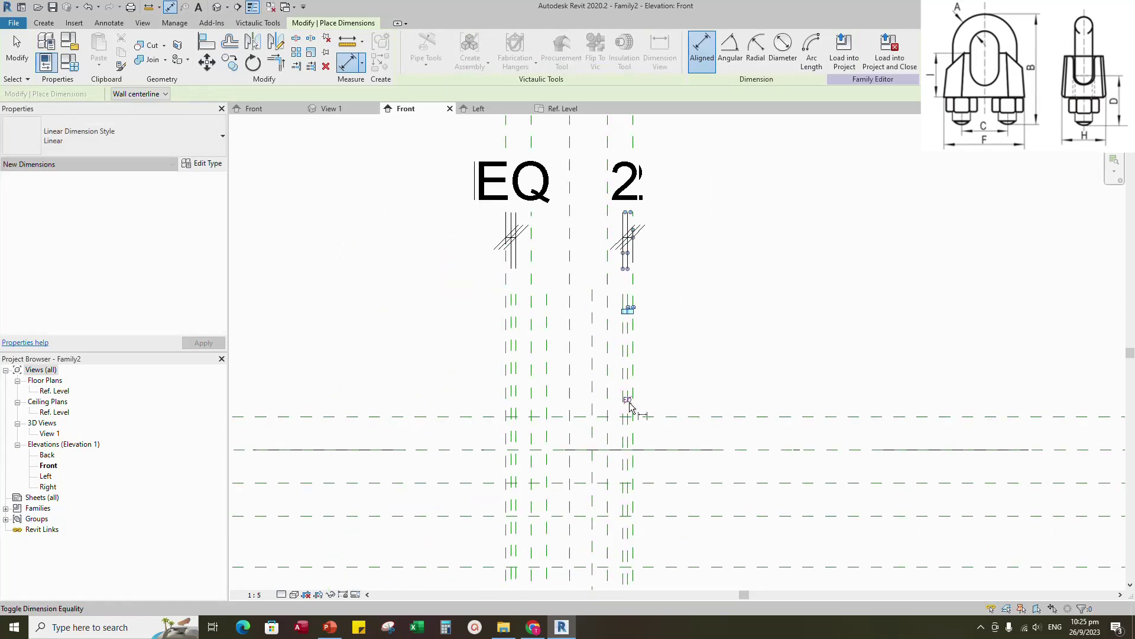
pyautogui.click(631, 407)
pyautogui.press('Escape')
pyautogui.press('Escape')
# - In the Ref. Level plan, place horizontal reference planes offset 6 mm on both sides of the Center (Front/Back) plane
pyautogui.scroll(-5, 768, 329)
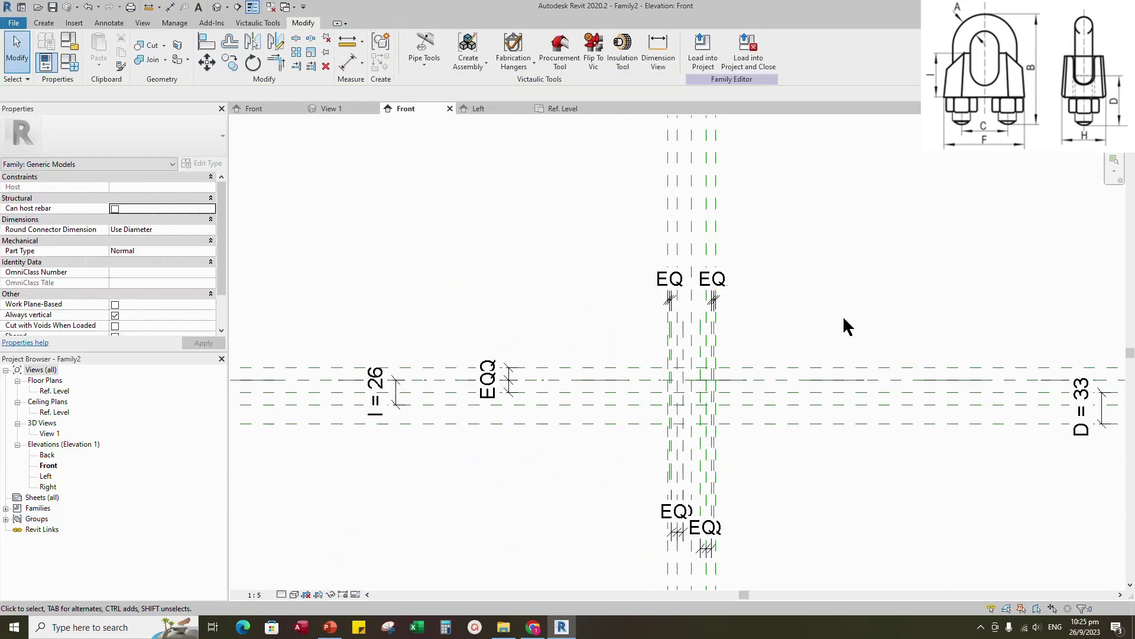
pyautogui.click(560, 109)
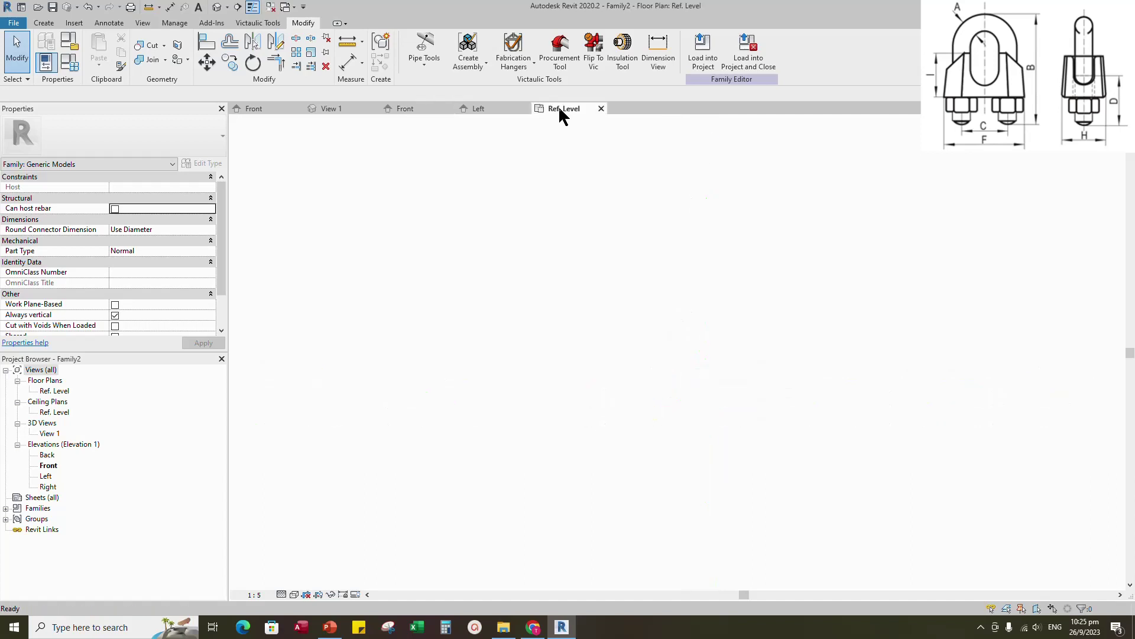
pyautogui.scroll(5, 641, 384)
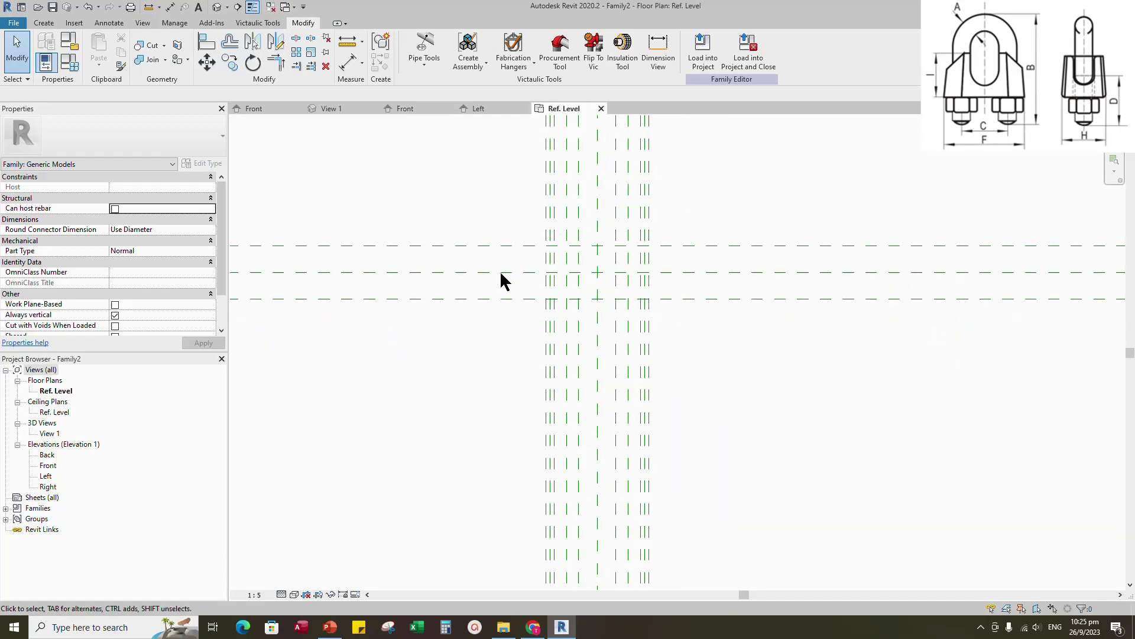
pyautogui.click(498, 272)
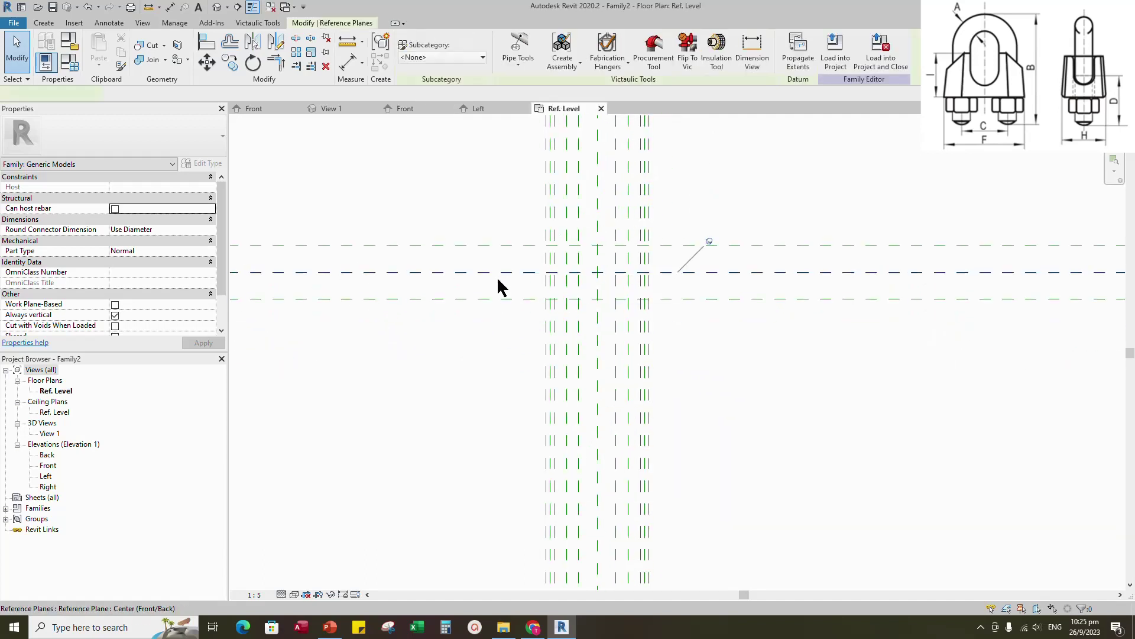
pyautogui.click(381, 66)
pyautogui.click(417, 42)
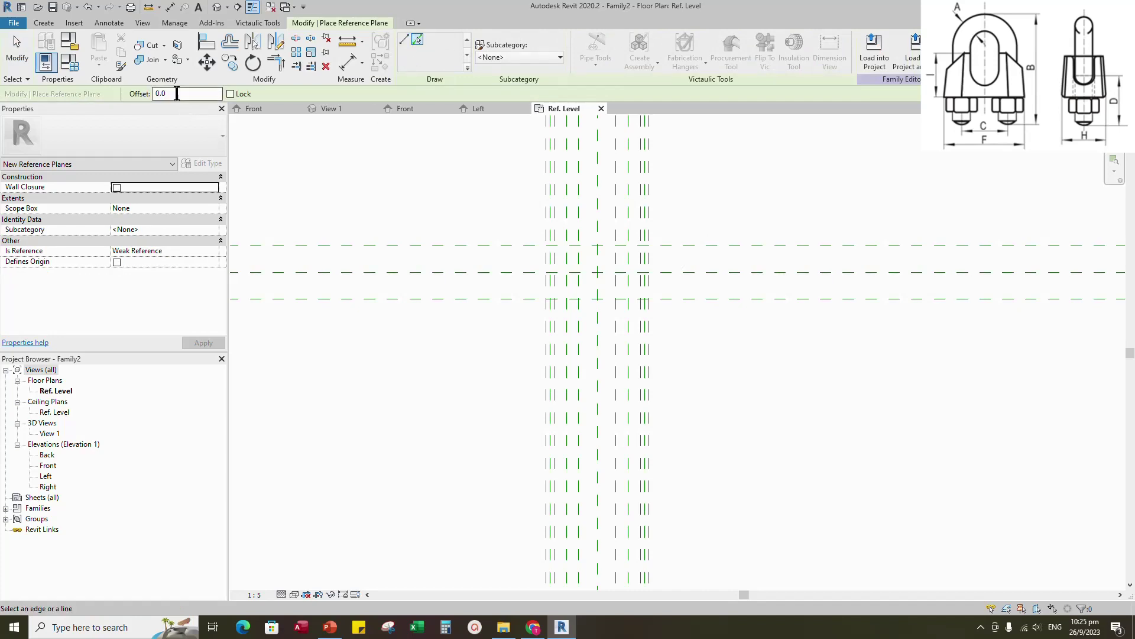
pyautogui.write('6')
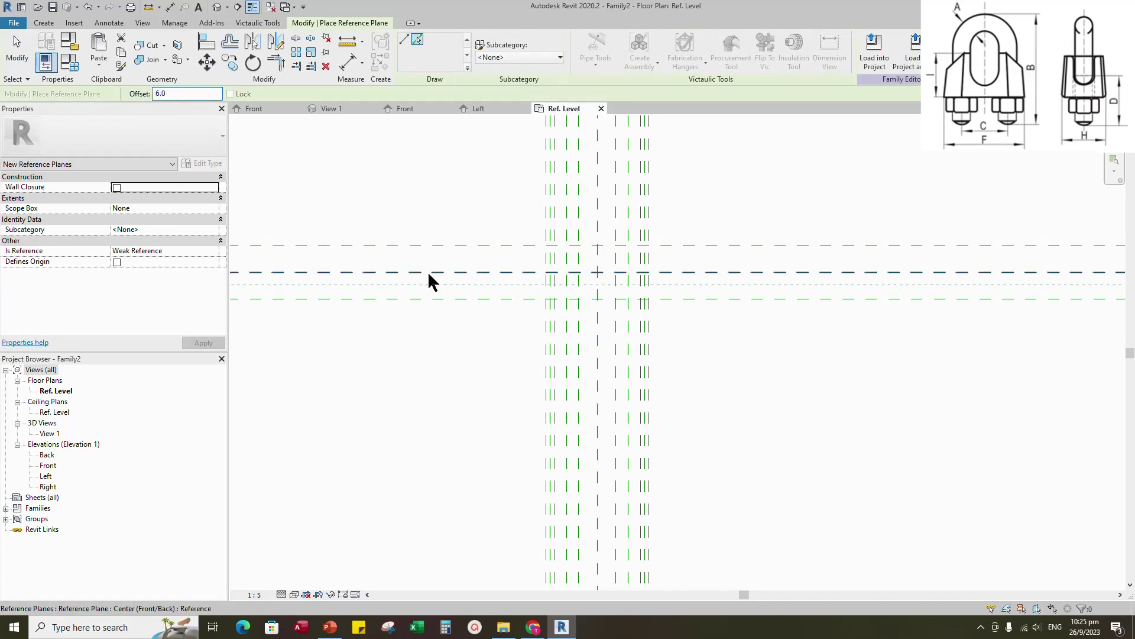
# - Dimension the Center (Front/Back) plane with its two 6 mm offset planes in one string and make the spacing equal
pyautogui.click(339, 66)
pyautogui.moveTo(249, 284); pyautogui.dragTo(349, 313, button='middle')
pyautogui.scroll(2, 349, 313)
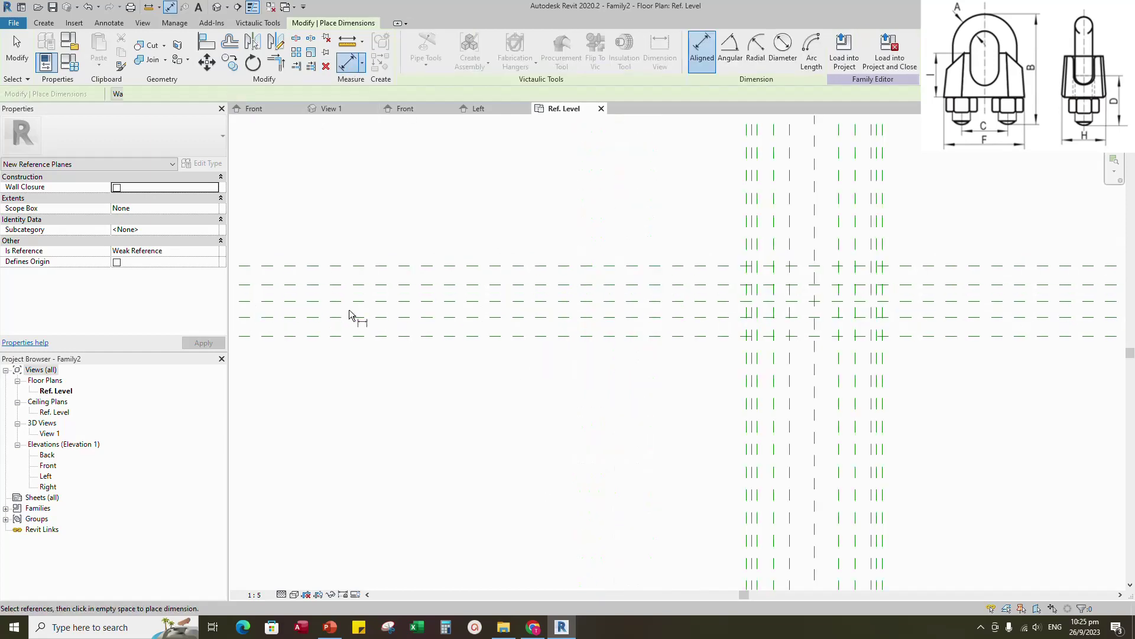
pyautogui.click(348, 285)
pyautogui.click(350, 300)
pyautogui.click(360, 317)
pyautogui.scroll(-5, 512, 341)
pyautogui.click(392, 257)
pyautogui.press('Escape')
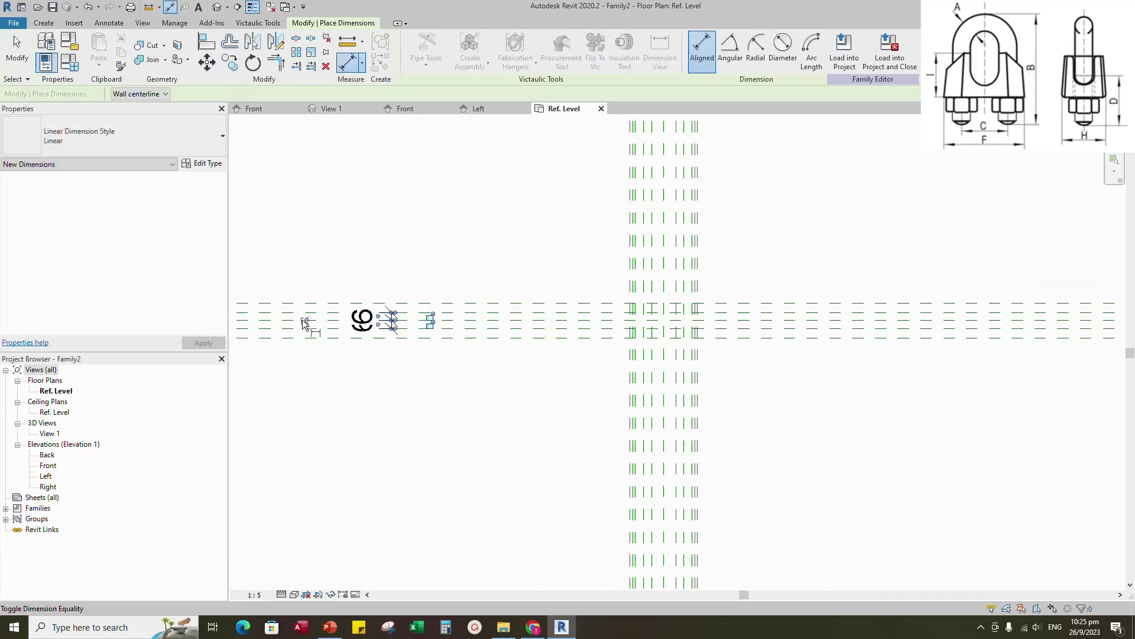
# - Dimension the overall distance between the two 6 mm offset planes around the Center (Front/Back) plane
pyautogui.moveTo(469, 387); pyautogui.dragTo(606, 424, button='middle')
pyautogui.scroll(1, 605, 425)
pyautogui.scroll(1, 373, 345)
pyautogui.click(356, 321)
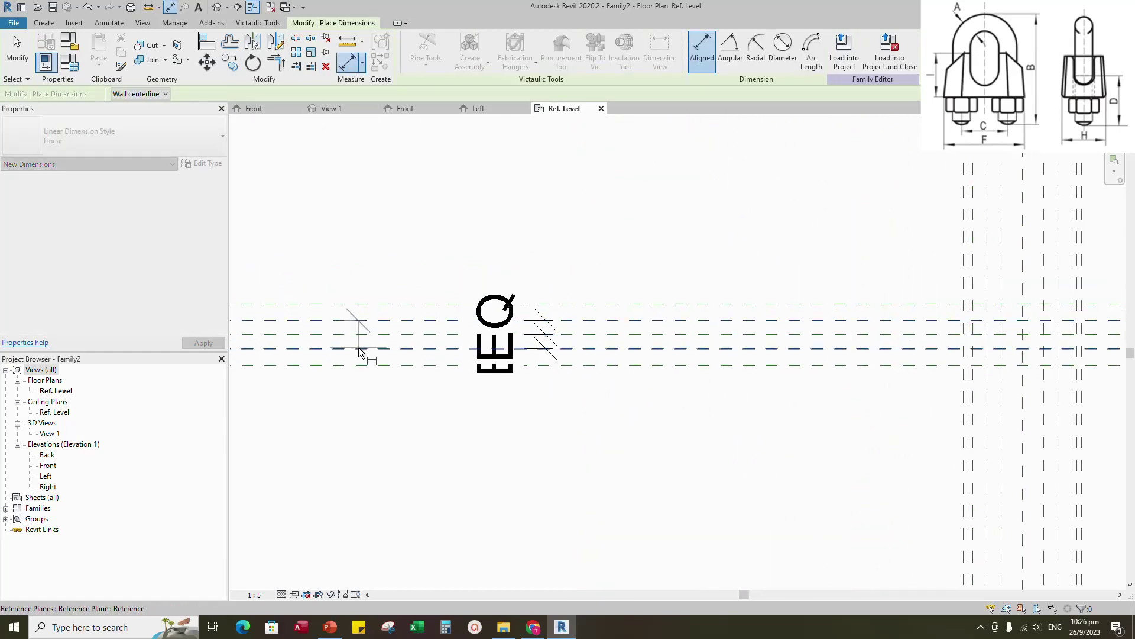
pyautogui.click(358, 347)
pyautogui.scroll(-2, 410, 370)
pyautogui.scroll(-2, 410, 370)
pyautogui.click(353, 322)
pyautogui.press('Escape')
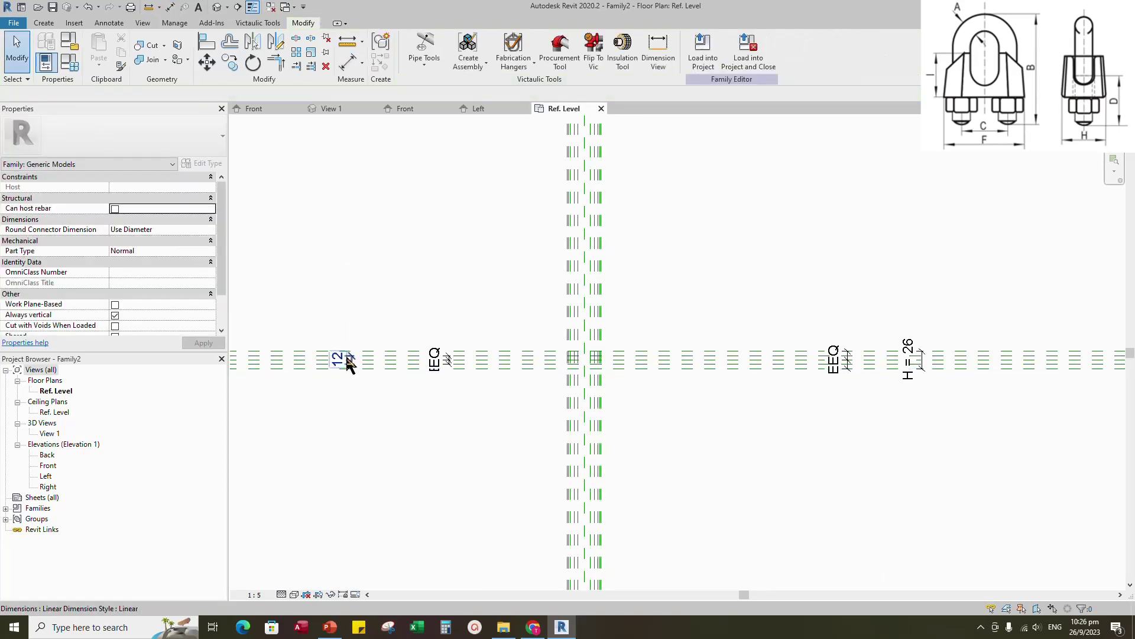
# - Label the overall dimension between the two 6 mm offset planes with a new instance parameter named A
pyautogui.click(349, 357)
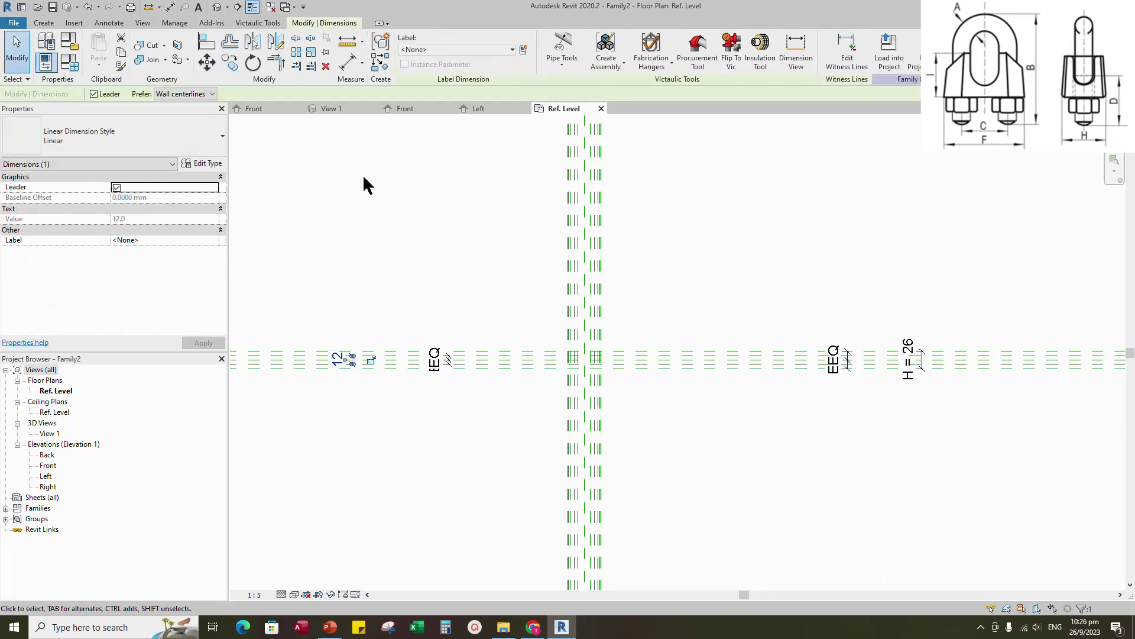
pyautogui.click(524, 51)
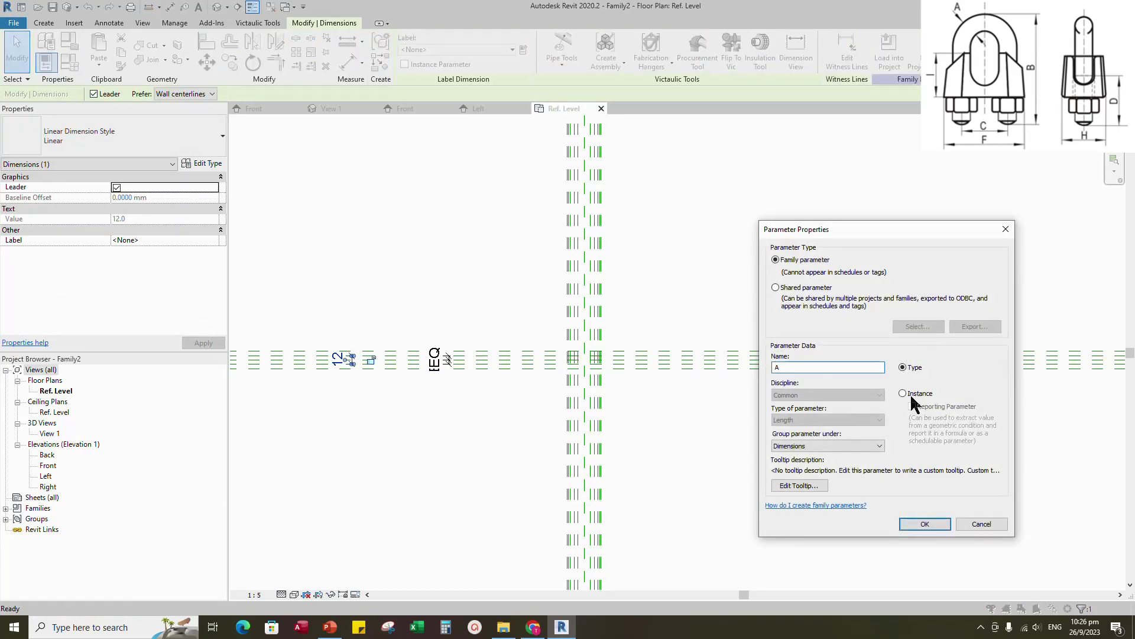
pyautogui.click(910, 392)
pyautogui.click(924, 520)
pyautogui.click(608, 446)
pyautogui.scroll(3, 567, 387)
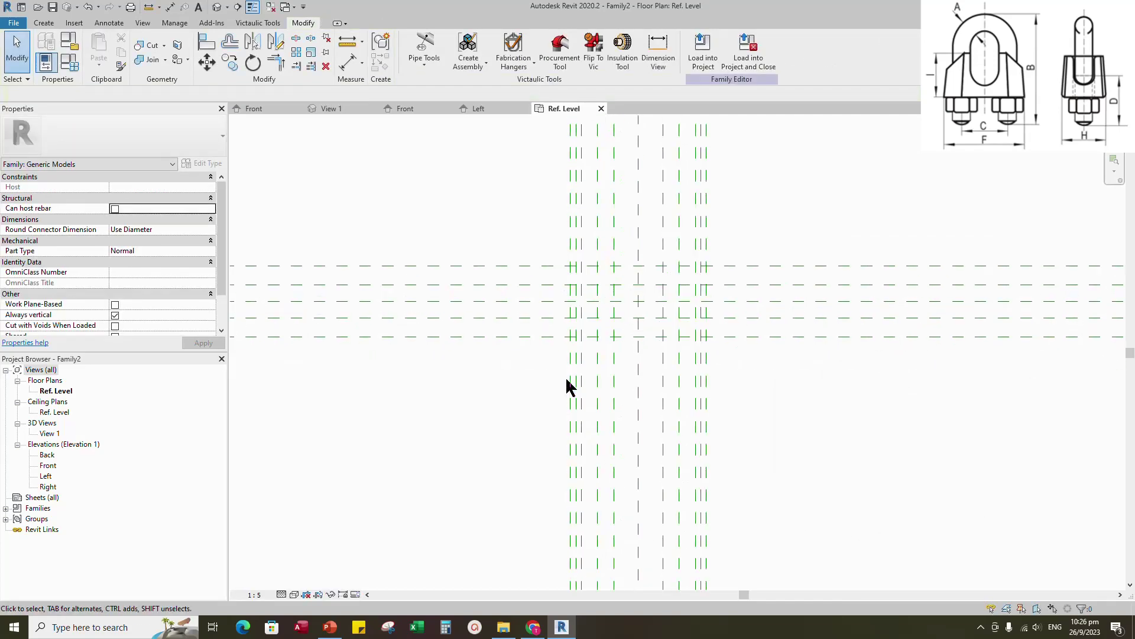
# - In the Front elevation, dimension the distance between the two 6 mm offset planes on either side of the left C plane
pyautogui.scroll(-2, 568, 387)
pyautogui.click(405, 108)
pyautogui.click(348, 61)
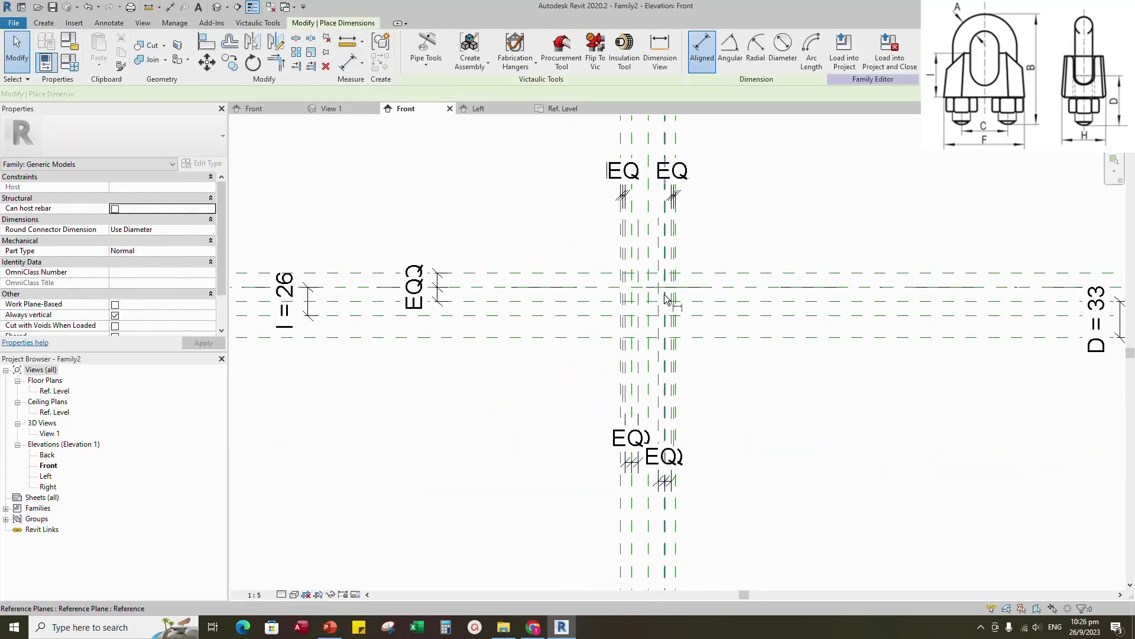
pyautogui.scroll(5, 621, 247)
pyautogui.click(630, 228)
pyautogui.click(660, 221)
pyautogui.scroll(-6, 703, 347)
pyautogui.scroll(3, 624, 197)
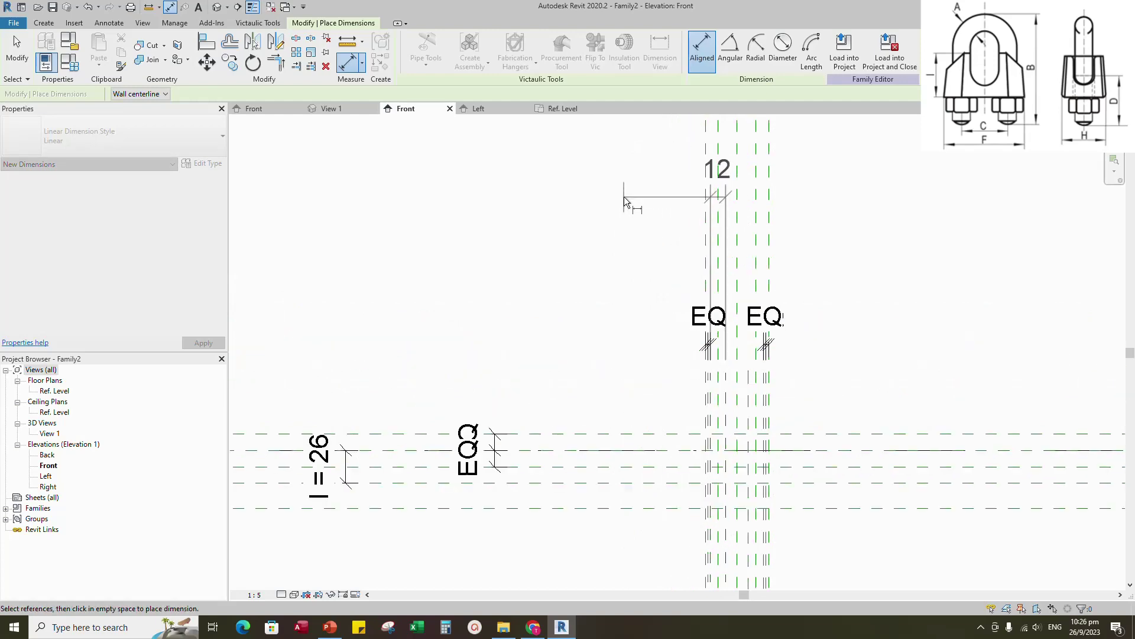
pyautogui.click(624, 196)
# - Dimension the distance between the two 6 mm offset planes on either side of the right C plane
pyautogui.scroll(1, 791, 354)
pyautogui.click(734, 396)
pyautogui.scroll(3, 756, 392)
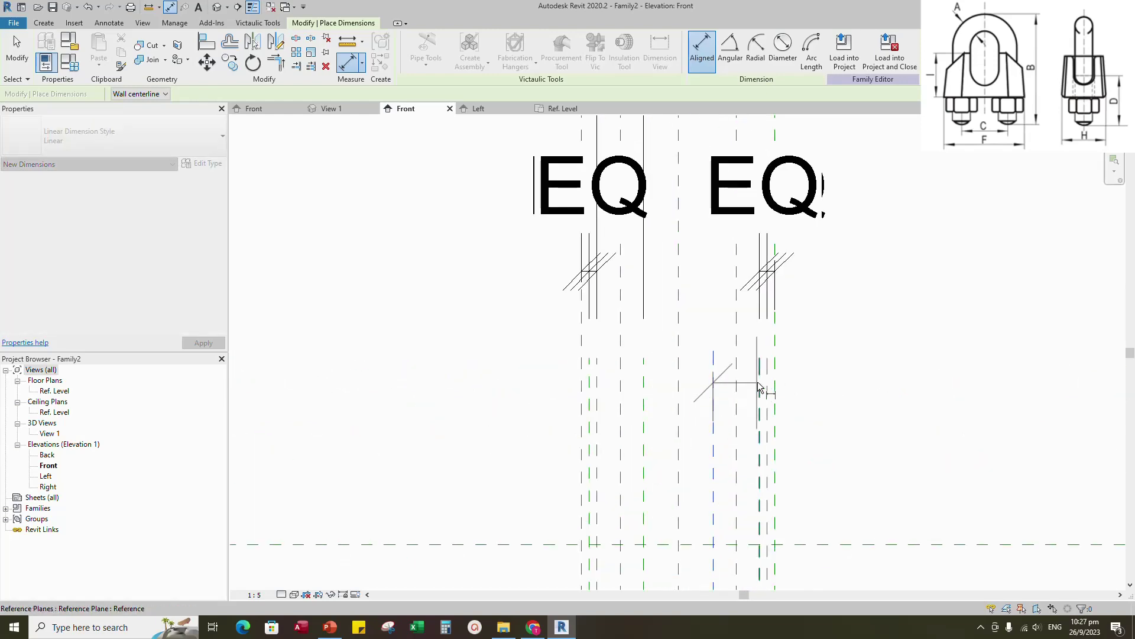
pyautogui.click(758, 383)
pyautogui.scroll(-4, 754, 440)
pyautogui.click(786, 246)
pyautogui.press('Escape')
pyautogui.press('Escape')
# - Label both dimensions across the left and right C planes with the existing parameter A
pyautogui.click(747, 241)
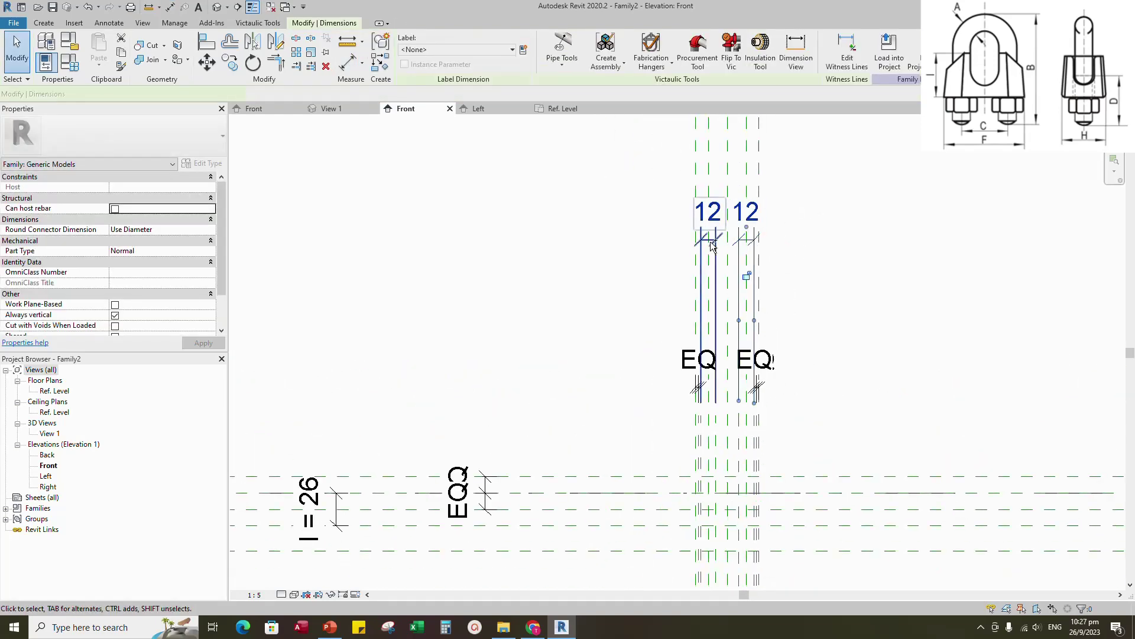
pyautogui.click(218, 233)
pyautogui.click(122, 264)
pyautogui.click(507, 298)
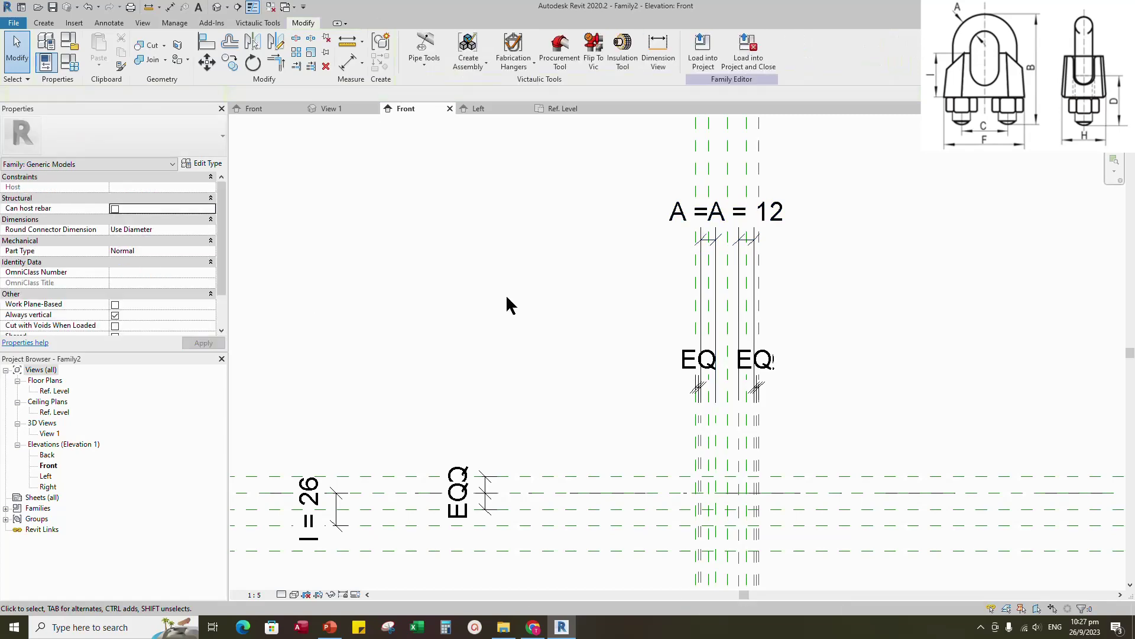
# - Return to the Ref. Level floor plan
pyautogui.scroll(-1, 506, 298)
pyautogui.scroll(-1, 880, 300)
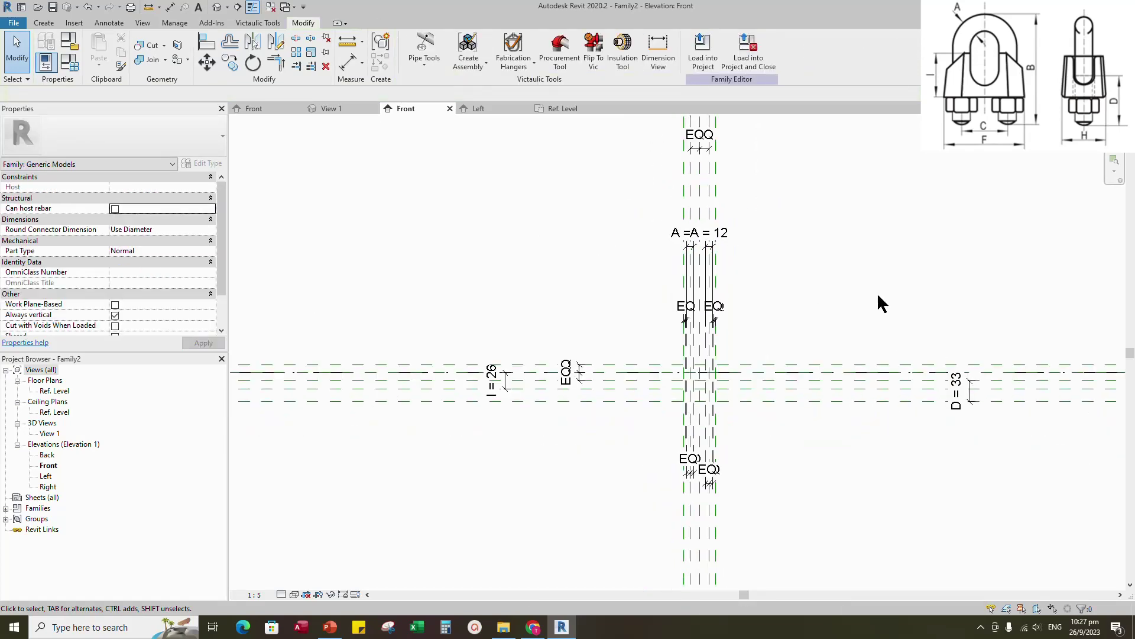
pyautogui.click(558, 109)
pyautogui.scroll(5, 583, 398)
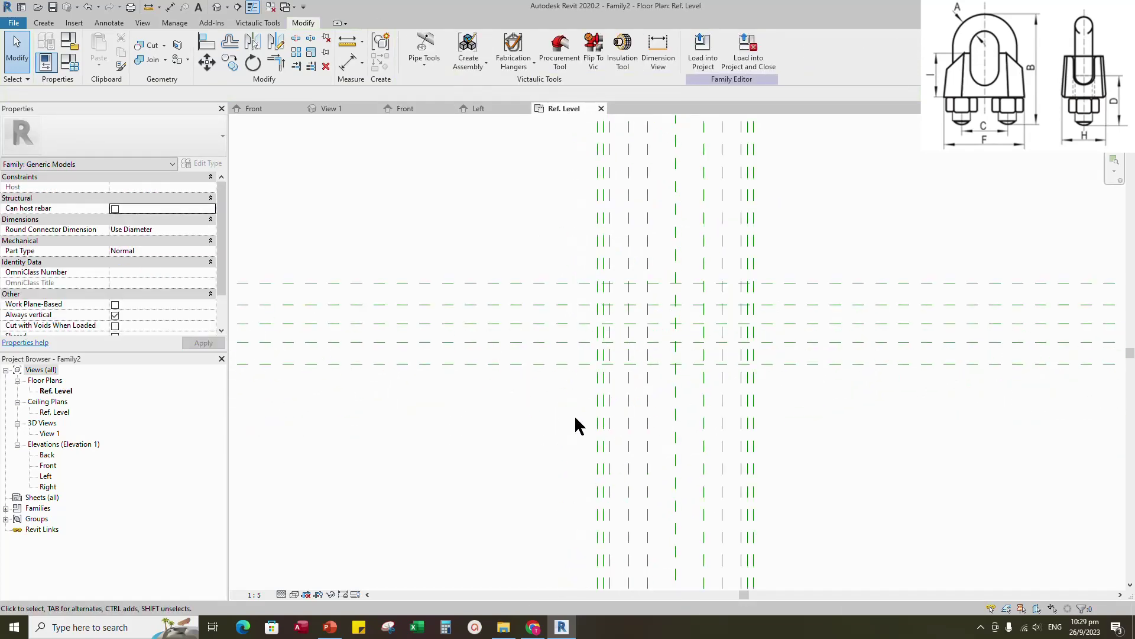
pyautogui.press('d')
pyautogui.press('i')
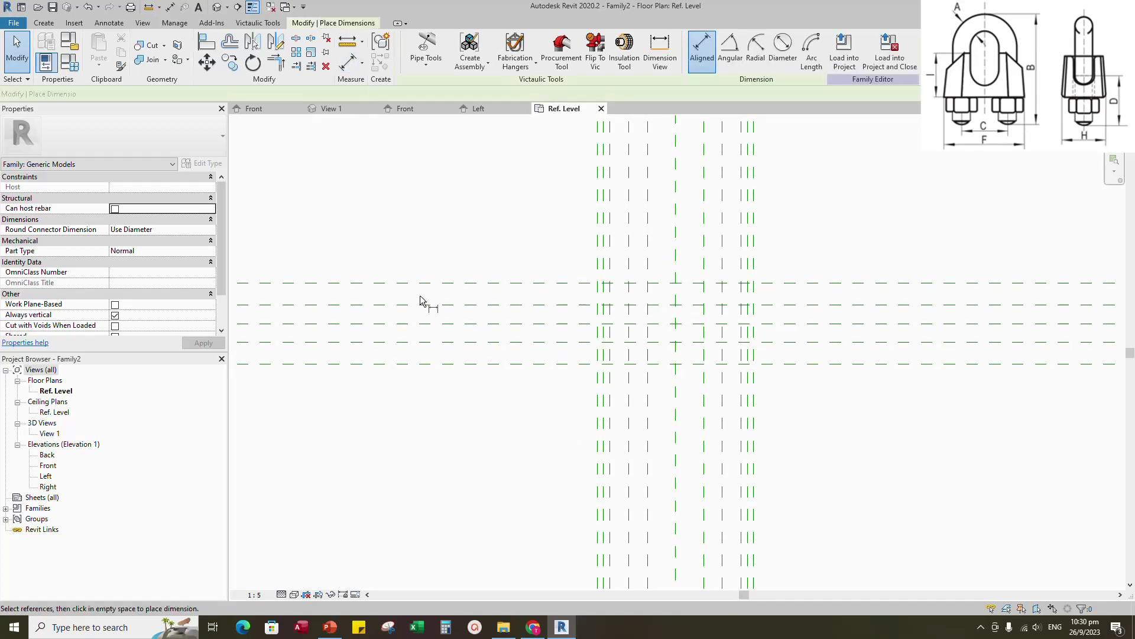
pyautogui.press('Escape')
pyautogui.press('Escape')
# - Draw two horizontal reference planes offset 3.5 mm inward from the outermost front and back planes
pyautogui.press('r')
pyautogui.press('p')
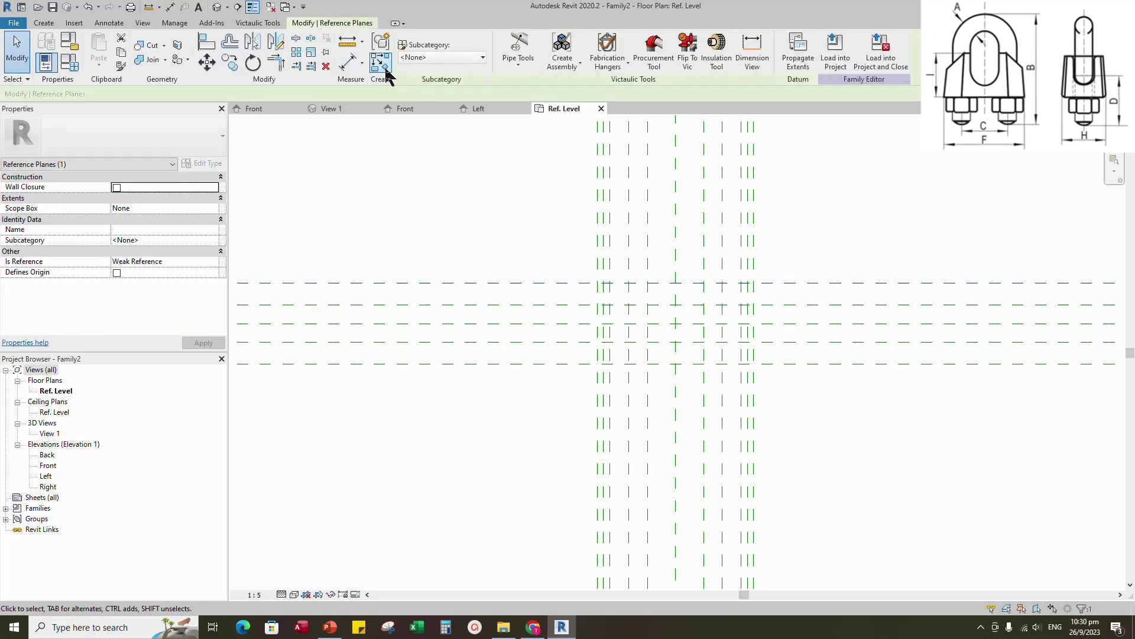
pyautogui.write('5.5')
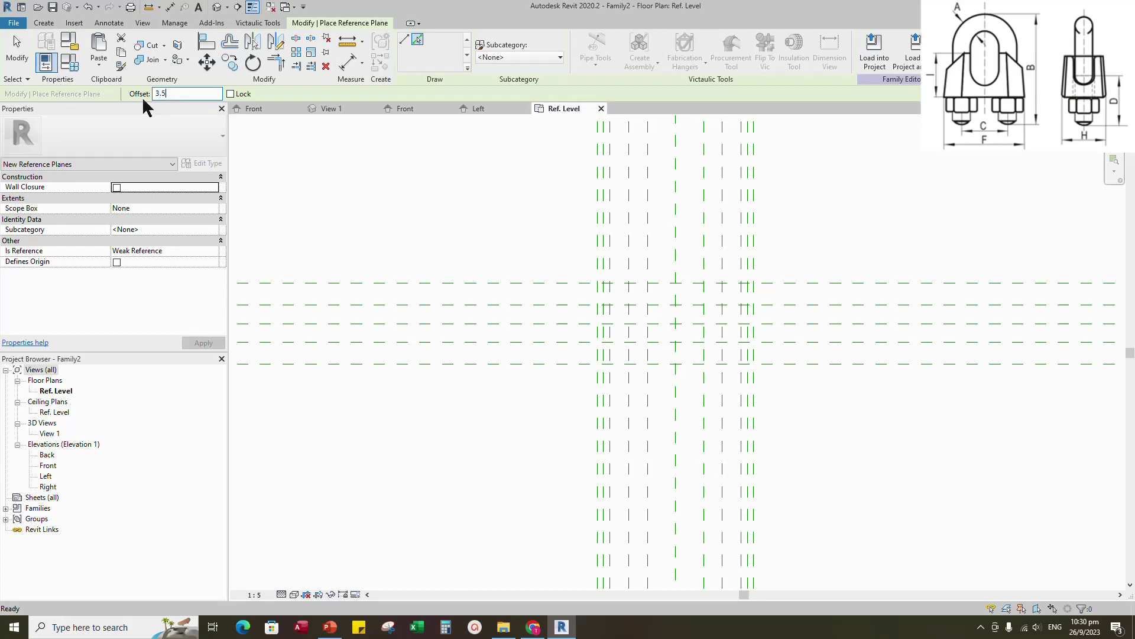
pyautogui.click(405, 39)
pyautogui.click(363, 282)
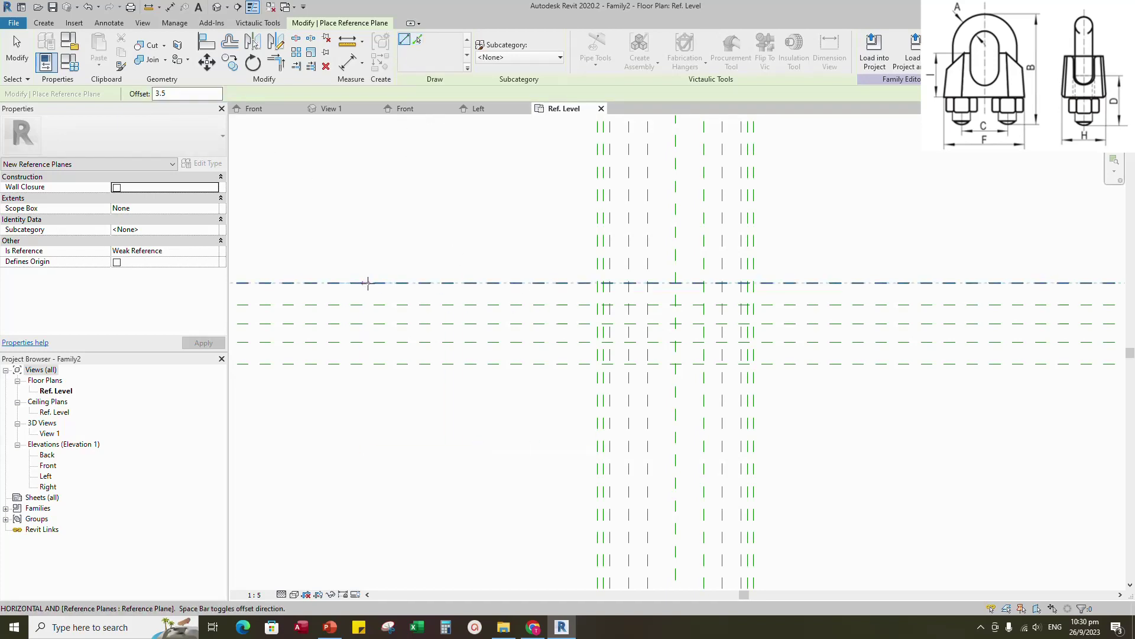
pyautogui.click(952, 282)
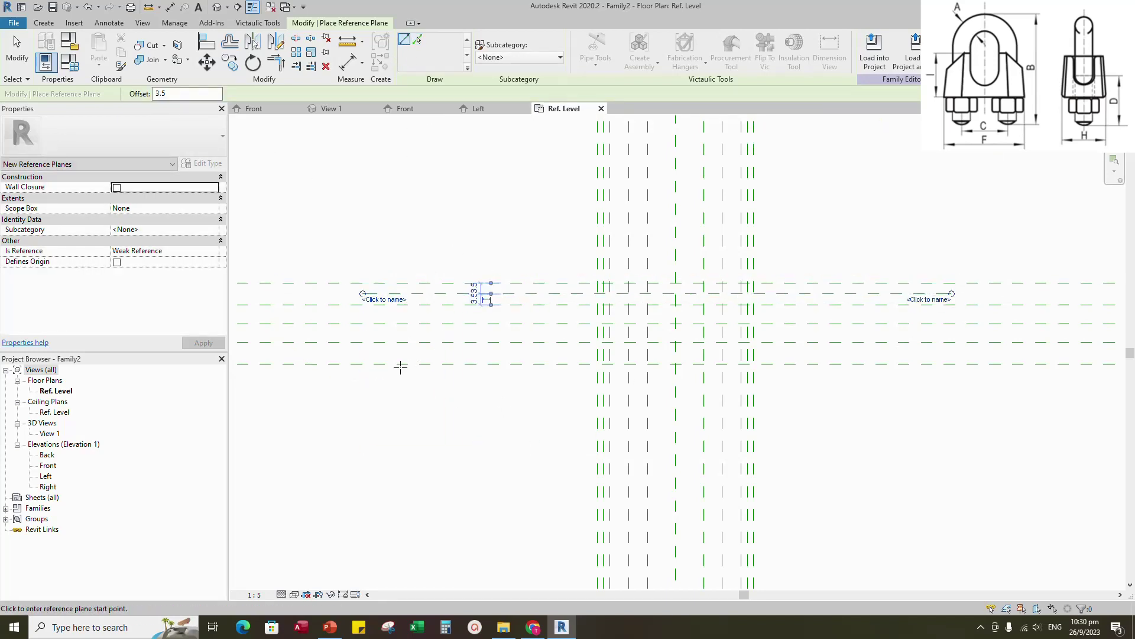
pyautogui.click(362, 363)
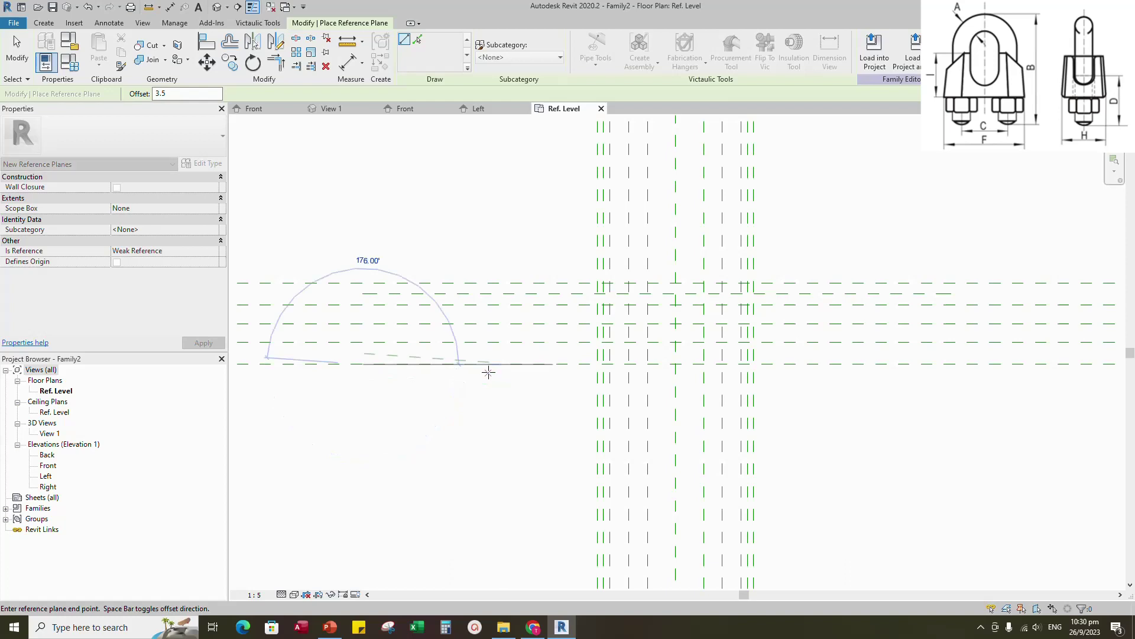
pyautogui.click(948, 364)
# - Dimension the upper 3.5 mm offset plane with its two neighbouring planes in one string and make the spacing equal
pyautogui.click(396, 304)
pyautogui.click(393, 294)
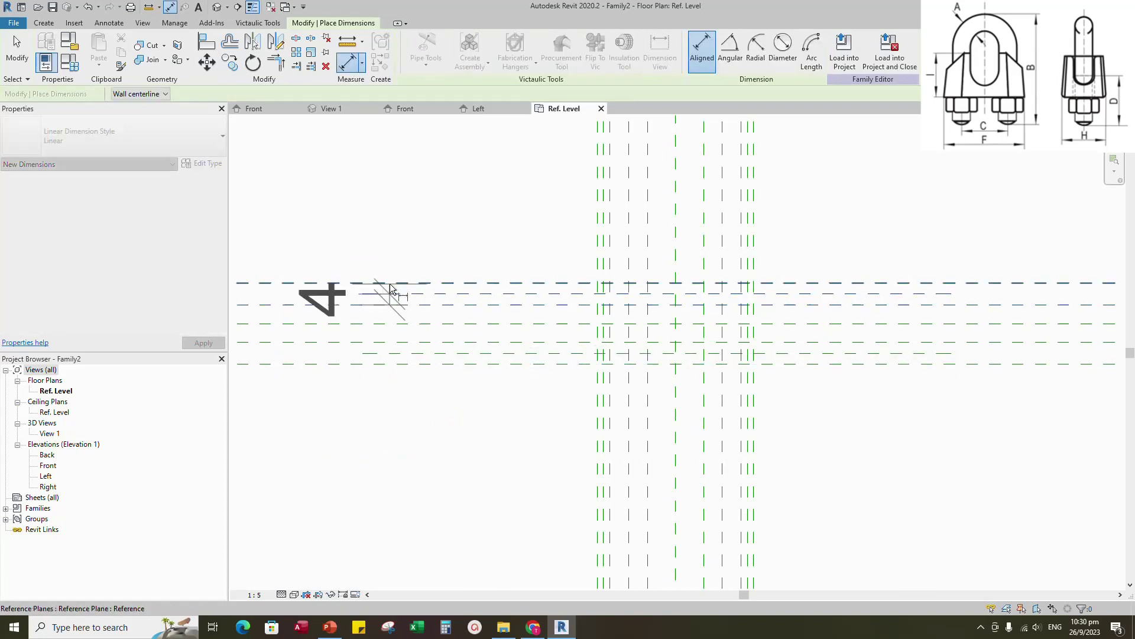
pyautogui.click(389, 282)
pyautogui.scroll(-2, 391, 271)
pyautogui.click(326, 229)
pyautogui.scroll(-2, 515, 284)
pyautogui.click(309, 287)
pyautogui.scroll(2, 442, 323)
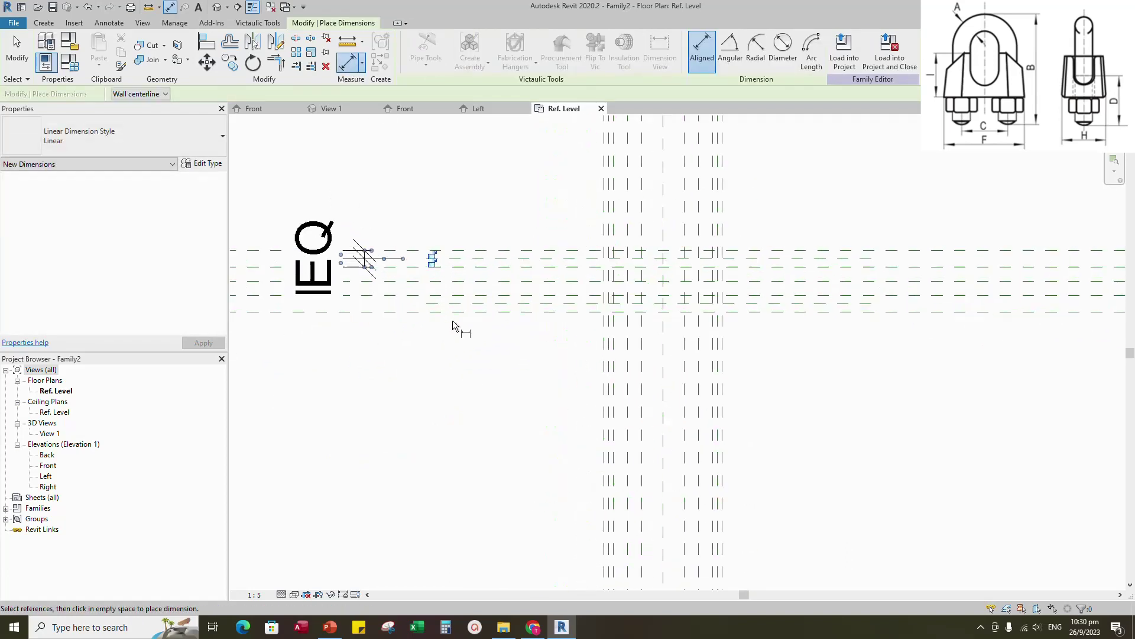
# - Dimension the three lowest horizontal planes in one string and make the spacing equal
pyautogui.click(452, 313)
pyautogui.click(451, 304)
pyautogui.click(452, 295)
pyautogui.scroll(-1, 455, 303)
pyautogui.scroll(1, 407, 316)
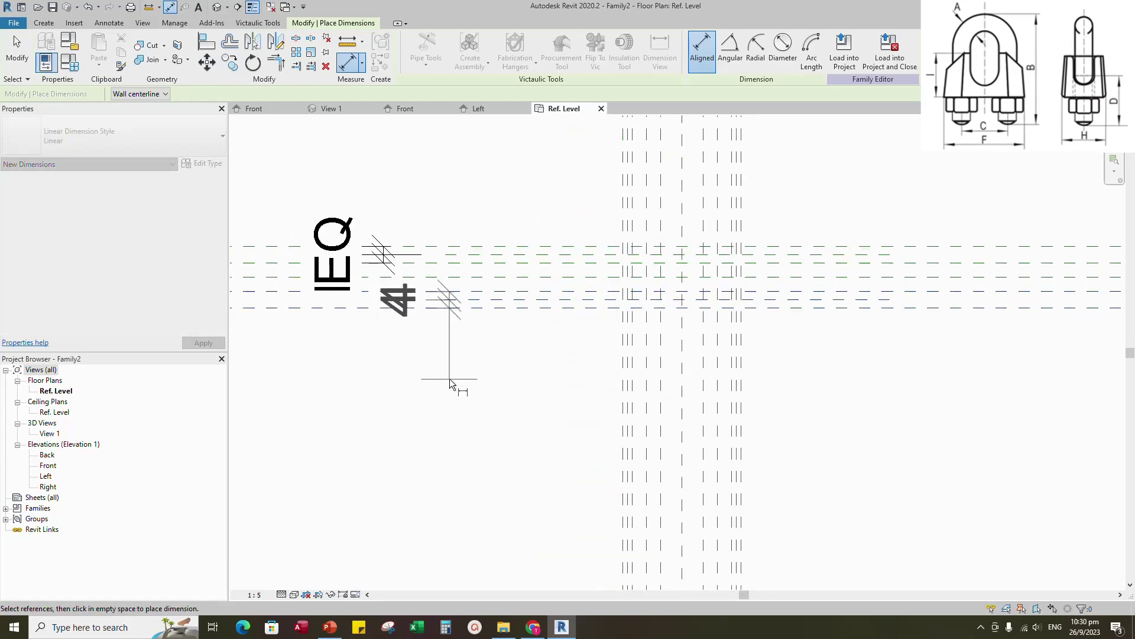
pyautogui.click(450, 378)
pyautogui.click(298, 300)
pyautogui.press('Escape')
# - In the Front elevation, start a swept blend and sketch a 26 mm vertical path on the center plane between the I planes
pyautogui.click(405, 109)
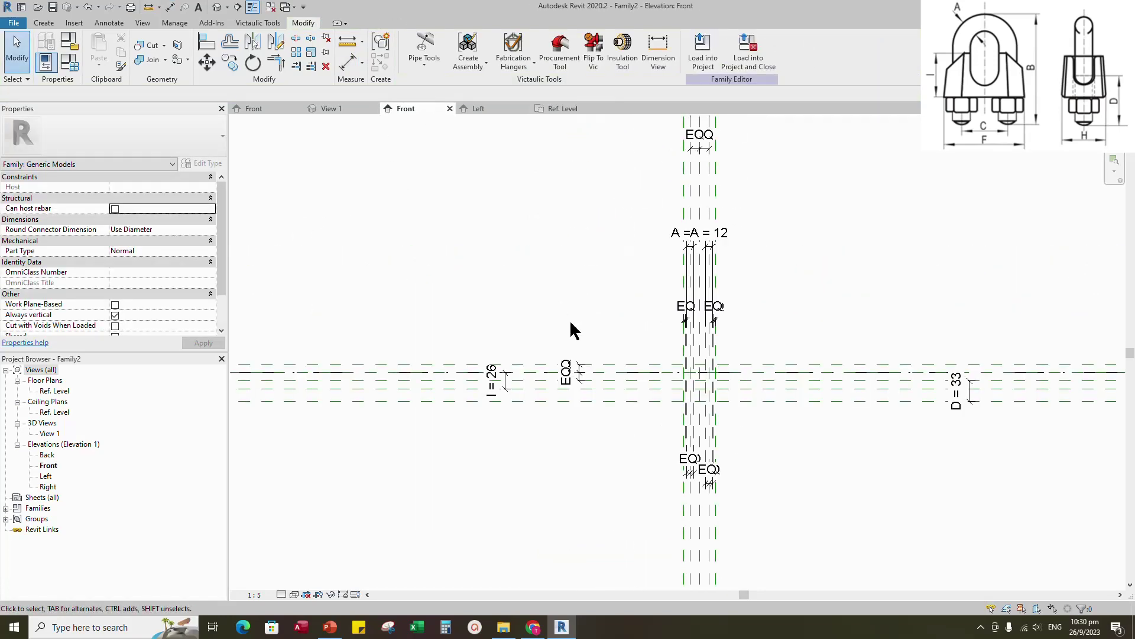
pyautogui.scroll(4, 789, 414)
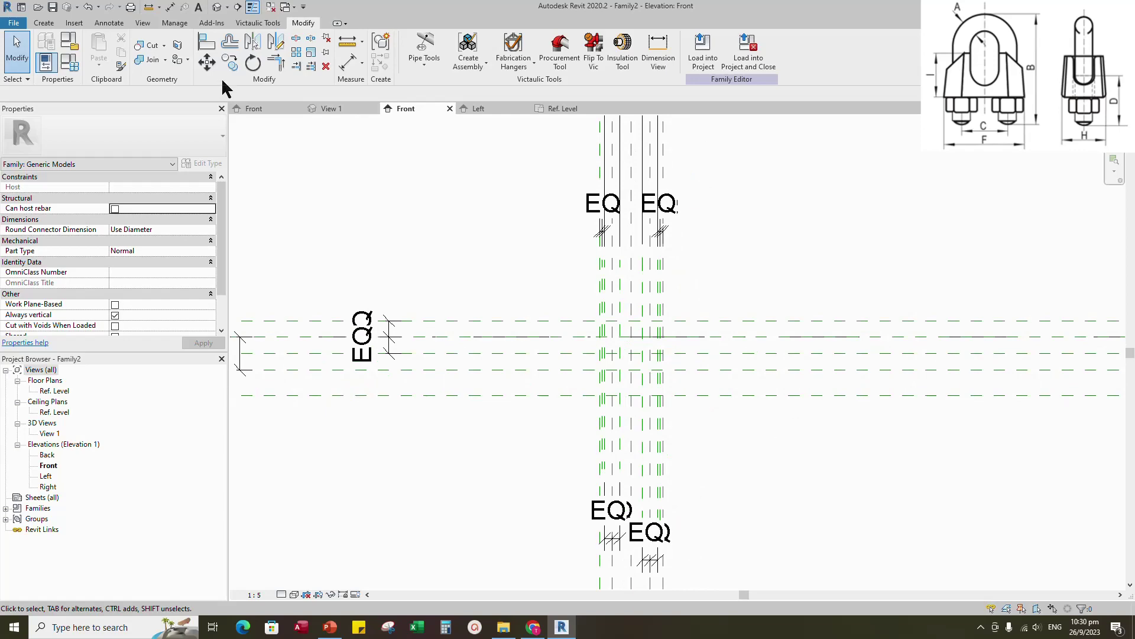
pyautogui.click(43, 22)
pyautogui.click(204, 54)
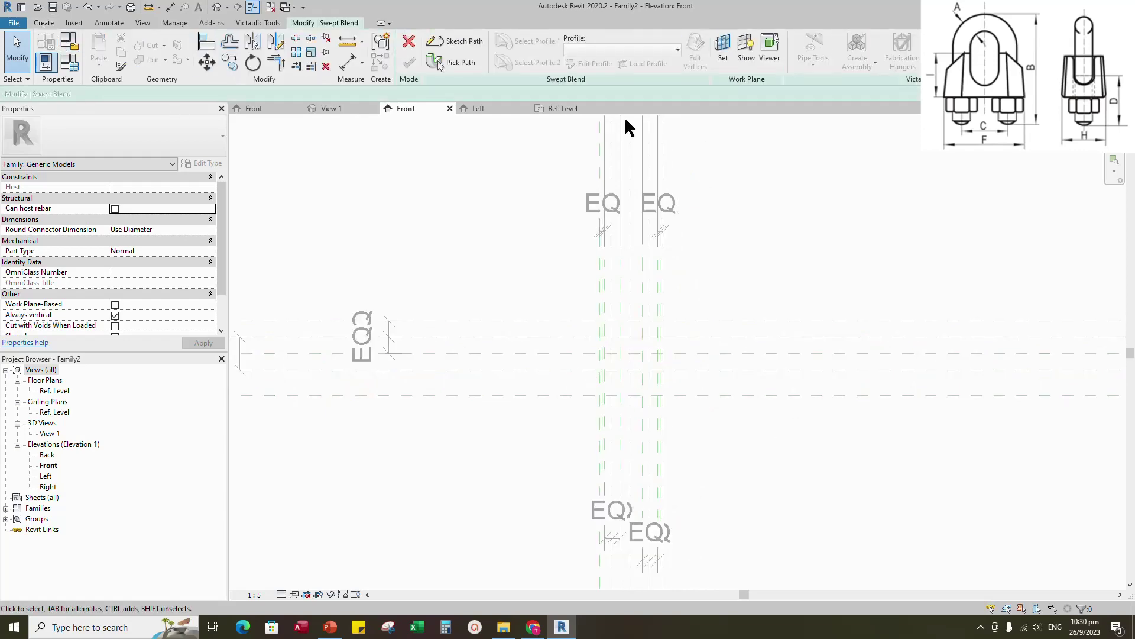
pyautogui.click(462, 42)
pyautogui.scroll(5, 662, 379)
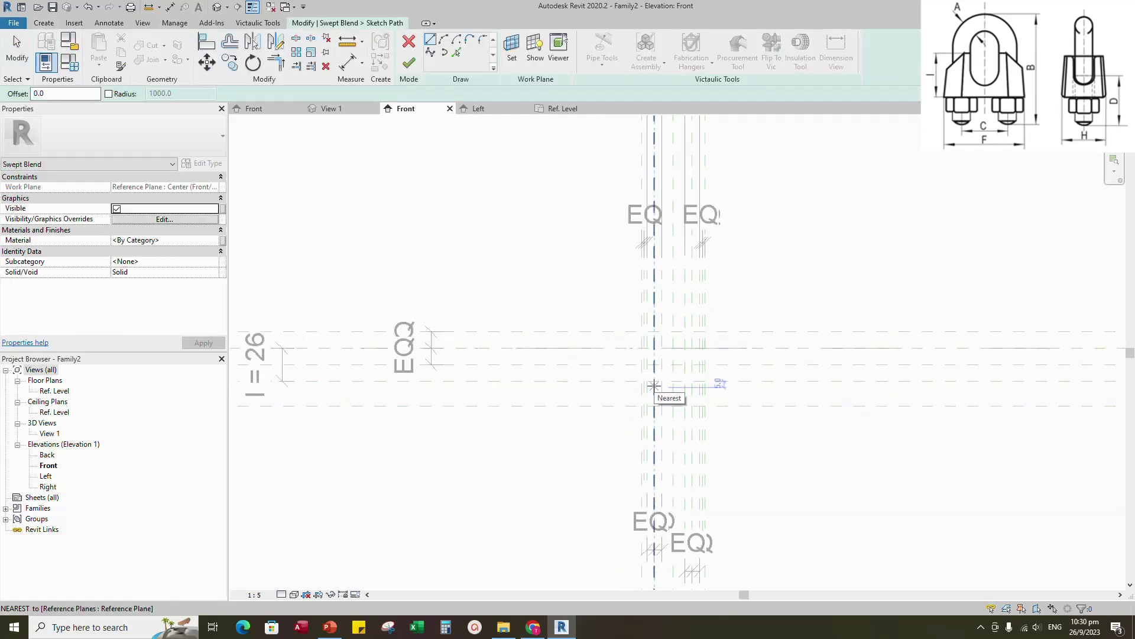
pyautogui.click(662, 376)
pyautogui.click(662, 319)
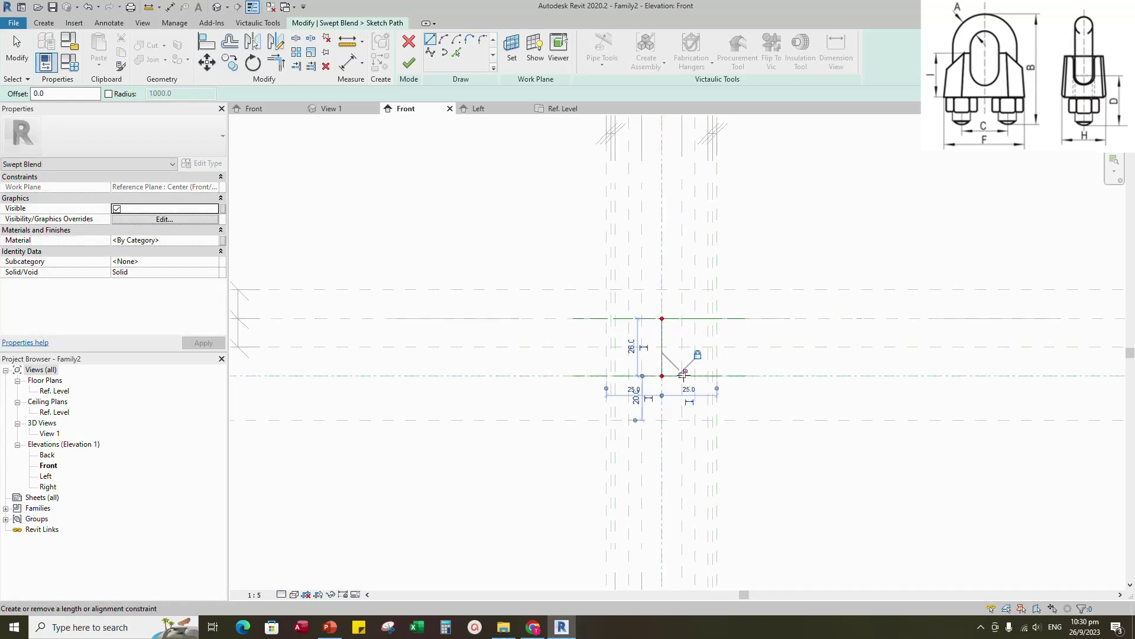
# - Align and lock the path's ends to their horizontal reference planes and finish the path sketch
pyautogui.click(203, 45)
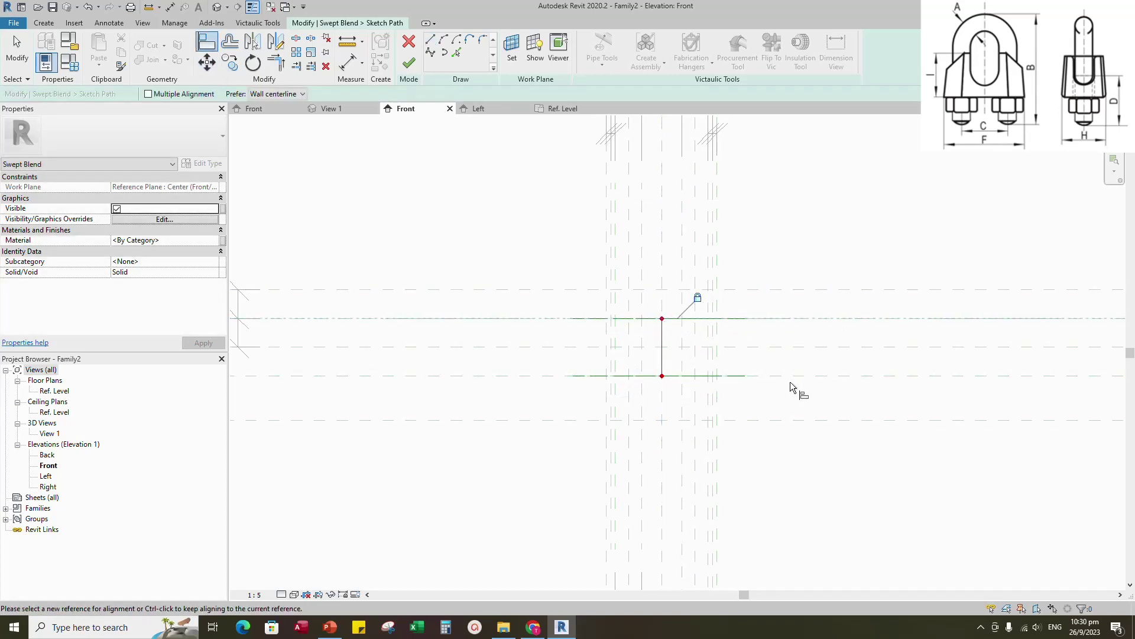
pyautogui.click(408, 64)
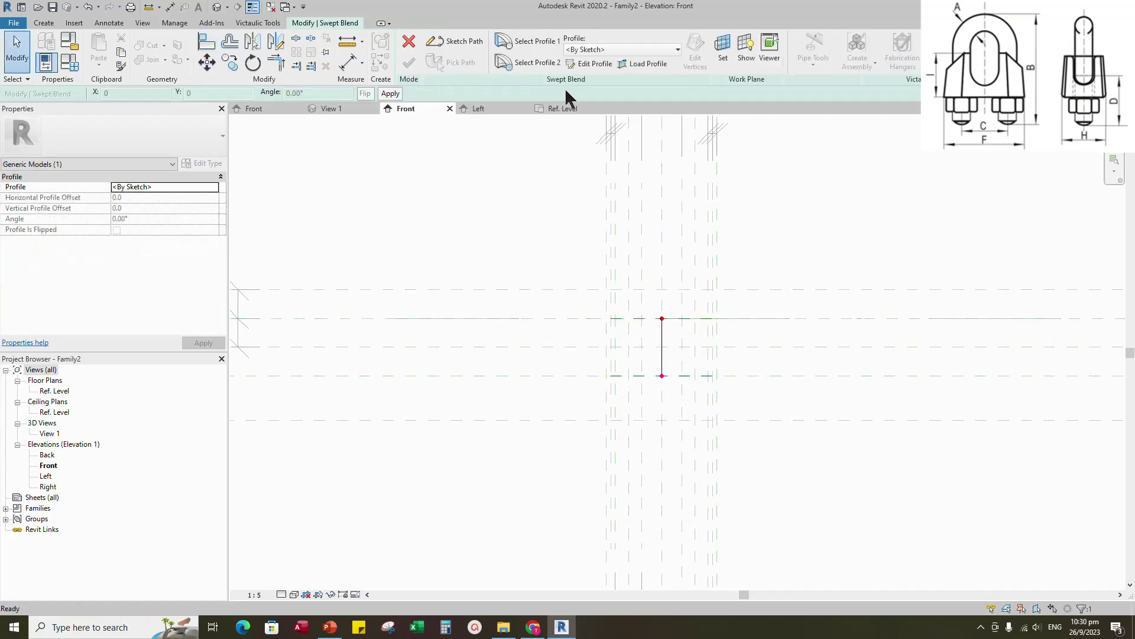
# - In the Ref. Level plan, sketch two 30 mm horizontal lines 26 mm apart for the first profile, on the outermost front and back planes
pyautogui.click(590, 63)
pyautogui.press('Return')
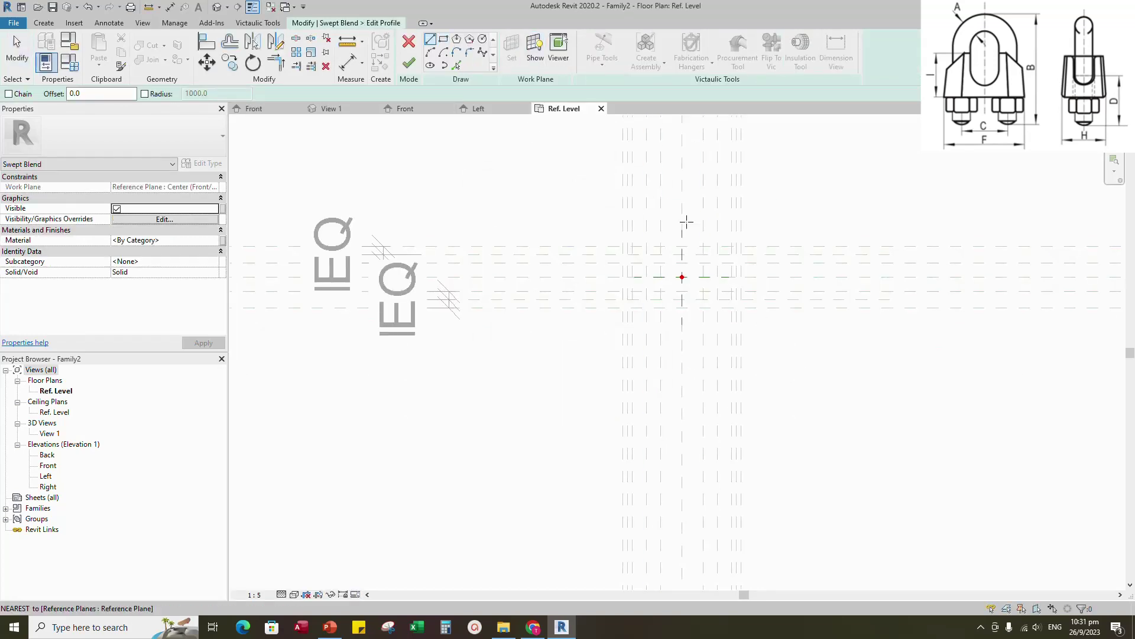
pyautogui.click(543, 226)
pyautogui.click(708, 225)
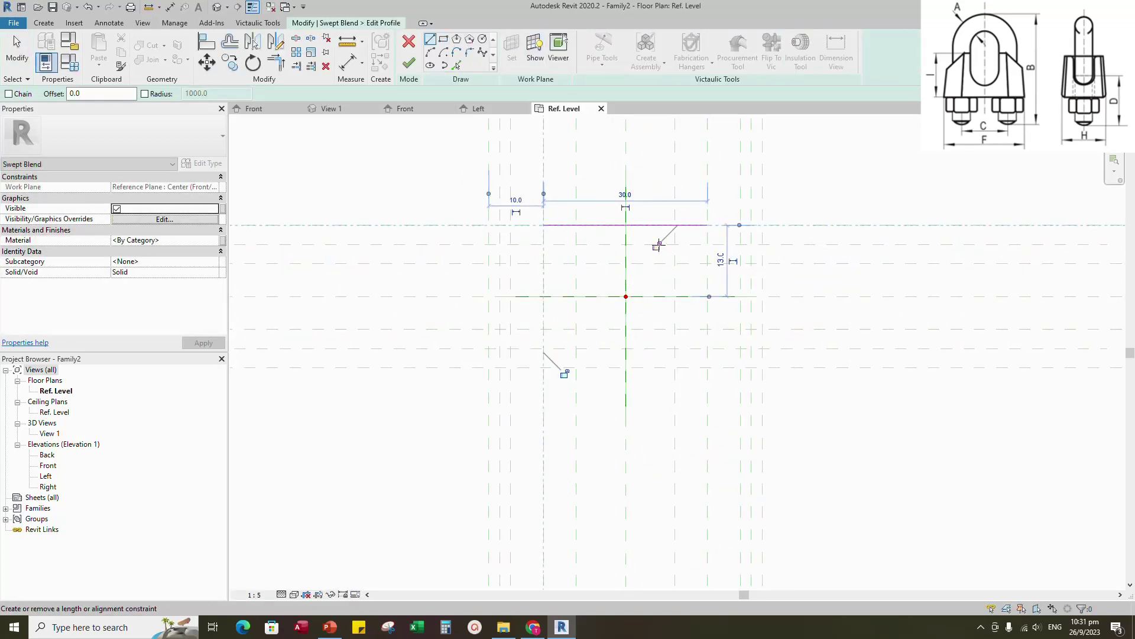
pyautogui.click(543, 367)
pyautogui.click(708, 367)
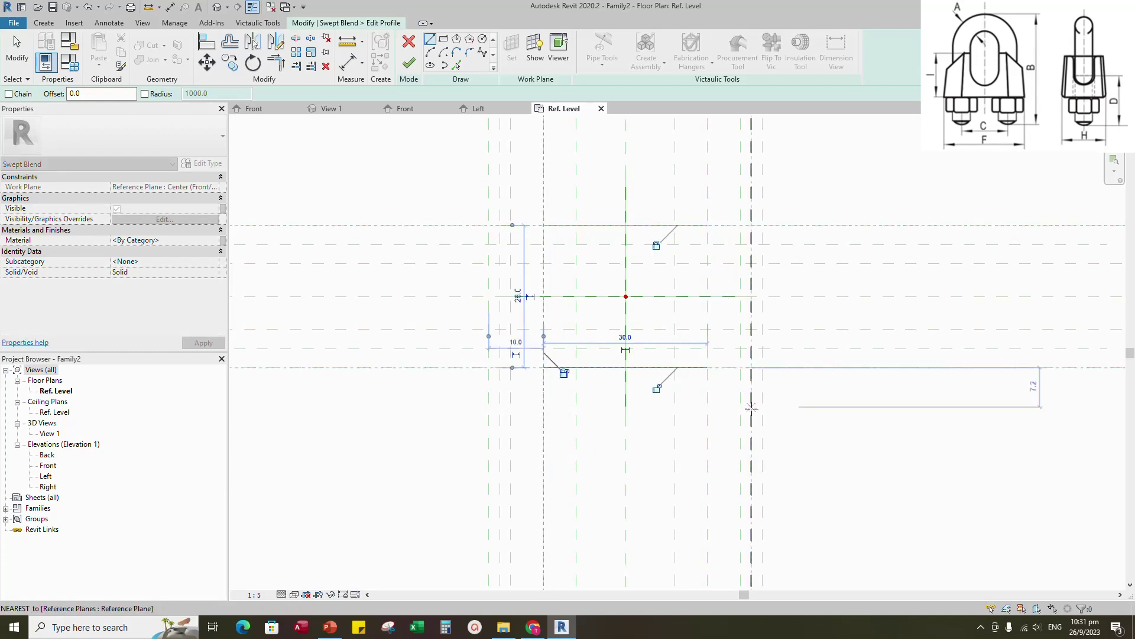
# - Draw an ellipse at each end of the two profile lines, with semi-axes of 10 mm horizontally and 13 mm vertically
pyautogui.click(430, 65)
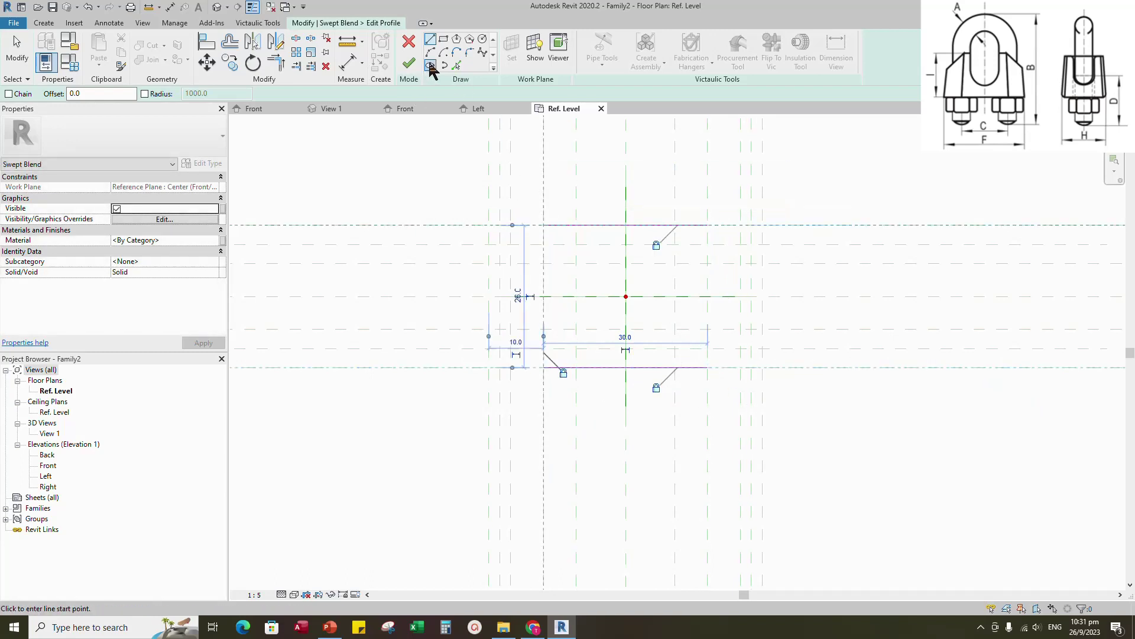
pyautogui.click(708, 297)
pyautogui.click(763, 296)
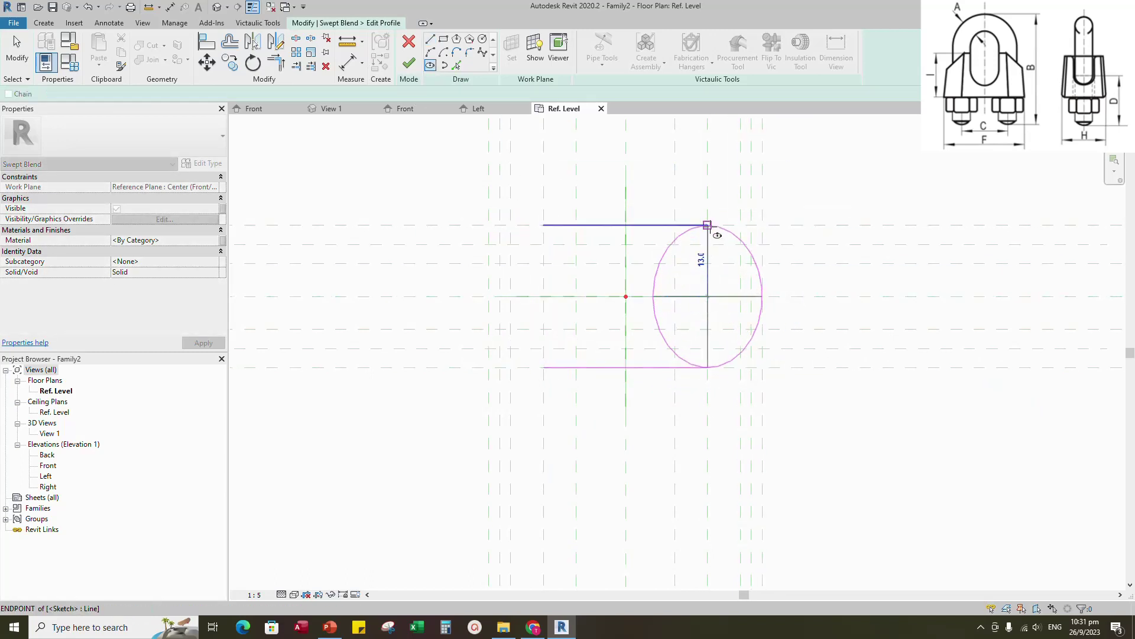
pyautogui.click(708, 226)
pyautogui.click(543, 296)
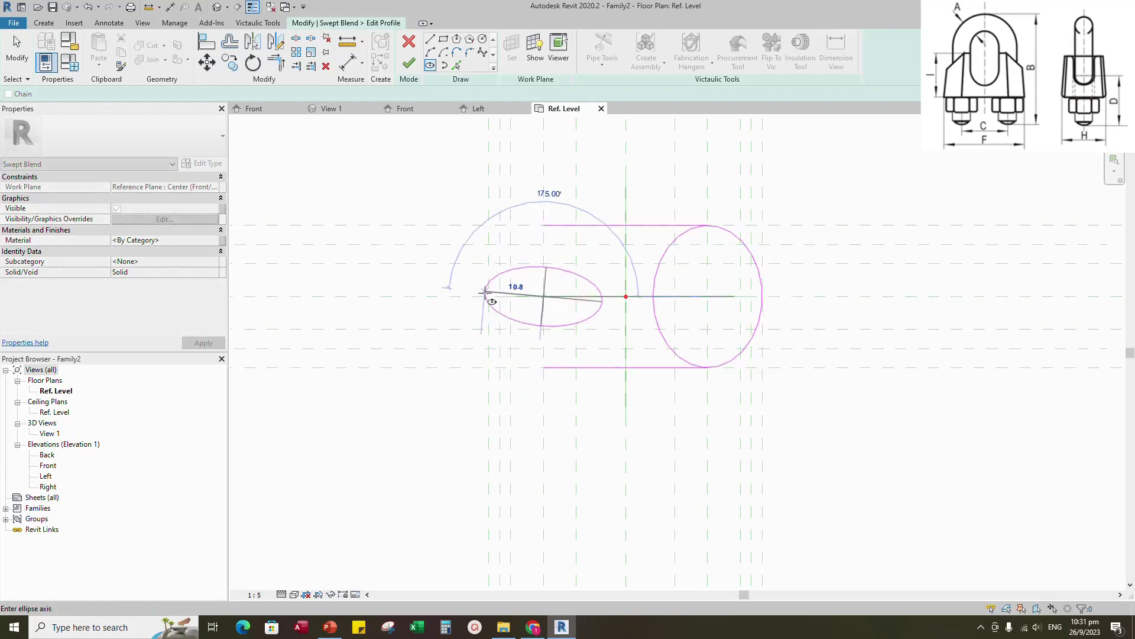
pyautogui.click(489, 296)
pyautogui.click(544, 225)
# - Trim both ellipses against the two lines so the first profile is one closed outline with rounded ends
pyautogui.press('s')
pyautogui.press('l')
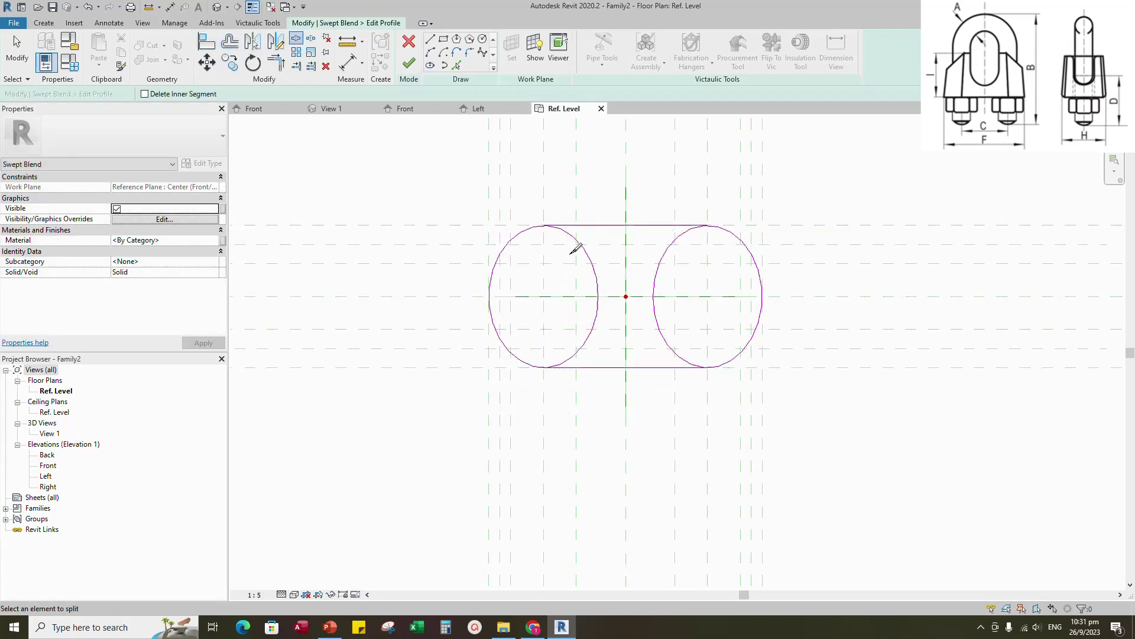
pyautogui.click(282, 65)
pyautogui.click(586, 252)
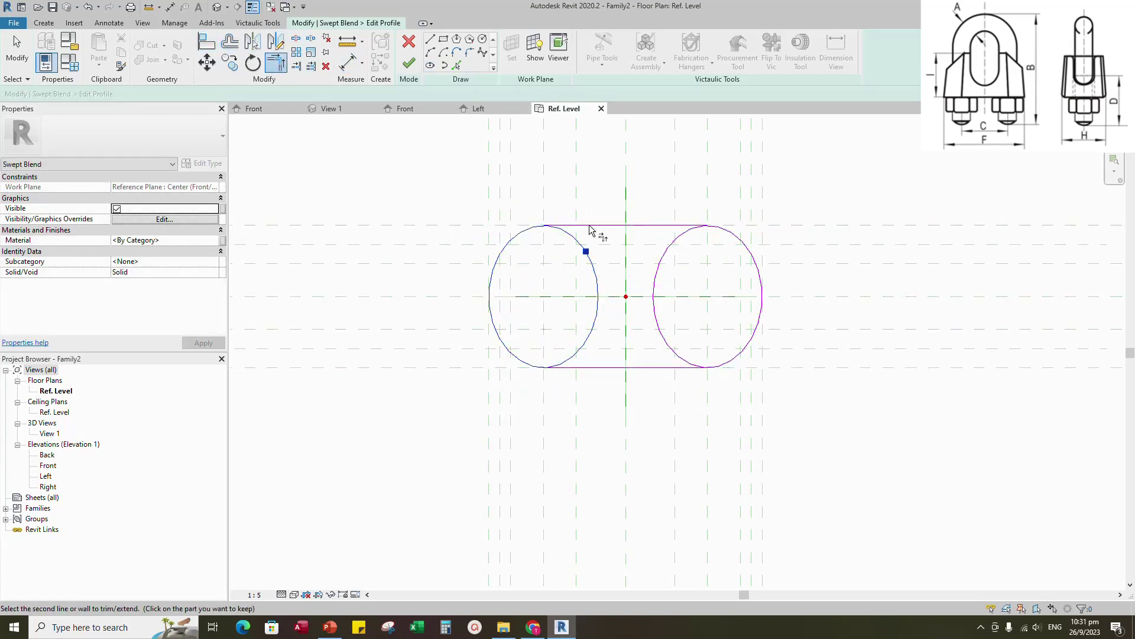
pyautogui.click(508, 346)
pyautogui.click(587, 367)
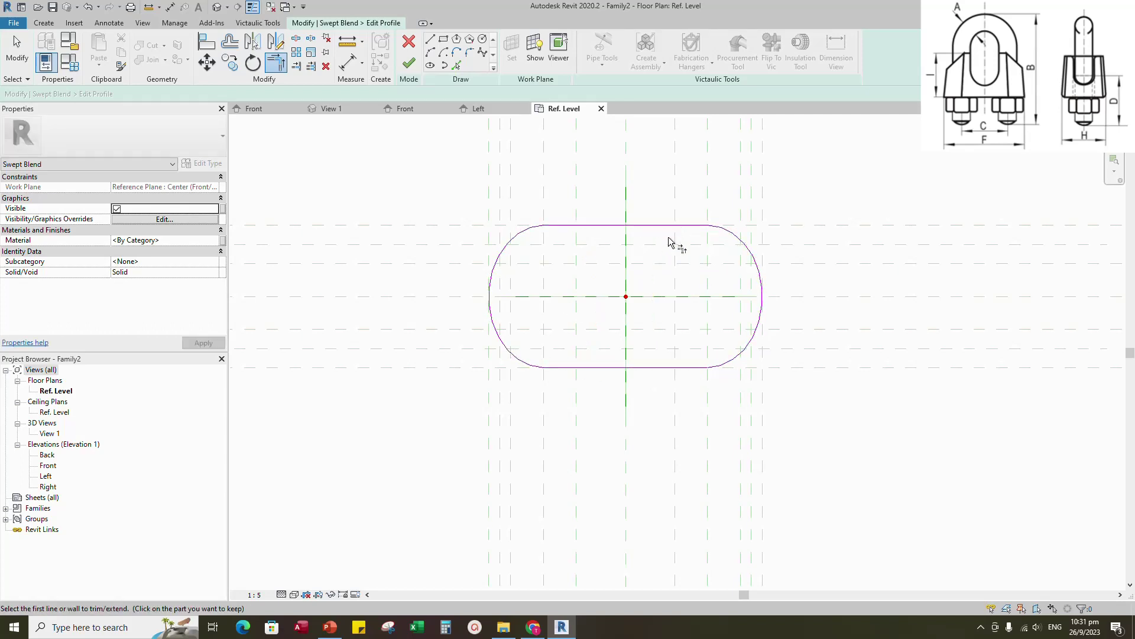
# - Align and lock the first profile's edges to their reference planes and finish that profile
pyautogui.click(202, 48)
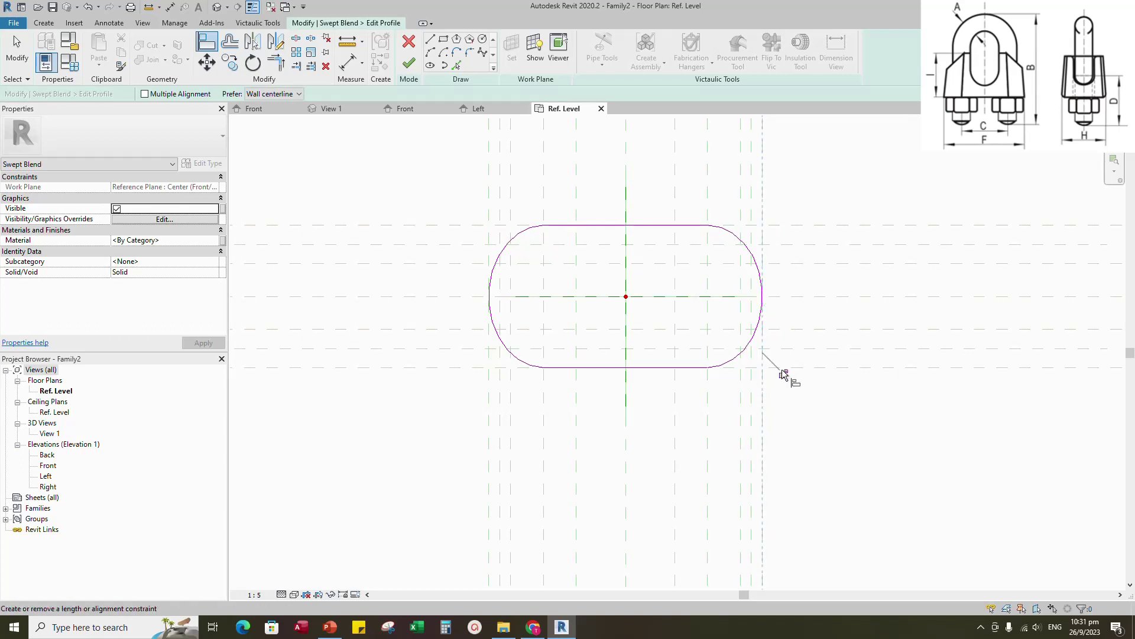
pyautogui.click(488, 298)
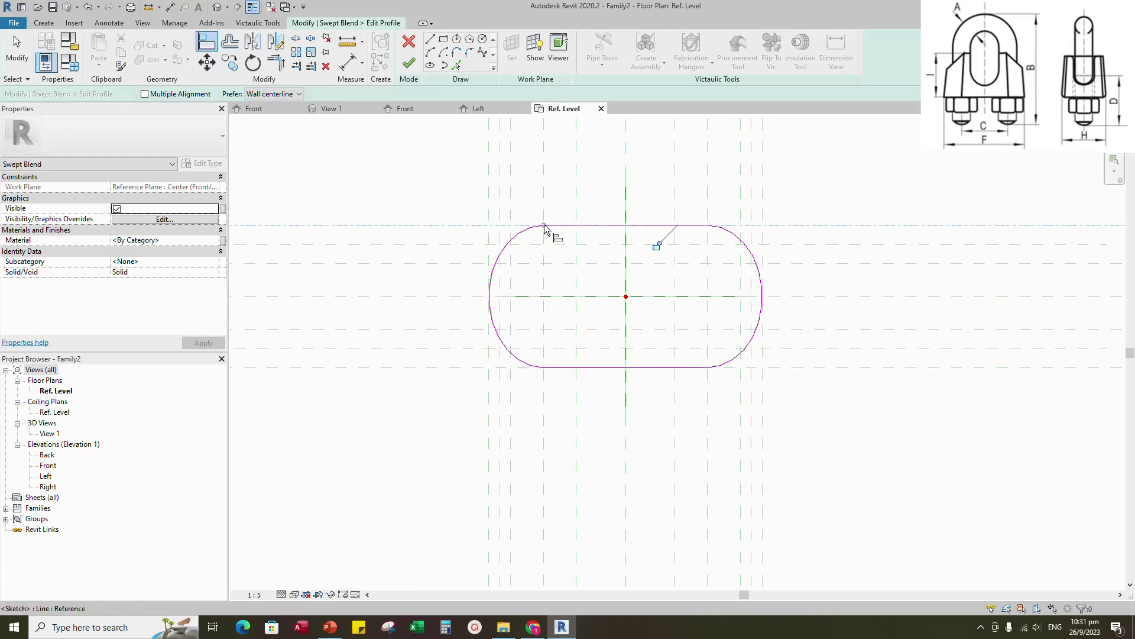
pyautogui.click(656, 245)
pyautogui.click(1082, 601)
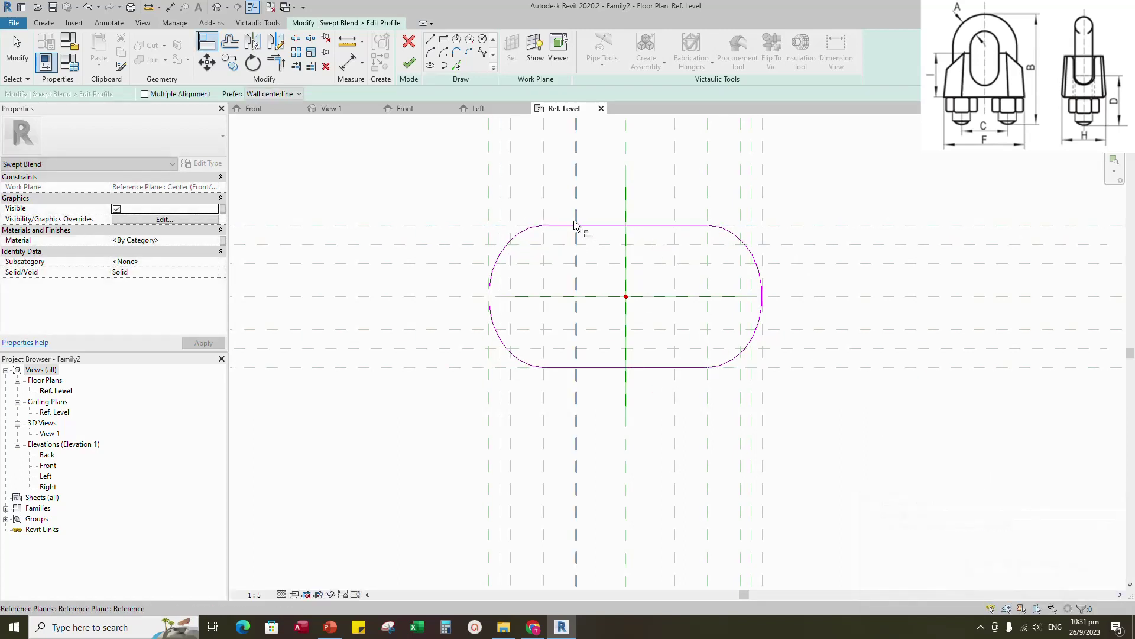
pyautogui.click(409, 64)
# - Start the second profile with two 30 mm horizontal lines 19 mm apart, on the planes offset 3.5 mm inward
pyautogui.click(551, 60)
pyautogui.click(589, 65)
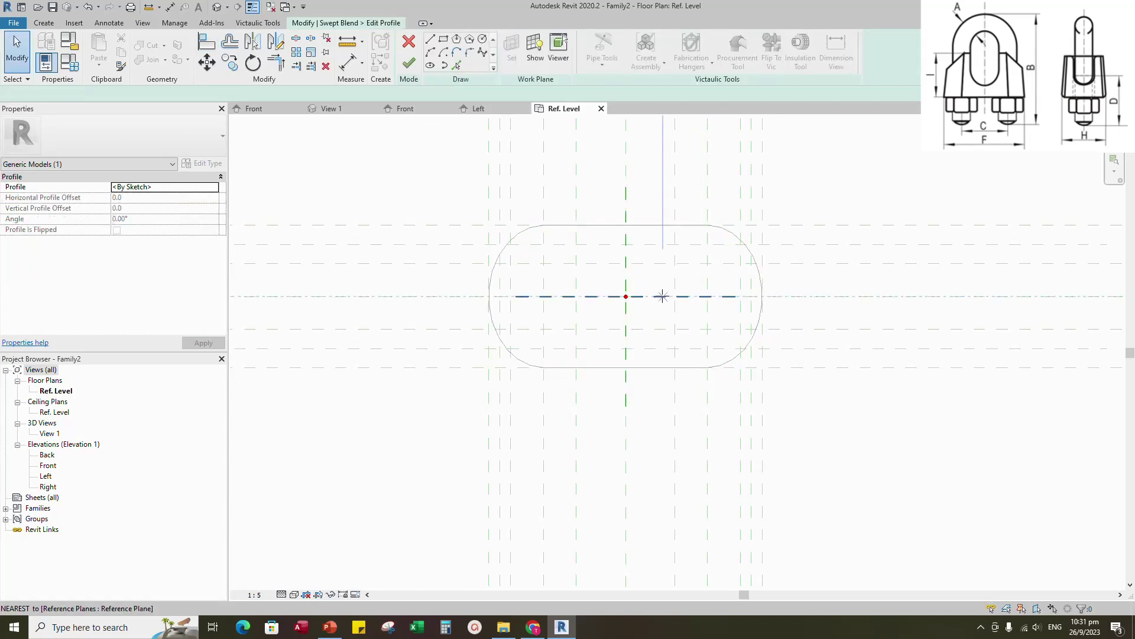
pyautogui.scroll(2, 689, 346)
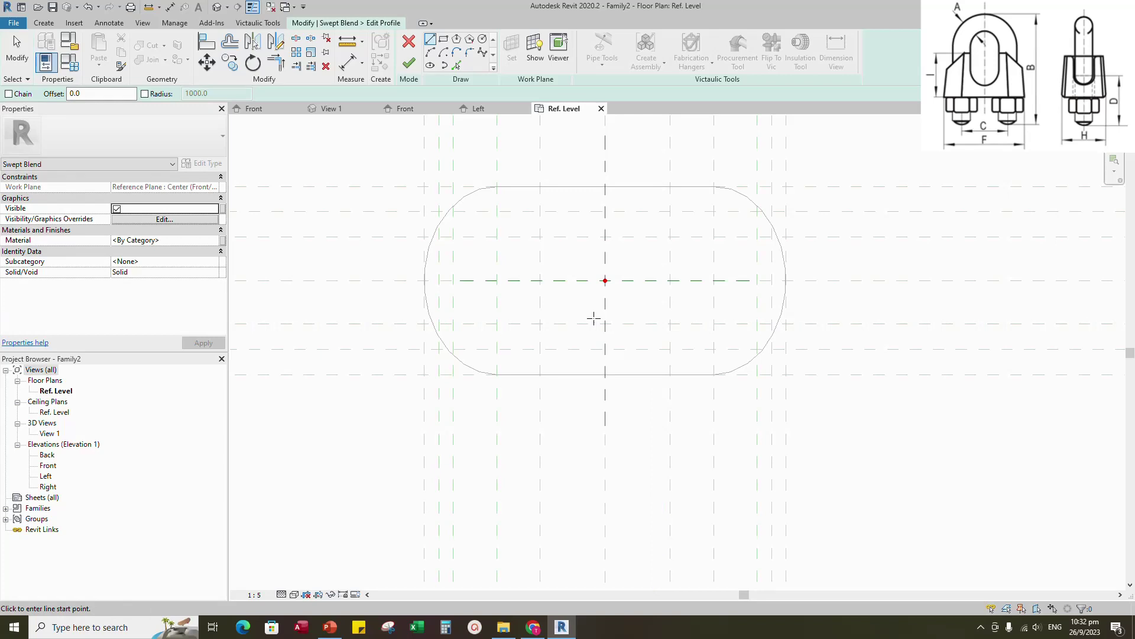
pyautogui.click(497, 211)
pyautogui.click(714, 211)
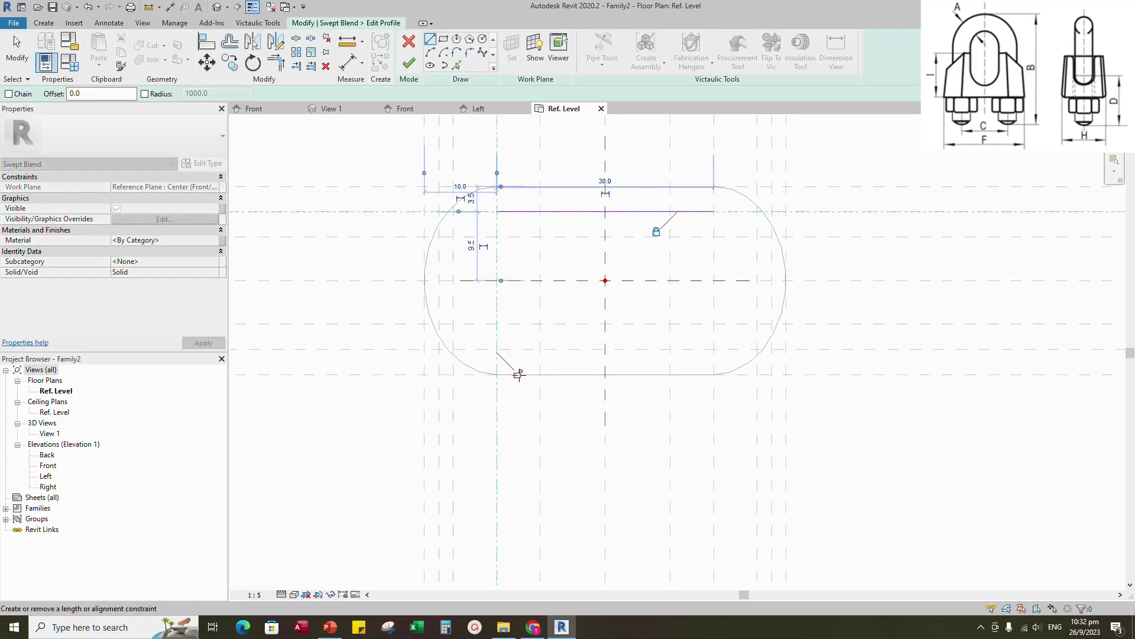
pyautogui.click(497, 349)
pyautogui.click(714, 349)
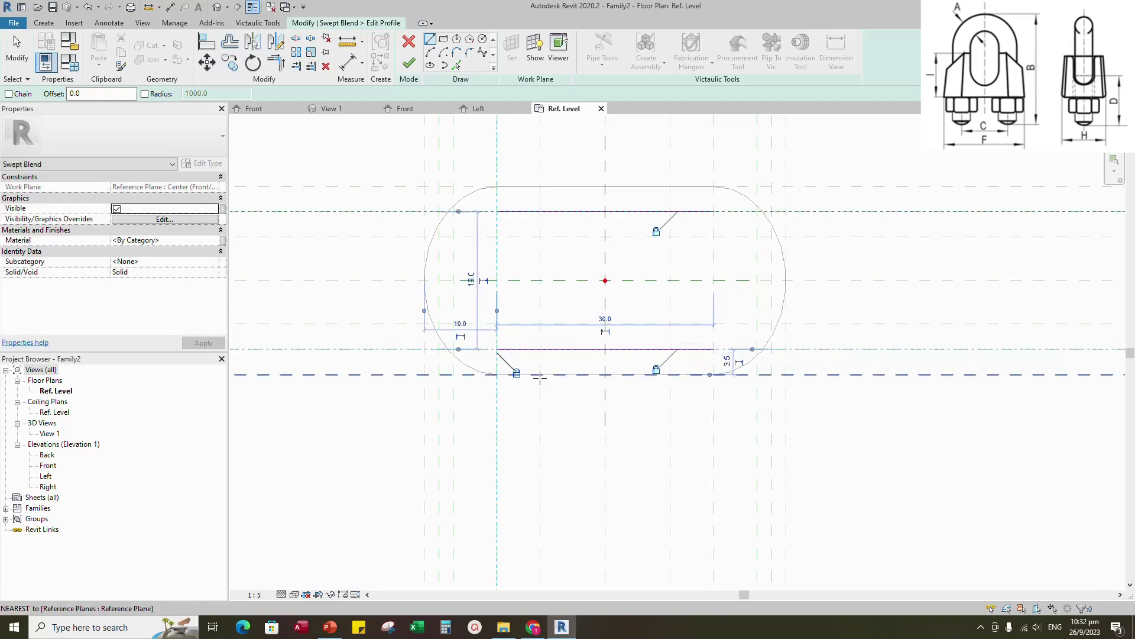
# - Draw an ellipse at each end of the second profile's lines, reaching 6 mm horizontally from its center and vertically to the lines
pyautogui.click(430, 65)
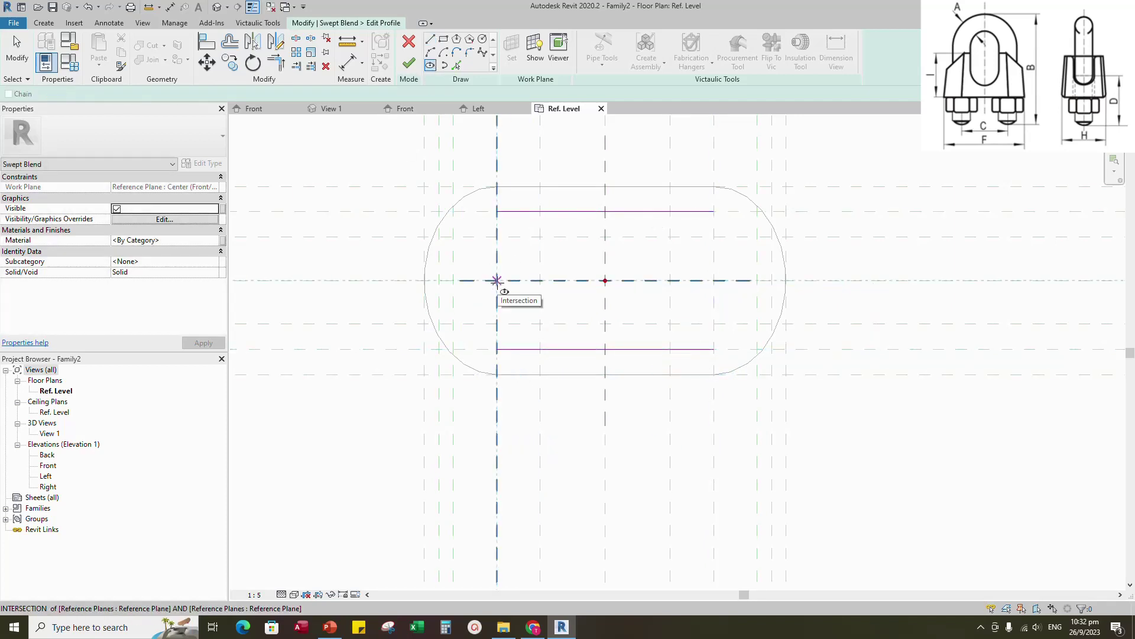
pyautogui.click(497, 280)
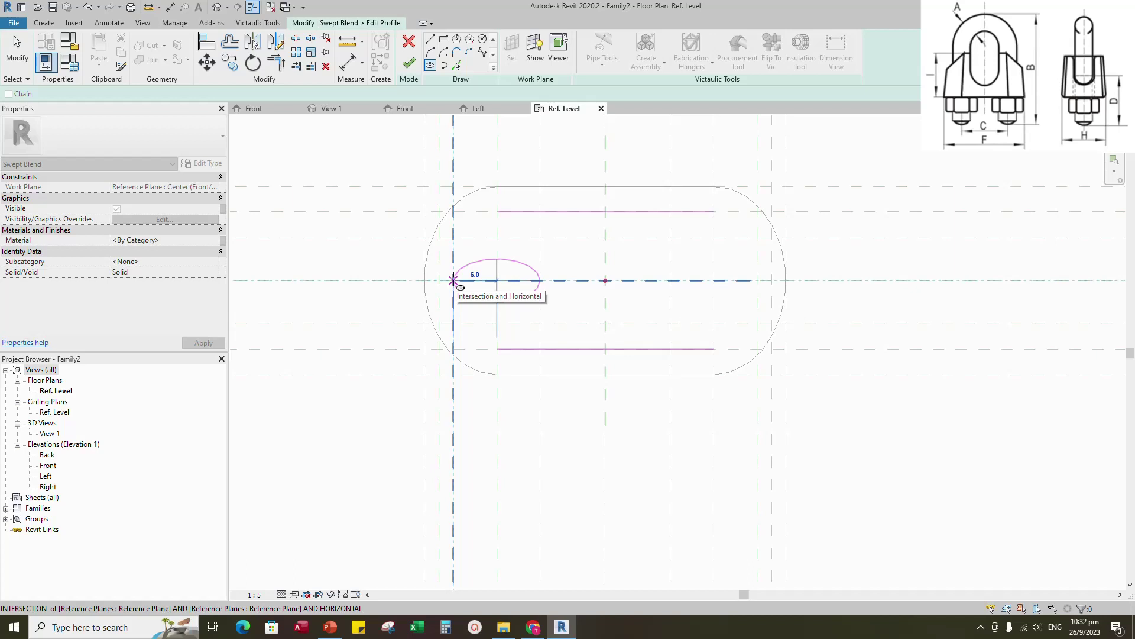
pyautogui.click(453, 280)
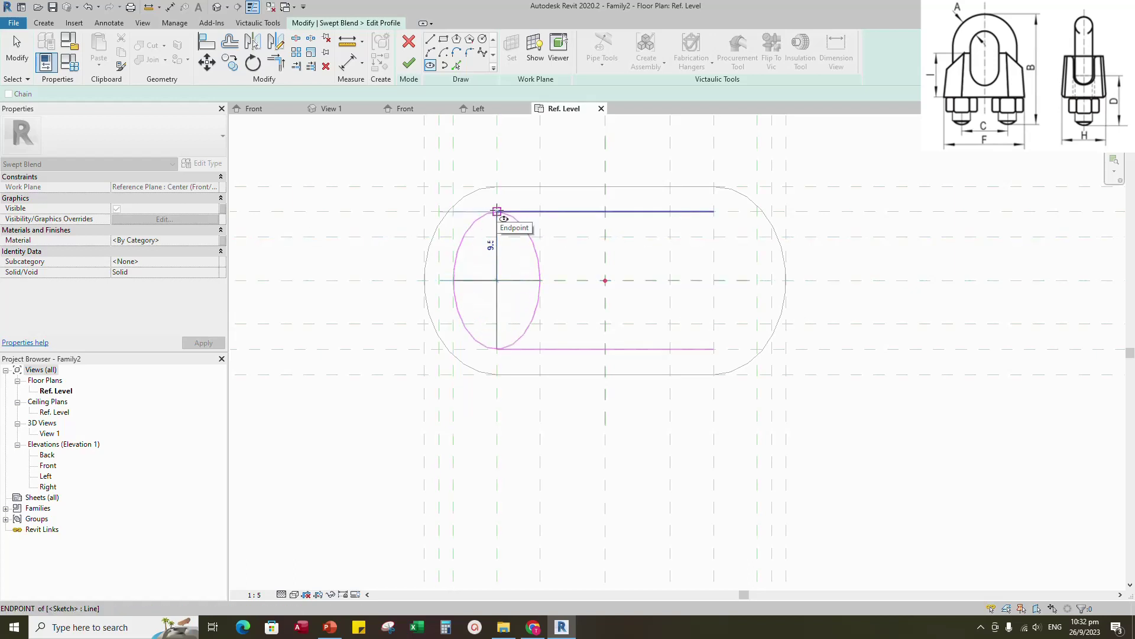
pyautogui.click(497, 211)
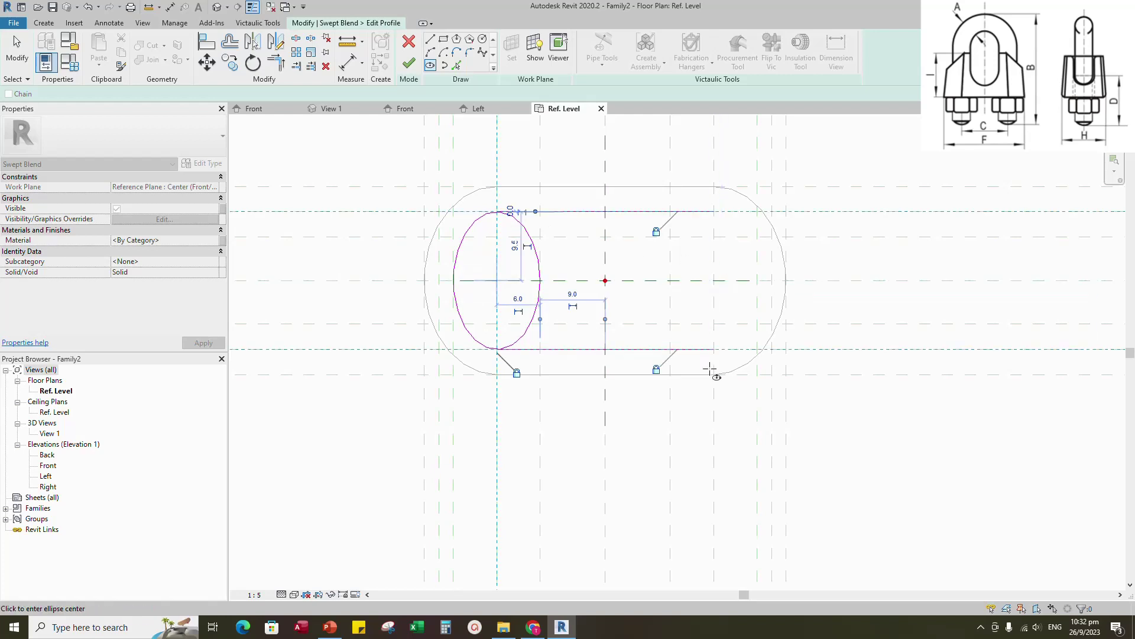
pyautogui.click(714, 280)
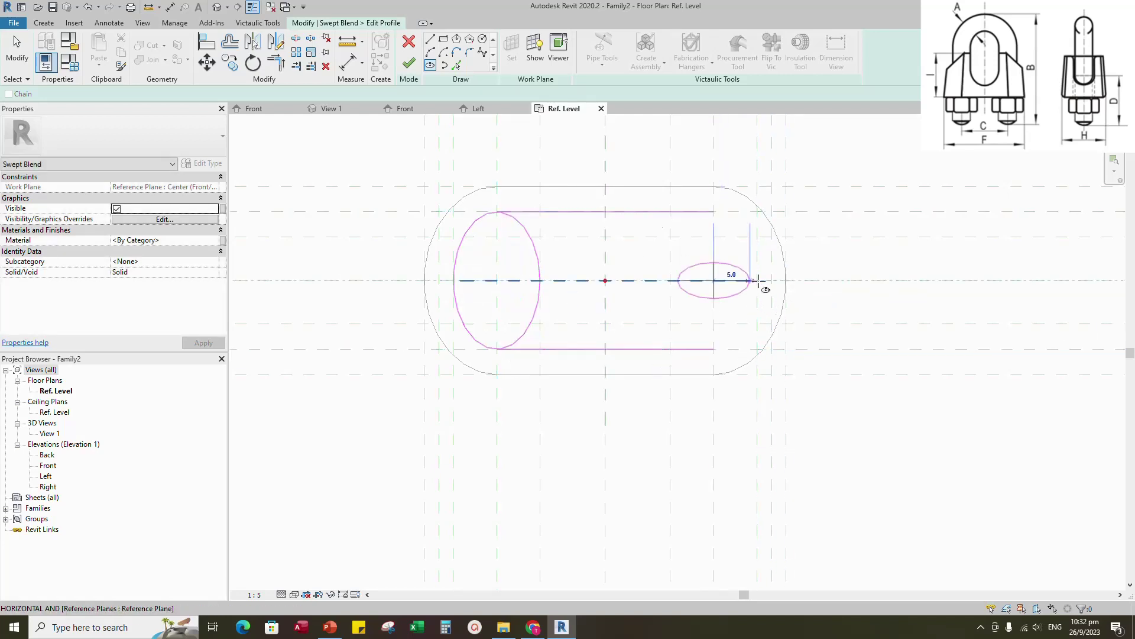
pyautogui.click(757, 280)
pyautogui.click(714, 211)
# - Adjust the right ellipse's vertical semi-axis to 9.5 mm so it ends on the second profile's upper line
pyautogui.click(295, 38)
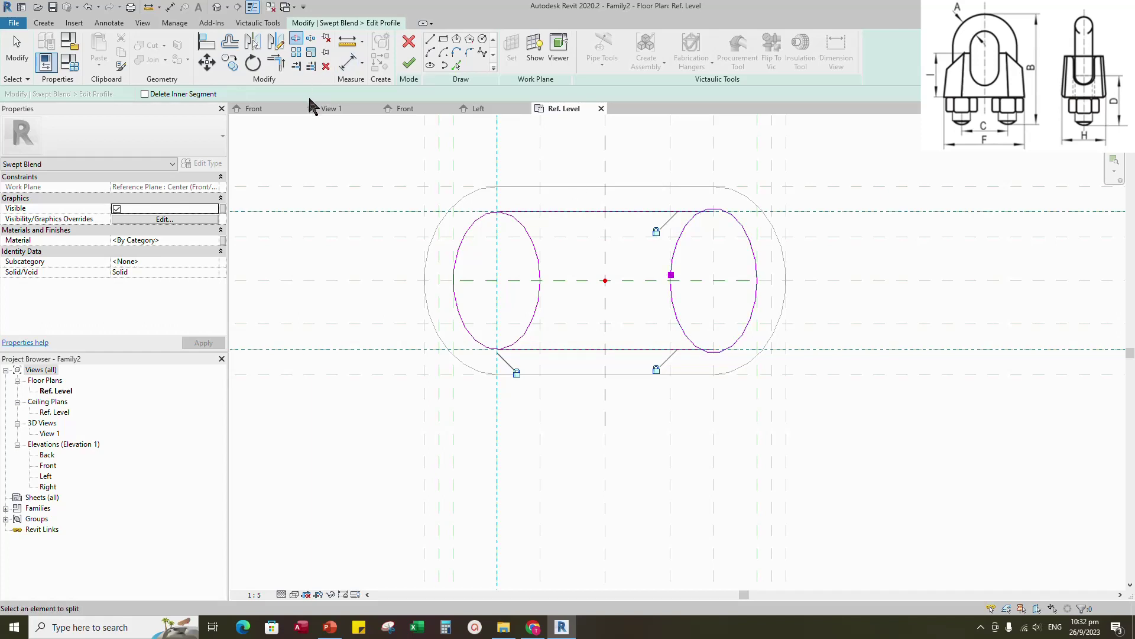
pyautogui.press('Escape')
pyautogui.click(755, 292)
pyautogui.moveTo(714, 208); pyautogui.dragTo(713, 211)
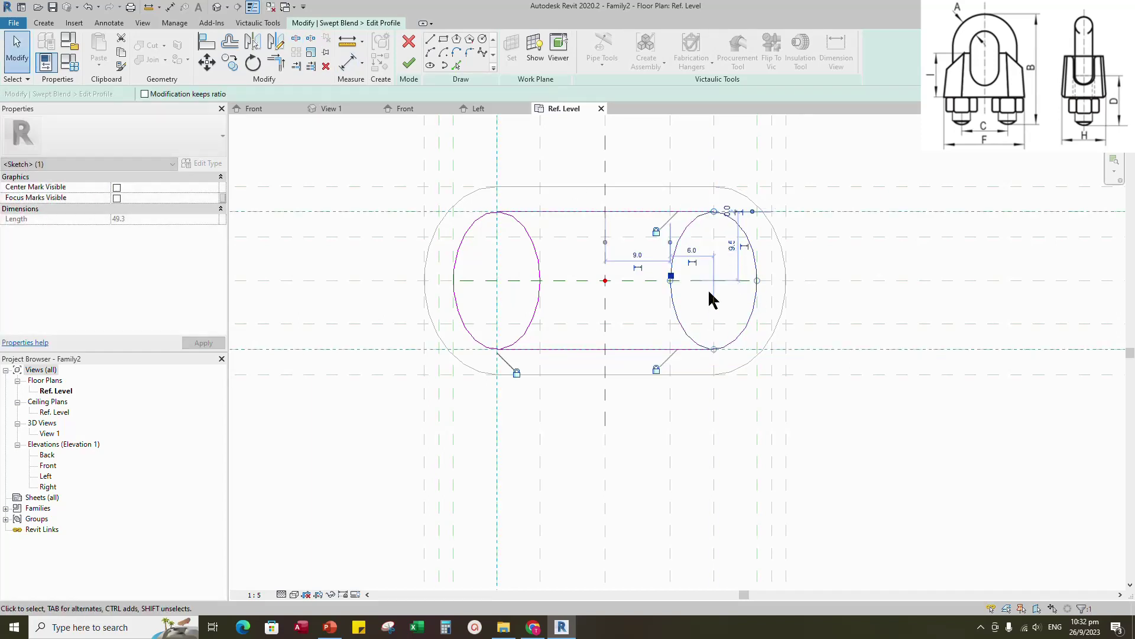
# - Trim the two inner ellipses against their lines to form the second profile's closed outline with rounded ends
pyautogui.click(276, 62)
pyautogui.click(748, 256)
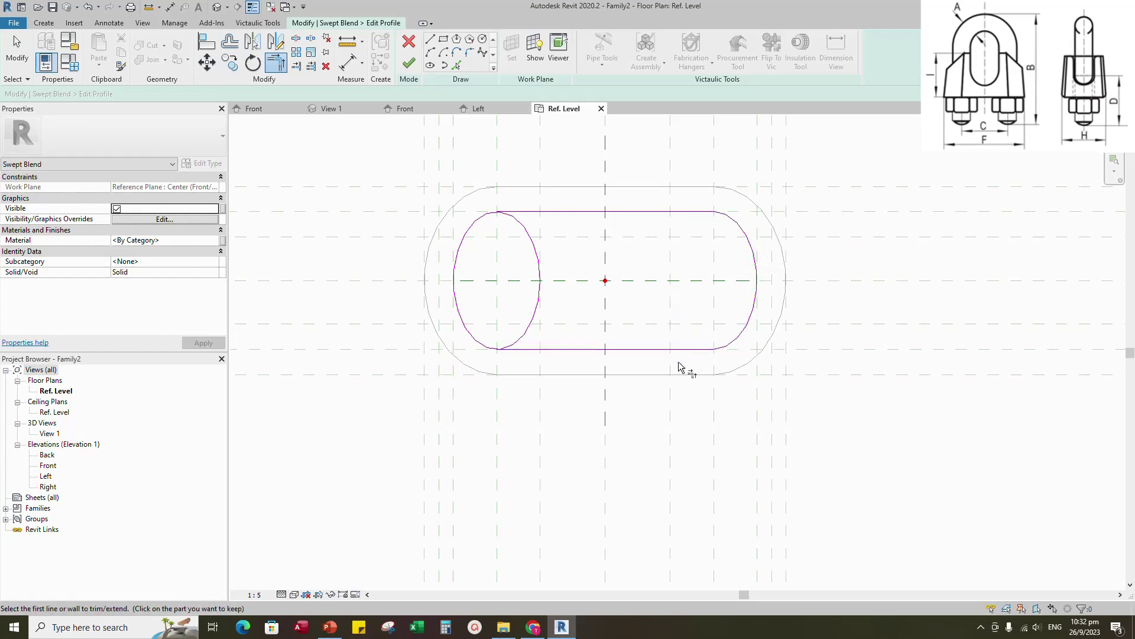
pyautogui.click(679, 349)
pyautogui.click(489, 346)
pyautogui.click(481, 228)
pyautogui.click(539, 212)
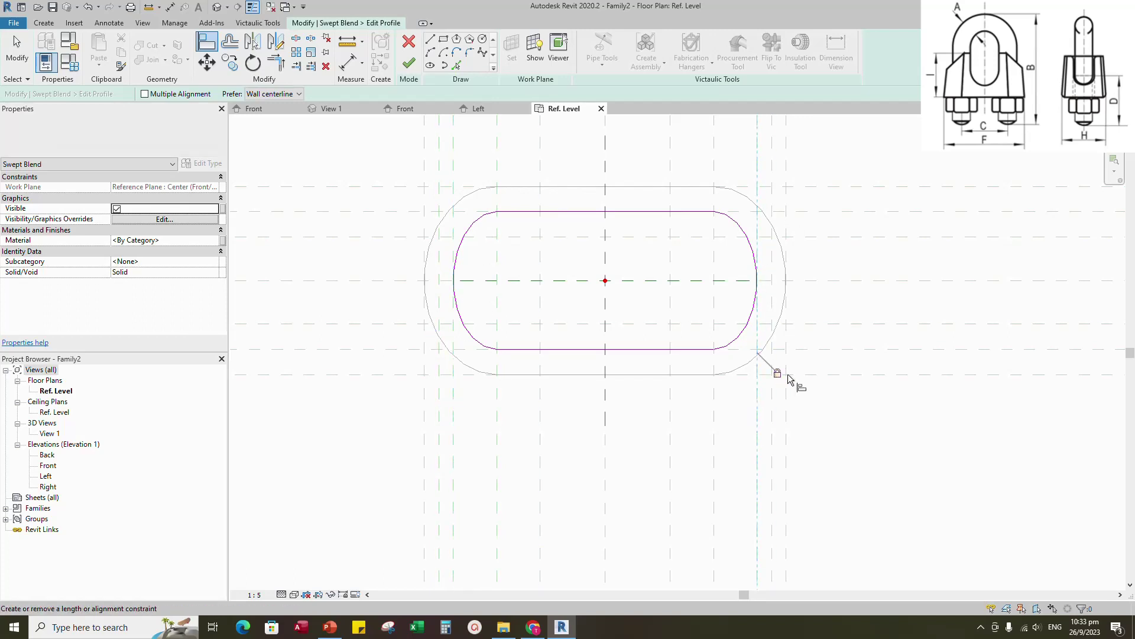
# - Align and lock the second profile's edges to their reference planes, and finish the profile and the swept blend
pyautogui.click(682, 348)
pyautogui.click(713, 350)
pyautogui.click(697, 329)
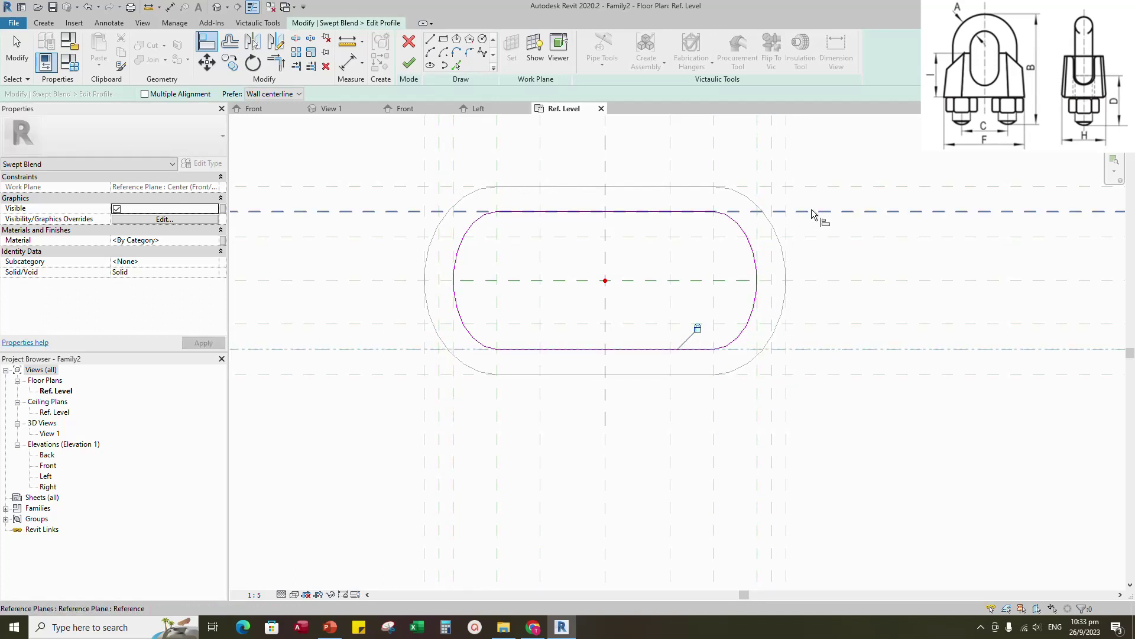
pyautogui.click(812, 212)
pyautogui.click(714, 212)
pyautogui.click(698, 191)
pyautogui.click(420, 212)
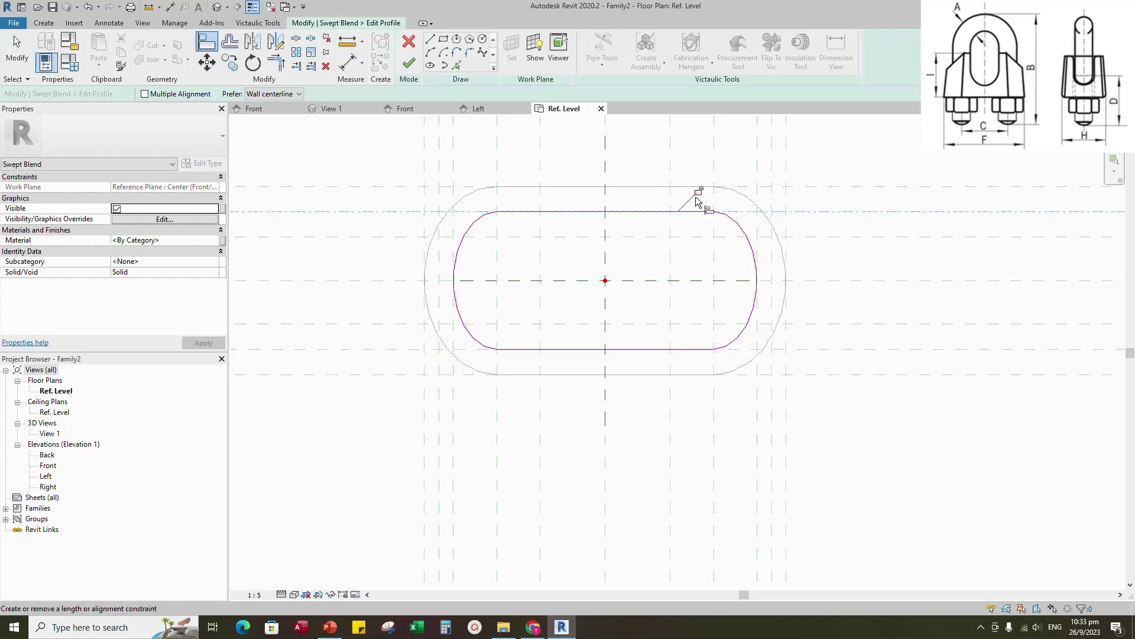
pyautogui.click(697, 196)
pyautogui.click(423, 351)
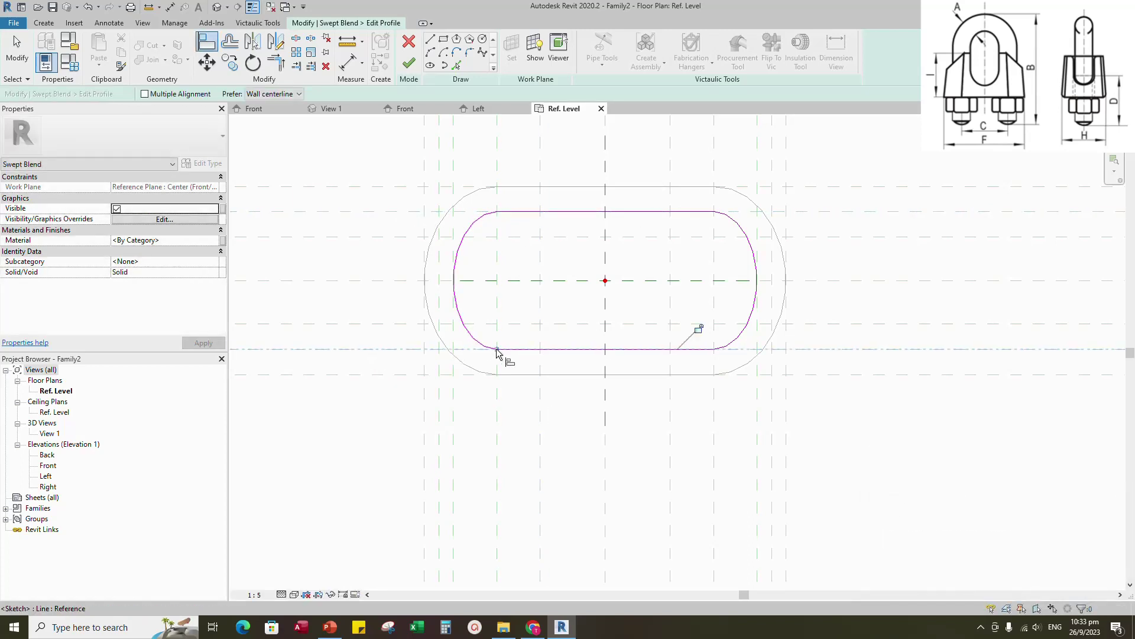
pyautogui.press('Escape')
pyautogui.press('Escape')
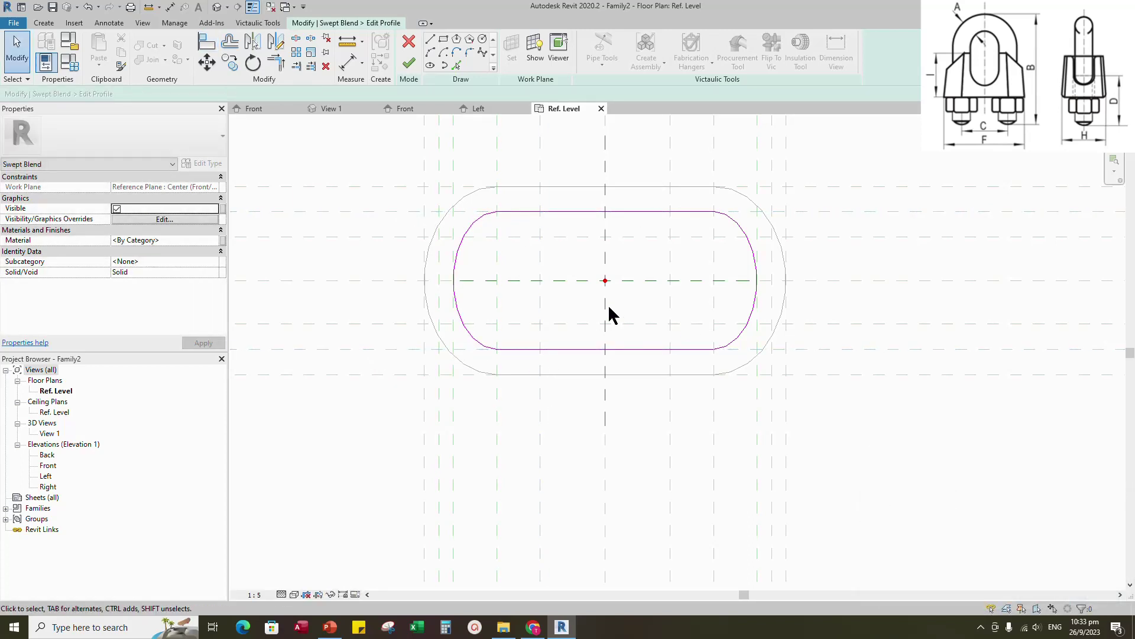
pyautogui.click(412, 65)
pyautogui.click(410, 63)
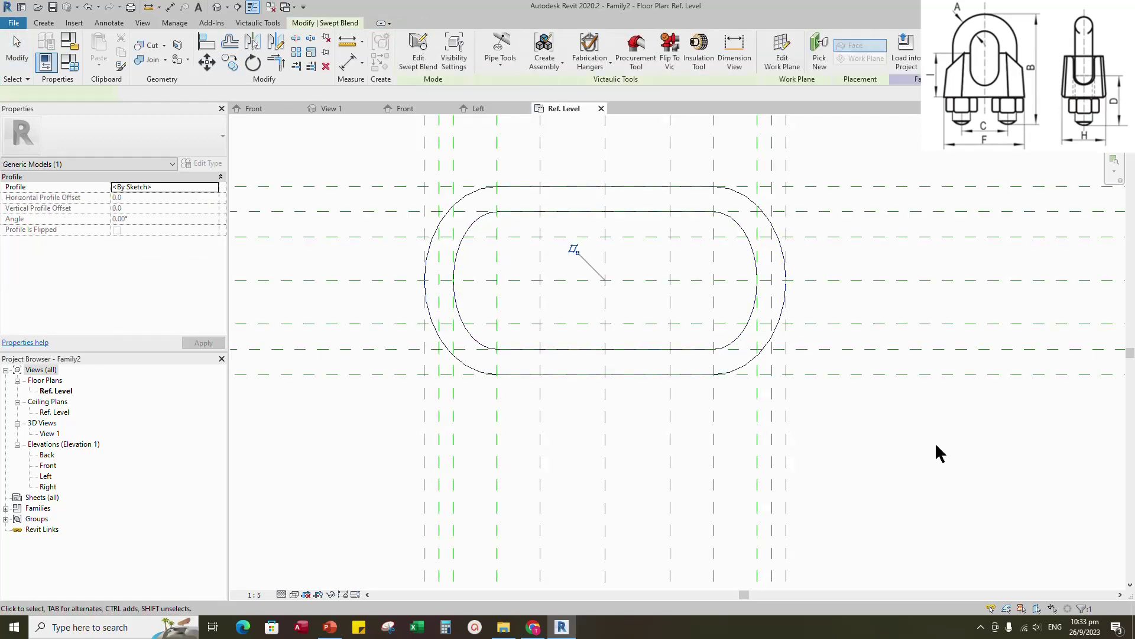
# - Show the swept blend body from an angle in the 3D view View 1 with the Shaded visual style
pyautogui.click(332, 109)
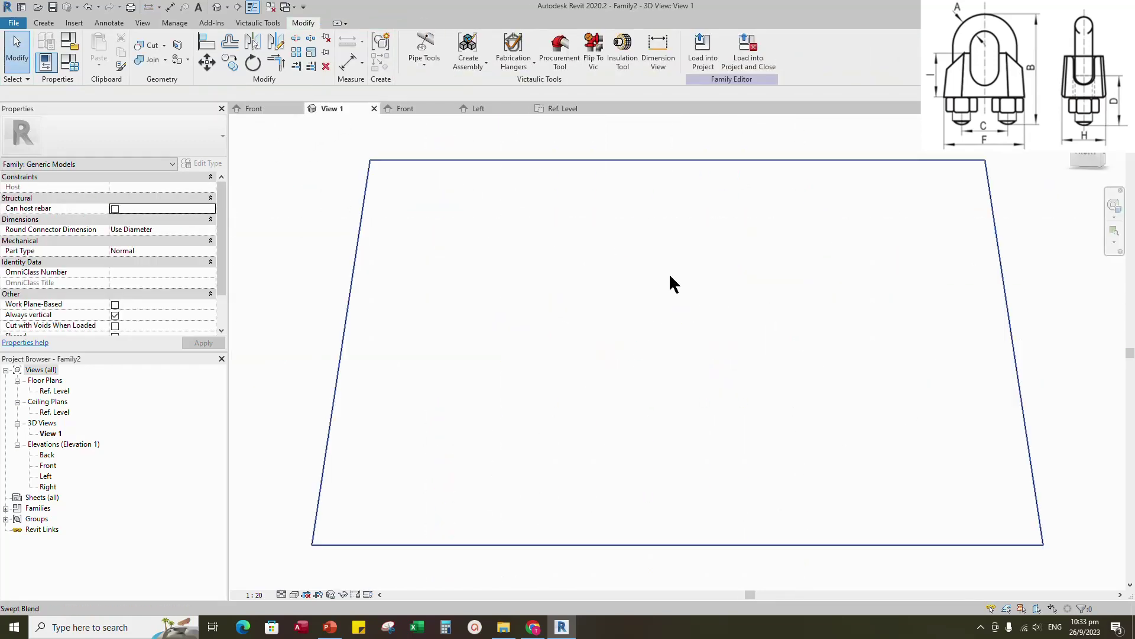
pyautogui.scroll(-3, 669, 272)
pyautogui.keyDown('shift'); pyautogui.moveTo(669, 272); pyautogui.dragTo(973, 334, button='middle'); pyautogui.keyUp('shift')
pyautogui.keyDown('shift'); pyautogui.moveTo(1023, 235); pyautogui.dragTo(1021, 400, button='middle'); pyautogui.keyUp('shift')
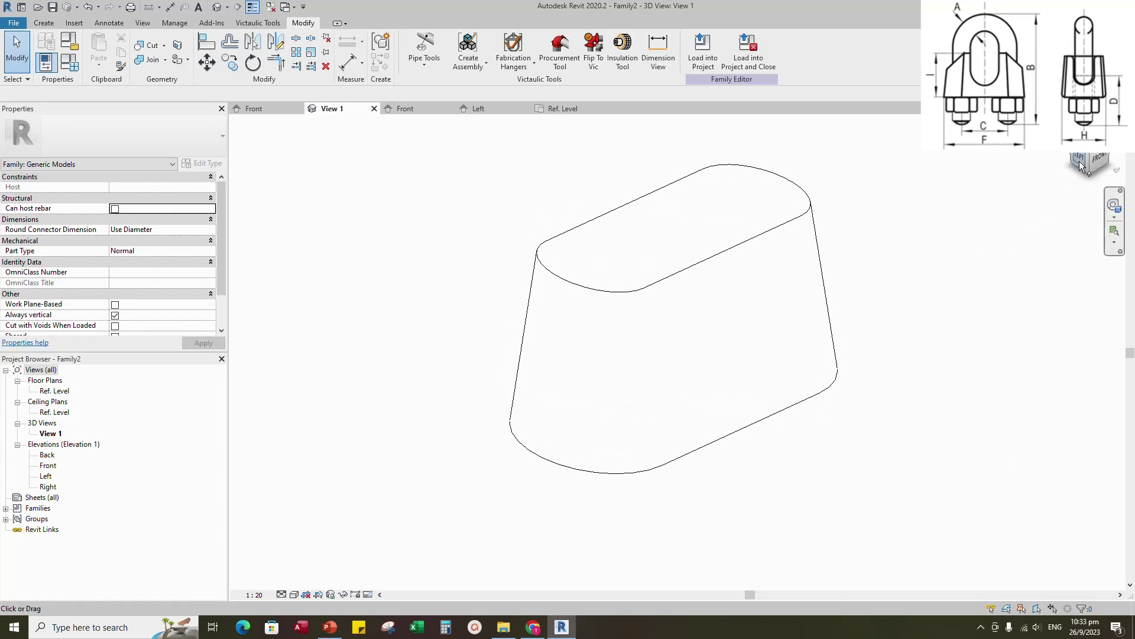
pyautogui.click(293, 594)
pyautogui.click(319, 545)
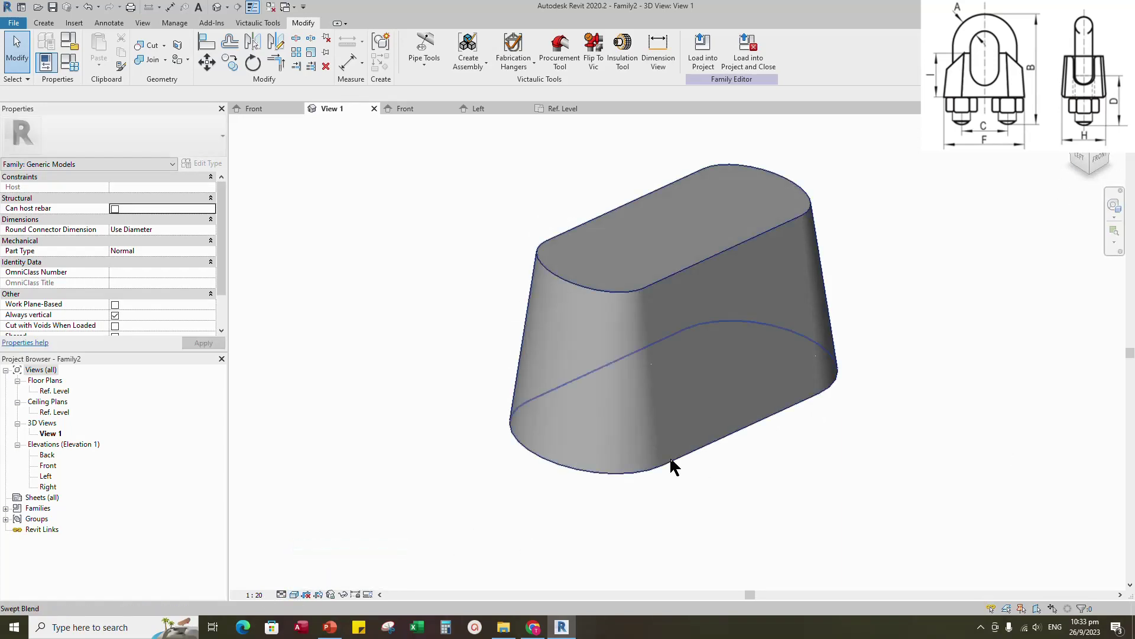
# - In the Front elevation, start a void extrusion and sketch an ellipse centred on the body's top edge with a 13 mm vertical semi-axis
pyautogui.moveTo(672, 463)
pyautogui.keyDown('shift'); pyautogui.mouseDown(button='middle')
pyautogui.moveTo(859, 554)
pyautogui.moveTo(898, 505)
pyautogui.mouseUp(button='middle'); pyautogui.keyUp('shift')
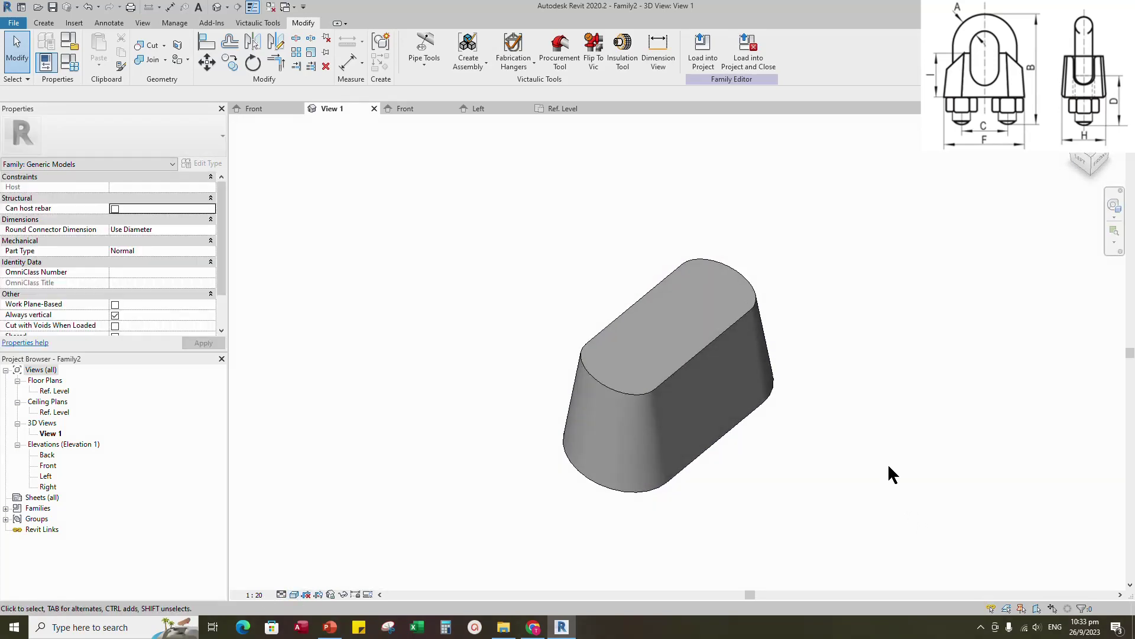
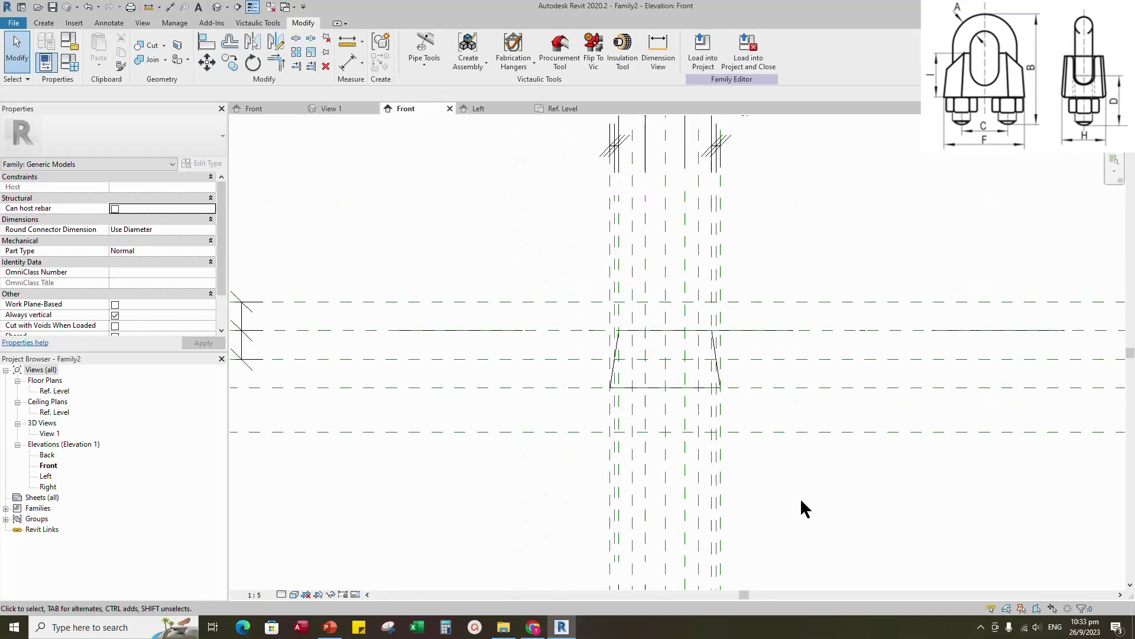
pyautogui.click(44, 22)
pyautogui.click(237, 65)
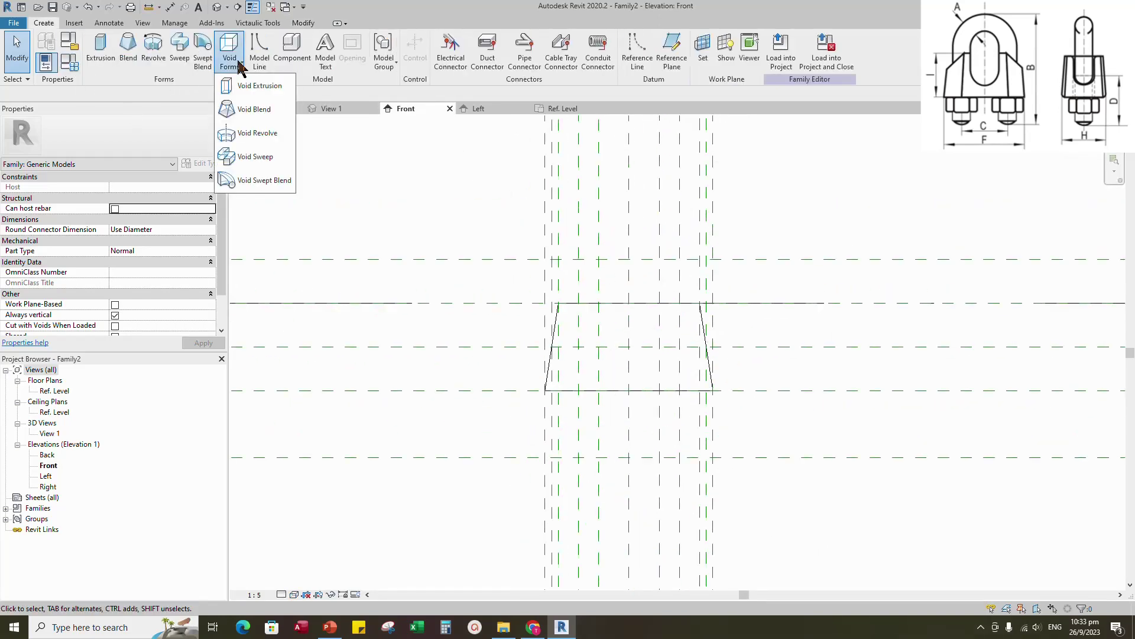
pyautogui.click(249, 86)
pyautogui.click(429, 65)
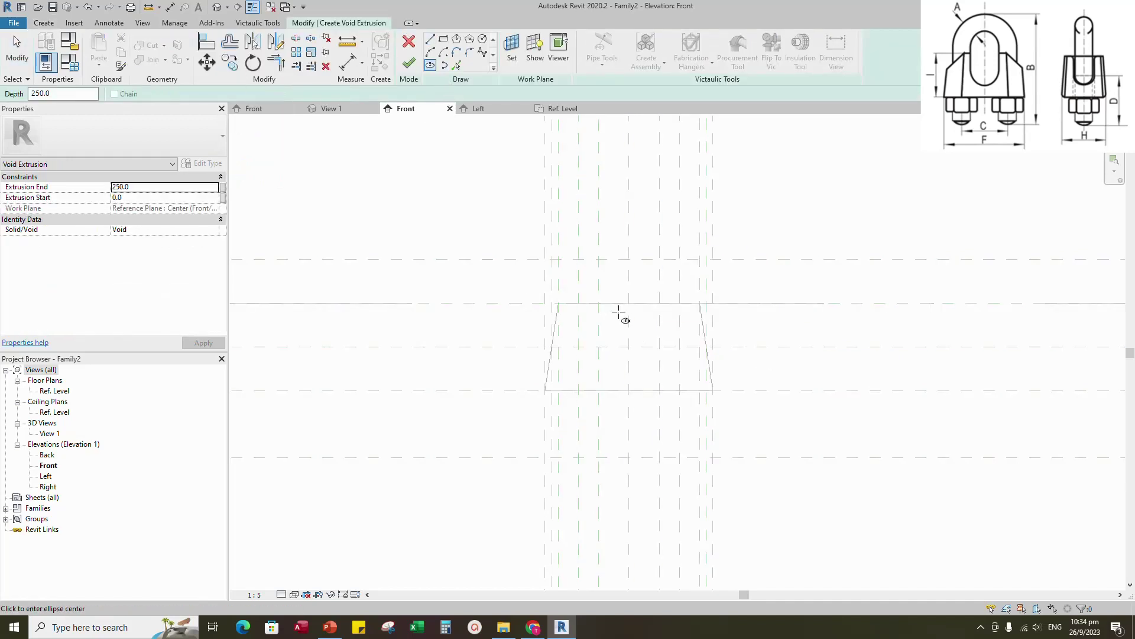
pyautogui.click(629, 302)
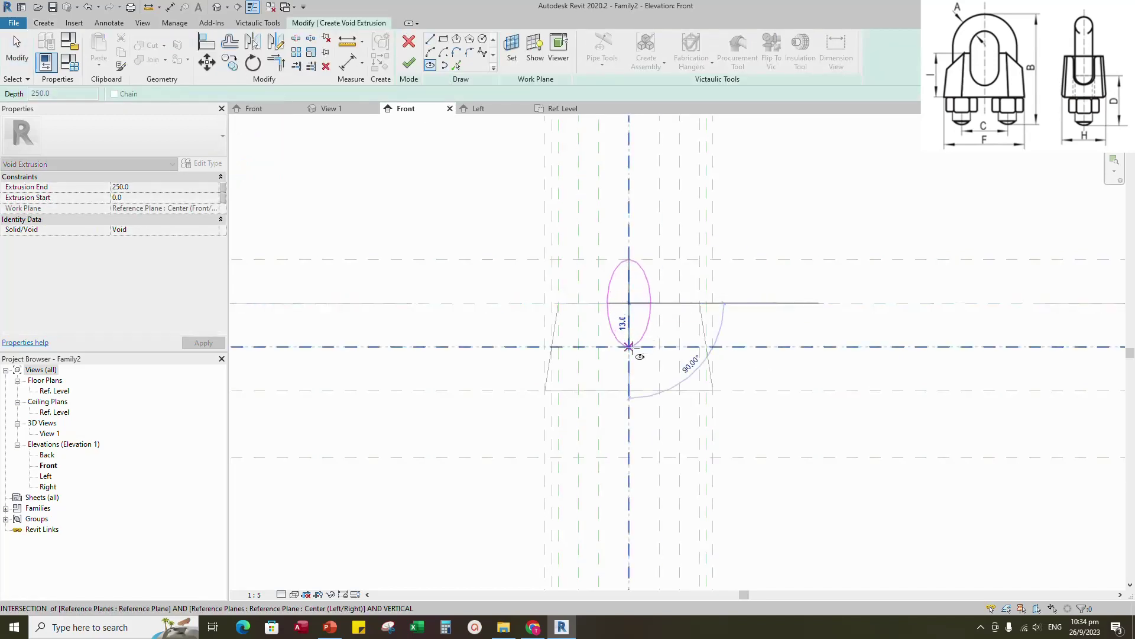
pyautogui.click(659, 303)
# - Draw a horizontal line across the ellipse along the body's top edge, between the two adjacent vertical reference planes
pyautogui.scroll(1, 590, 330)
pyautogui.click(432, 39)
pyautogui.scroll(1, 615, 306)
pyautogui.click(598, 289)
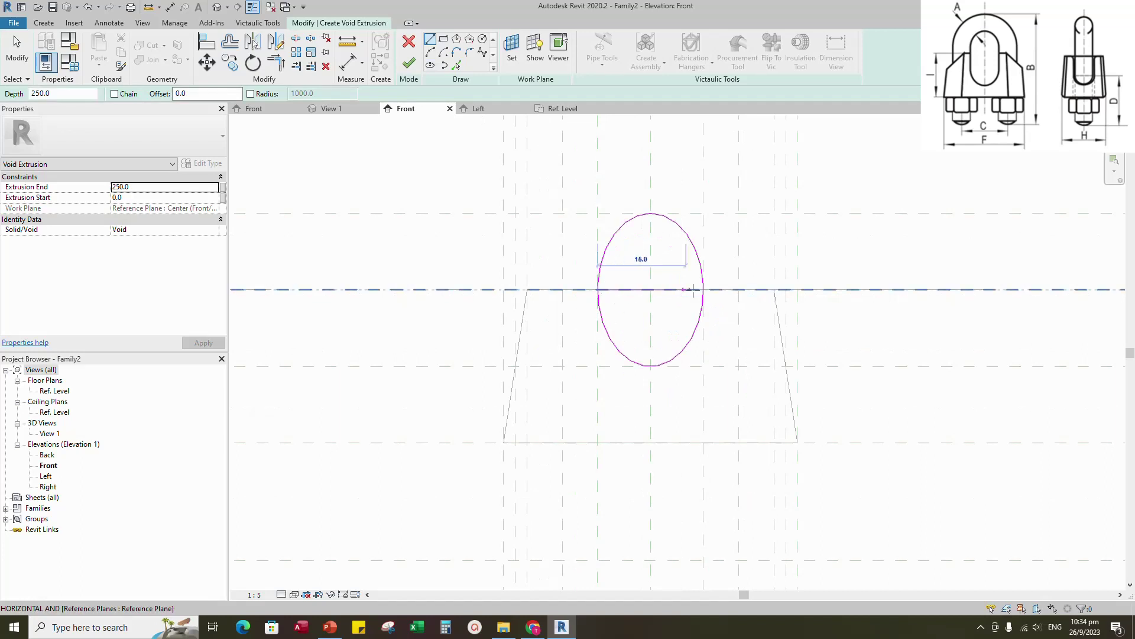
pyautogui.click(703, 289)
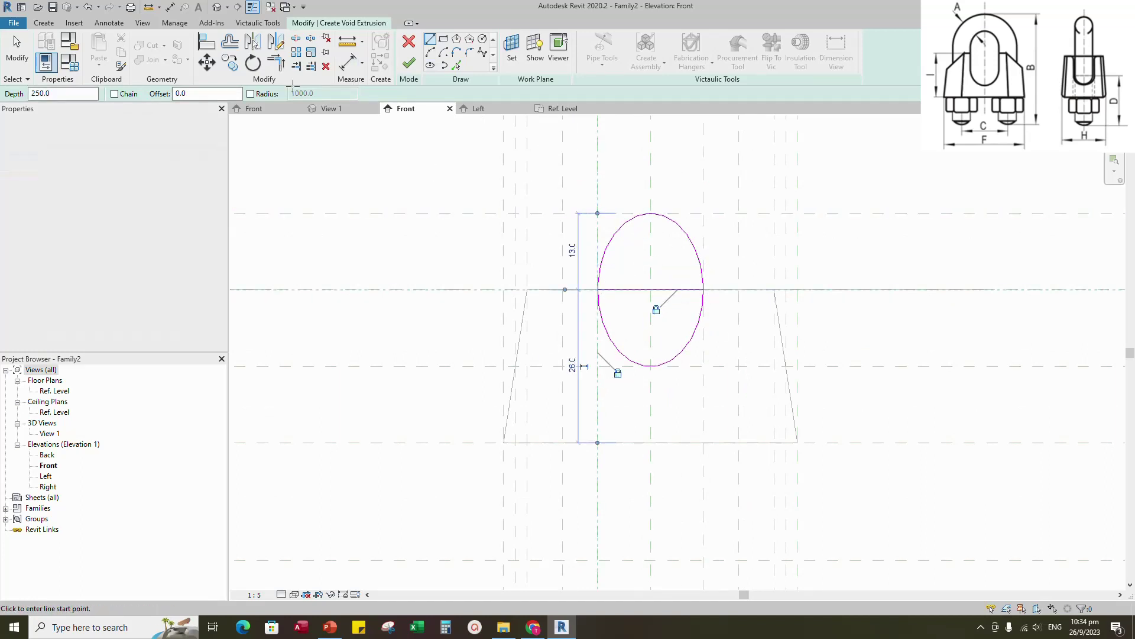
# - Trim the ellipse to its lower half against the line, lock the outline to its reference planes, and finish the void extrusion
pyautogui.click(296, 38)
pyautogui.click(275, 62)
pyautogui.click(603, 322)
pyautogui.click(667, 294)
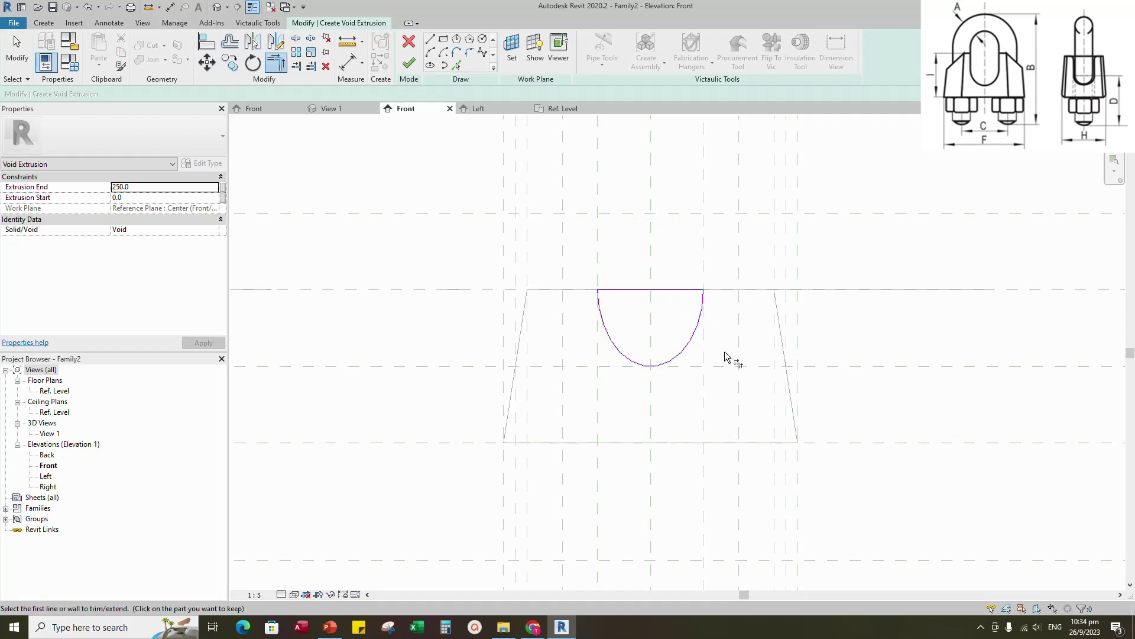
pyautogui.click(216, 43)
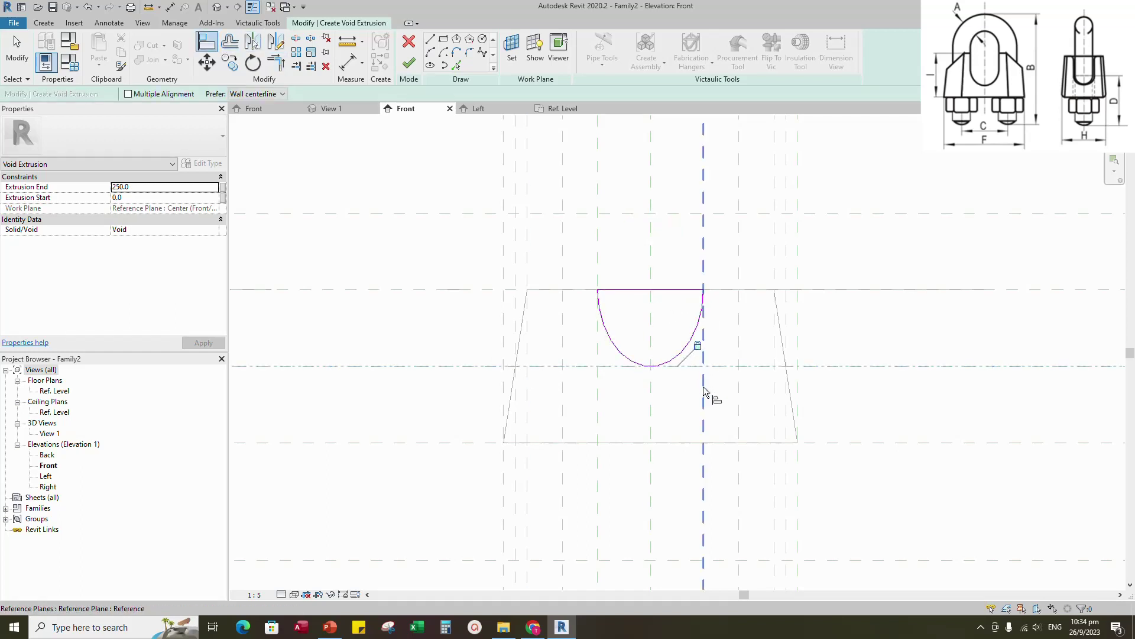
pyautogui.click(408, 64)
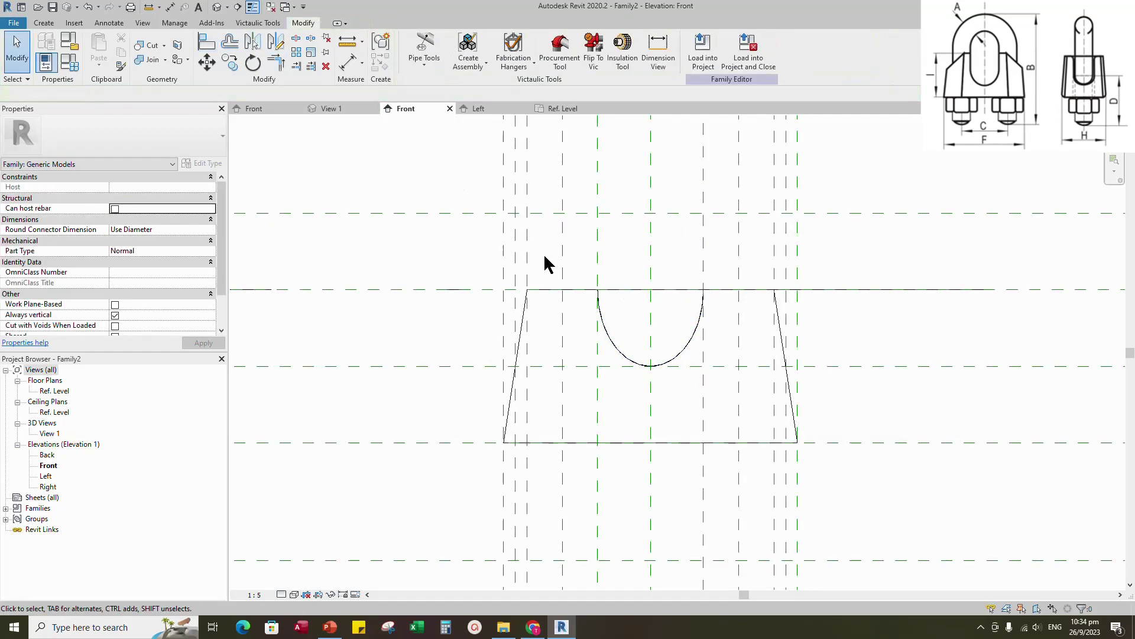
# - In the Ref. Level plan, fit the void extrusion's ends to the body's front and back reference planes and lock them
pyautogui.click(568, 109)
pyautogui.click(704, 331)
pyautogui.moveTo(649, 299); pyautogui.dragTo(646, 214)
pyautogui.scroll(-3, 691, 207)
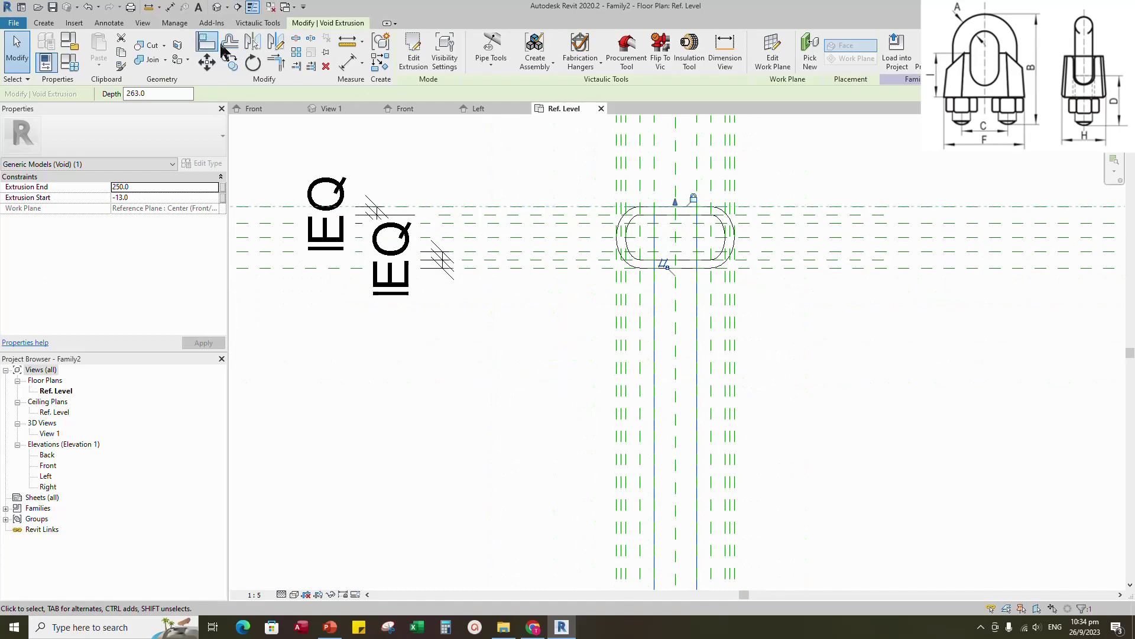
pyautogui.click(204, 40)
pyautogui.scroll(-2, 728, 263)
pyautogui.press('Escape')
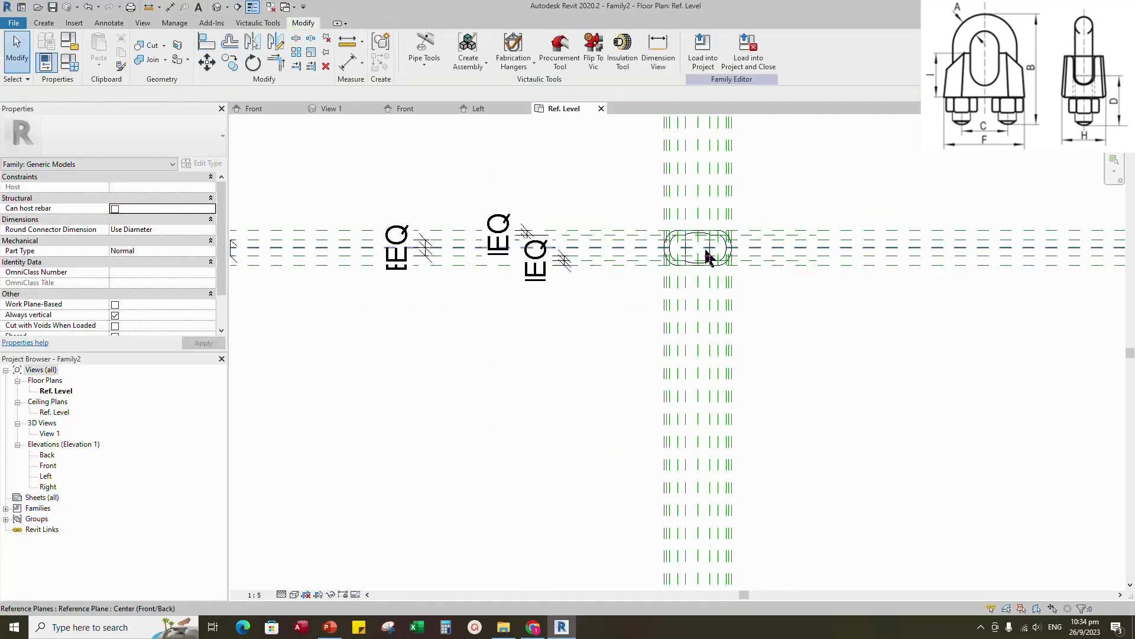
# - Examine the groove cut through the body from an angle in the 3D view View 1
pyautogui.click(708, 397)
pyautogui.scroll(-1, 758, 384)
pyautogui.scroll(1, 753, 506)
pyautogui.moveTo(728, 229); pyautogui.dragTo(729, 223)
pyautogui.click(830, 312)
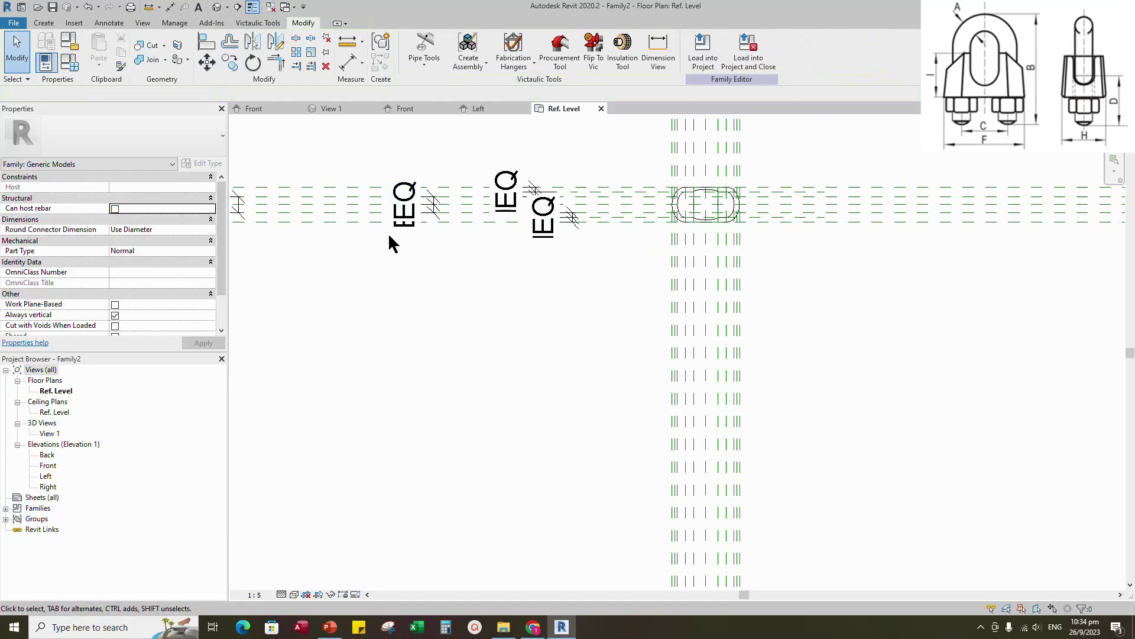
pyautogui.click(337, 108)
pyautogui.keyDown('shift'); pyautogui.moveTo(802, 409); pyautogui.dragTo(940, 396, button='middle'); pyautogui.keyUp('shift')
pyautogui.scroll(1, 943, 396)
# - In the Left elevation, start a void extrusion and sketch an ellipse centred on the body's top edge with semi-axes of 13 mm and 6 mm
pyautogui.click(486, 108)
pyautogui.scroll(10, 579, 501)
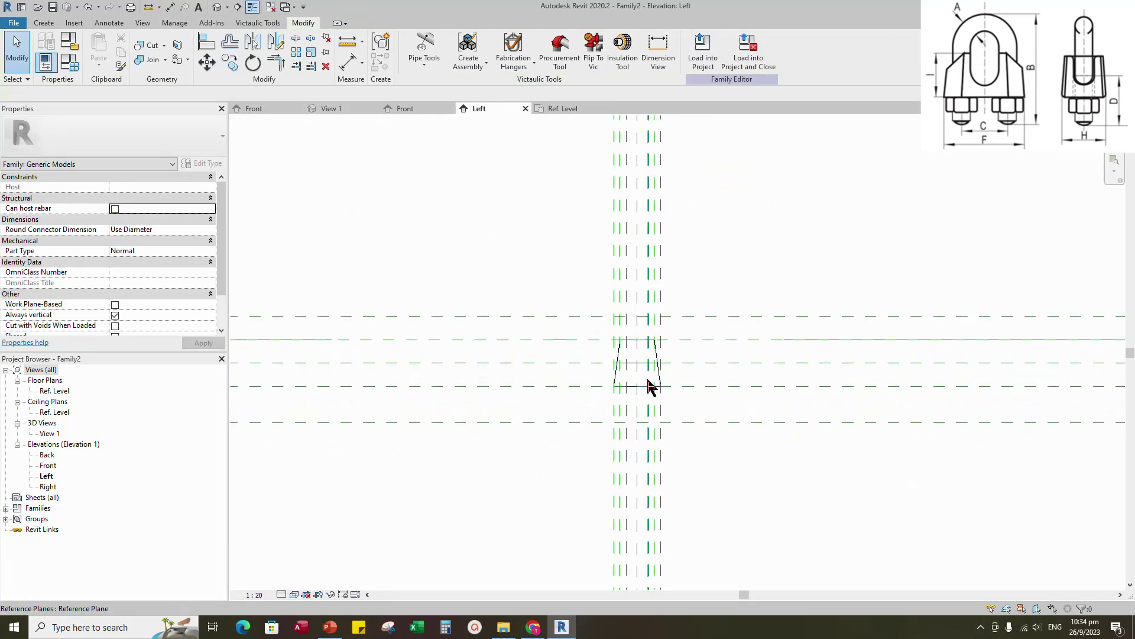
pyautogui.click(43, 23)
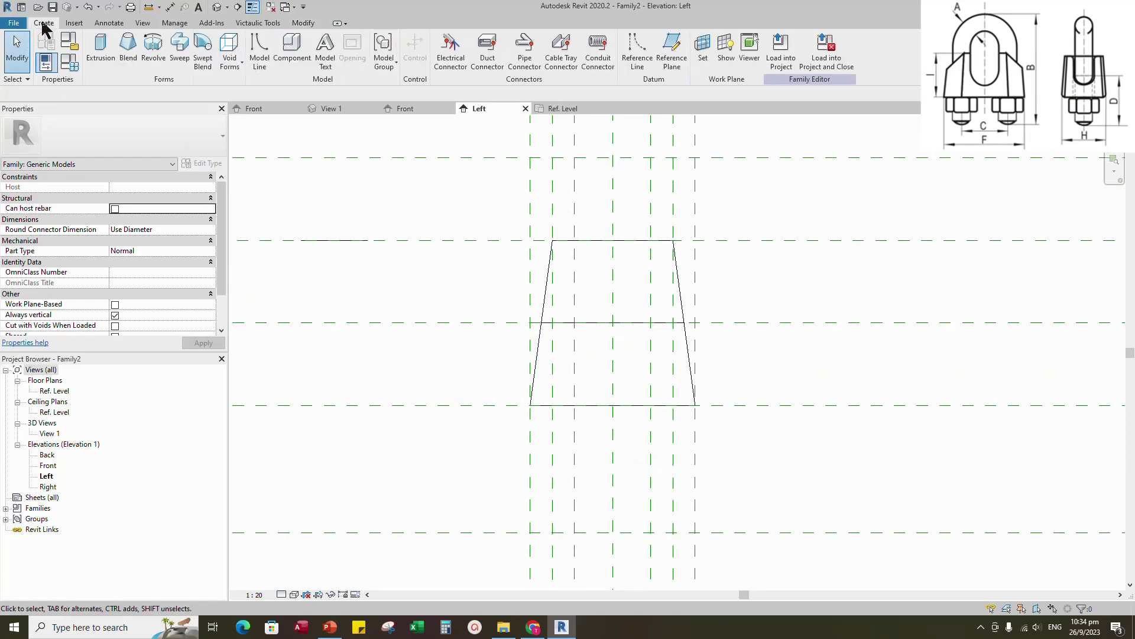
pyautogui.click(237, 70)
pyautogui.click(248, 84)
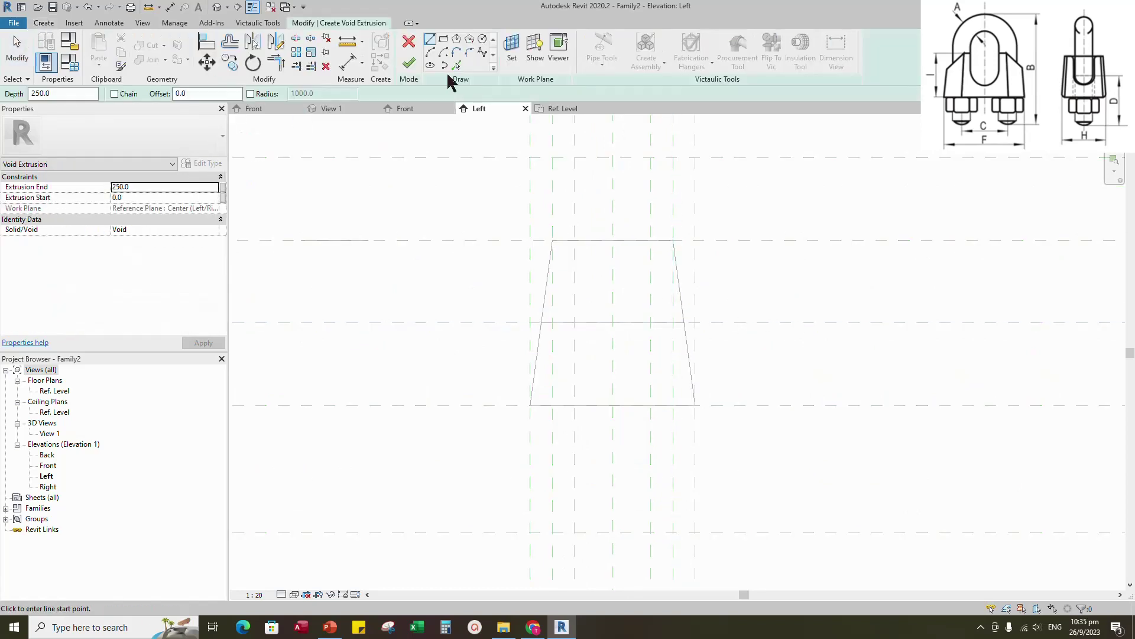
pyautogui.click(430, 65)
pyautogui.click(613, 240)
pyautogui.click(613, 322)
pyautogui.click(650, 242)
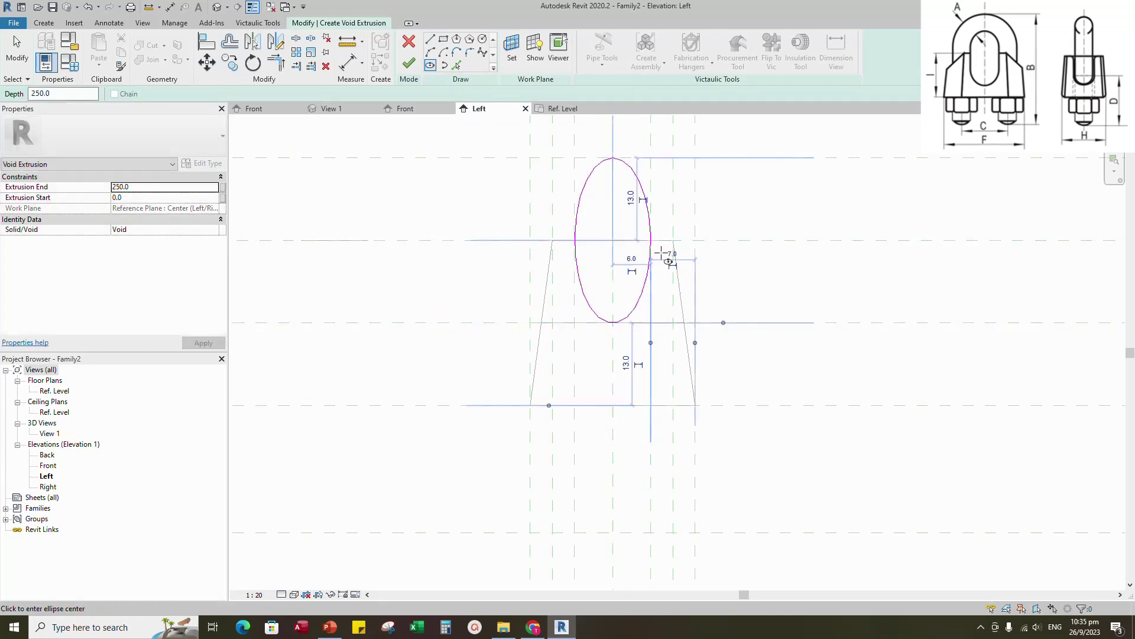
# - Draw a line across the narrow ellipse along the body's top edge and trim the ellipse to its lower half
pyautogui.click(430, 40)
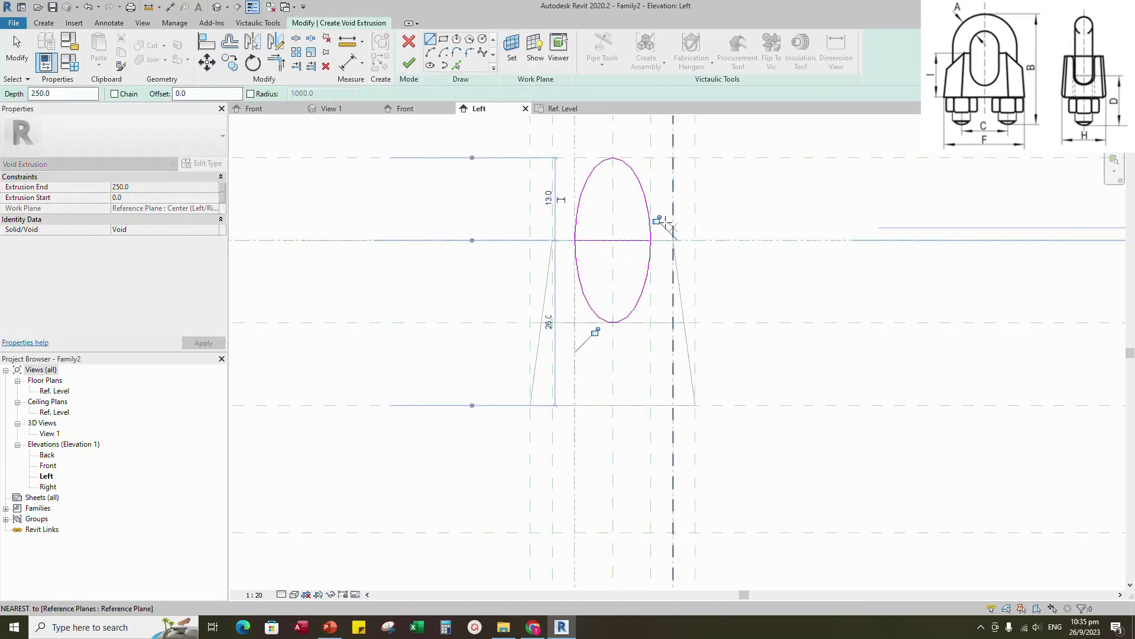
pyautogui.click(296, 38)
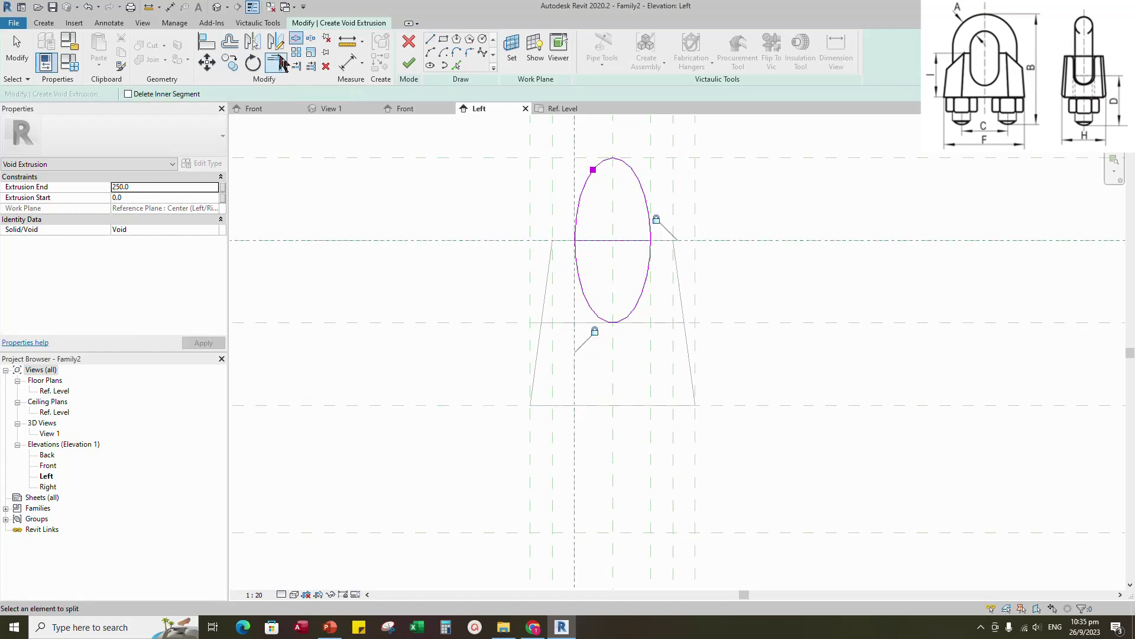
pyautogui.click(585, 297)
pyautogui.click(639, 285)
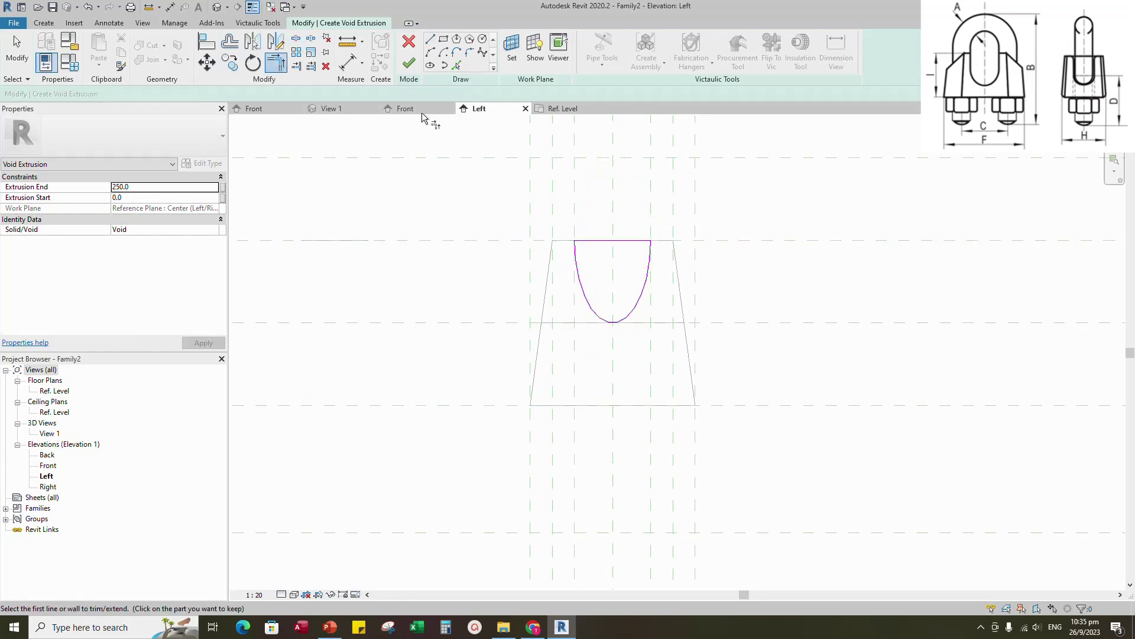
# - Align and lock the half-ellipse outline to its reference planes in the Left elevation, and finish the second void extrusion
pyautogui.press('a')
pyautogui.press('l')
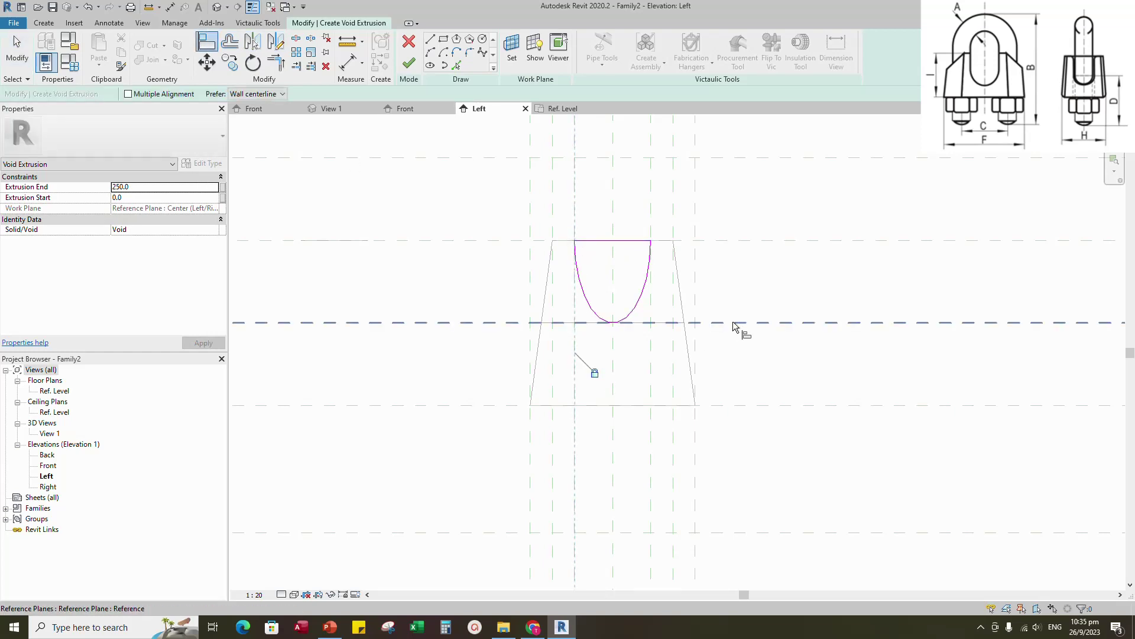
pyautogui.click(613, 322)
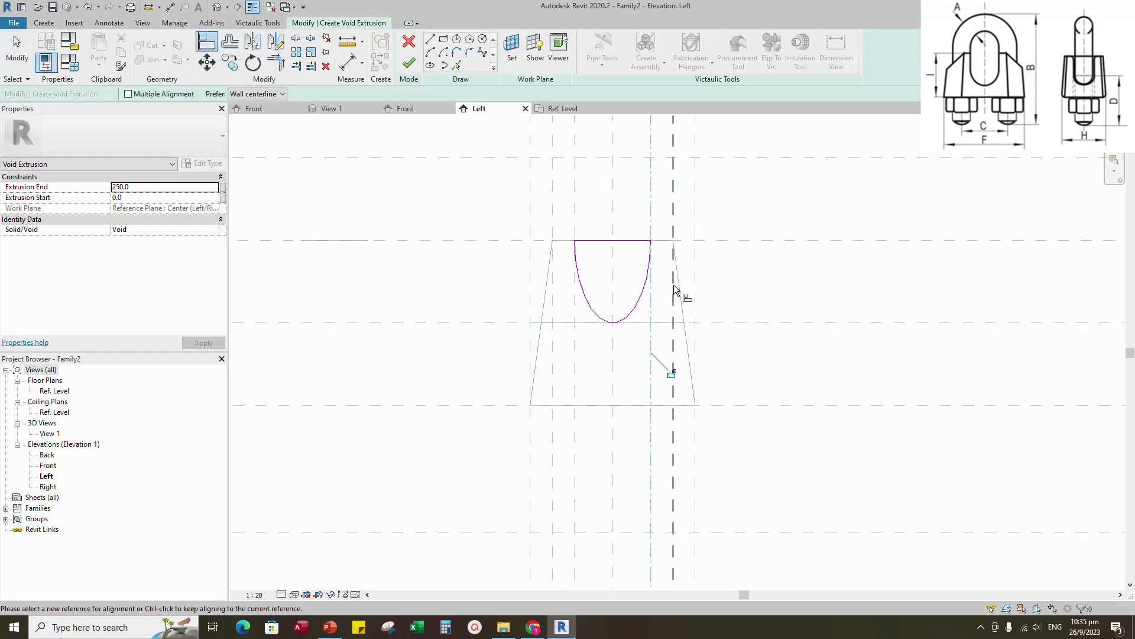
pyautogui.click(408, 61)
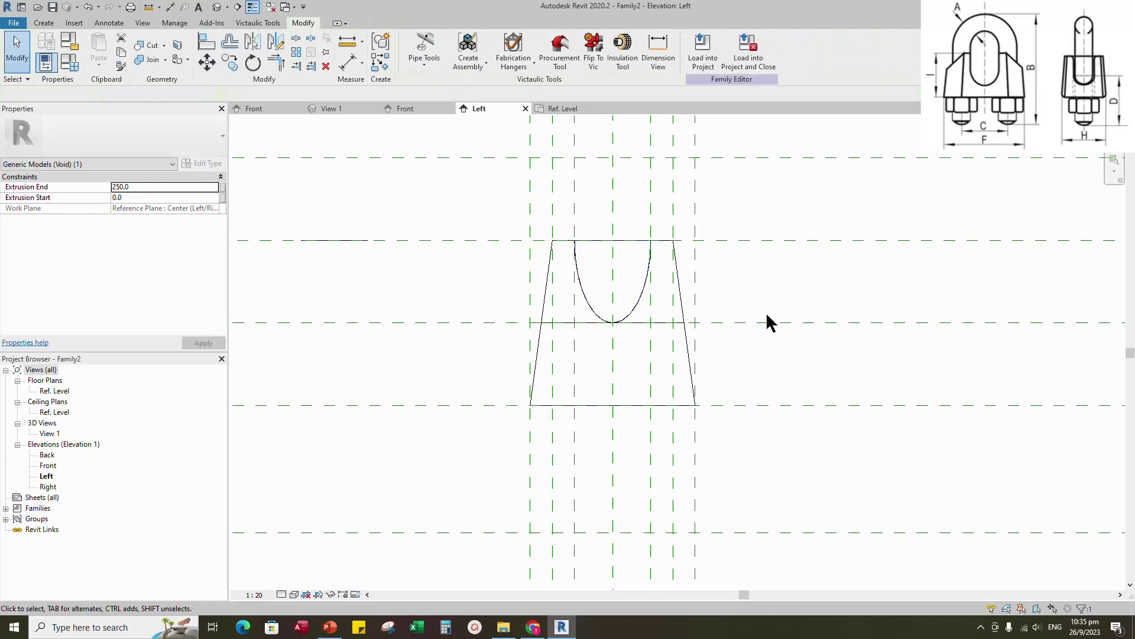
# - In the Ref. Level plan, stretch the second void from -25 to 25 mm across the body's length, lock its ends, and check it in 3D
pyautogui.click(560, 108)
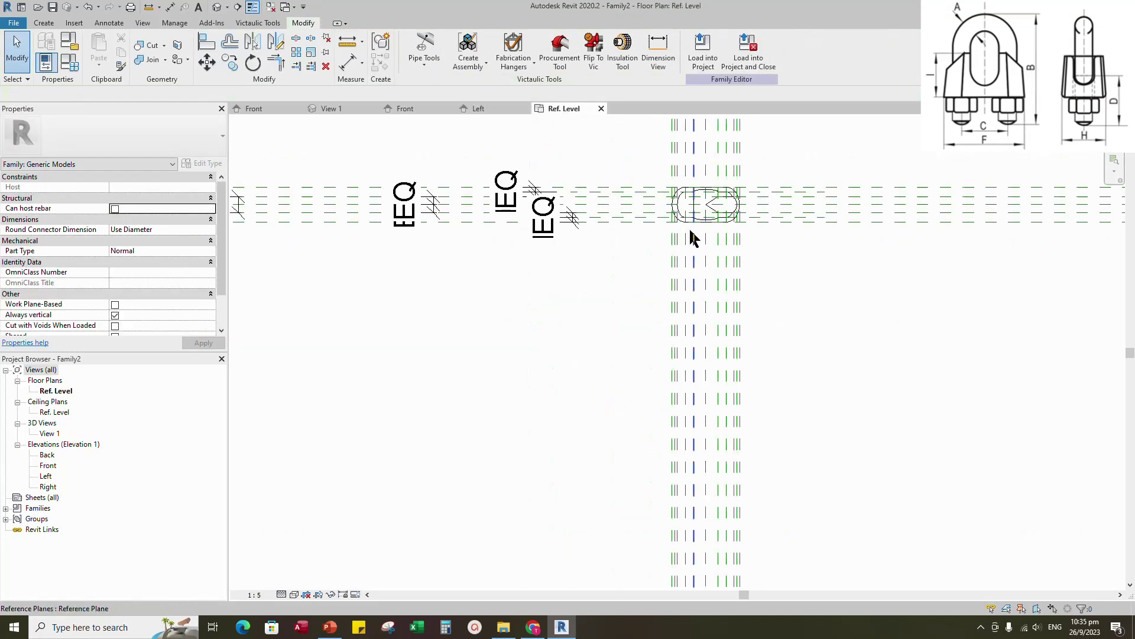
pyautogui.click(724, 206)
pyautogui.moveTo(703, 206); pyautogui.dragTo(667, 205)
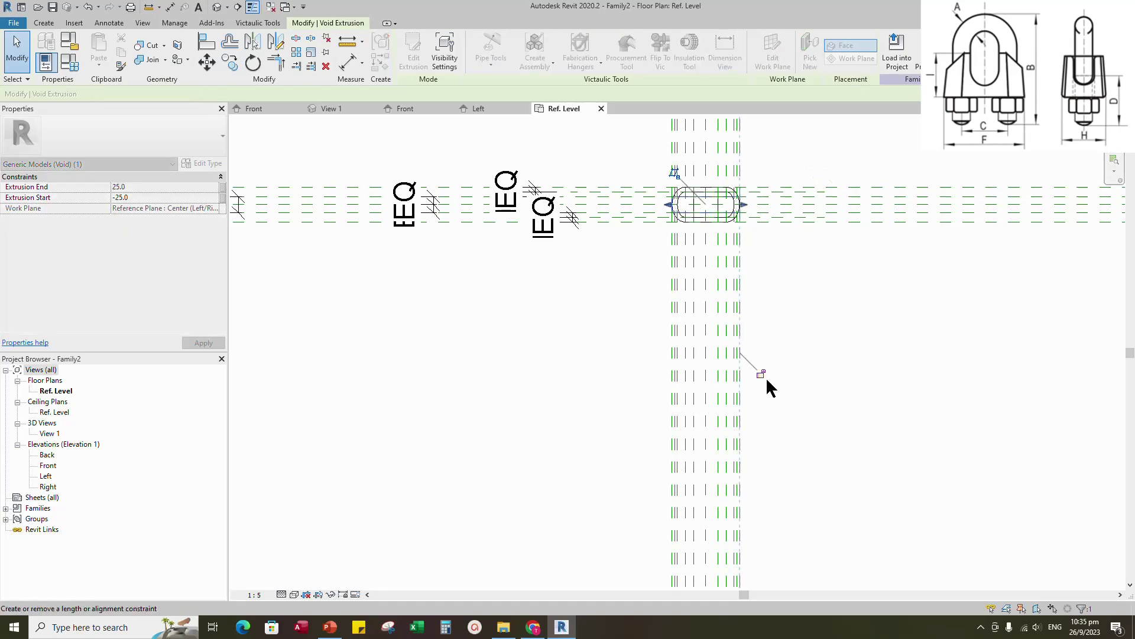
pyautogui.click(763, 378)
pyautogui.click(331, 108)
pyautogui.moveTo(945, 436)
pyautogui.keyDown('shift'); pyautogui.mouseDown(button='middle')
pyautogui.moveTo(892, 471)
pyautogui.moveTo(944, 417)
pyautogui.mouseUp(button='middle'); pyautogui.keyUp('shift')
# - In the Front elevation, start a void extrusion and sketch a 13 mm vertical and a 10 mm horizontal line around the body's upper left corner
pyautogui.click(408, 108)
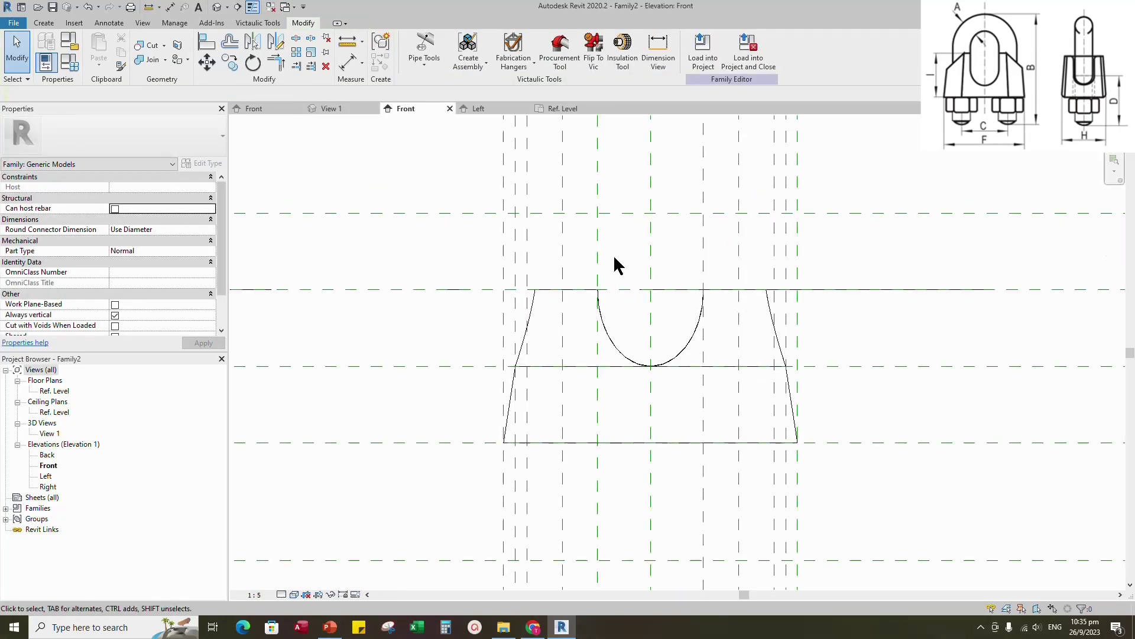
pyautogui.scroll(1, 464, 425)
pyautogui.click(44, 23)
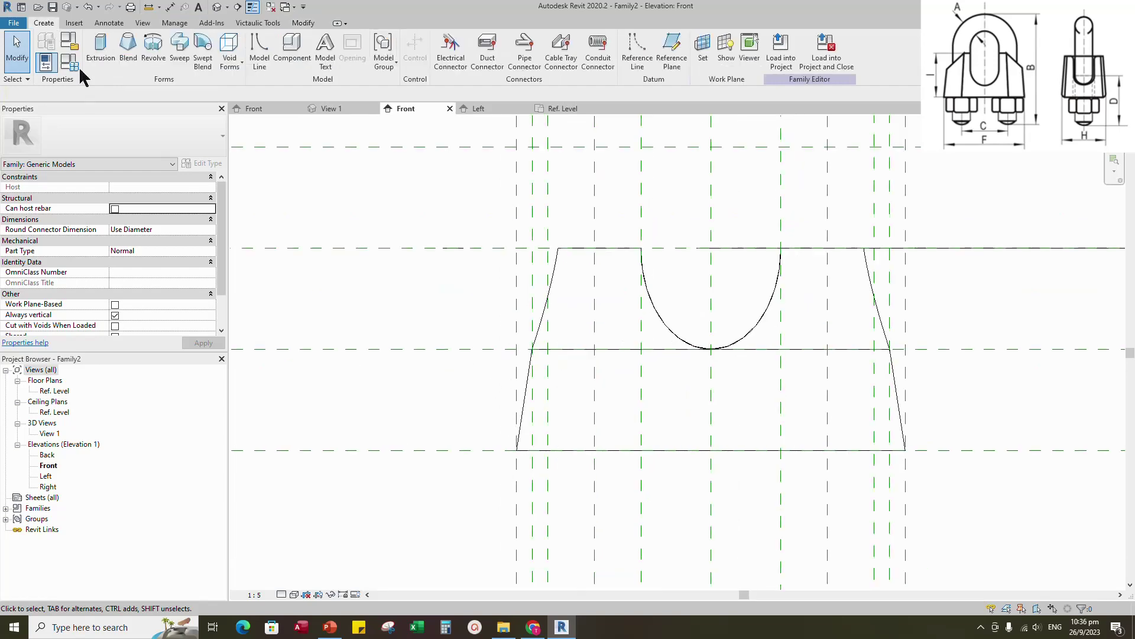
pyautogui.click(241, 67)
pyautogui.click(250, 86)
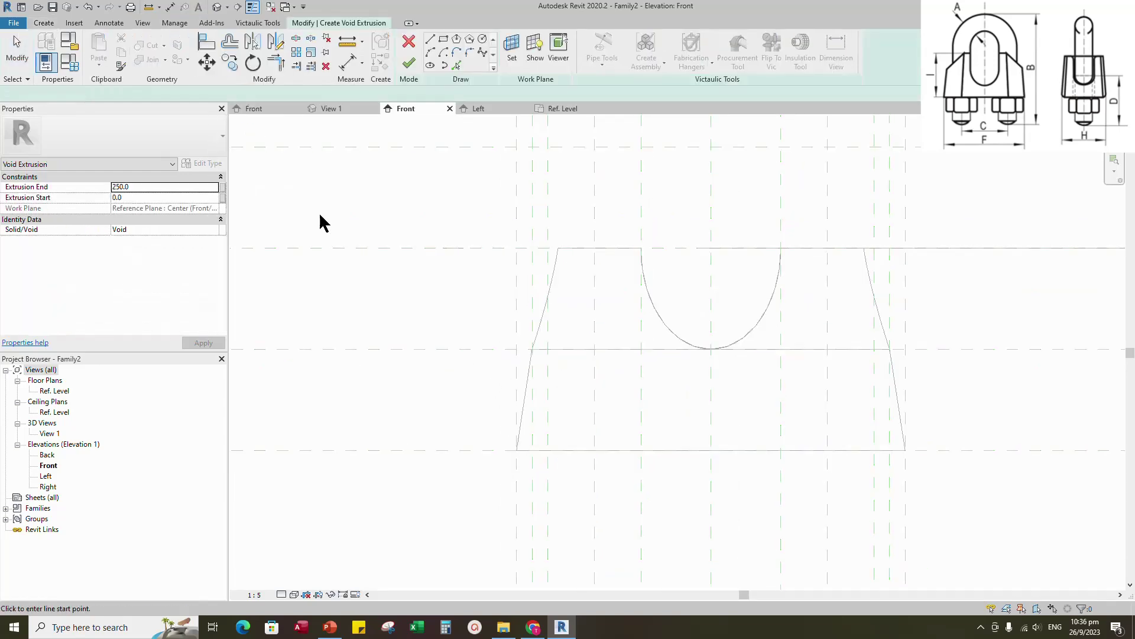
pyautogui.scroll(2, 517, 367)
pyautogui.click(515, 347)
pyautogui.click(516, 170)
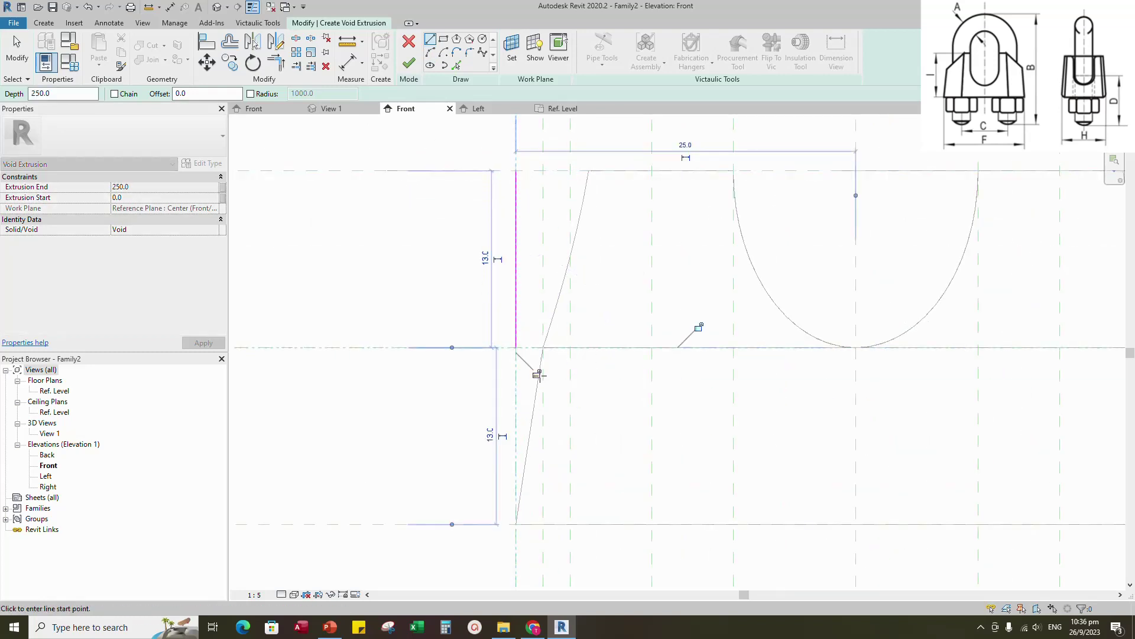
pyautogui.click(515, 171)
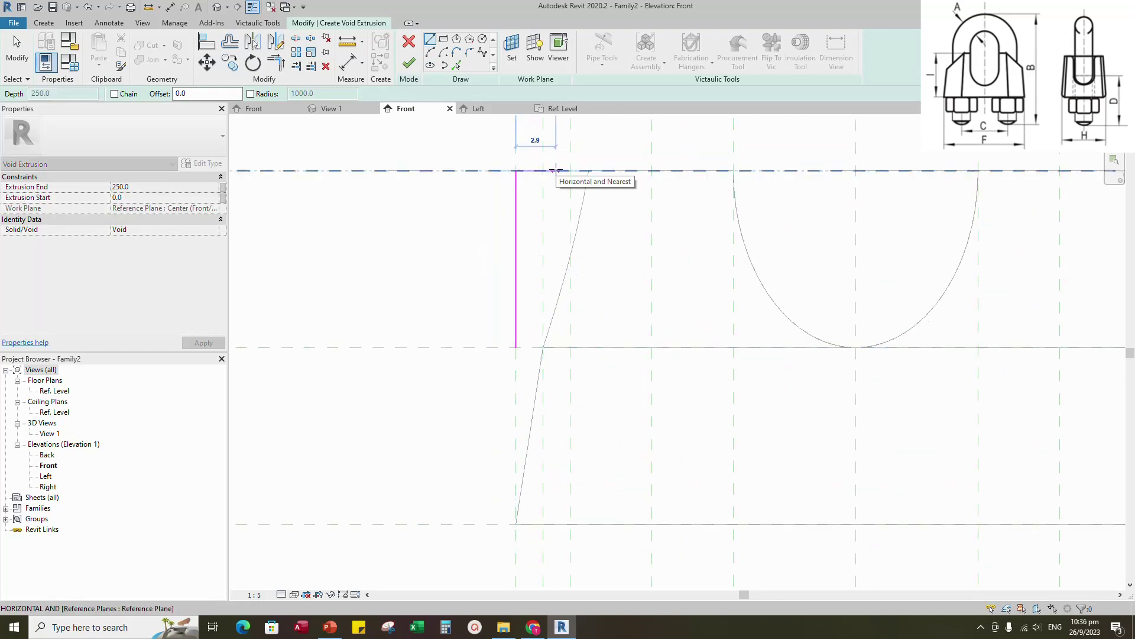
pyautogui.scroll(1, 538, 172)
pyautogui.click(689, 170)
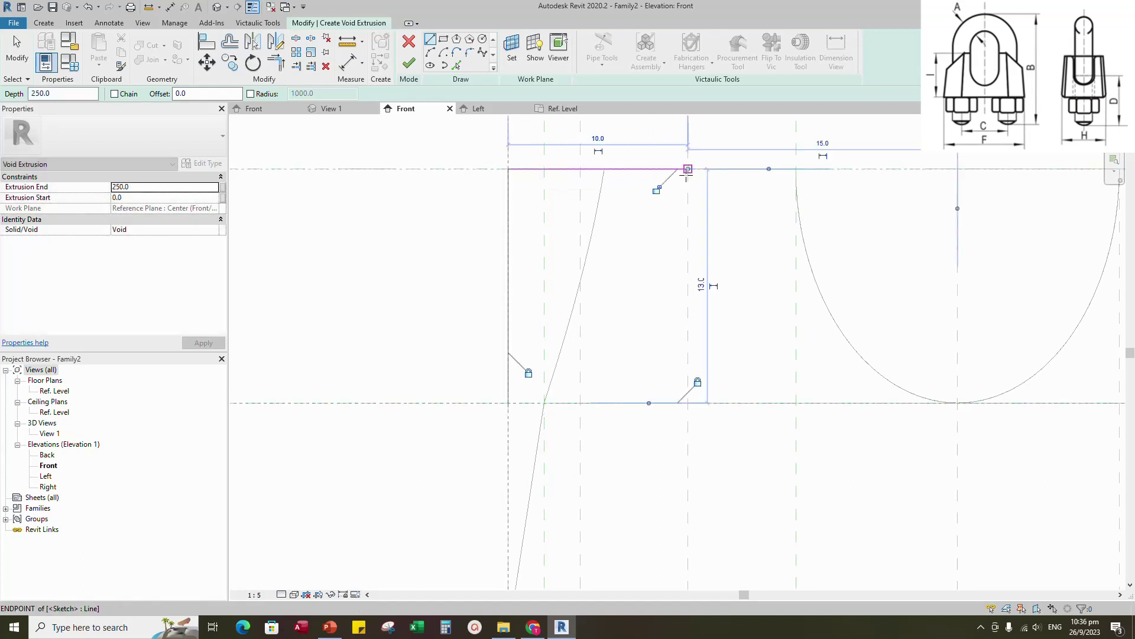
# - Close the corner outline with a diagonal and a short base line, finish the void extrusion, and resolve the circular constraint error
pyautogui.click(688, 169)
pyautogui.click(544, 402)
pyautogui.click(610, 259)
pyautogui.click(544, 403)
pyautogui.click(508, 402)
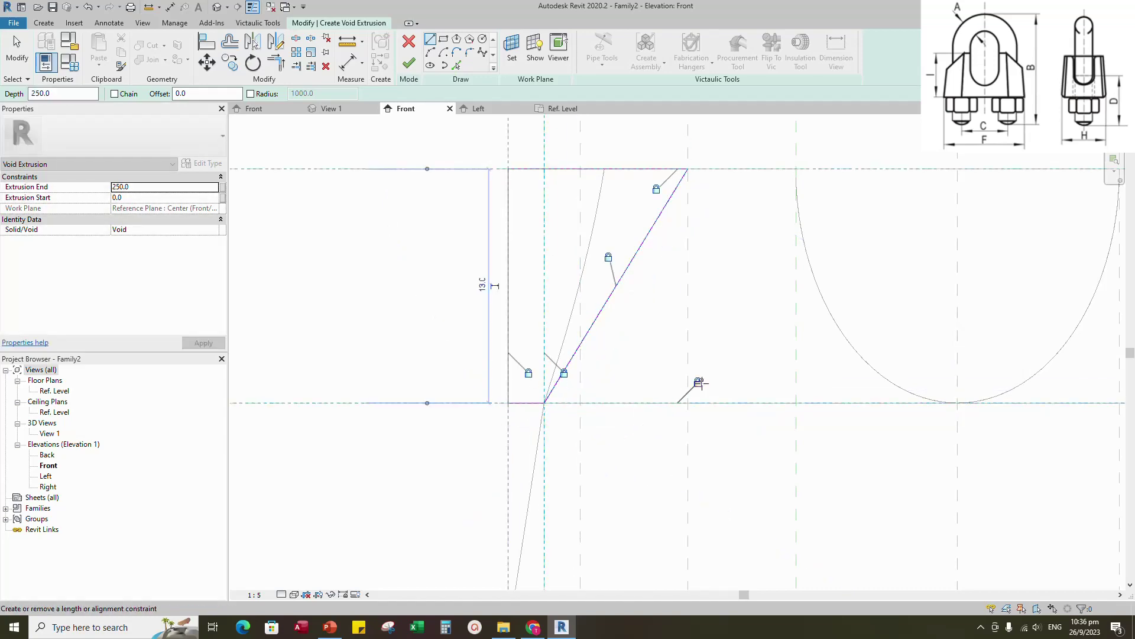
pyautogui.click(409, 62)
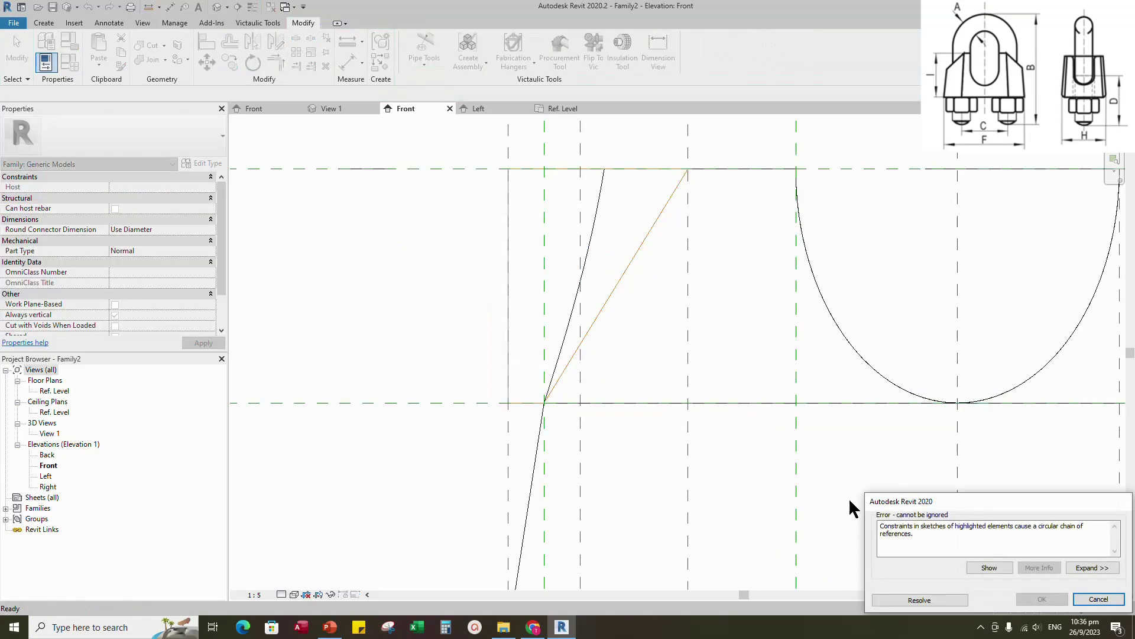
pyautogui.click(916, 600)
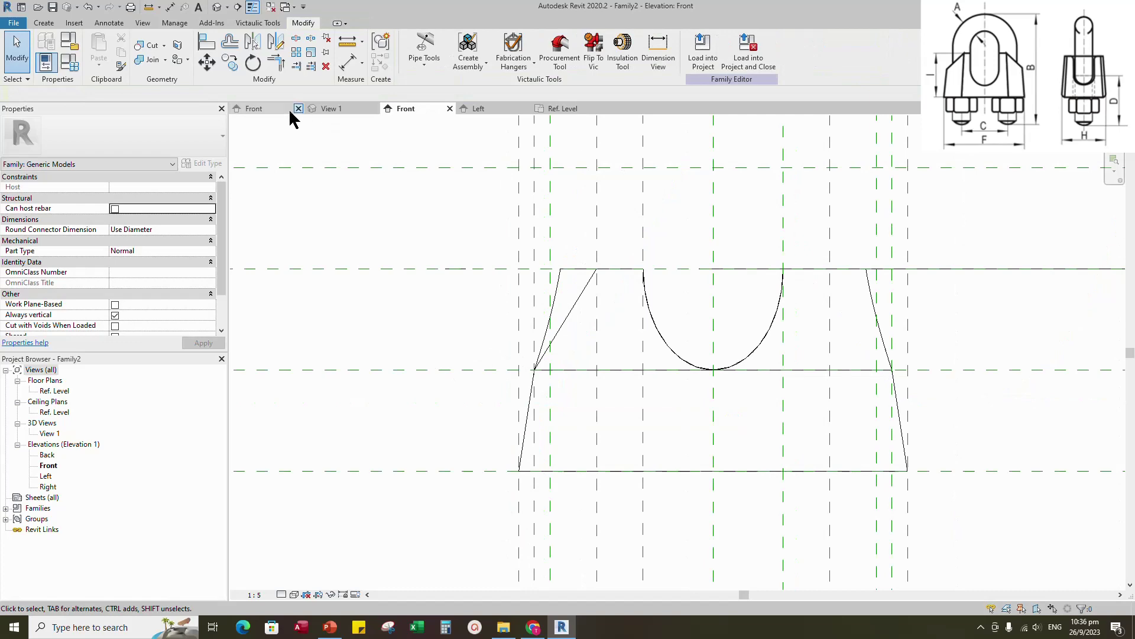
# - In the Ref. Level plan, stretch the corner void's start to -13 mm at the body's back edge and lock it
pyautogui.click(329, 109)
pyautogui.click(689, 375)
pyautogui.click(554, 137)
pyautogui.click(562, 109)
pyautogui.scroll(3, 678, 201)
pyautogui.scroll(2, 678, 201)
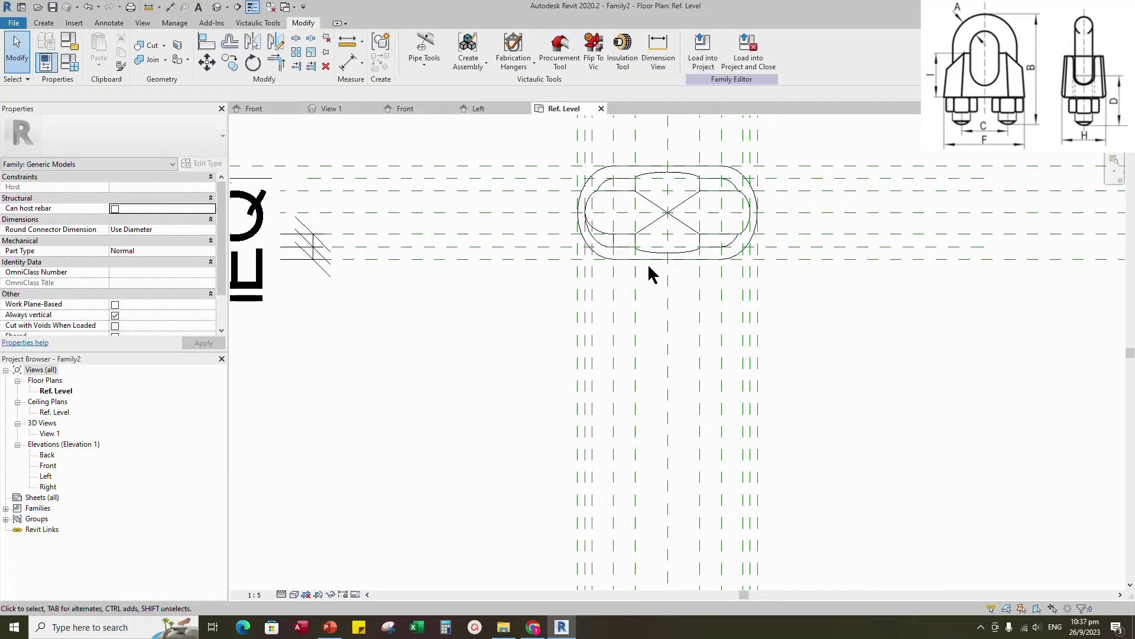
pyautogui.scroll(1, 591, 246)
pyautogui.click(599, 242)
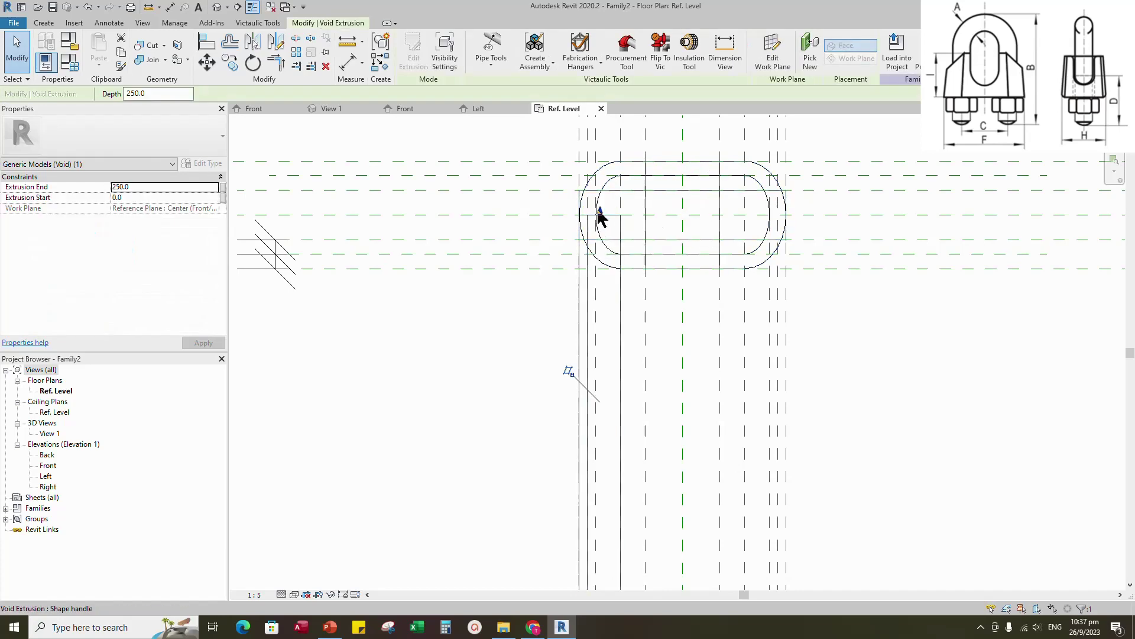
pyautogui.click(601, 160)
pyautogui.scroll(-1, 591, 263)
pyautogui.scroll(-2, 591, 263)
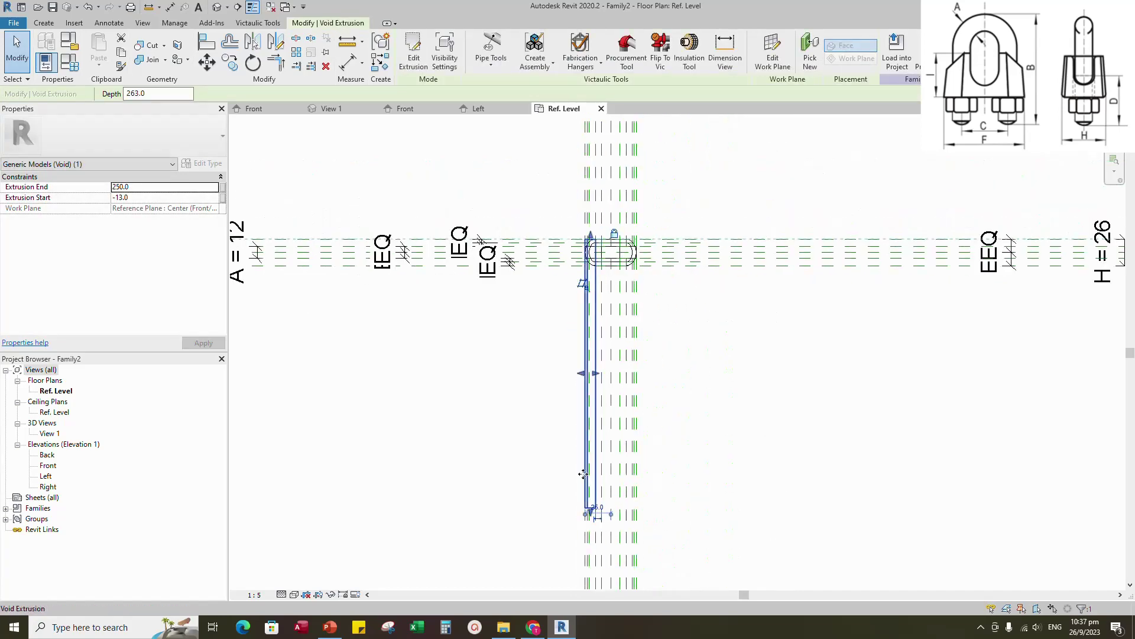
# - Shorten the corner void's far end to 13 mm at the body's front edge and lock it to the reference plane
pyautogui.scroll(3, 591, 516)
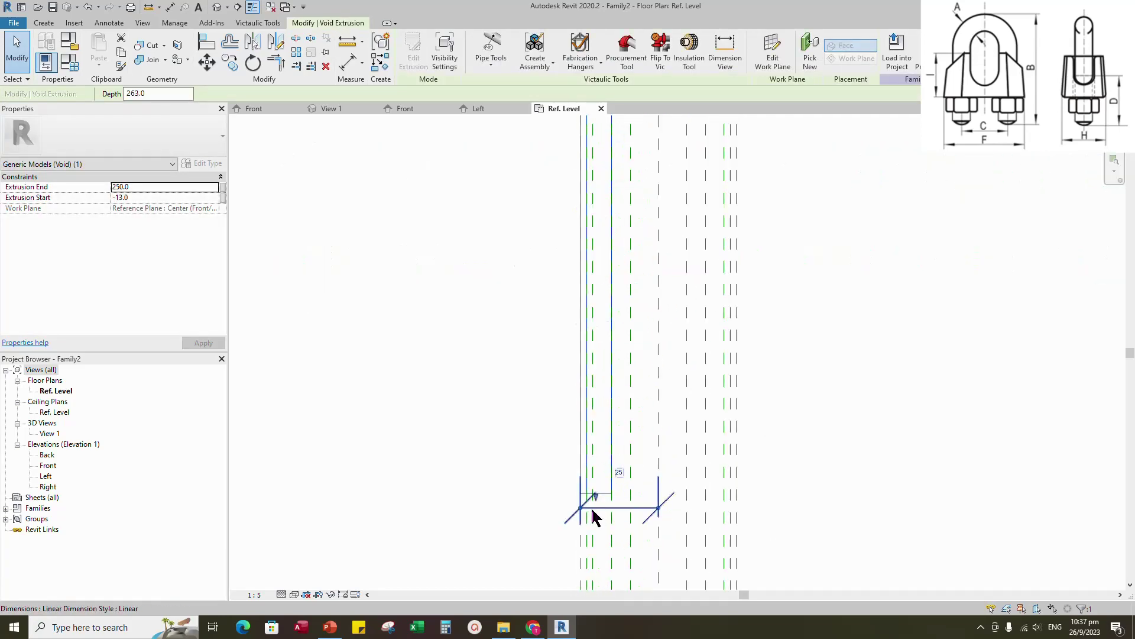
pyautogui.moveTo(596, 497); pyautogui.dragTo(599, 209)
pyautogui.scroll(-3, 664, 485)
pyautogui.moveTo(666, 472); pyautogui.dragTo(682, 514, button='middle')
pyautogui.click(799, 420)
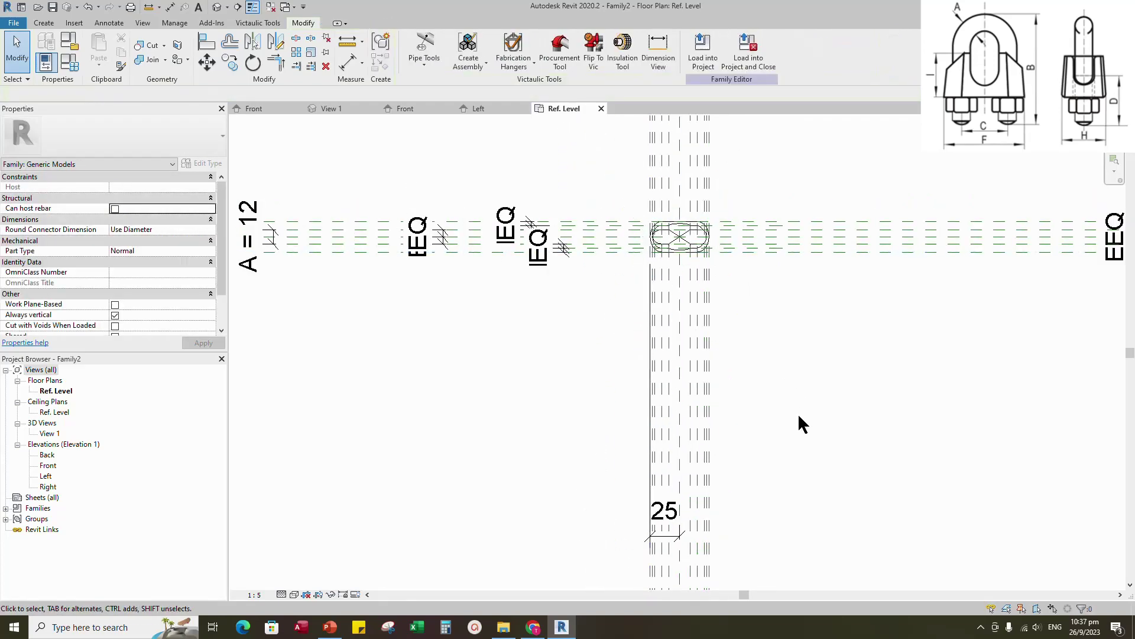
pyautogui.scroll(-2, 651, 541)
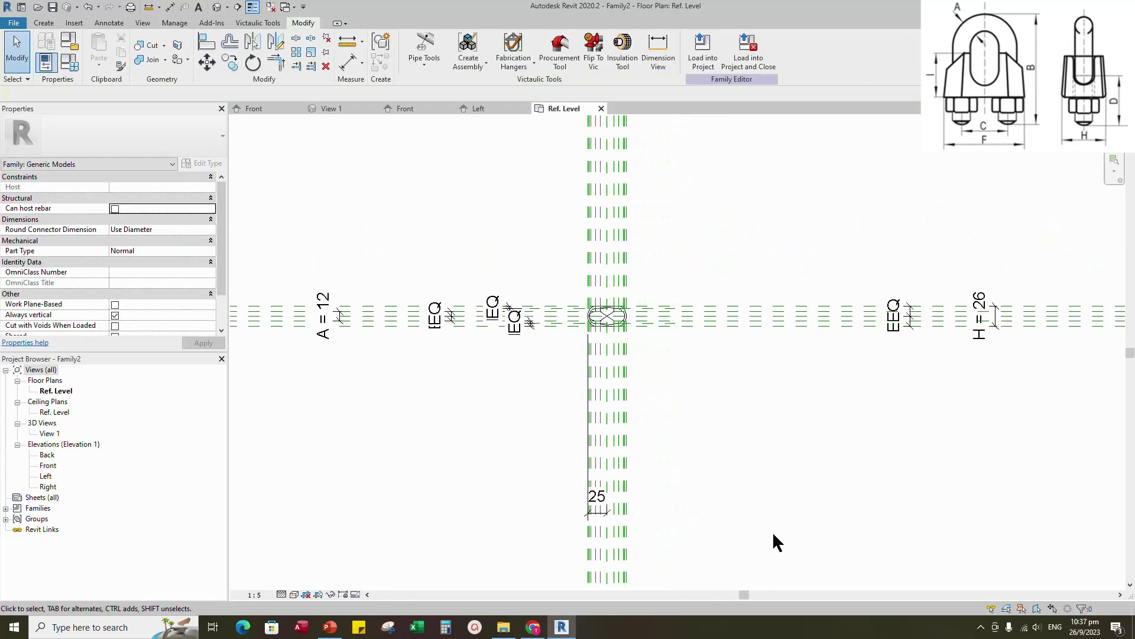
pyautogui.click(590, 526)
pyautogui.click(709, 513)
pyautogui.scroll(5, 641, 335)
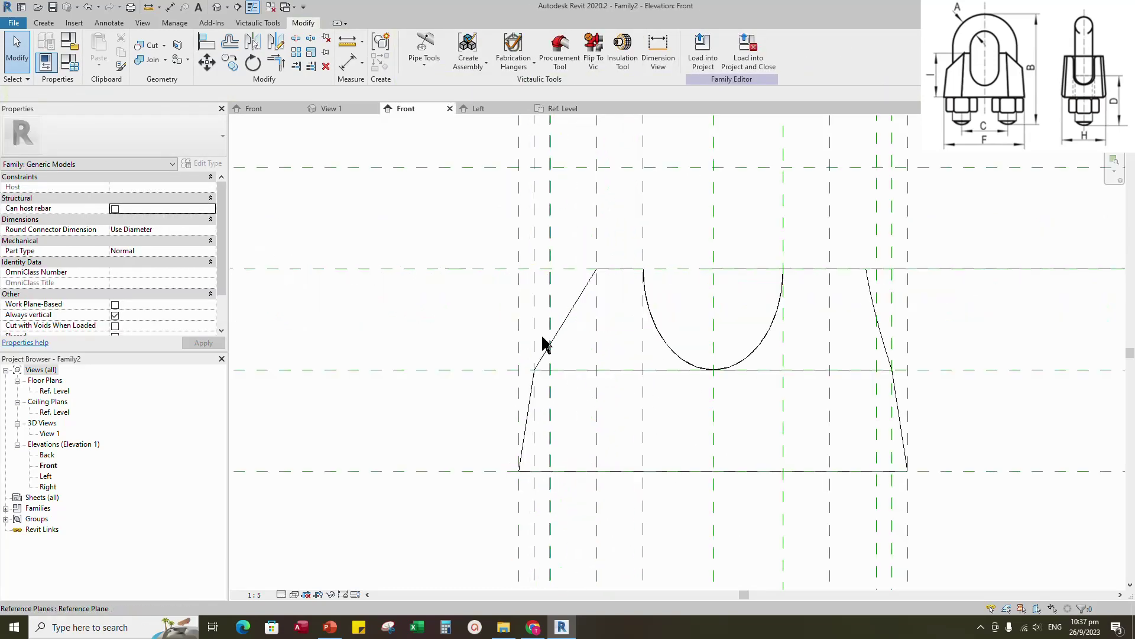
# - In the Front elevation, mirror the corner void about the vertical centre reference plane
pyautogui.click(539, 356)
pyautogui.click(251, 48)
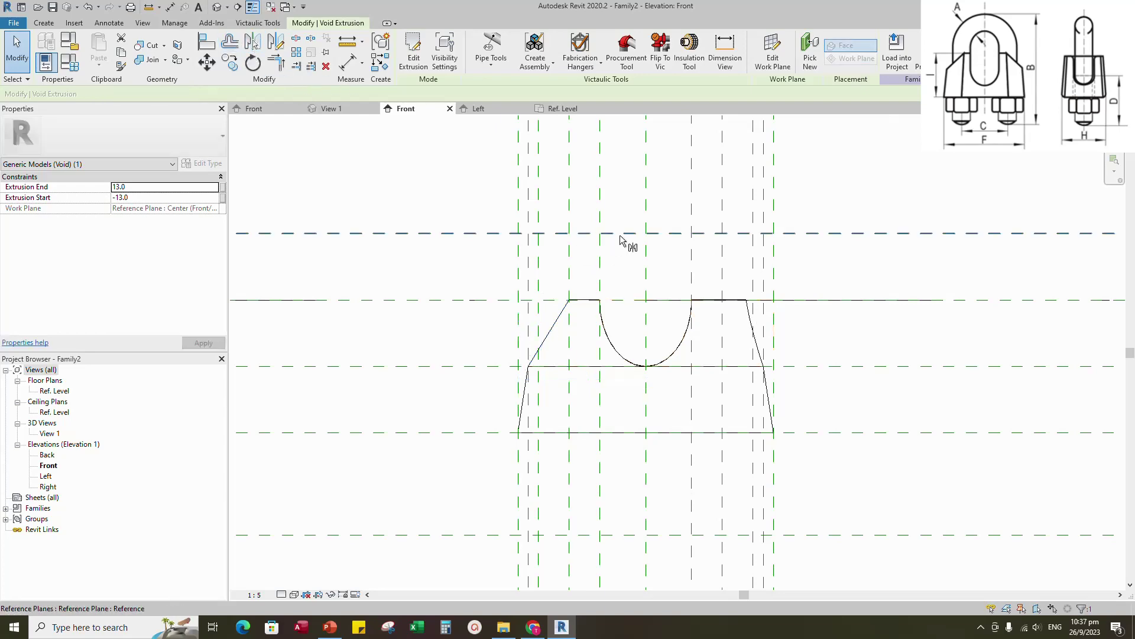
pyautogui.click(649, 214)
pyautogui.click(907, 335)
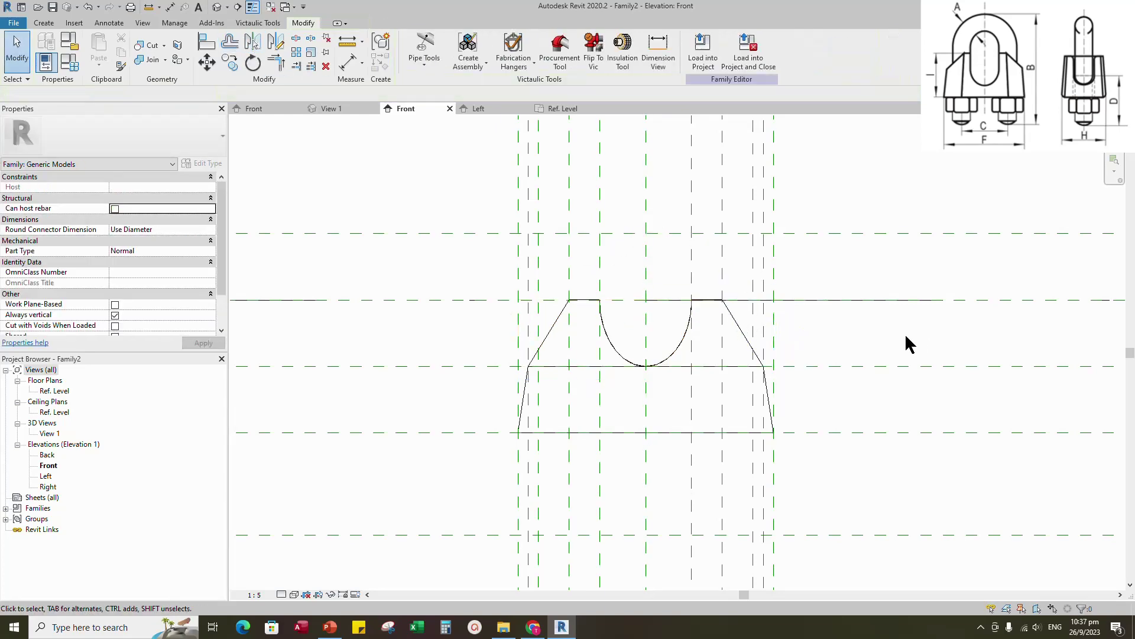
# - Edit the mirrored void's sketch, align and lock its outline to the reference planes, finish it, and check the body in 3D
pyautogui.doubleClick(752, 342)
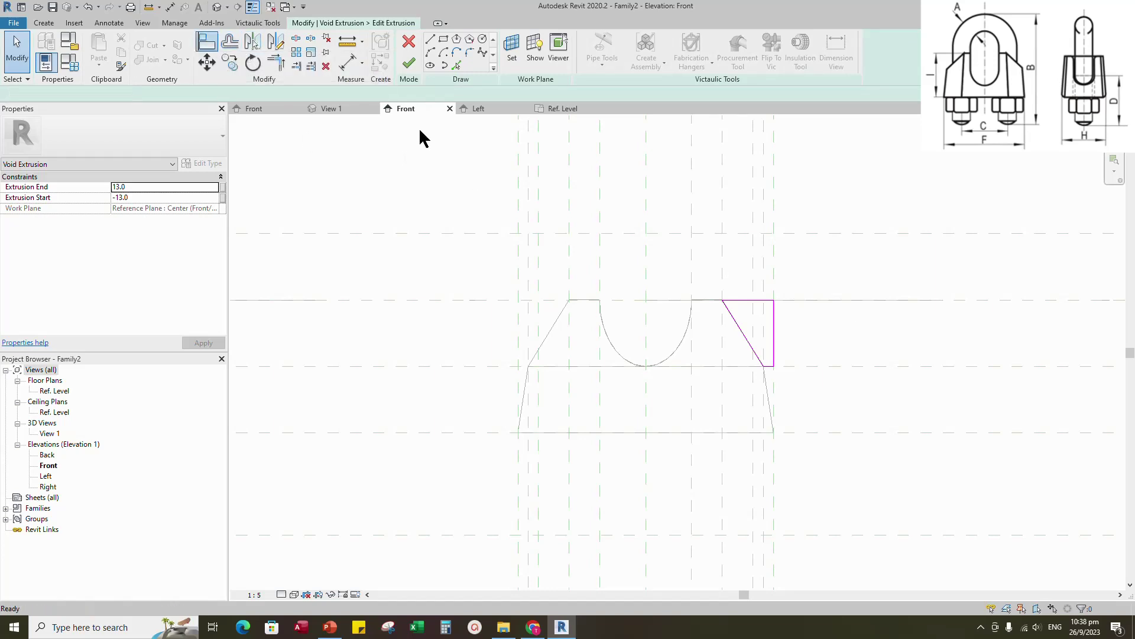
pyautogui.click(205, 42)
pyautogui.scroll(3, 768, 372)
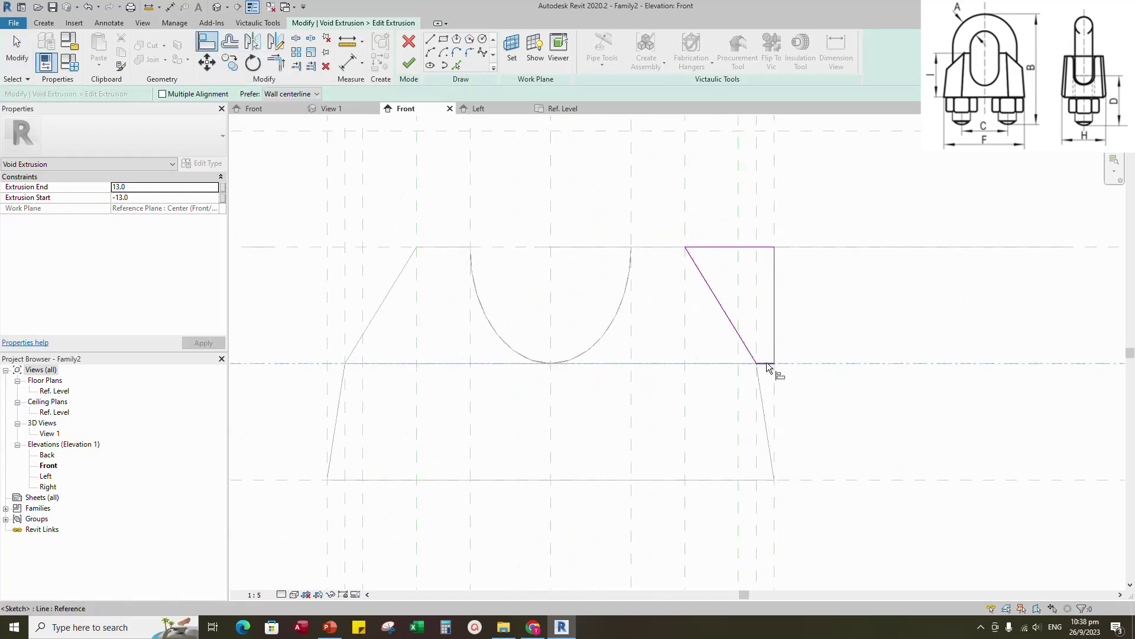
pyautogui.scroll(-2, 658, 384)
pyautogui.click(750, 309)
pyautogui.click(409, 62)
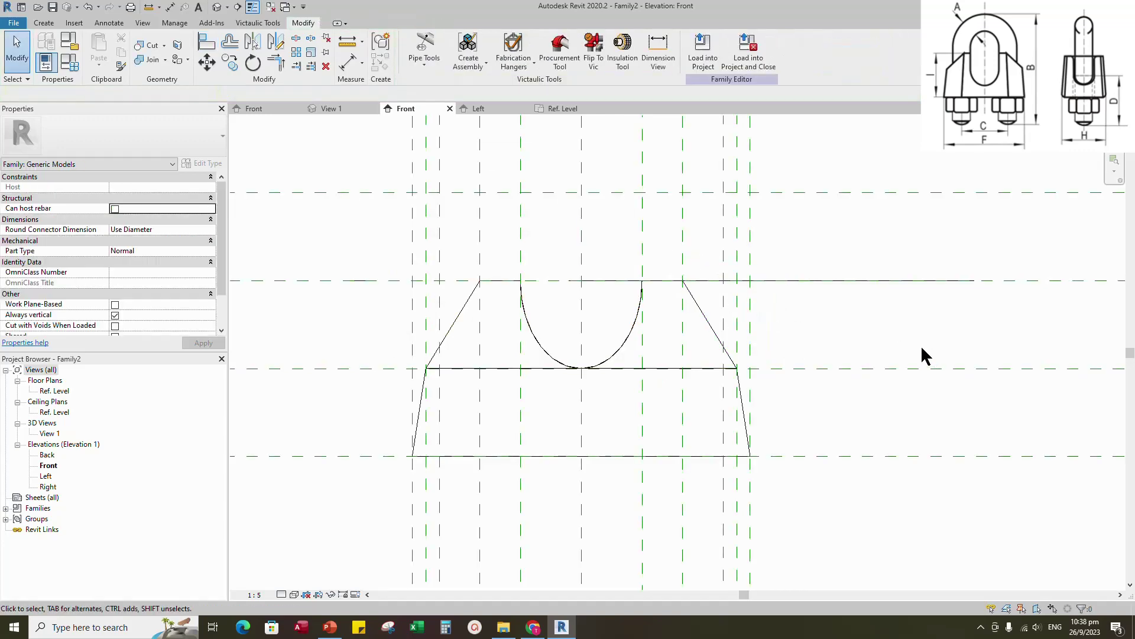
pyautogui.click(340, 108)
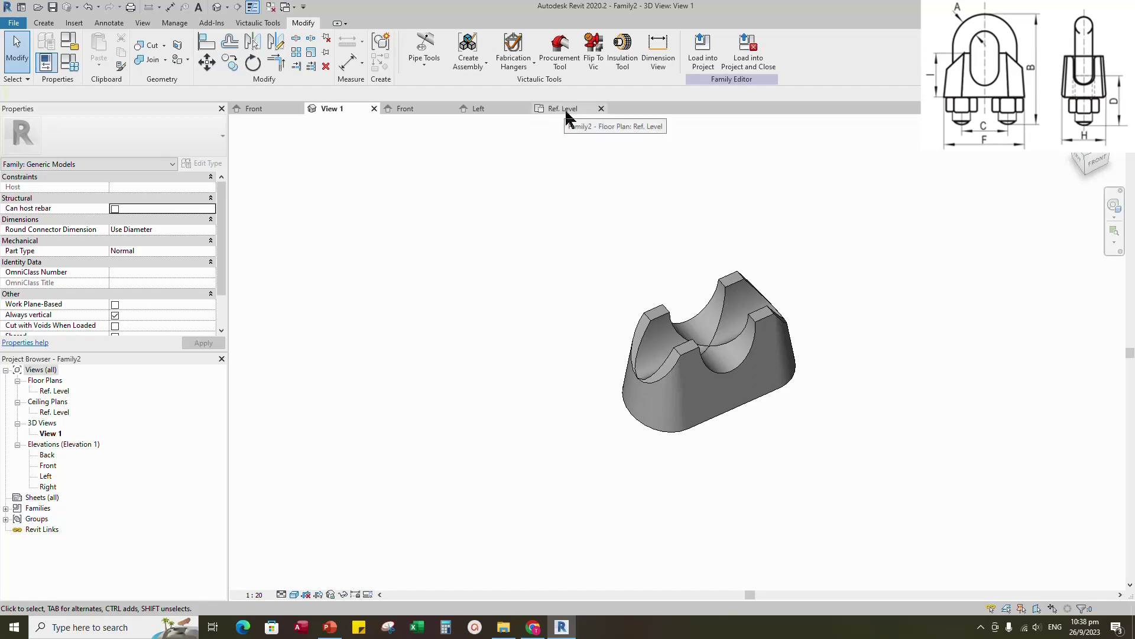
# - In the Front elevation, start a void sweep and sketch a vertical path from the body's base to its upper left corner
pyautogui.click(414, 108)
pyautogui.click(44, 22)
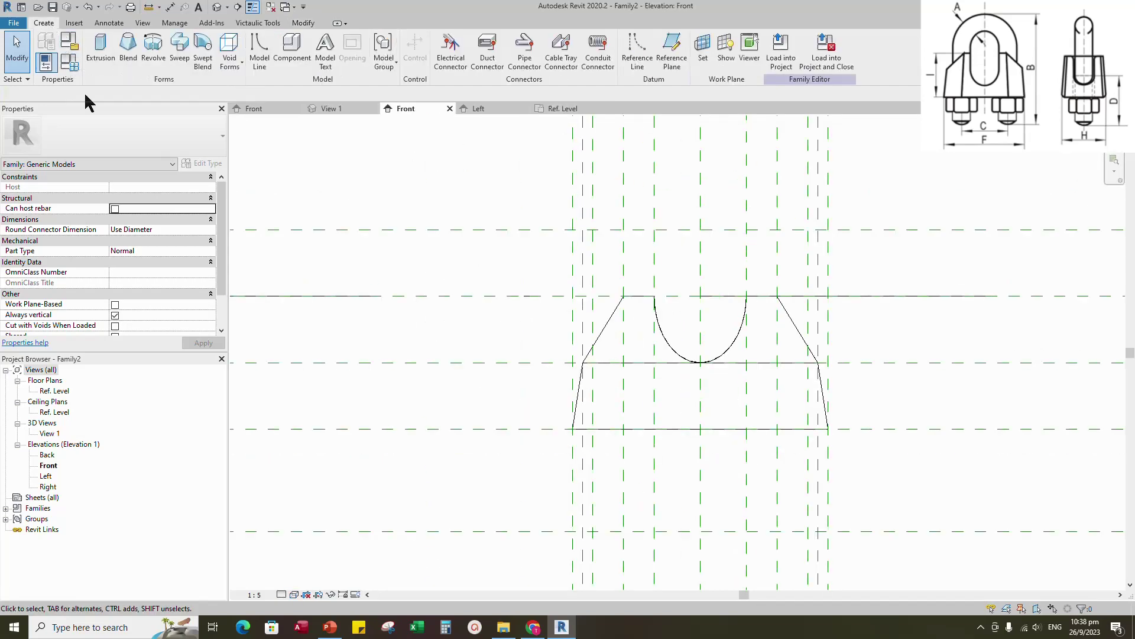
pyautogui.click(233, 53)
pyautogui.click(251, 154)
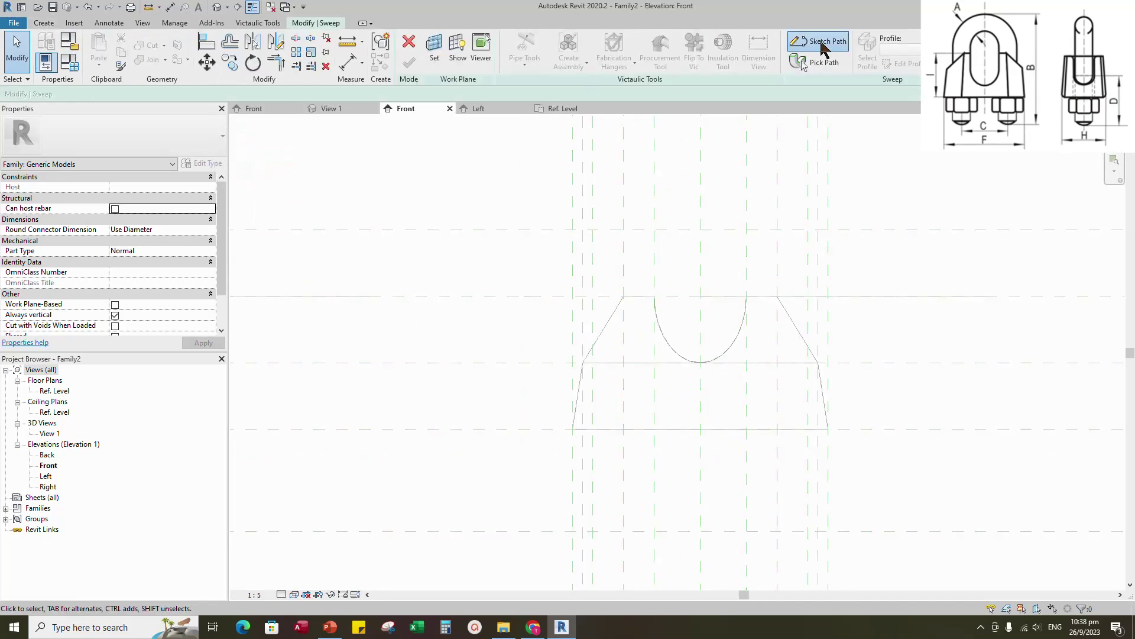
pyautogui.click(822, 41)
pyautogui.scroll(2, 624, 414)
pyautogui.click(623, 439)
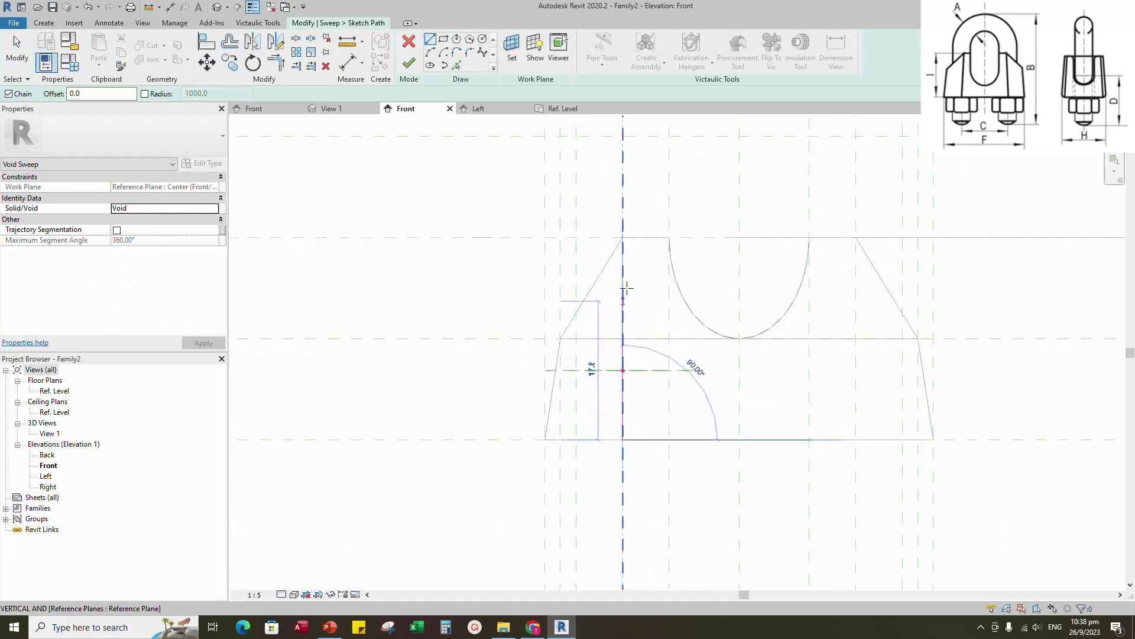
pyautogui.click(622, 237)
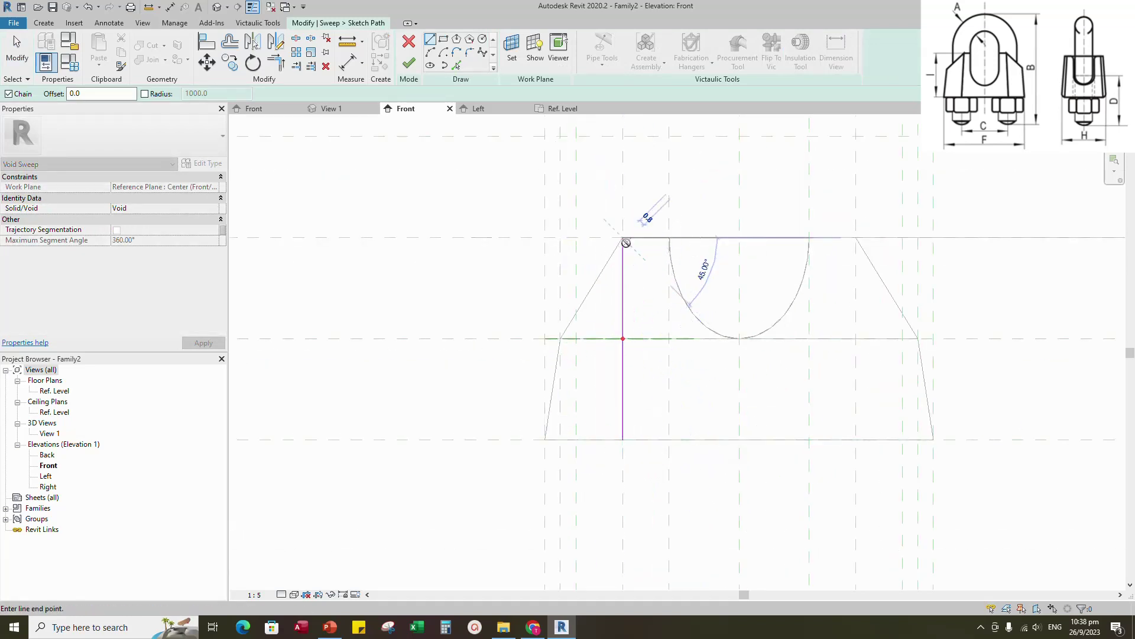
# - Align and lock the sweep path and its ends to the reference planes, and finish the path
pyautogui.press('Escape')
pyautogui.press('Escape')
pyautogui.press('a')
pyautogui.press('l')
pyautogui.click(496, 439)
pyautogui.click(623, 421)
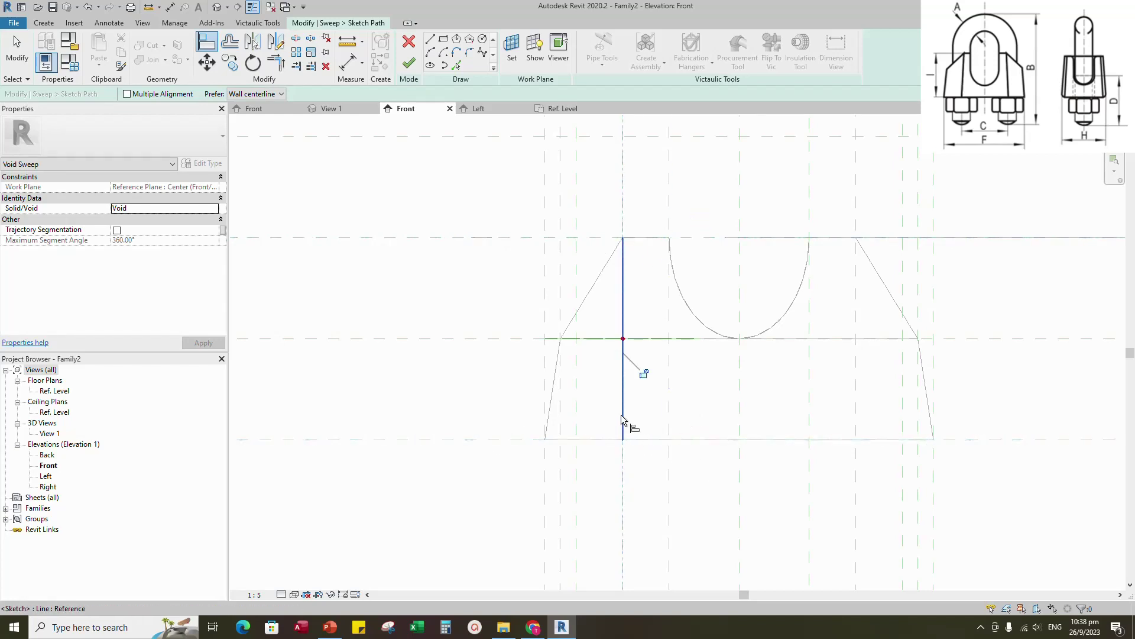
pyautogui.scroll(-2, 643, 385)
pyautogui.click(408, 63)
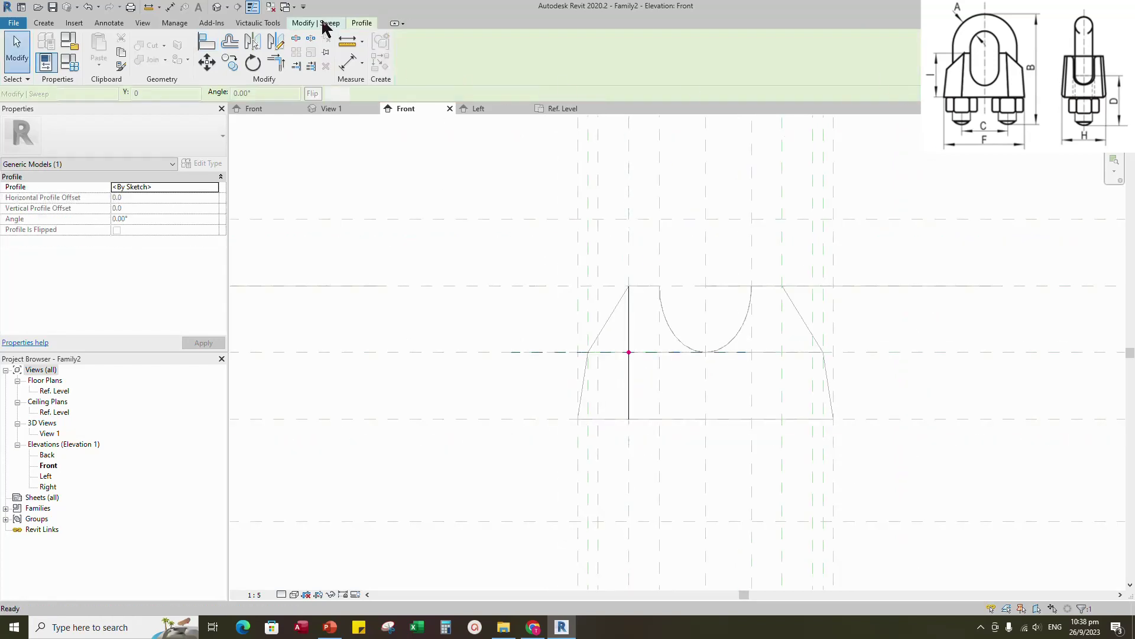
# - Edit the sweep profile in the Ref. Level plan and sketch an equal-axis ellipse centred on the path, reaching the surrounding reference planes
pyautogui.click(904, 67)
pyautogui.click(573, 426)
pyautogui.scroll(5, 521, 286)
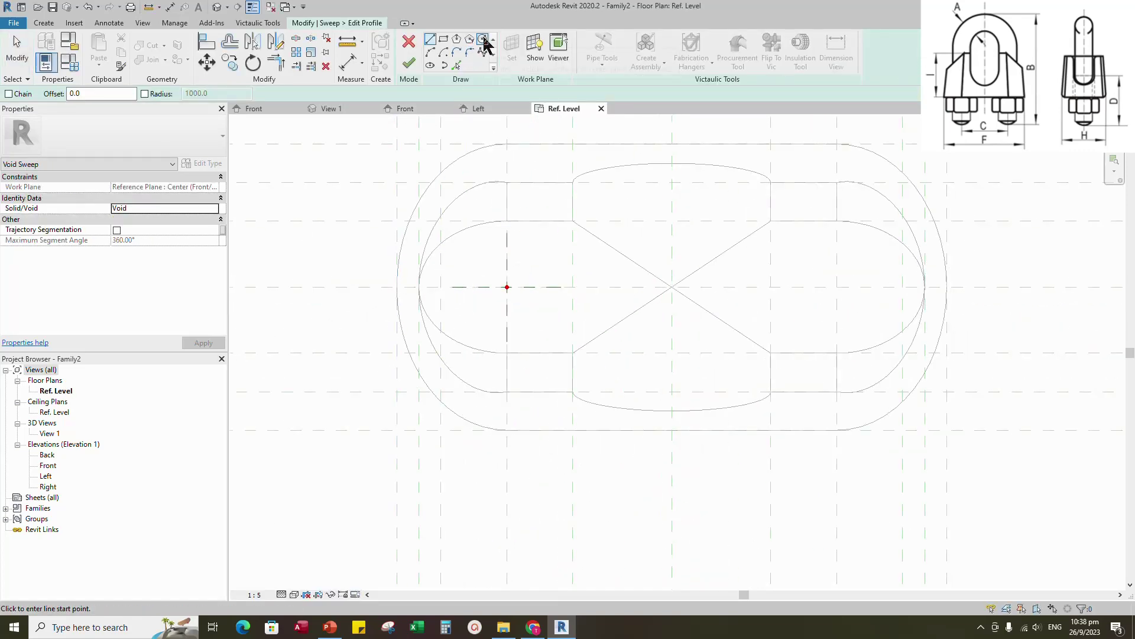
pyautogui.click(430, 65)
pyautogui.click(572, 286)
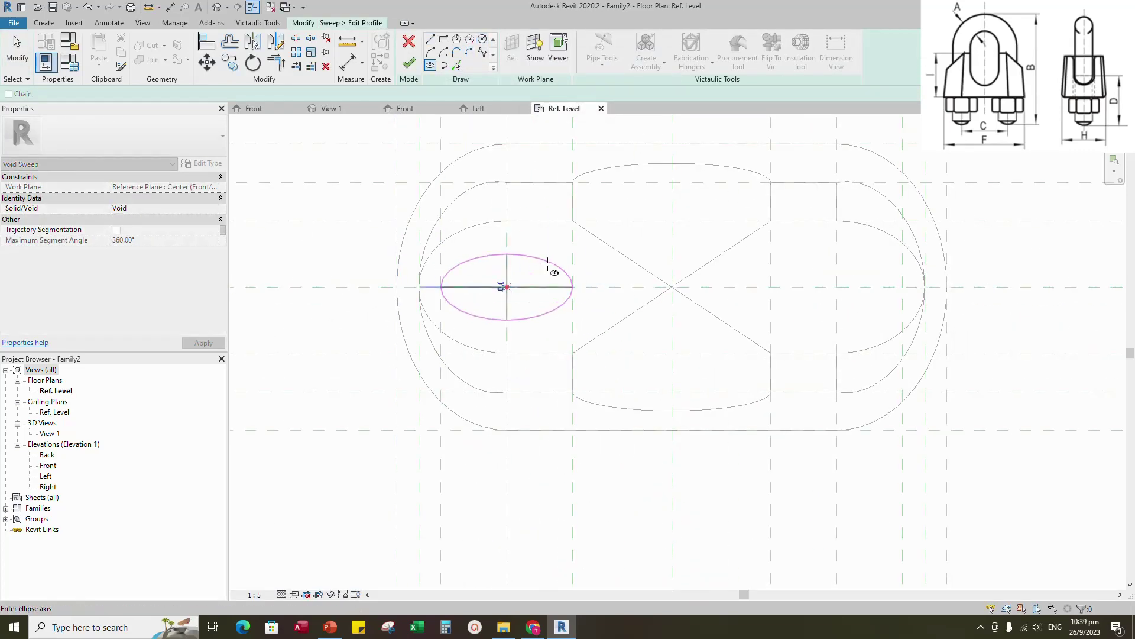
pyautogui.click(507, 220)
# - Align and lock the round profile's edges to the surrounding reference planes, and finish the profile and the void sweep
pyautogui.press('a')
pyautogui.press('l')
pyautogui.click(511, 221)
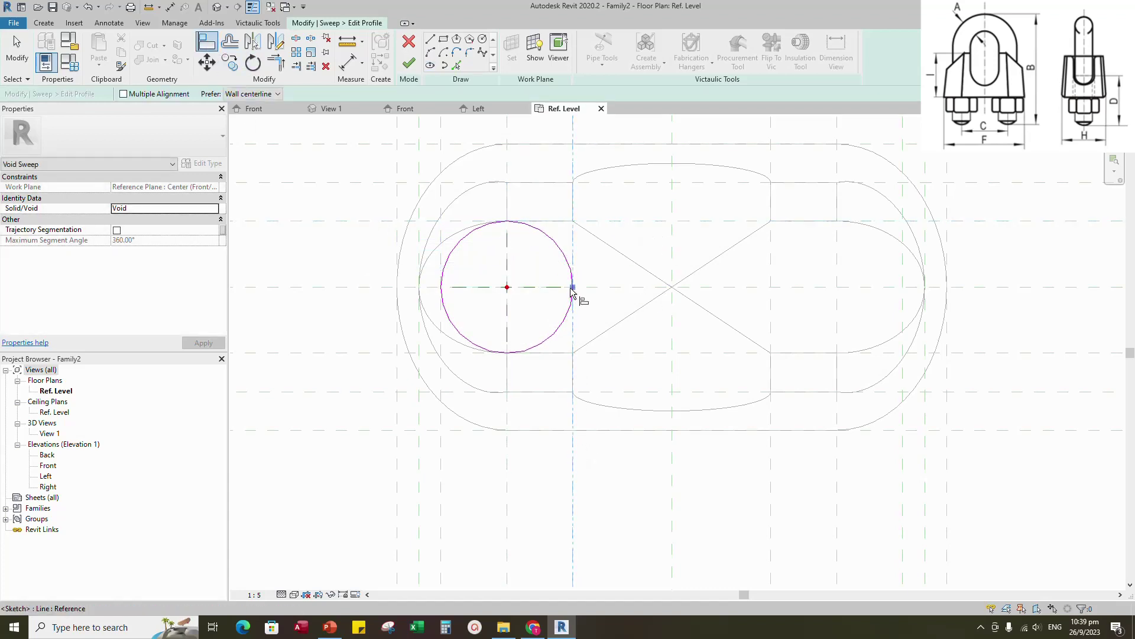
pyautogui.click(512, 353)
pyautogui.click(512, 353)
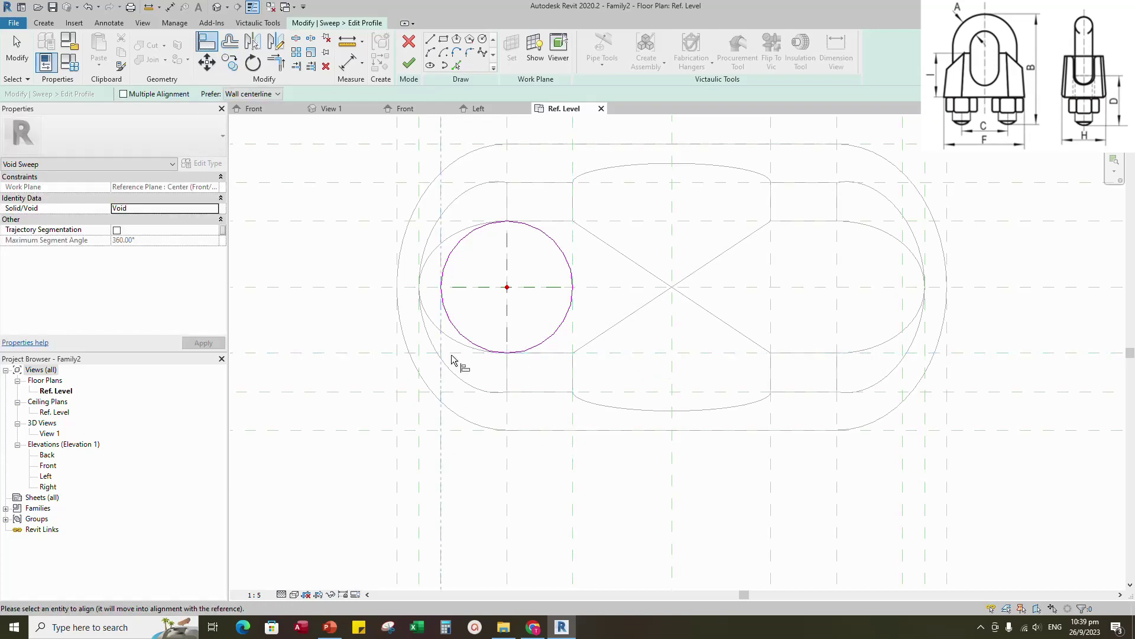
pyautogui.scroll(-3, 421, 335)
pyautogui.click(409, 64)
pyautogui.click(409, 64)
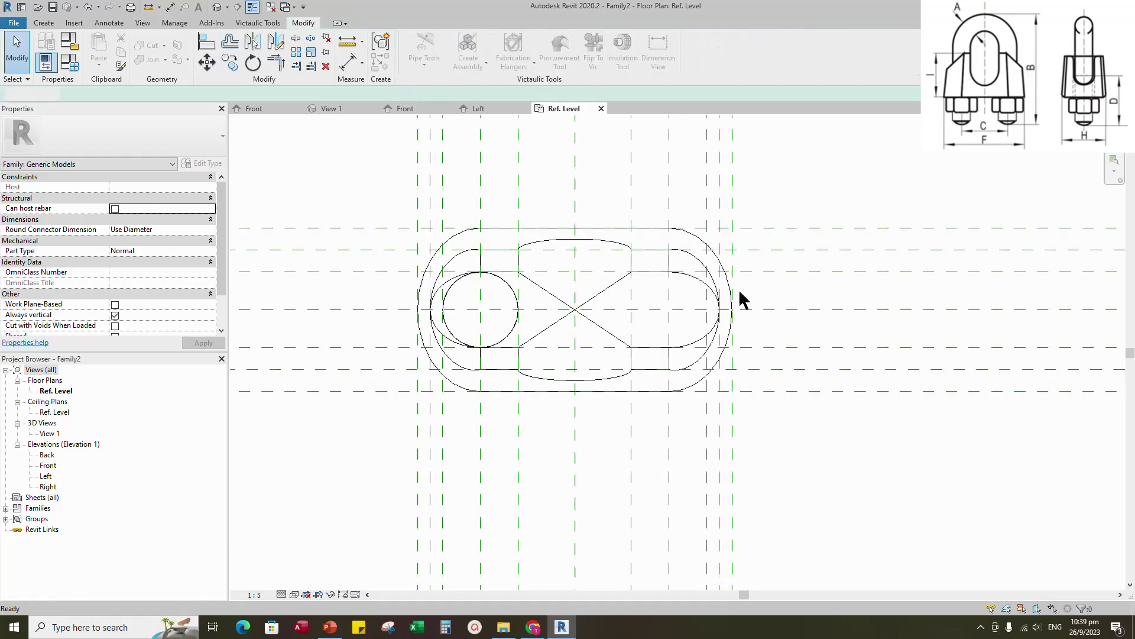
# - Mirror the round void sweep about the body's vertical centre plane
pyautogui.click(475, 349)
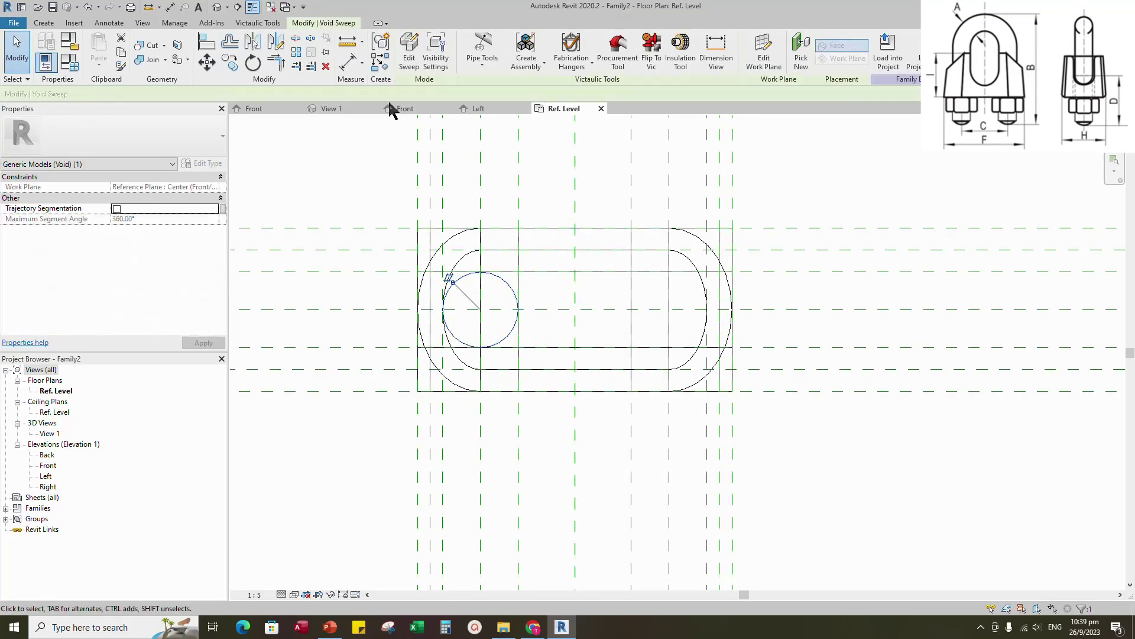
pyautogui.click(253, 46)
pyautogui.click(576, 198)
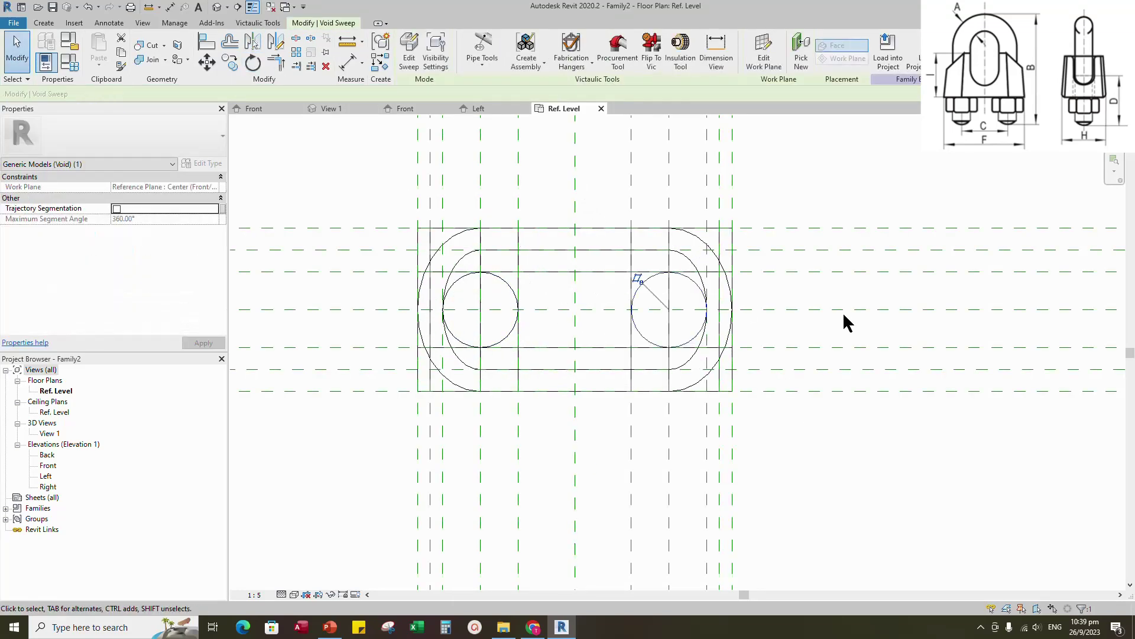
# - Edit the mirrored sweep's path in the Back elevation, align and lock it to the reference planes, and finish the path
pyautogui.click(412, 50)
pyautogui.click(824, 43)
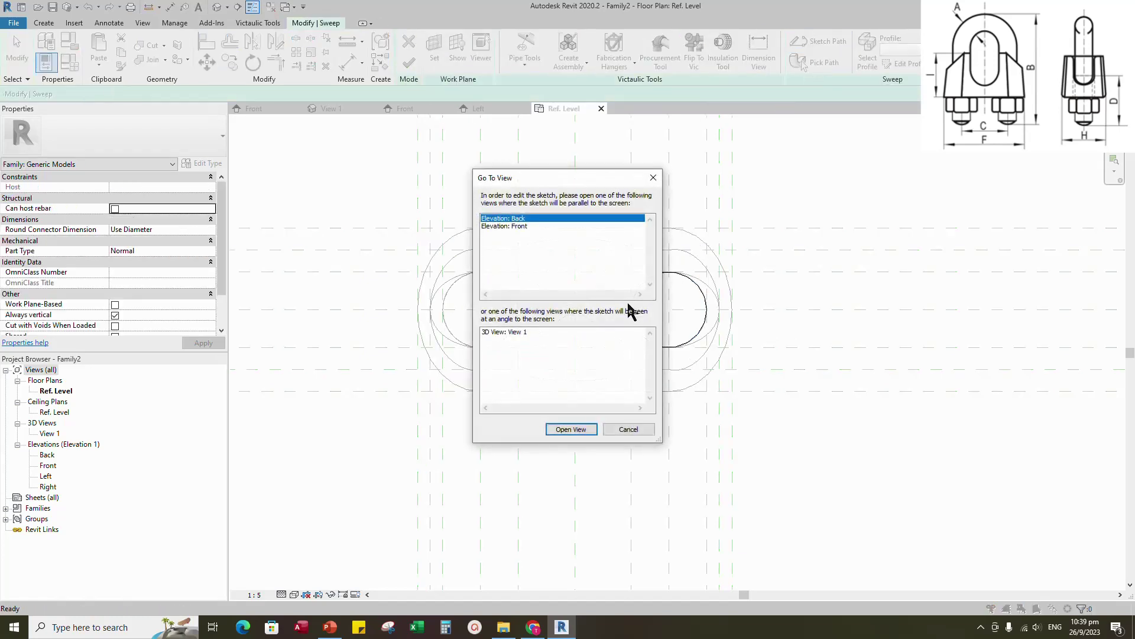
pyautogui.click(570, 428)
pyautogui.scroll(5, 689, 473)
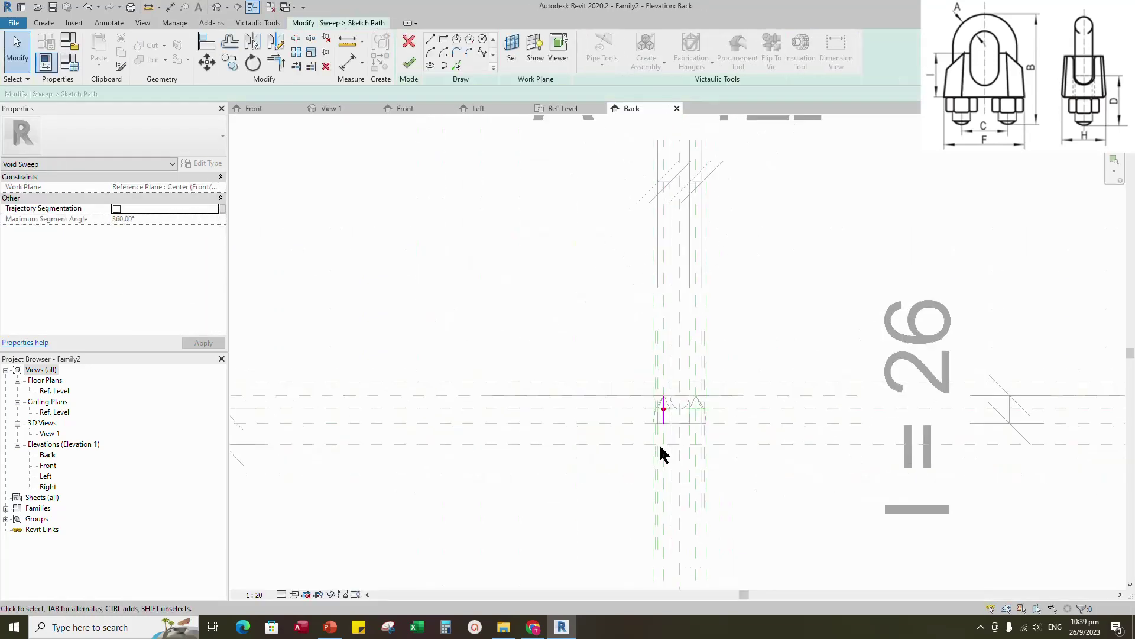
pyautogui.click(210, 48)
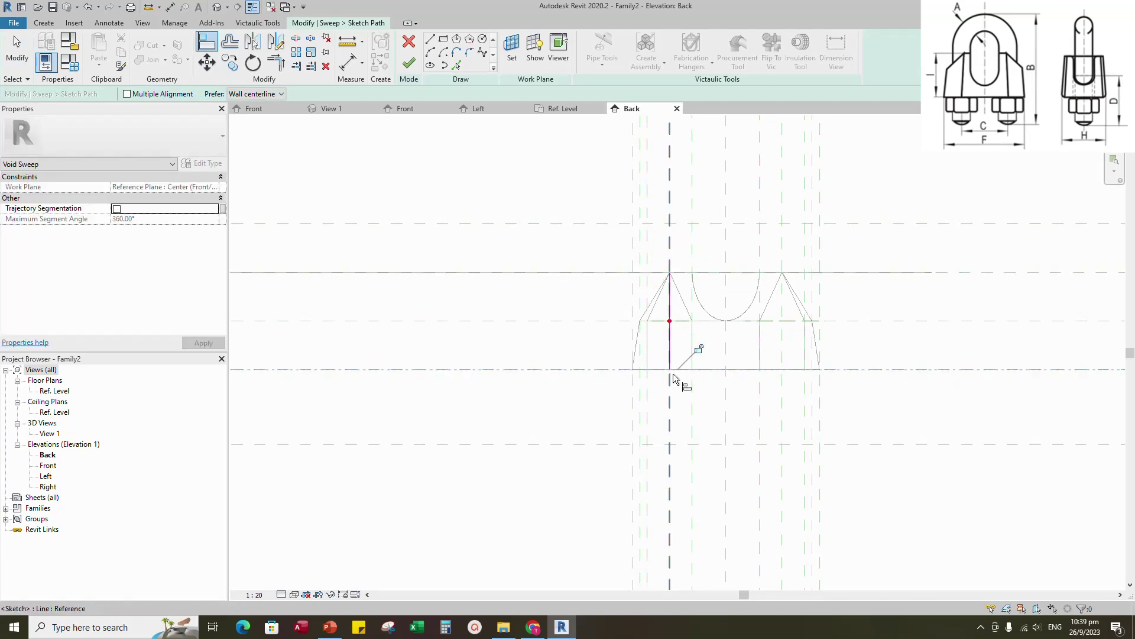
pyautogui.click(408, 62)
# - In the Ref. Level plan, align and lock the mirrored sweep's round profile, finish the sweep, and check the body in 3D
pyautogui.click(867, 56)
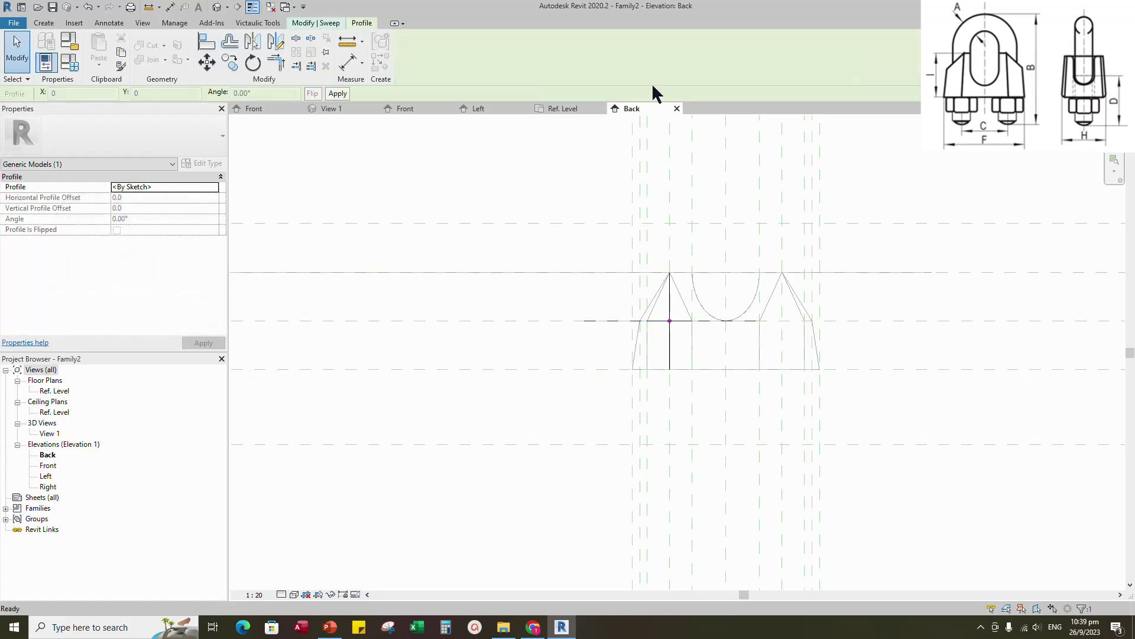
pyautogui.click(899, 63)
pyautogui.click(577, 430)
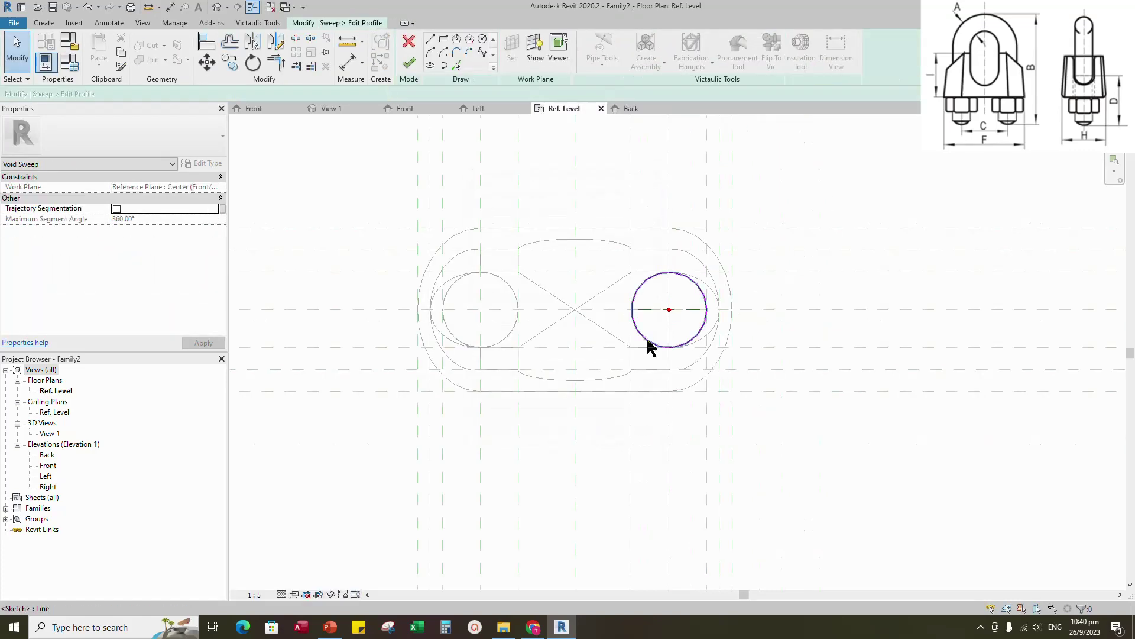
pyautogui.press('a')
pyautogui.press('l')
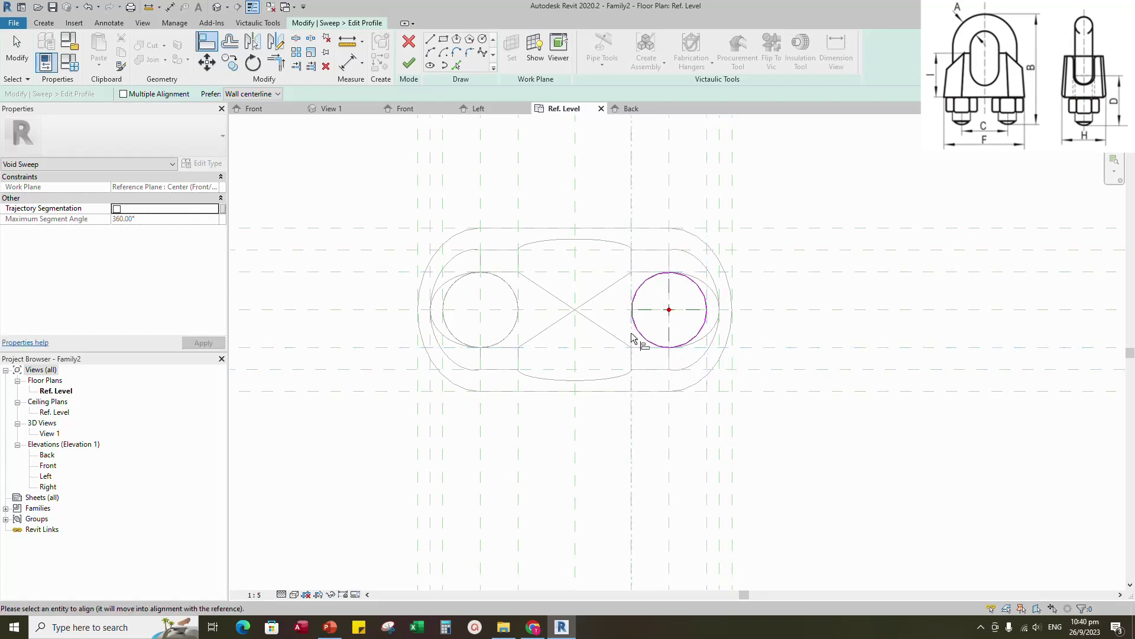
pyautogui.click(649, 369)
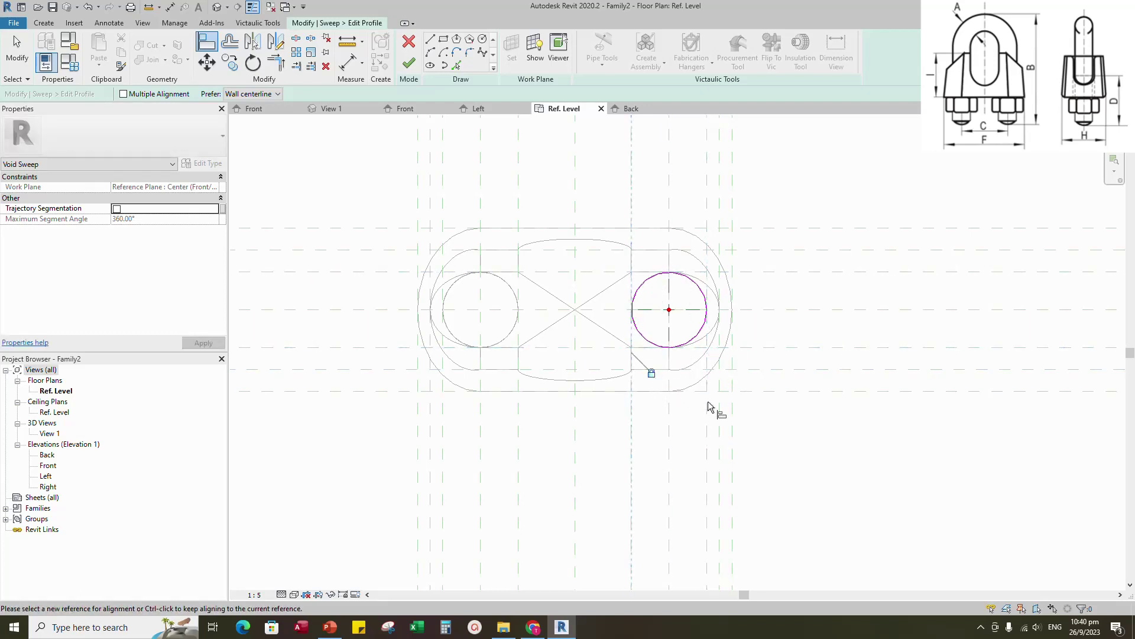
pyautogui.click(408, 65)
pyautogui.click(408, 66)
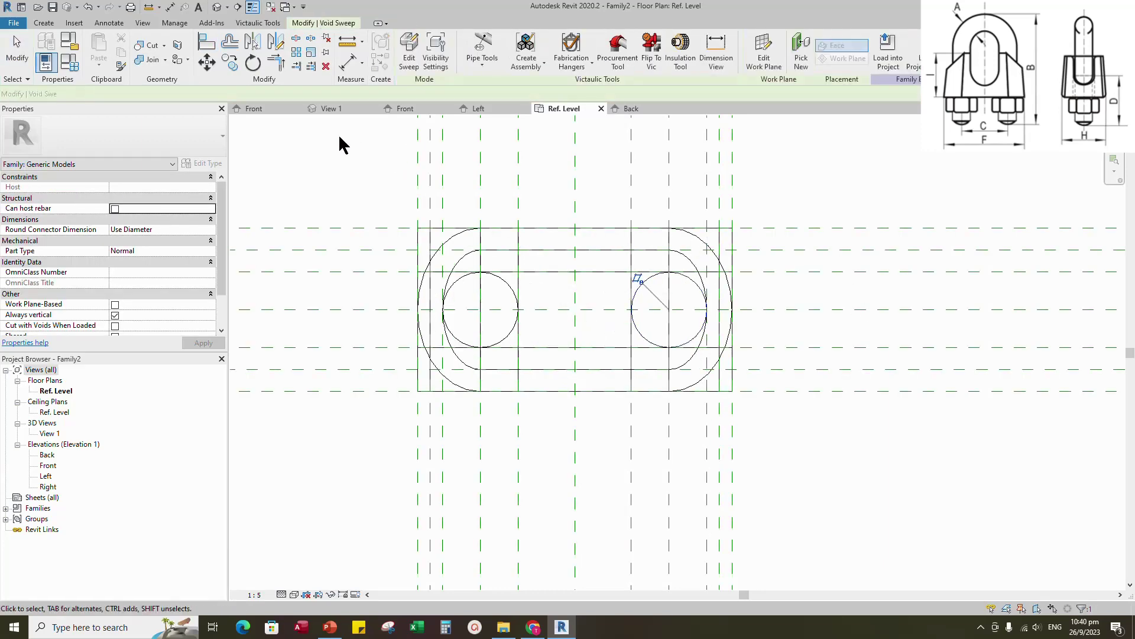
pyautogui.click(332, 107)
pyautogui.keyDown('shift'); pyautogui.moveTo(882, 364); pyautogui.dragTo(948, 409, button='middle'); pyautogui.keyUp('shift')
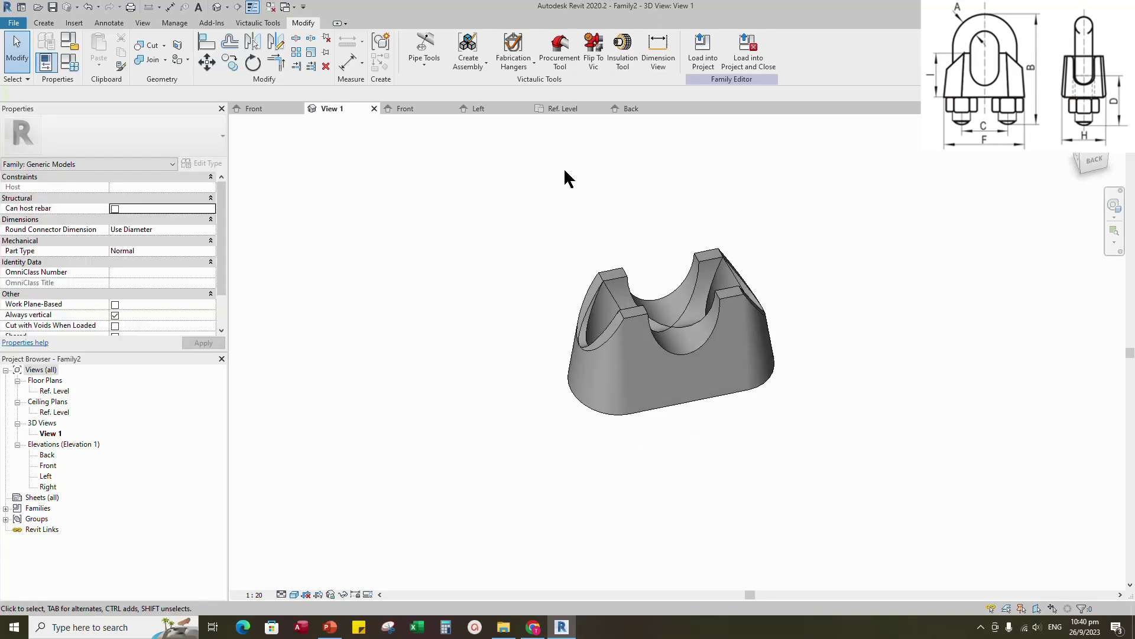
# - In the Front elevation, start a solid sweep and sketch the path's first vertical leg on the rod-centre reference plane, between the two horizontal planes
pyautogui.click(412, 110)
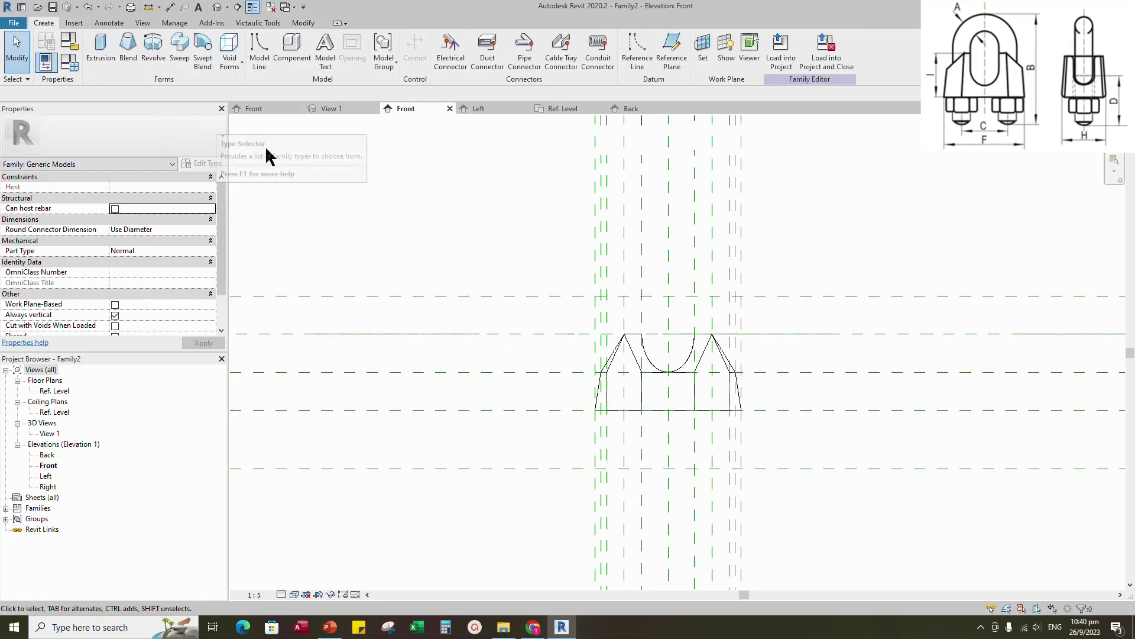
pyautogui.click(179, 49)
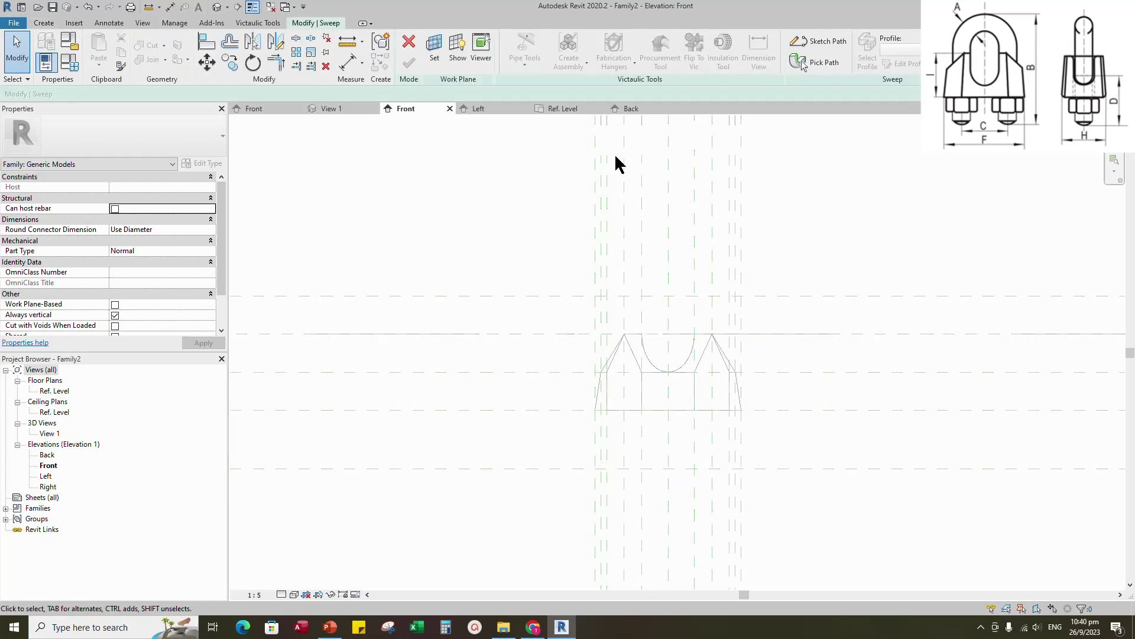
pyautogui.click(804, 44)
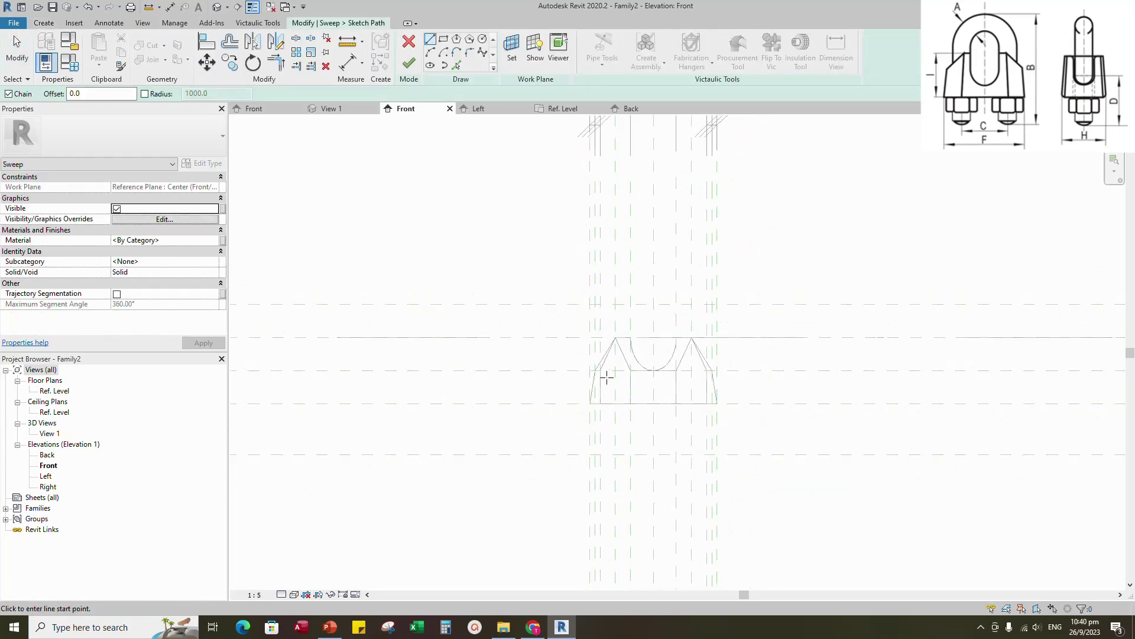
pyautogui.scroll(2, 632, 369)
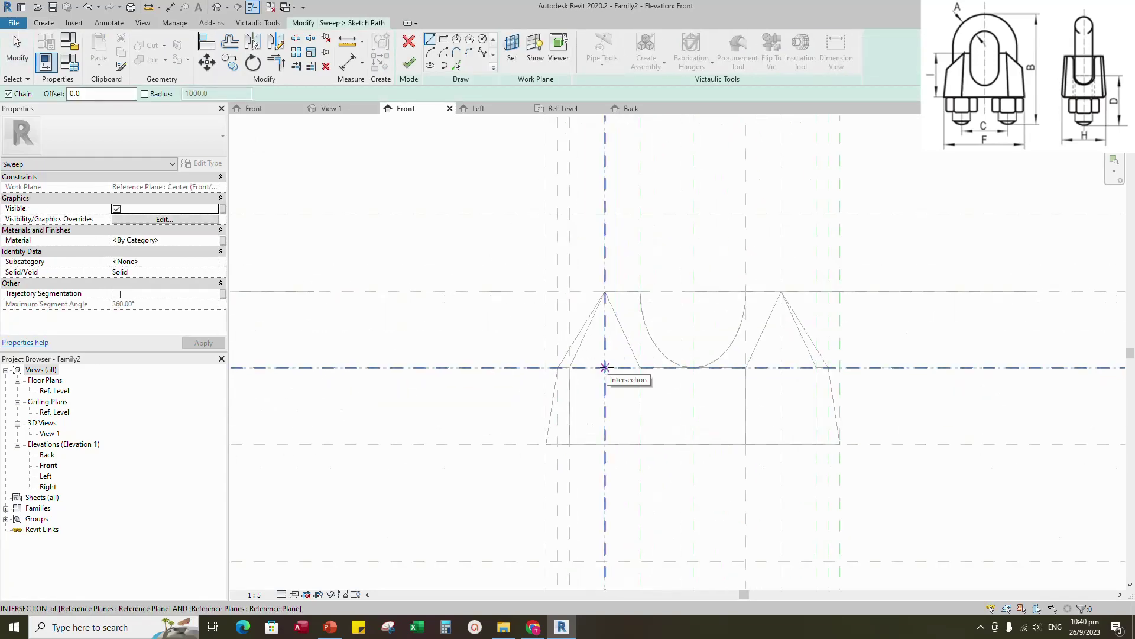
pyautogui.click(605, 367)
pyautogui.click(605, 215)
pyautogui.scroll(-1, 624, 354)
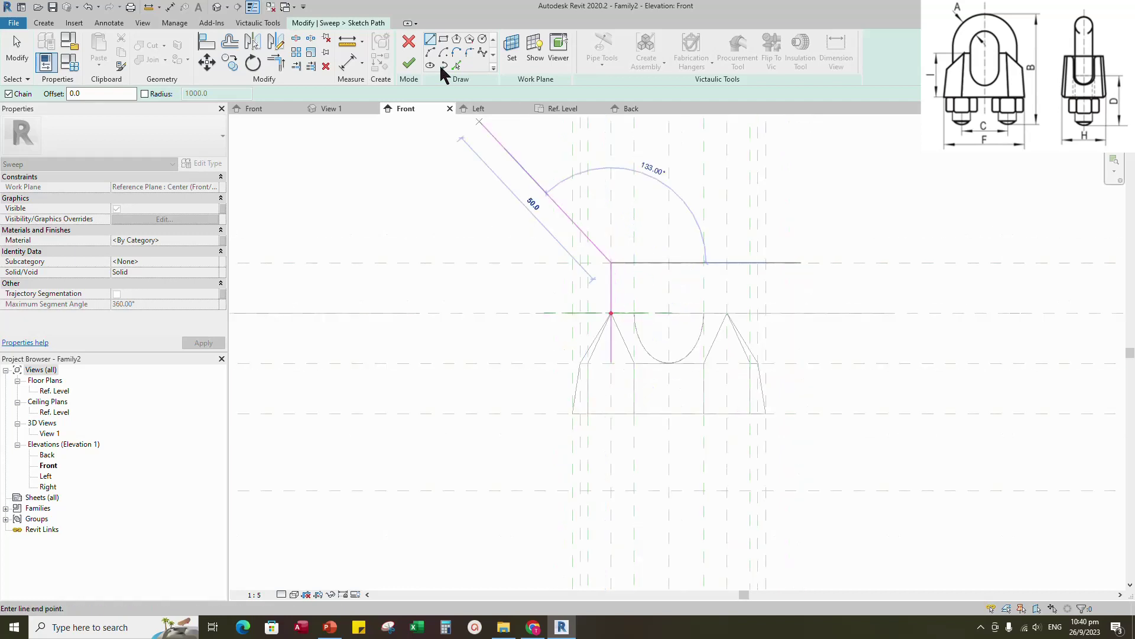
# - Complete the U-shaped path with a semicircular arc across to the opposite rod-centre plane and a matching straight leg down
pyautogui.scroll(-1, 481, 164)
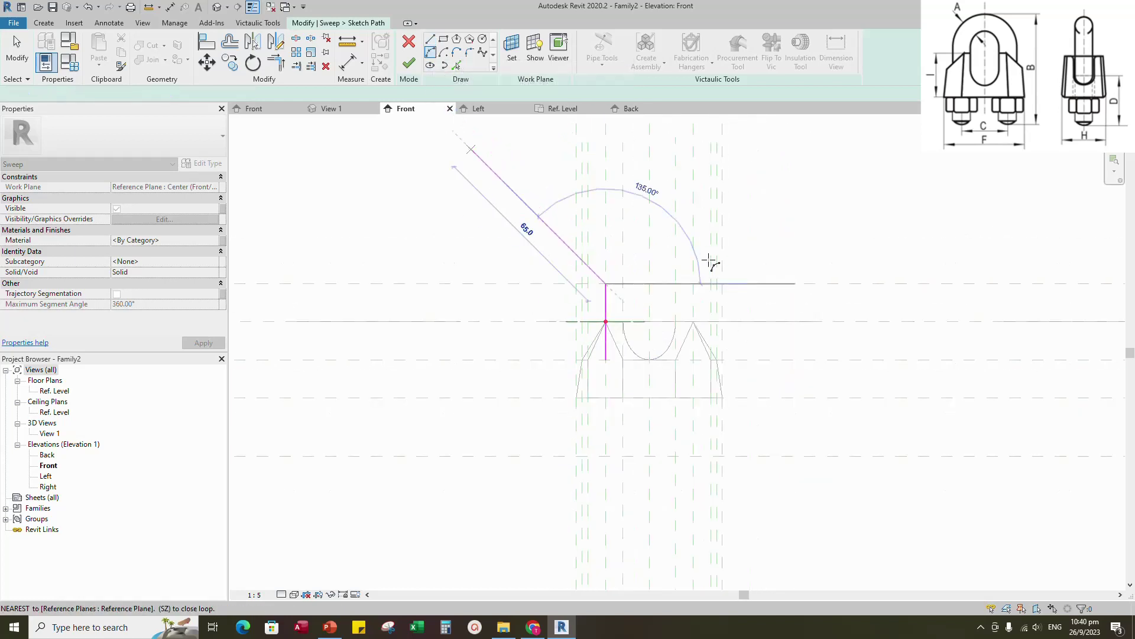
pyautogui.click(694, 283)
pyautogui.click(671, 240)
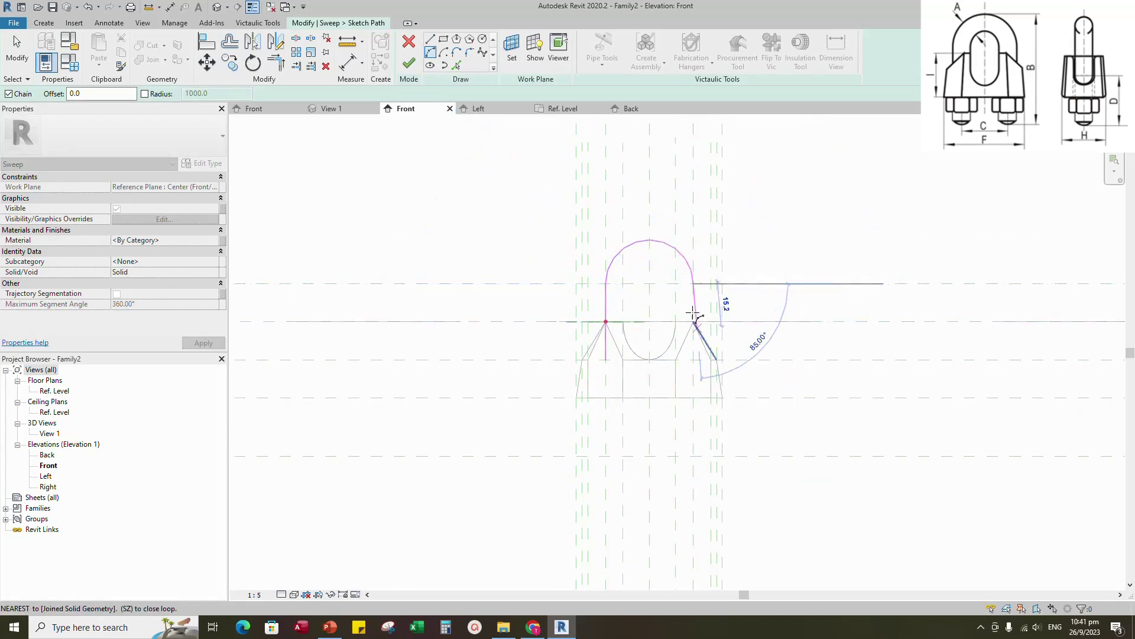
pyautogui.click(434, 43)
pyautogui.click(694, 360)
pyautogui.press('Escape')
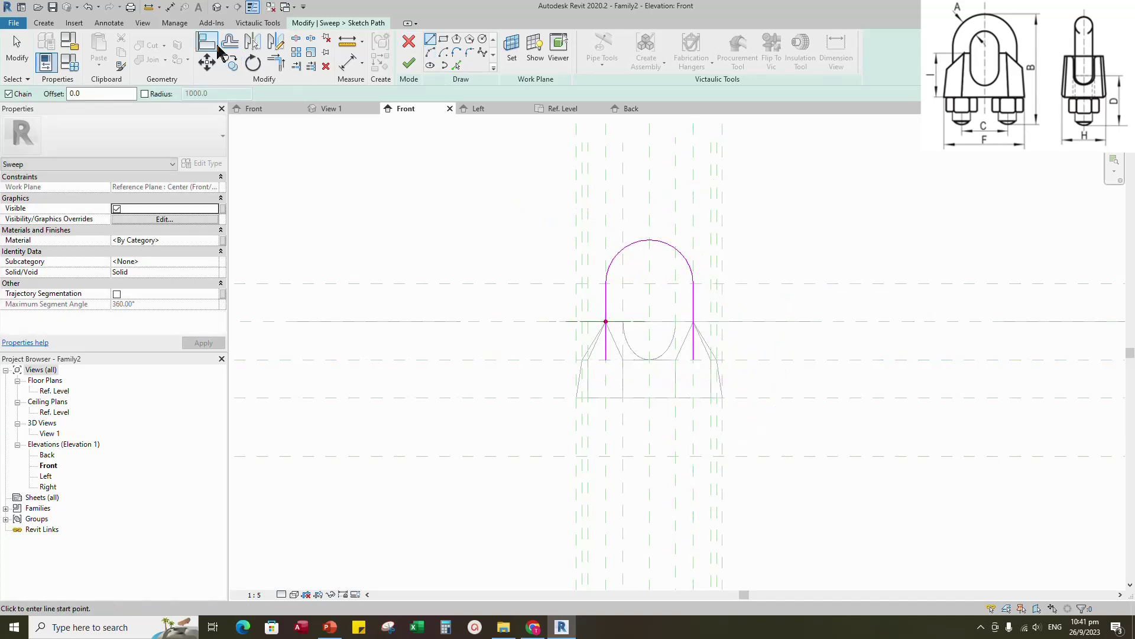
# - Align and lock the two straight legs of the U-shaped path to their vertical reference planes
pyautogui.click(211, 45)
pyautogui.click(694, 349)
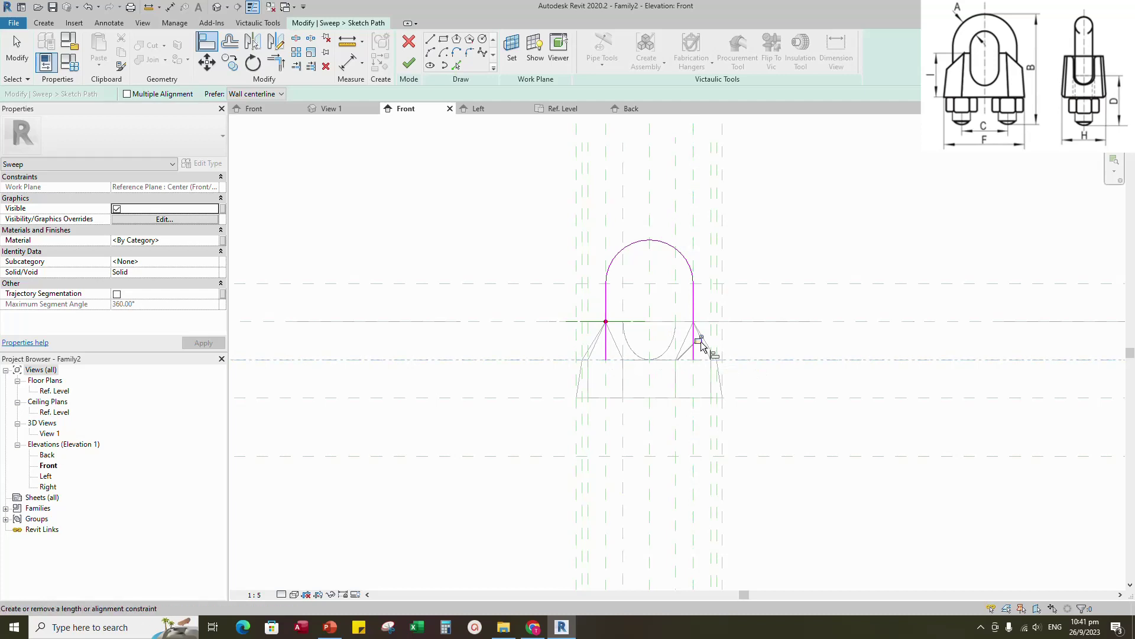
pyautogui.click(606, 397)
pyautogui.click(609, 349)
# - Align and lock the arc's two ends to the vertical reference planes, and finish the sweep path
pyautogui.click(694, 233)
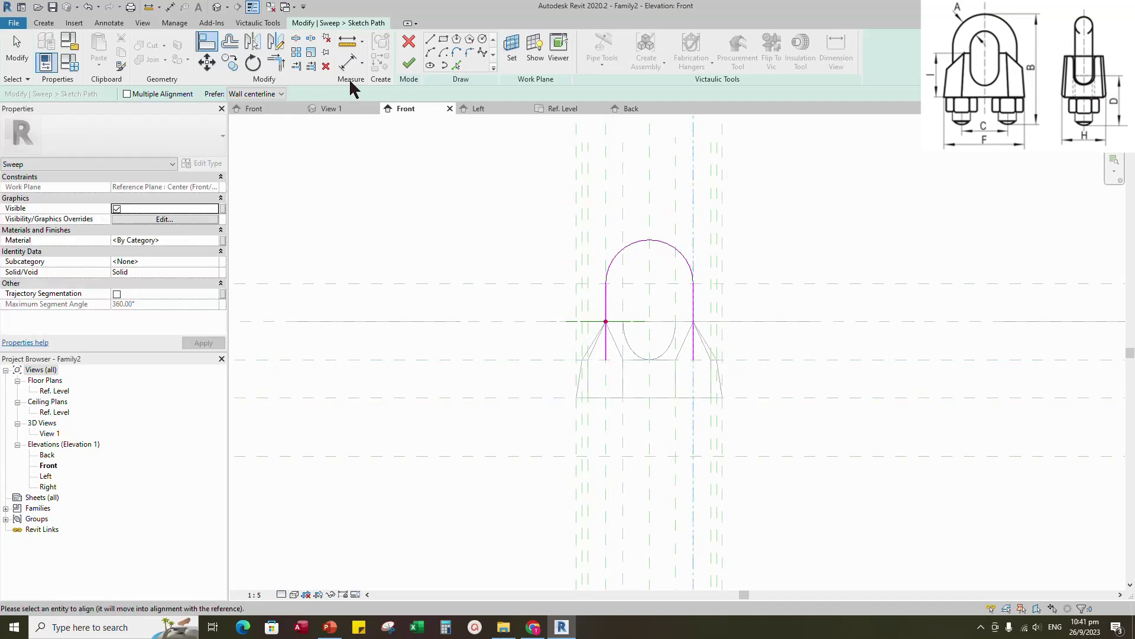
pyautogui.click(606, 226)
pyautogui.click(606, 286)
pyautogui.click(625, 373)
pyautogui.click(694, 221)
pyautogui.click(696, 227)
pyautogui.click(693, 286)
pyautogui.scroll(5, 705, 286)
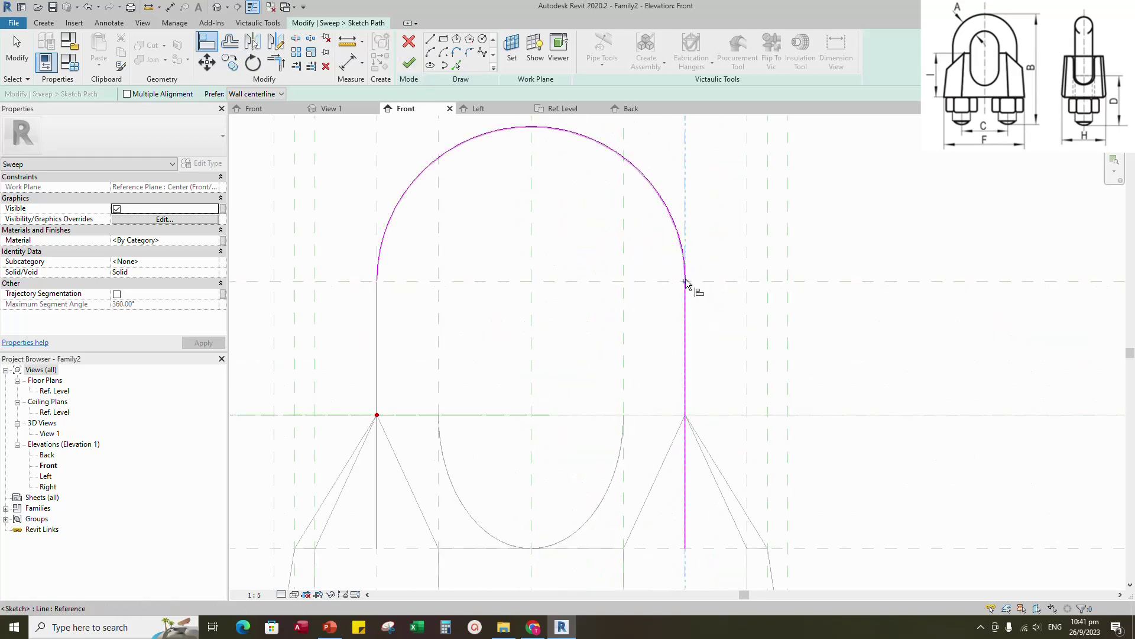
pyautogui.click(1112, 599)
pyautogui.scroll(-4, 727, 332)
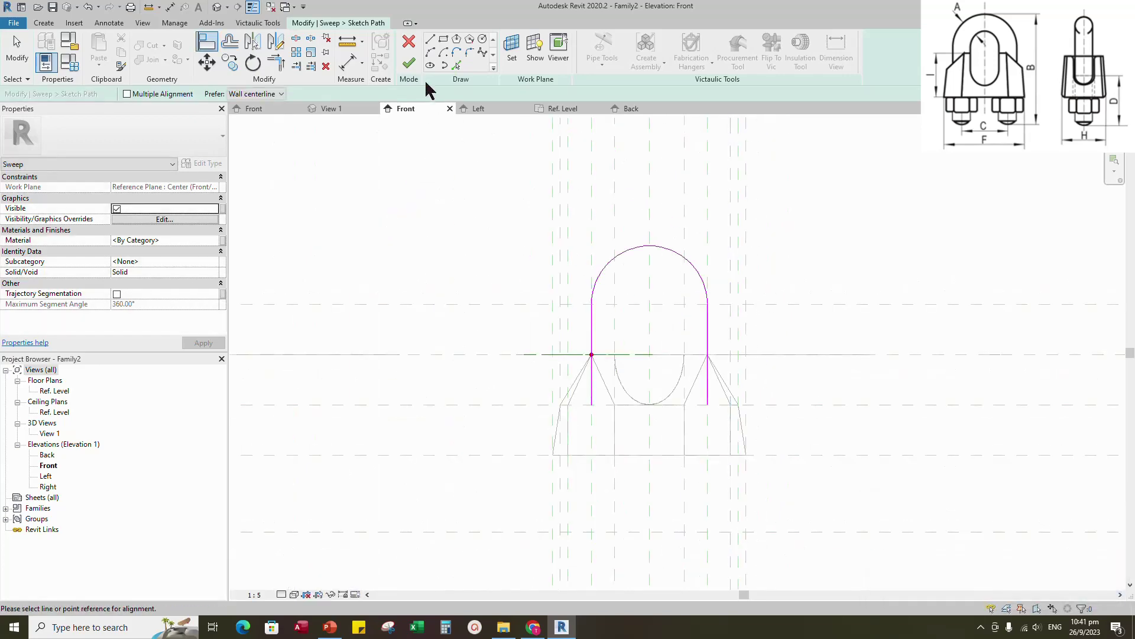
pyautogui.click(408, 62)
# - Edit the sweep profile in the Ref. Level plan and draw a round ellipse with 6 mm radii centred on the path
pyautogui.click(899, 65)
pyautogui.click(569, 428)
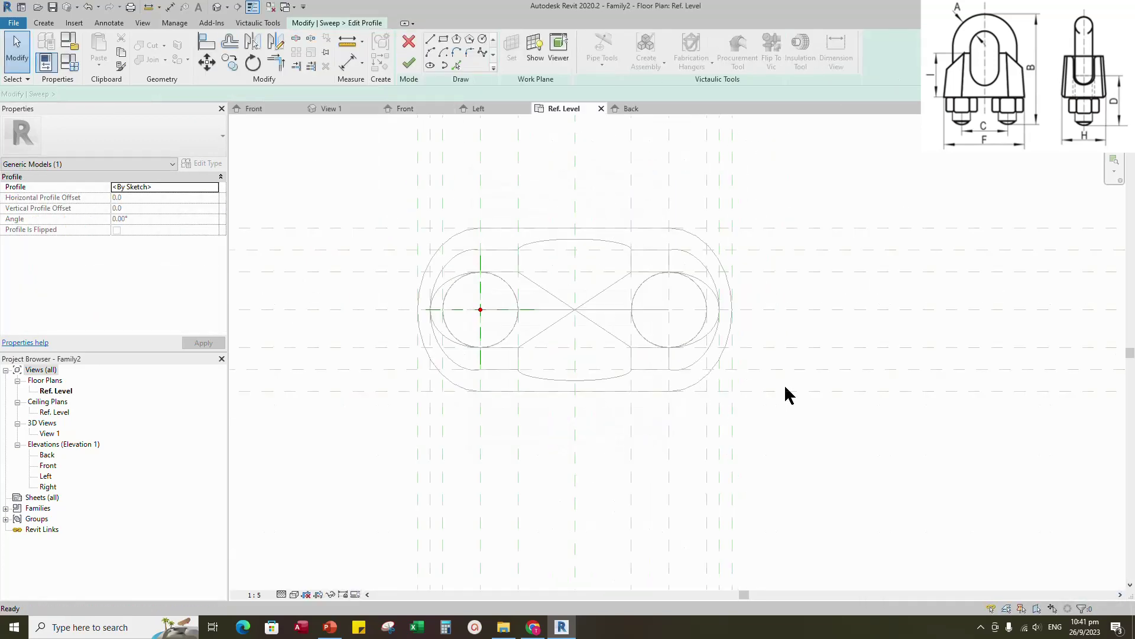
pyautogui.click(430, 65)
pyautogui.scroll(2, 479, 309)
pyautogui.click(477, 309)
pyautogui.click(527, 308)
pyautogui.click(488, 260)
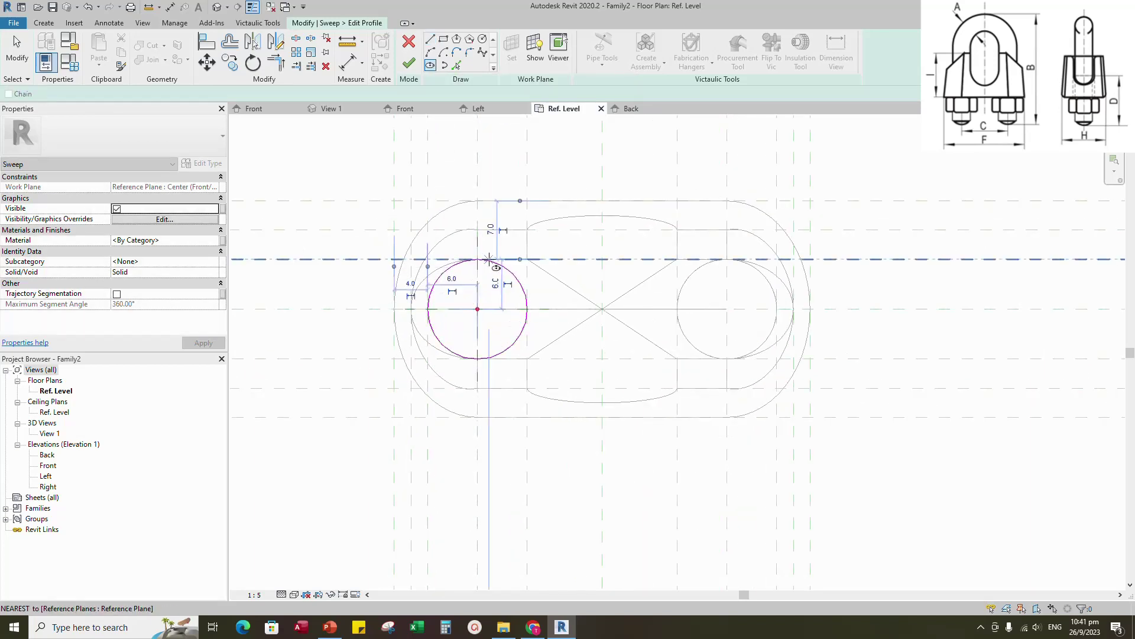
# - Align and lock the round profile's edges to the surrounding horizontal and vertical reference planes
pyautogui.click(208, 43)
pyautogui.click(334, 259)
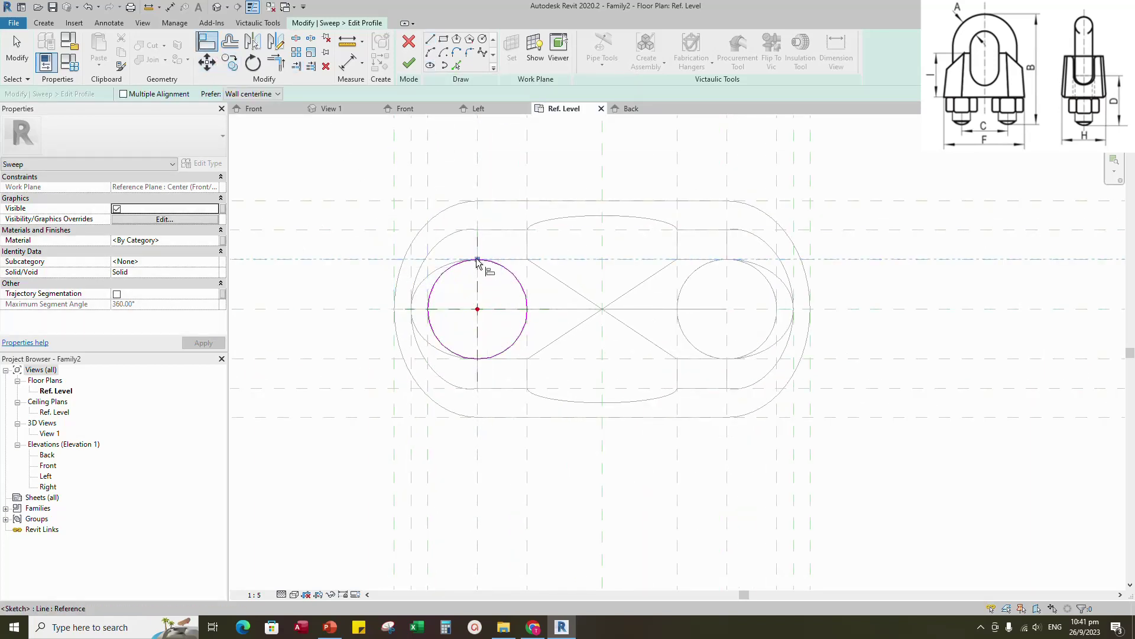
pyautogui.click(665, 285)
pyautogui.click(381, 359)
pyautogui.click(655, 378)
pyautogui.click(527, 404)
pyautogui.click(525, 308)
pyautogui.click(547, 372)
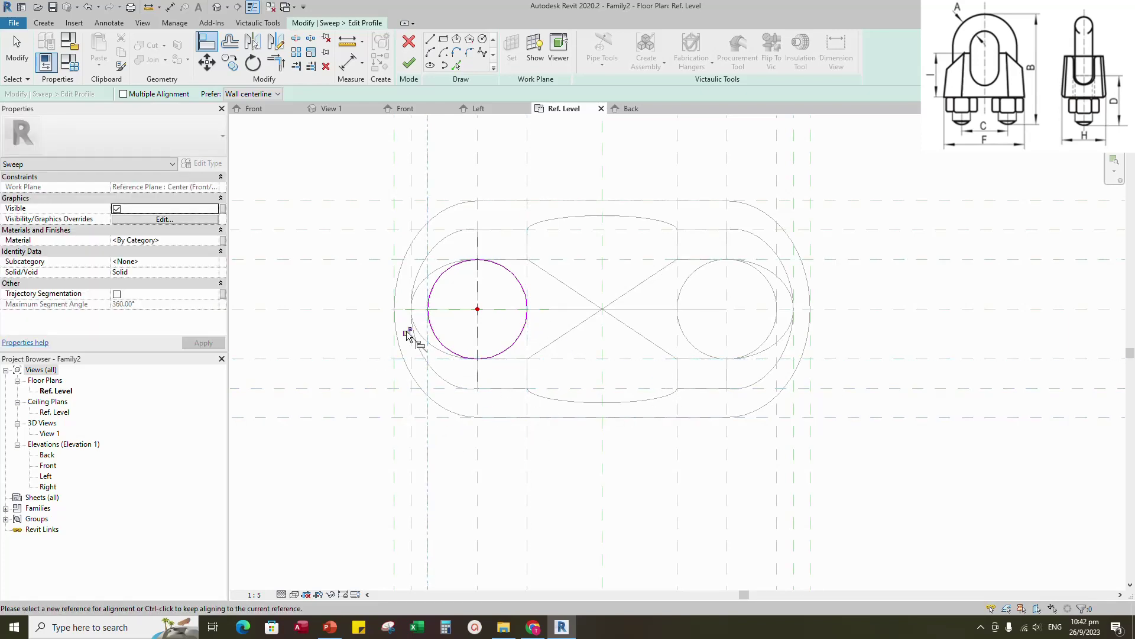
# - Finish the profile and the solid sweep, and check the U-bolt on the body in 3D
pyautogui.click(408, 63)
pyautogui.click(407, 63)
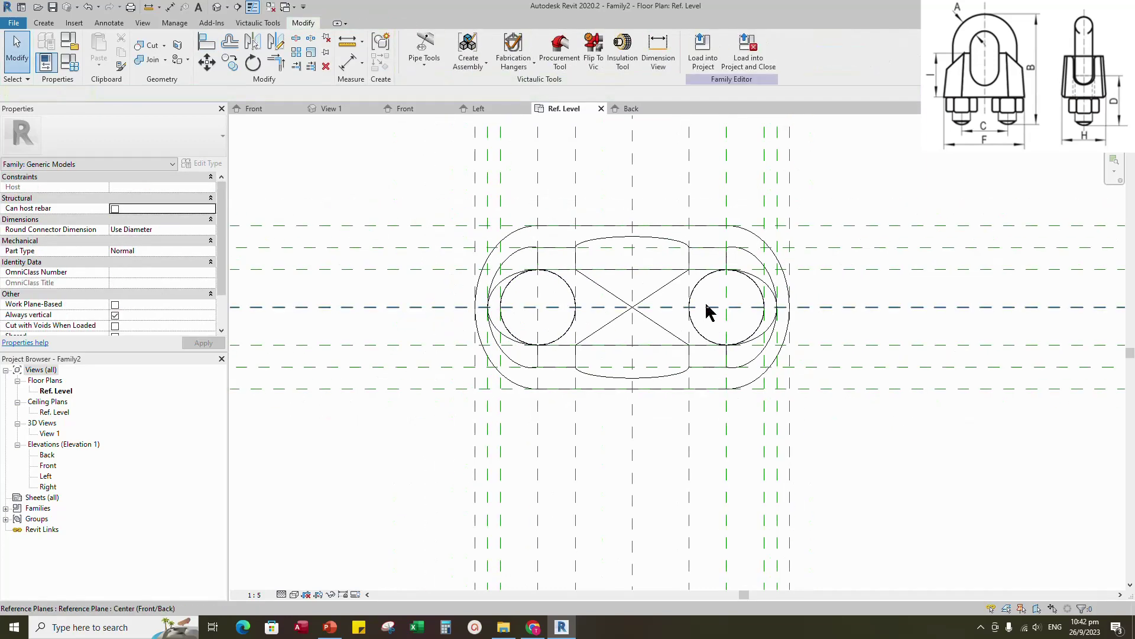
pyautogui.click(349, 108)
pyautogui.keyDown('shift'); pyautogui.moveTo(849, 385); pyautogui.dragTo(849, 344, button='middle'); pyautogui.keyUp('shift')
pyautogui.scroll(-2, 829, 310)
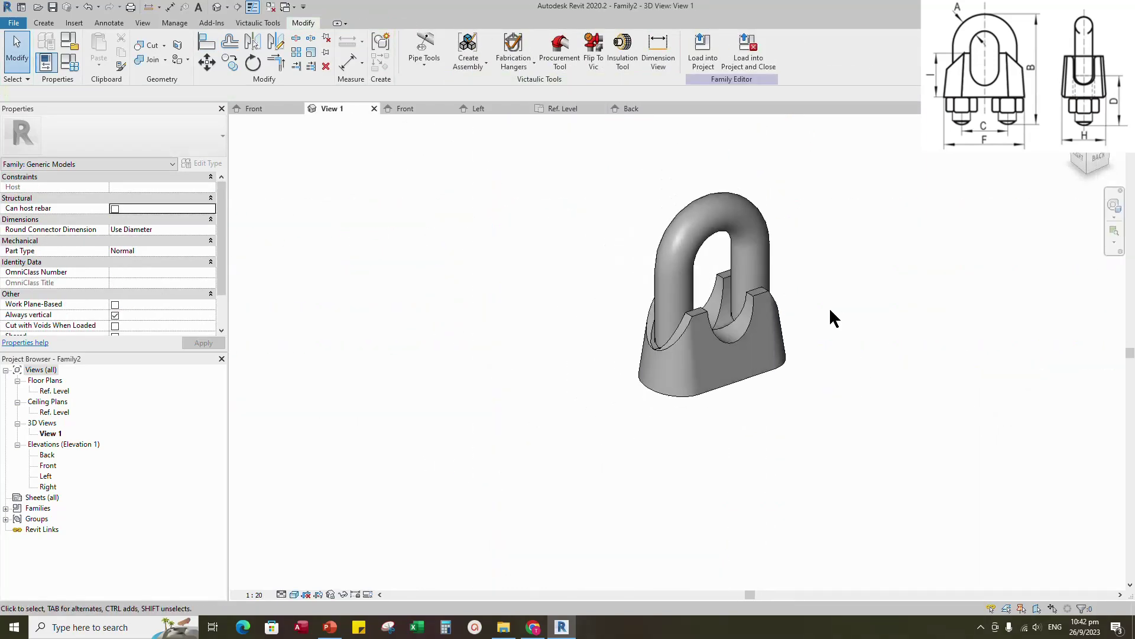
pyautogui.scroll(2, 895, 336)
pyautogui.scroll(-1, 897, 355)
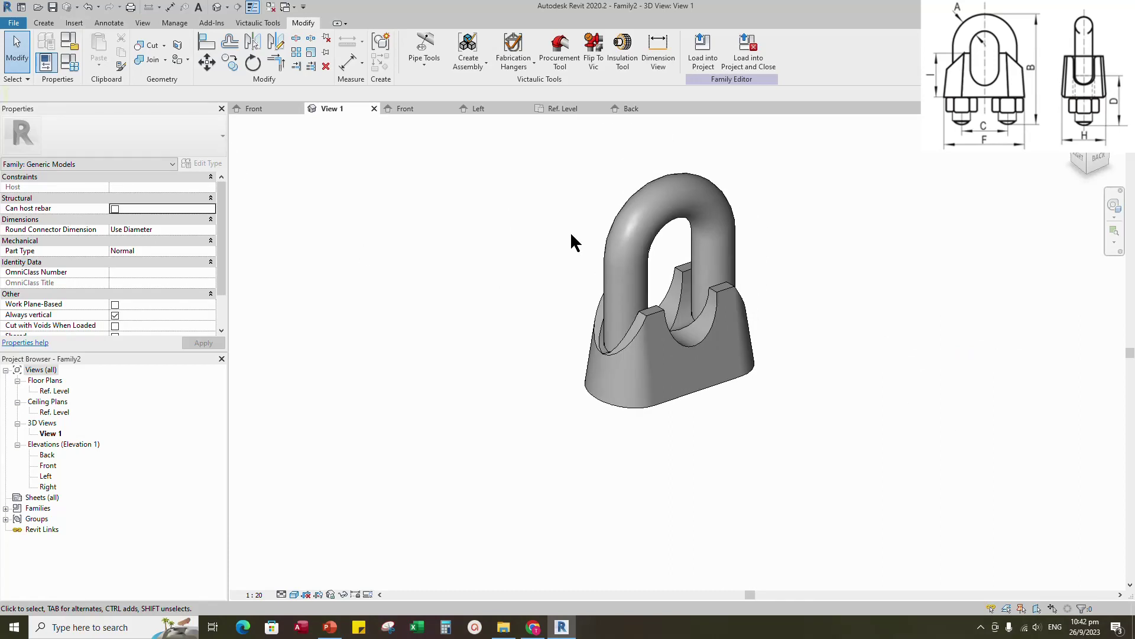
# - In the Ref. Level plan, load the families Hex Nut (Size_M10-100) and Thread Rod_1Side End
pyautogui.click(565, 109)
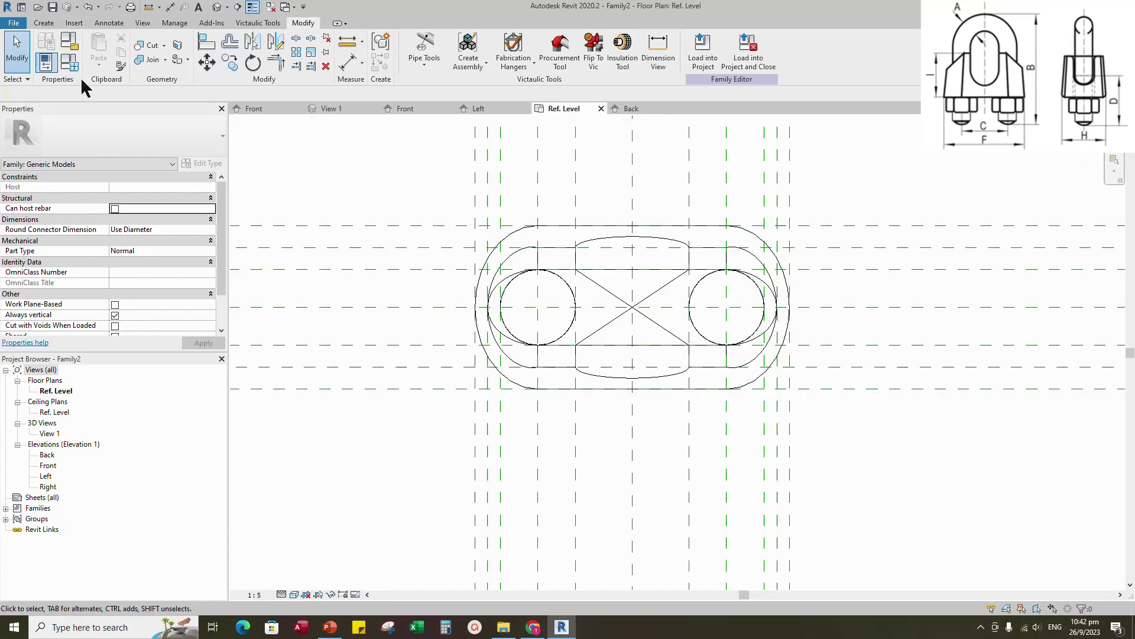
pyautogui.click(74, 22)
pyautogui.click(499, 50)
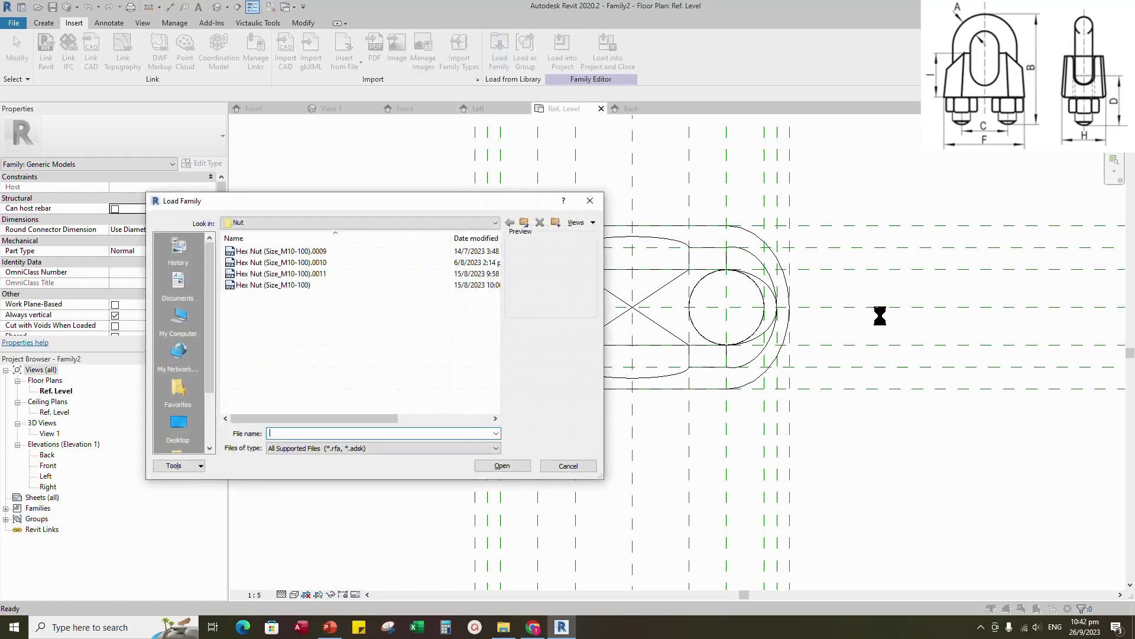
pyautogui.click(279, 286)
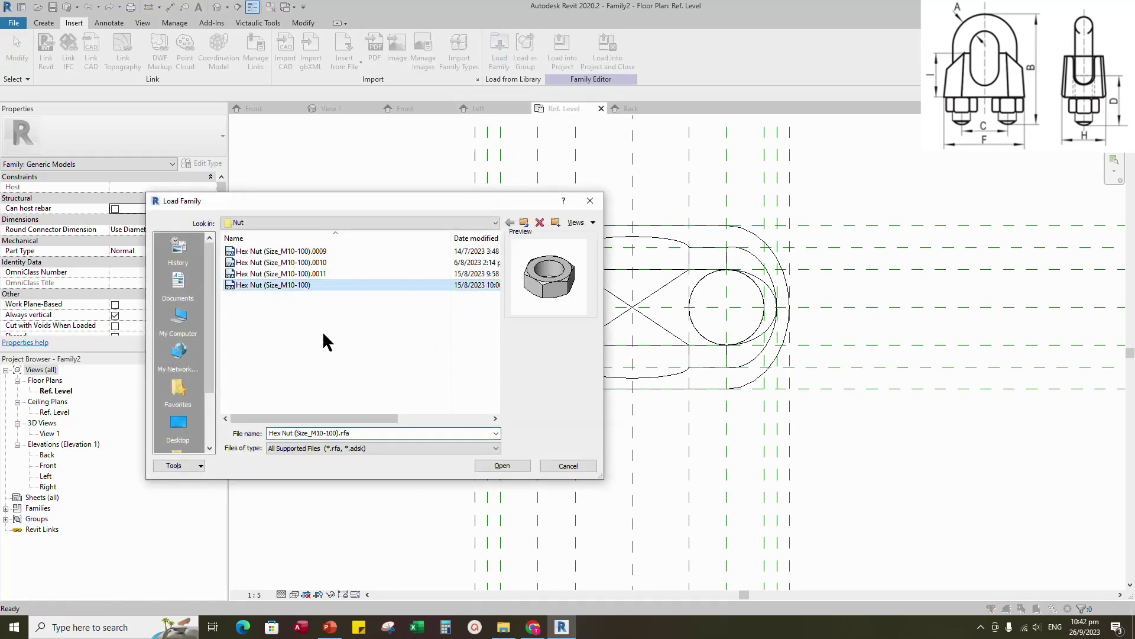
pyautogui.click(503, 466)
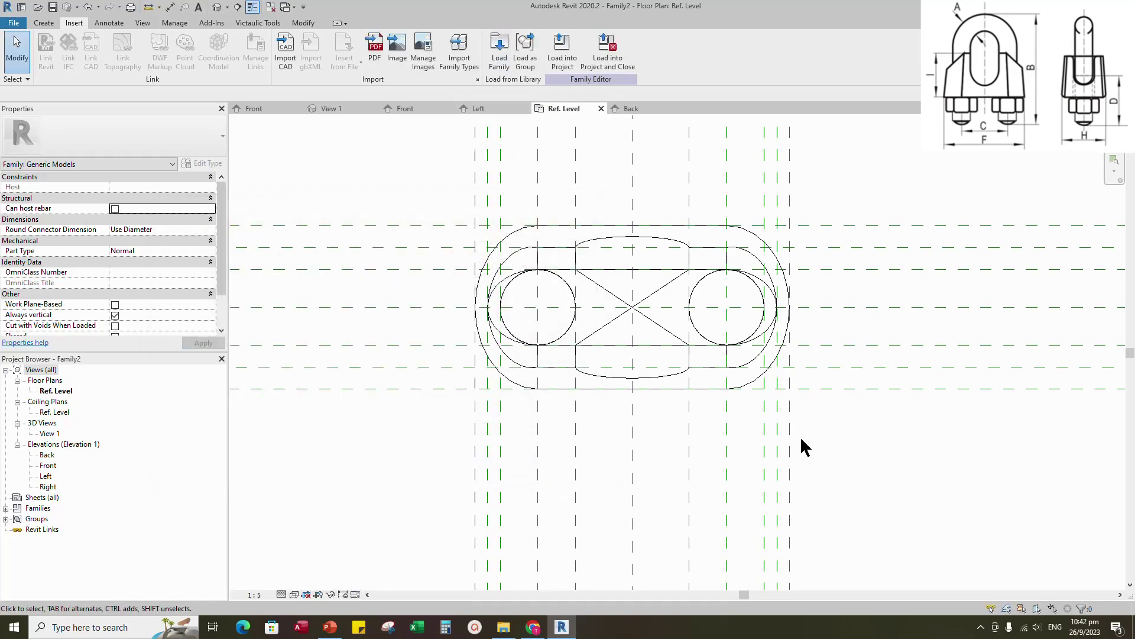
pyautogui.click(499, 50)
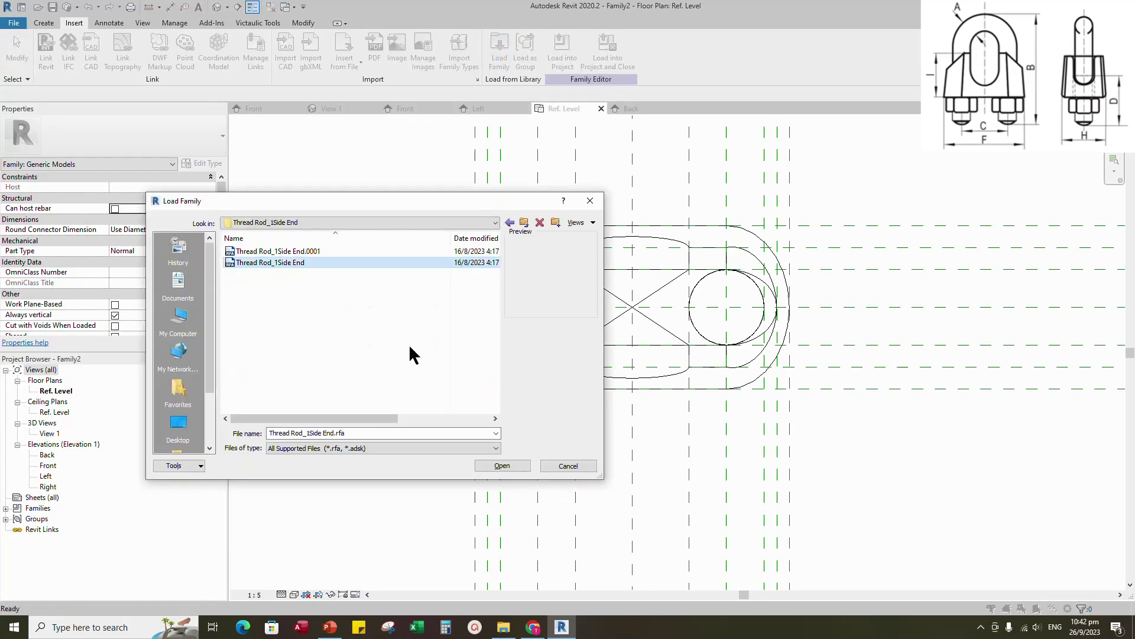
pyautogui.click(502, 466)
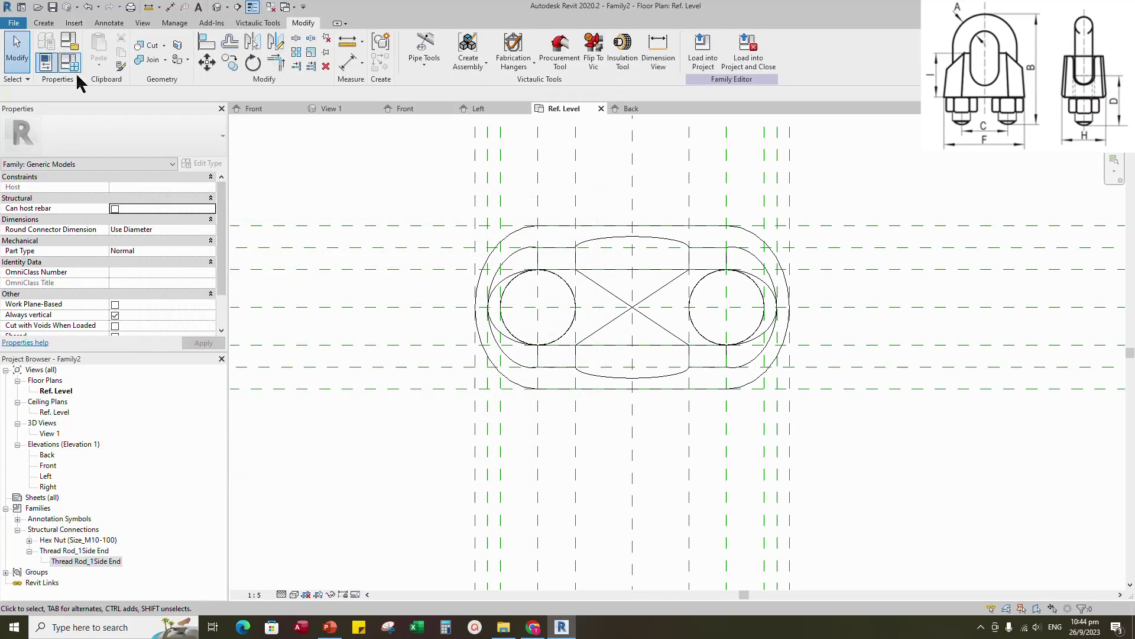
# - Import the Wire Rope Clip lookup table into the family
pyautogui.click(70, 62)
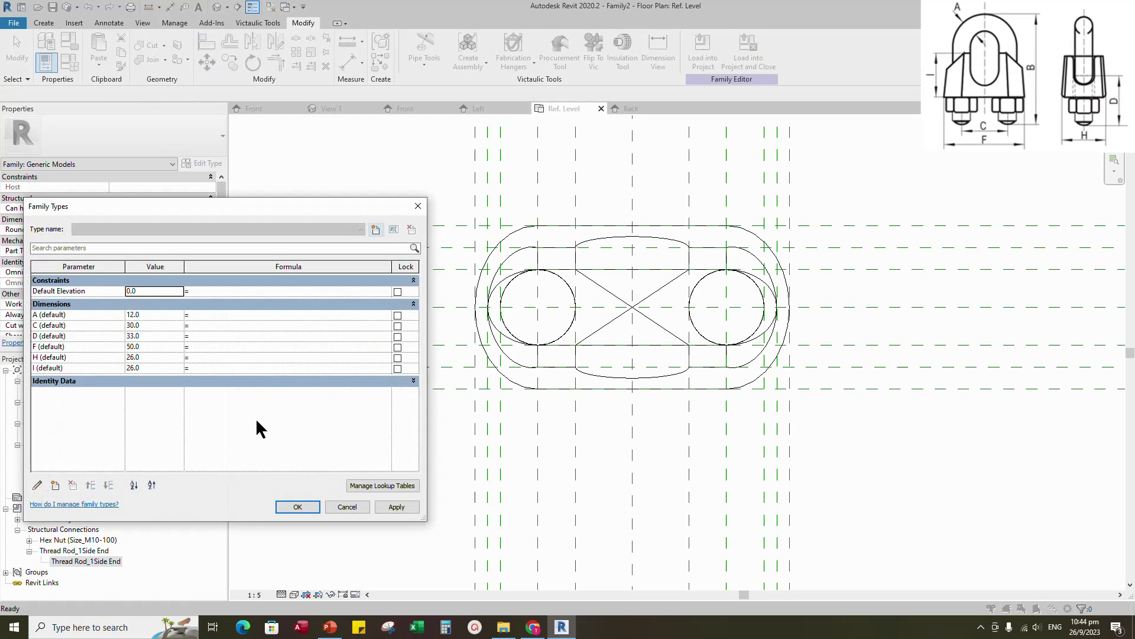
pyautogui.click(380, 486)
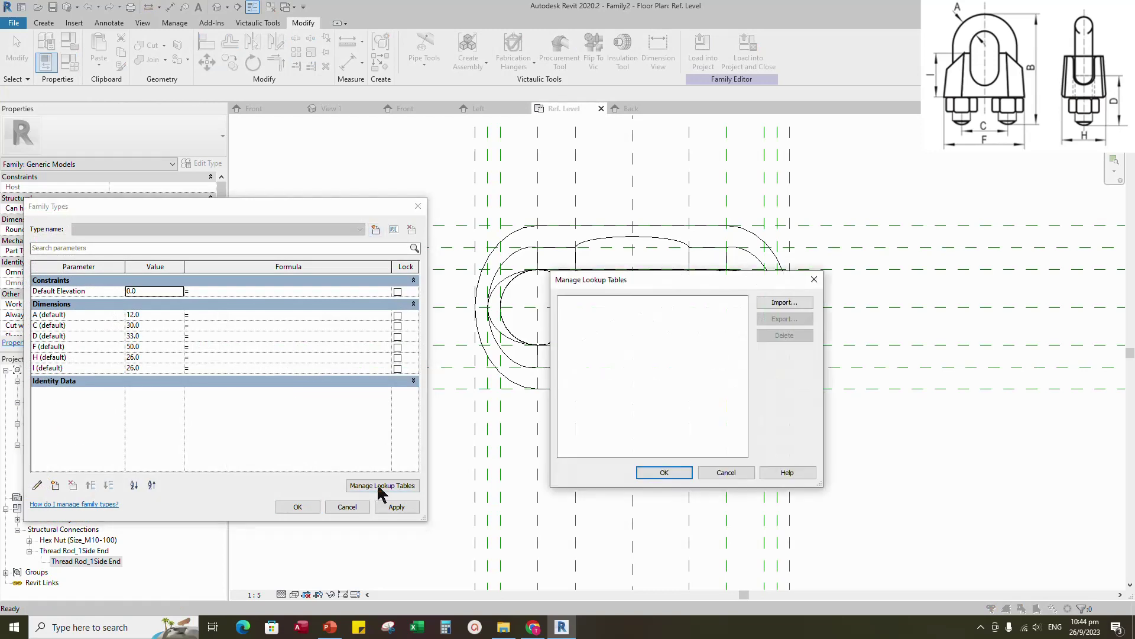
pyautogui.click(782, 303)
pyautogui.click(733, 228)
pyautogui.click(677, 439)
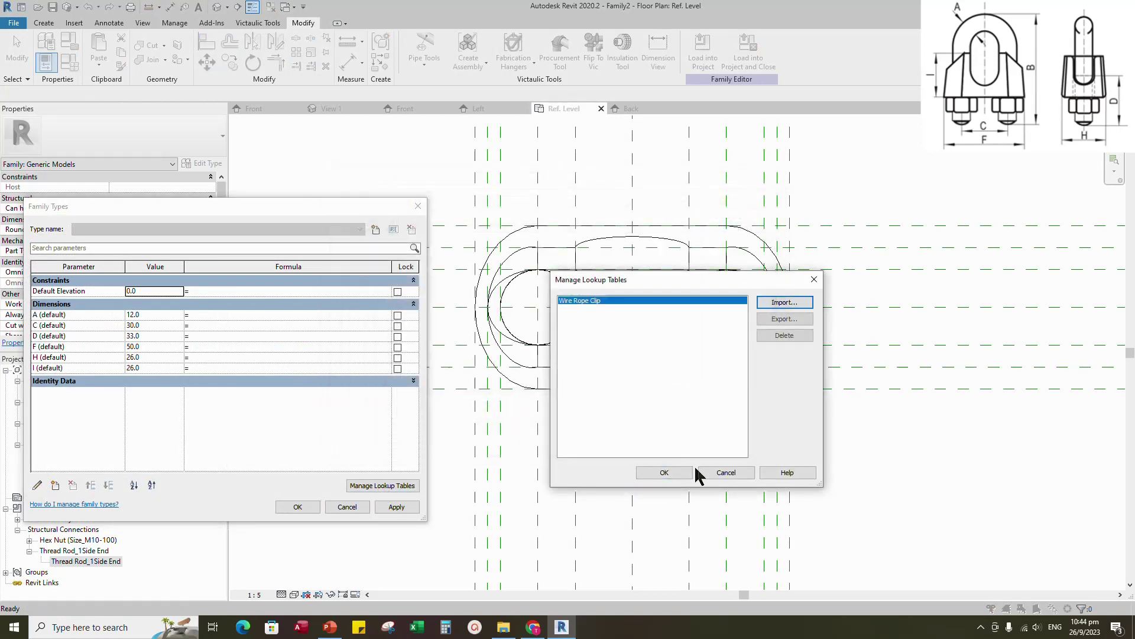
pyautogui.click(685, 473)
# - Add an instance text parameter named Lookup Table Name, grouped under Other, and set its value to Wire Rope Clip
pyautogui.click(54, 485)
pyautogui.write('Lookup Table Name')
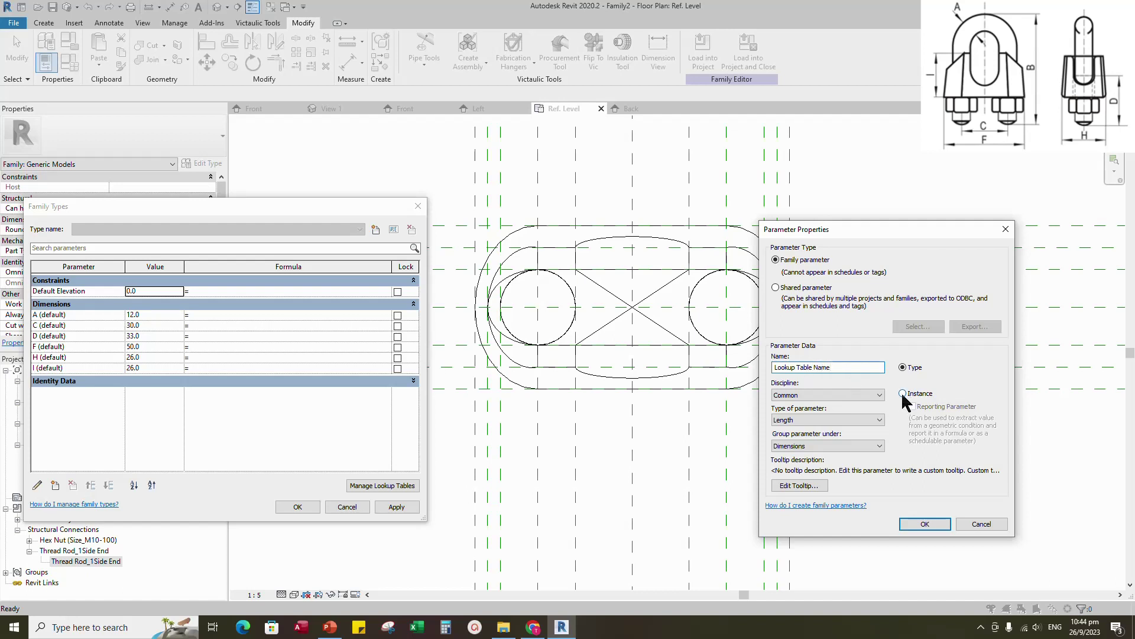
pyautogui.click(902, 393)
pyautogui.click(802, 419)
pyautogui.click(793, 441)
pyautogui.click(794, 444)
pyautogui.click(798, 323)
pyautogui.click(925, 524)
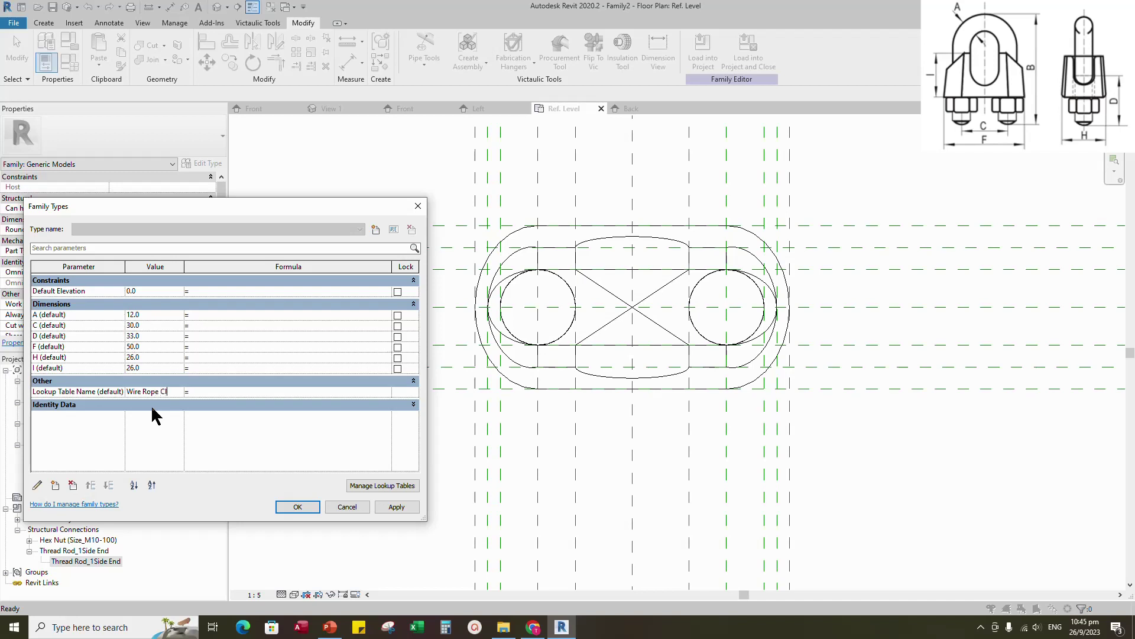
pyautogui.click(396, 507)
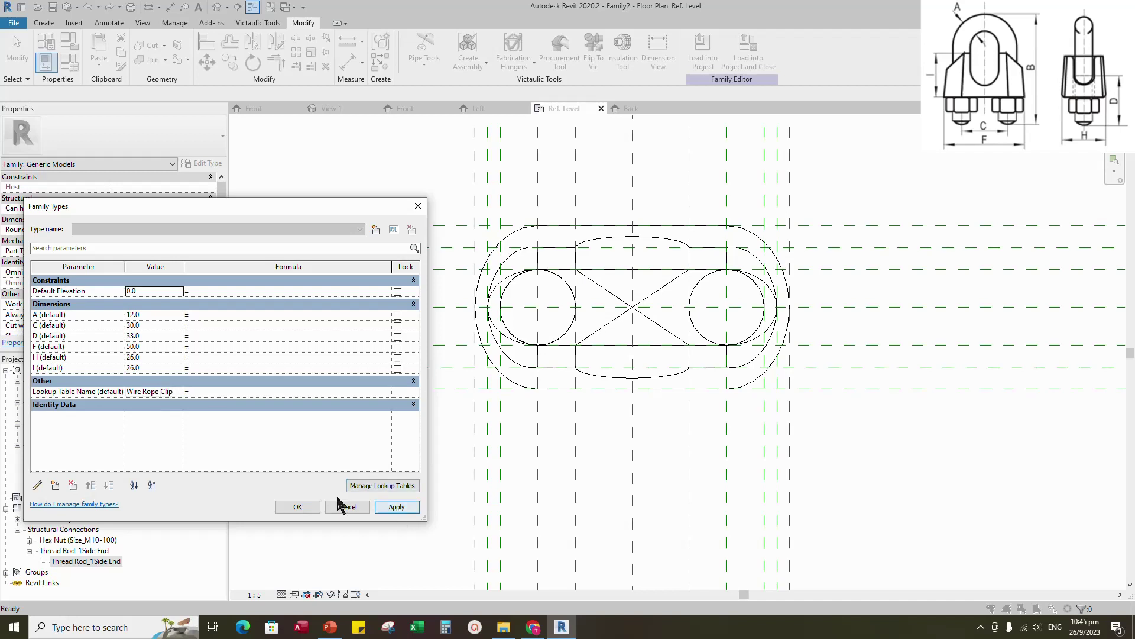
pyautogui.moveTo(125, 267); pyautogui.dragTo(113, 268)
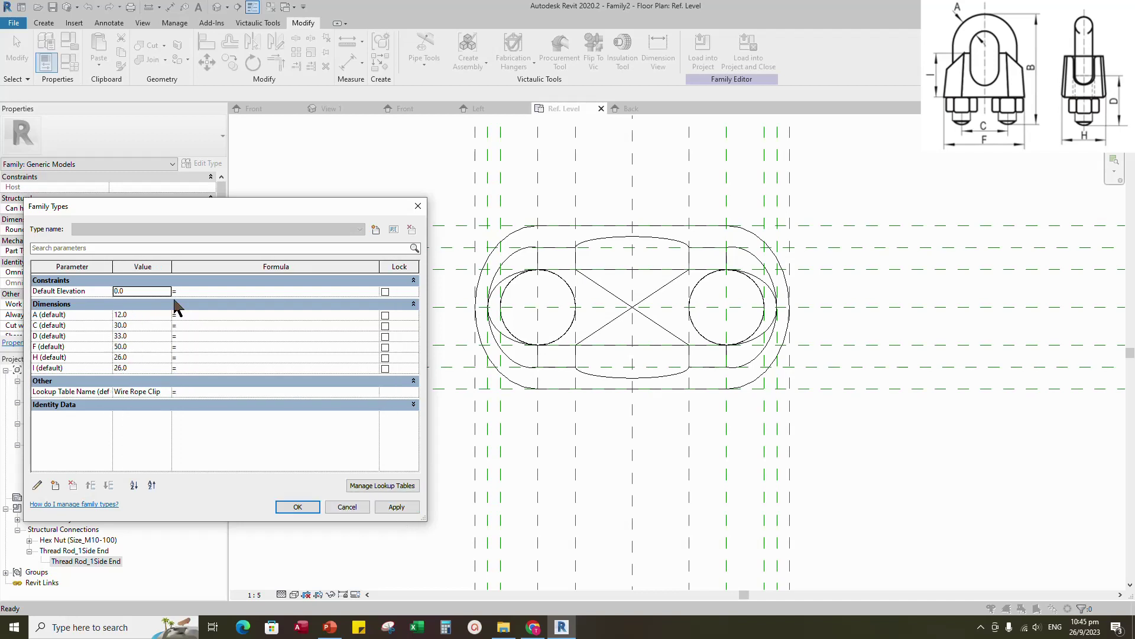
# - Add an instance length parameter named RD, grouped under Dimensions
pyautogui.click(55, 485)
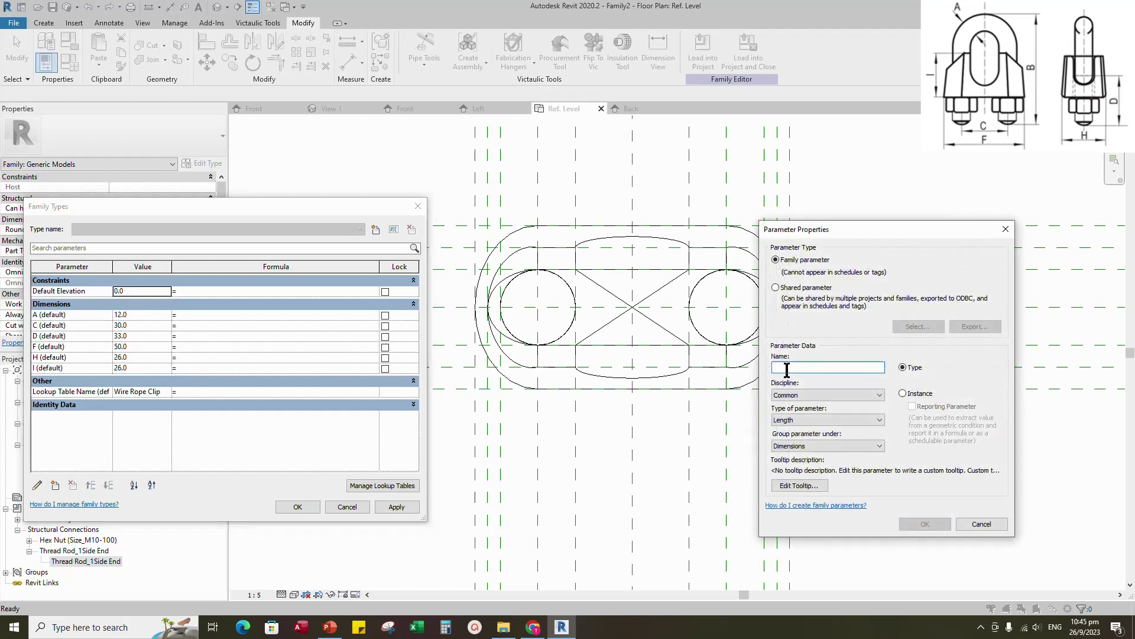
pyautogui.write('RD')
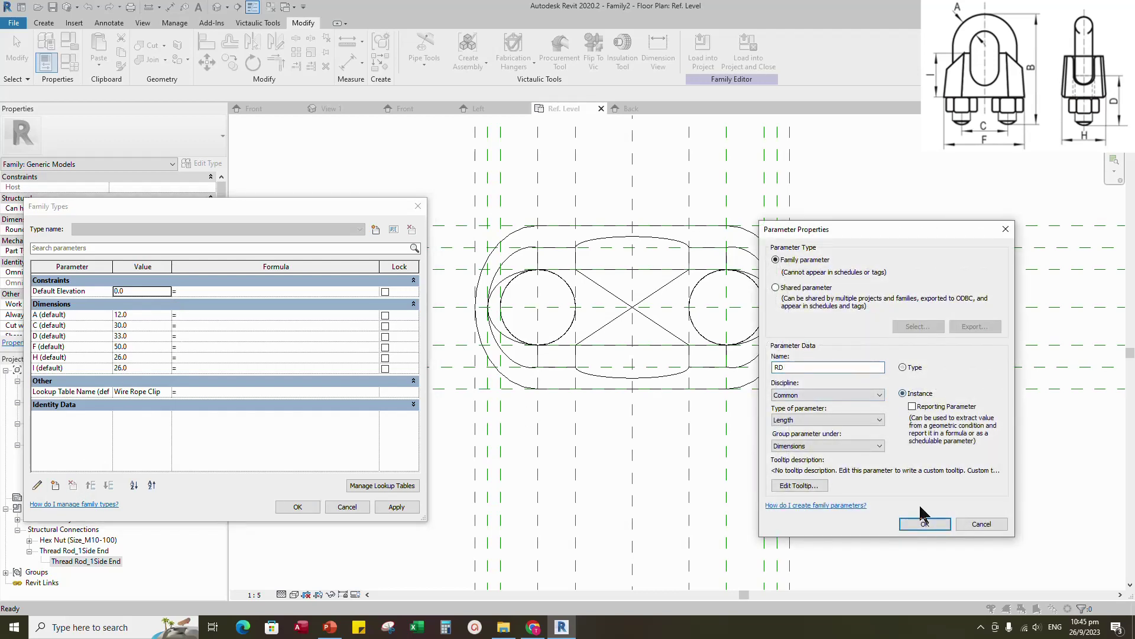
pyautogui.click(925, 524)
# - Move the RD parameter to the head of the Dimensions group and set its value to 16
pyautogui.click(62, 378)
pyautogui.click(90, 485)
pyautogui.click(90, 485)
pyautogui.click(90, 484)
pyautogui.click(91, 485)
pyautogui.click(91, 485)
pyautogui.click(90, 485)
pyautogui.click(94, 318)
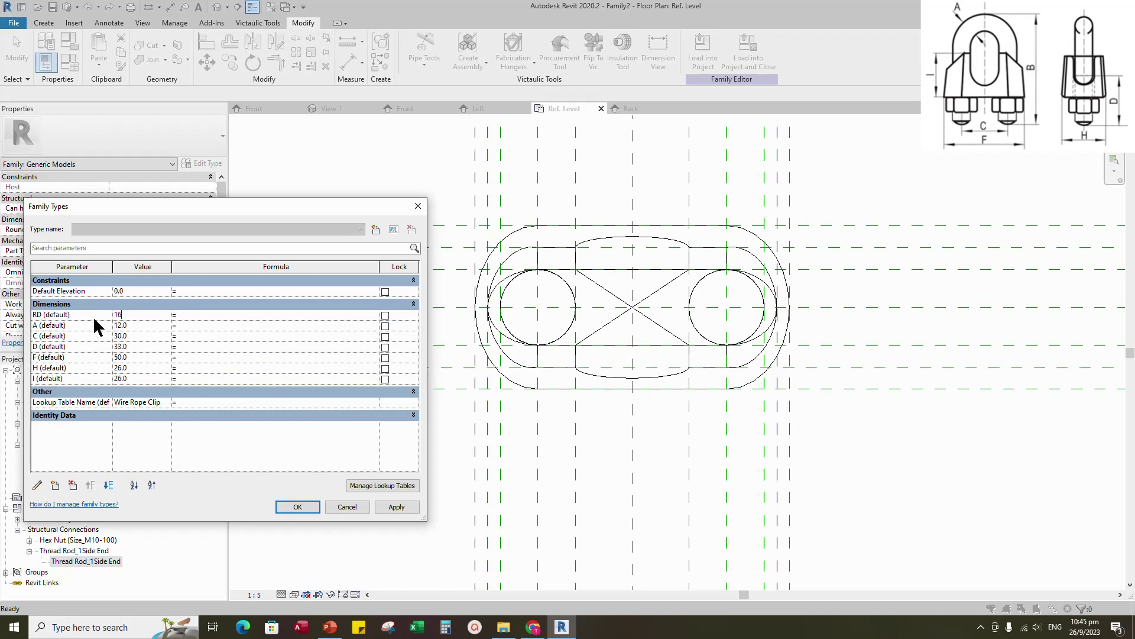
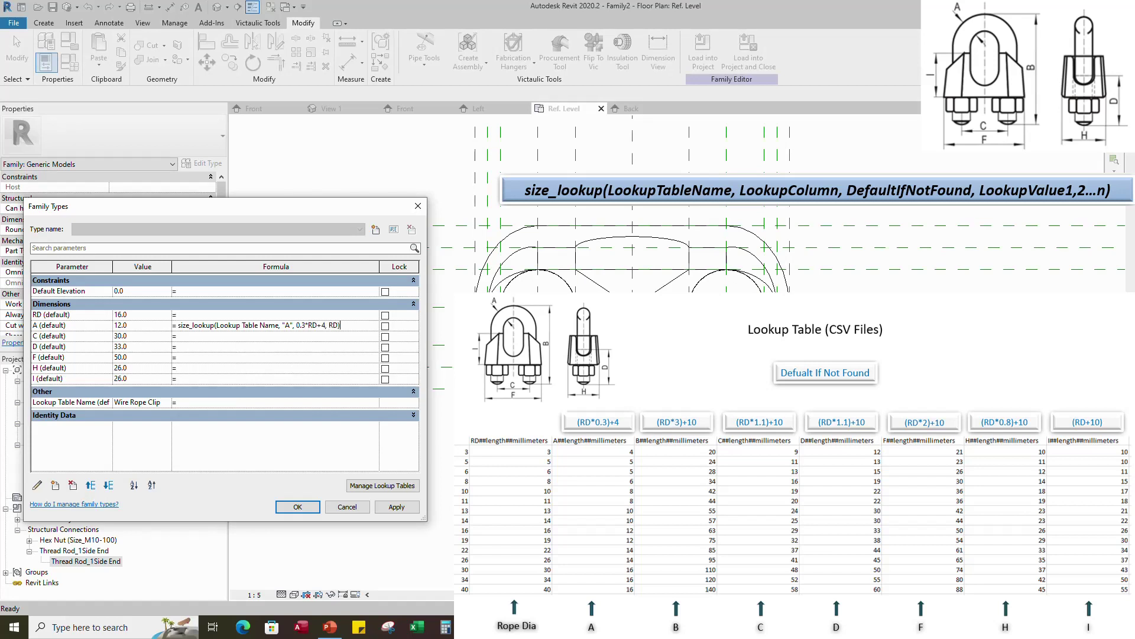
# - Apply A's size_lookup formula with default 0.3*RD+4, and set C's formula to size_lookup(Lookup Table Name, "C", 3 * RD + 10 mm, RD)
pyautogui.click(396, 507)
pyautogui.moveTo(181, 325); pyautogui.dragTo(371, 349)
pyautogui.hotkey('ctrl', 'c')
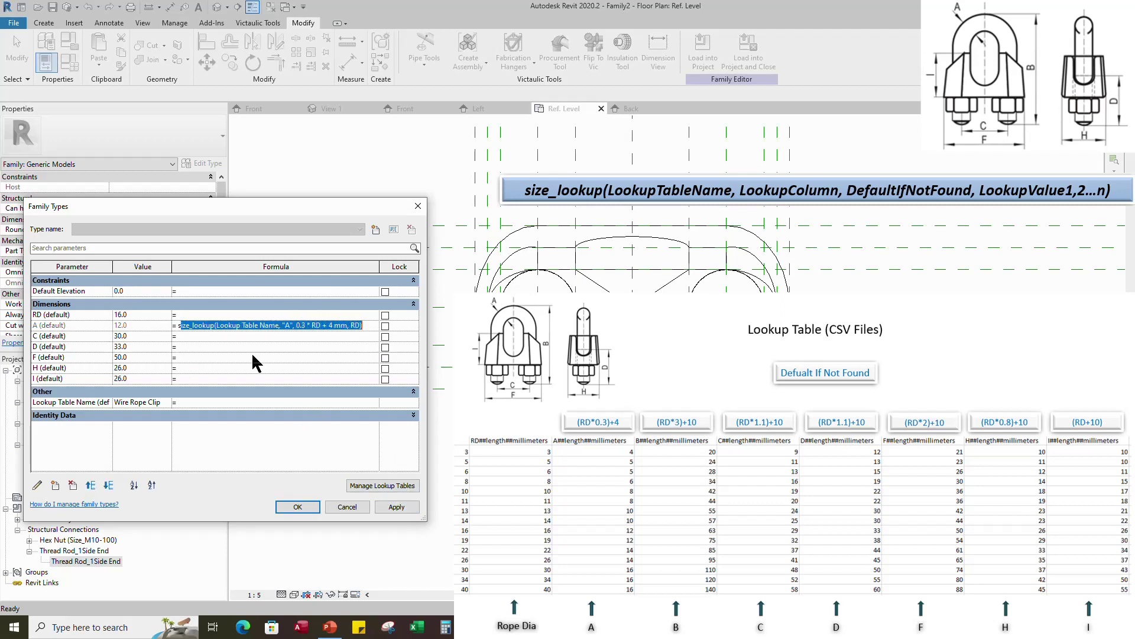
pyautogui.click(182, 333)
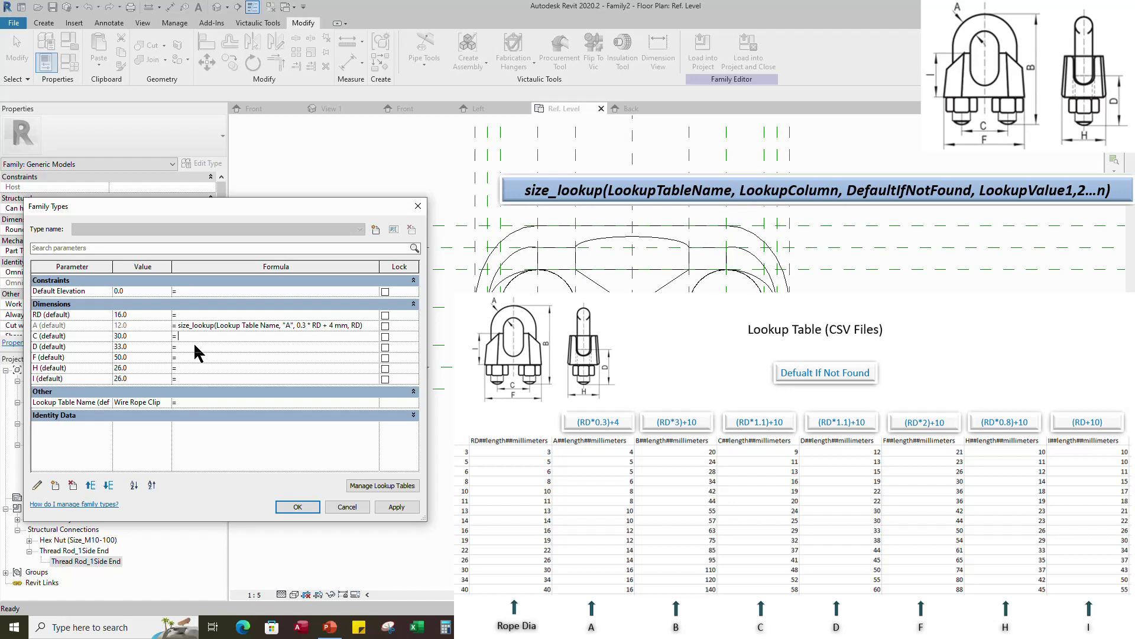
pyautogui.hotkey('ctrl', 'v')
pyautogui.write('s')
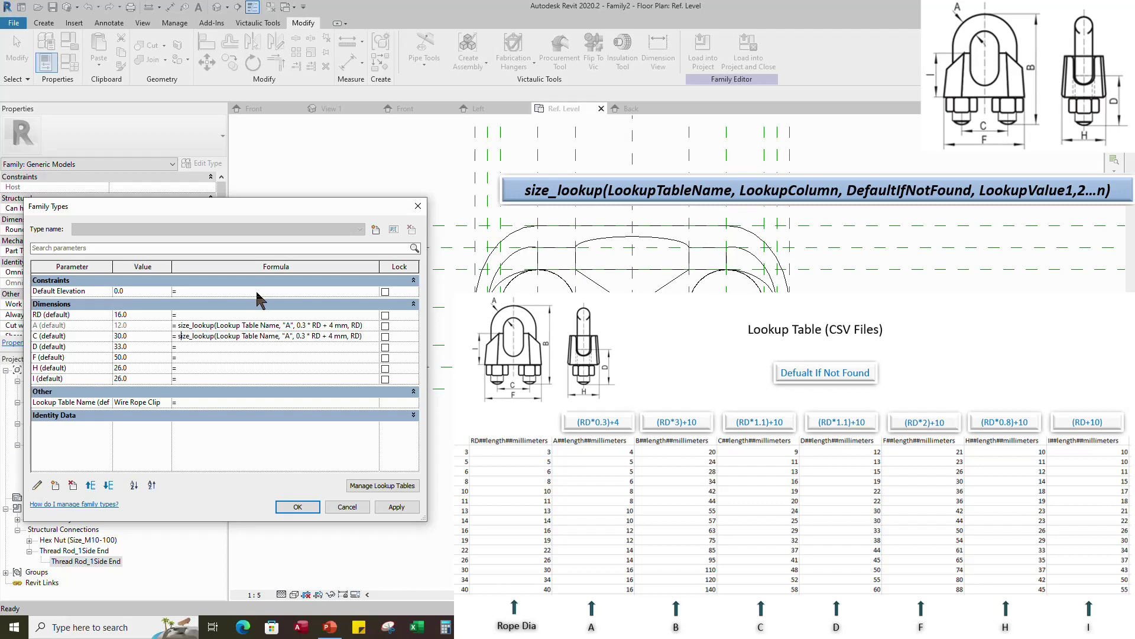
pyautogui.press('BackSpace')
pyautogui.write('C')
pyautogui.press('Right')
pyautogui.press('Right')
pyautogui.press('Right')
pyautogui.press('Right')
pyautogui.click(399, 506)
pyautogui.click(179, 338)
pyautogui.moveTo(177, 337); pyautogui.dragTo(372, 338)
pyautogui.hotkey('ctrl', 'c')
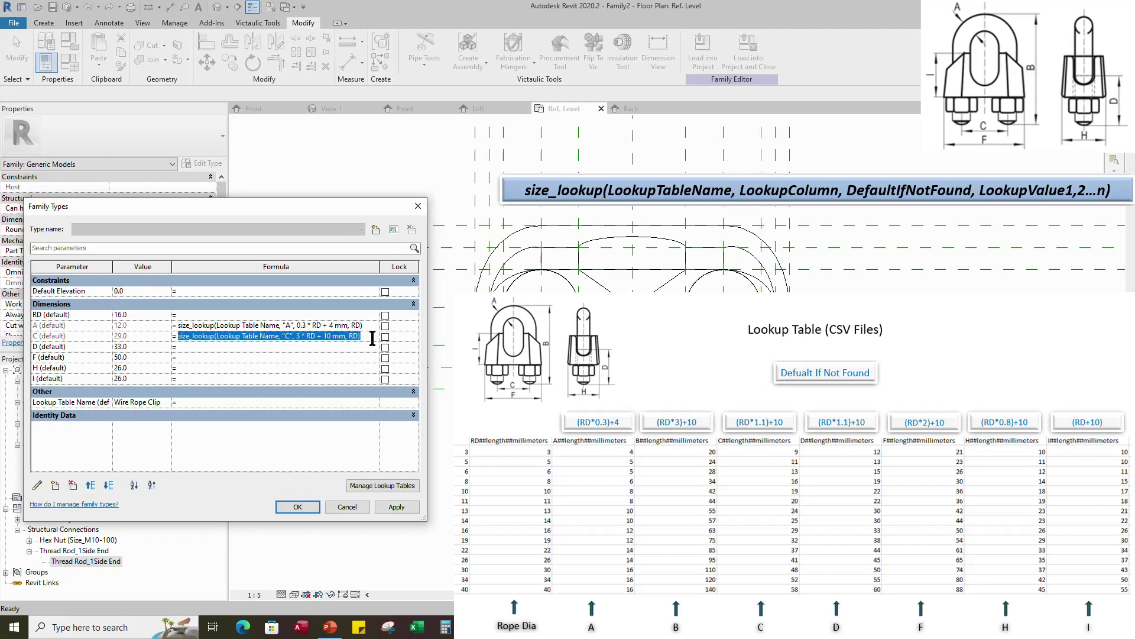
pyautogui.click(191, 349)
pyautogui.hotkey('ctrl', 'v')
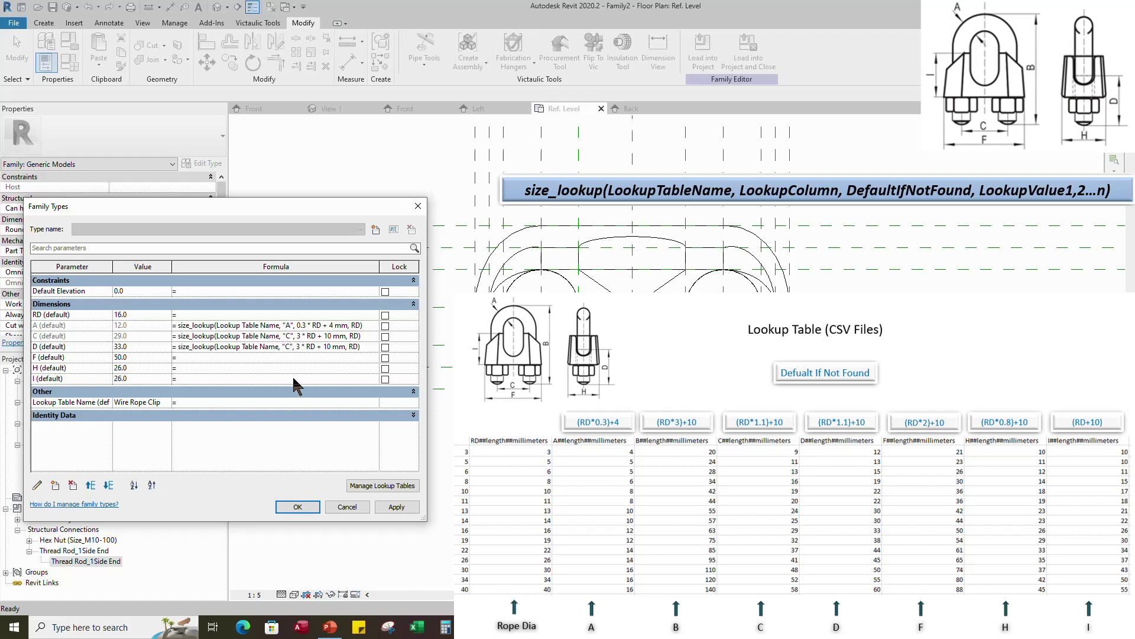
pyautogui.press('BackSpace')
pyautogui.write('D')
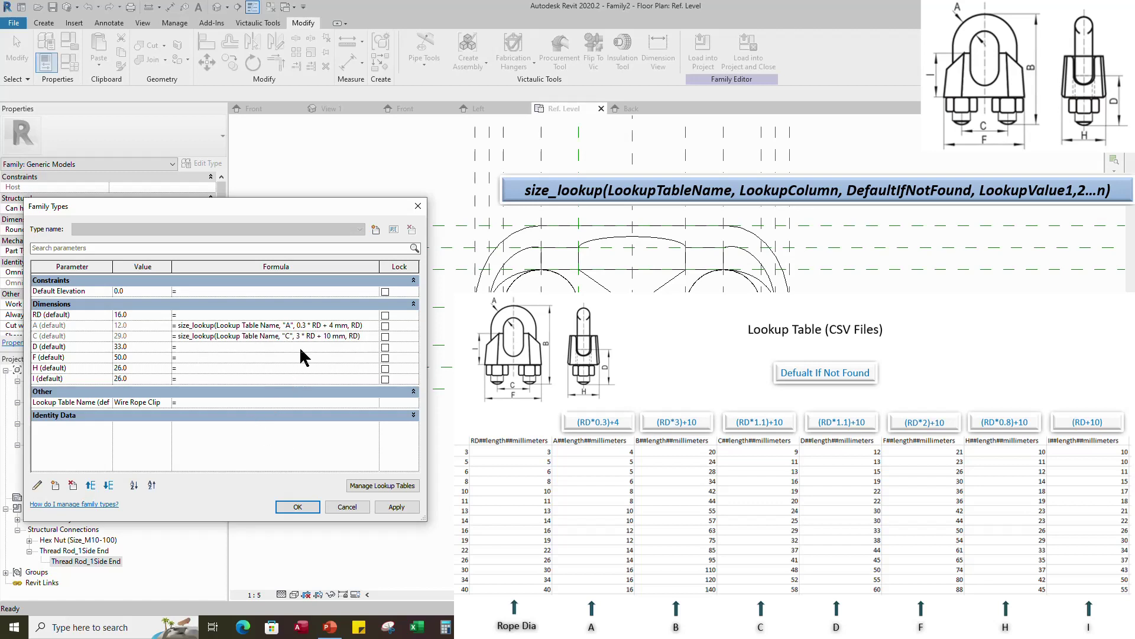
# - Correct the RD multiplier in parameter C's lookup formula to 1.1 and apply the change
pyautogui.press('BackSpace')
pyautogui.write('1.1')
pyautogui.click(396, 507)
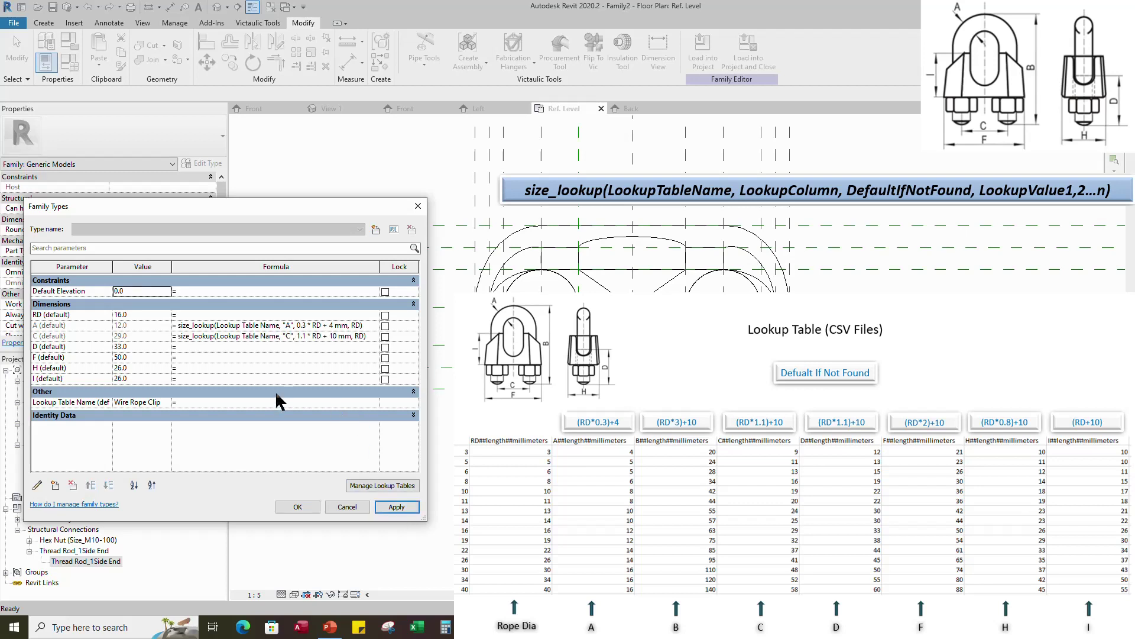
# - Set parameter D's formula to size_lookup(Lookup Table Name, "D", 1.1 * RD + 10 mm, RD) and apply it
pyautogui.moveTo(178, 336); pyautogui.dragTo(396, 345)
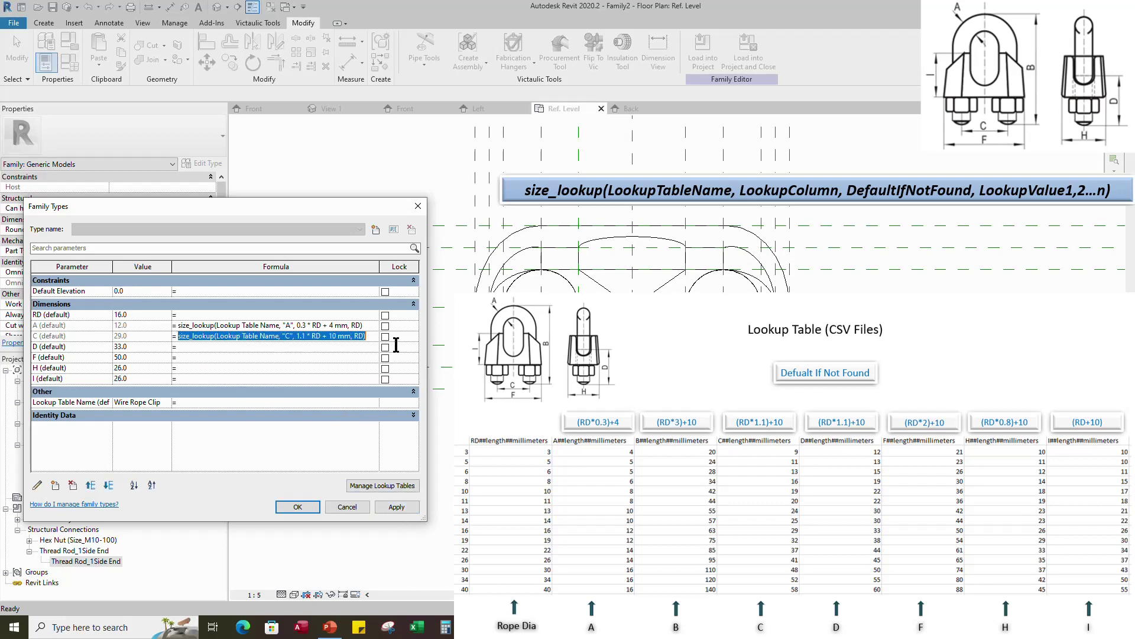
pyautogui.hotkey('ctrl', 'c')
pyautogui.click(184, 346)
pyautogui.hotkey('ctrl', 'v')
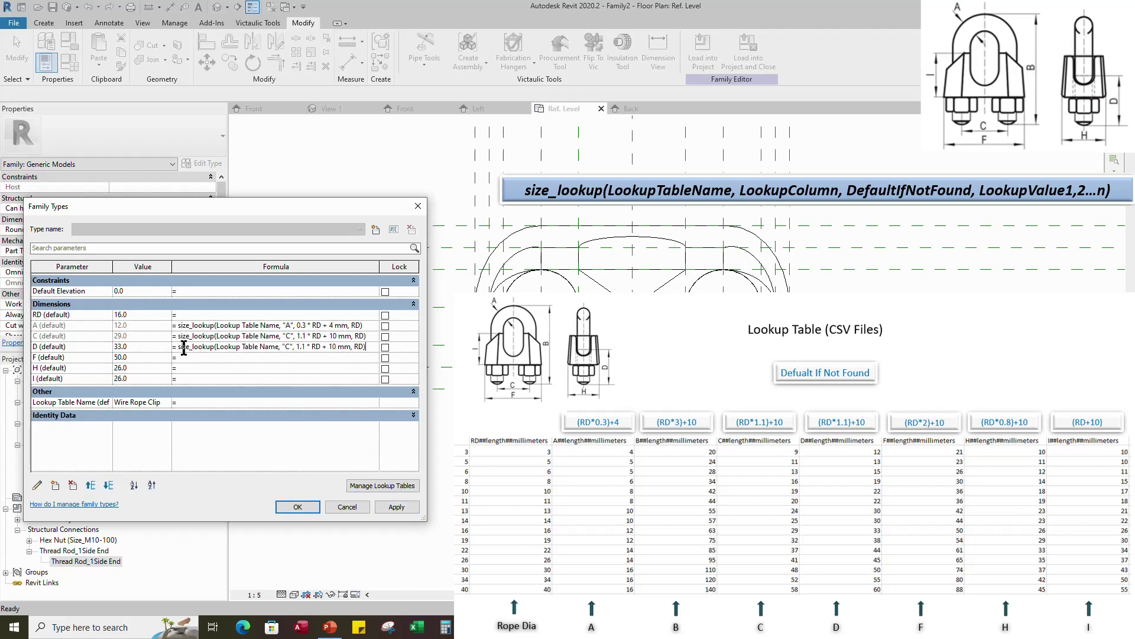
pyautogui.click(290, 347)
pyautogui.press('BackSpace')
pyautogui.write('D')
pyautogui.click(397, 507)
# - Set parameter F's formula to size_lookup(Lookup Table Name, "F", 2 * RD + 10 mm, RD) and apply it
pyautogui.hotkey('ctrl', 'v')
pyautogui.click(290, 357)
pyautogui.press('BackSpace')
pyautogui.write('F')
pyautogui.click(304, 356)
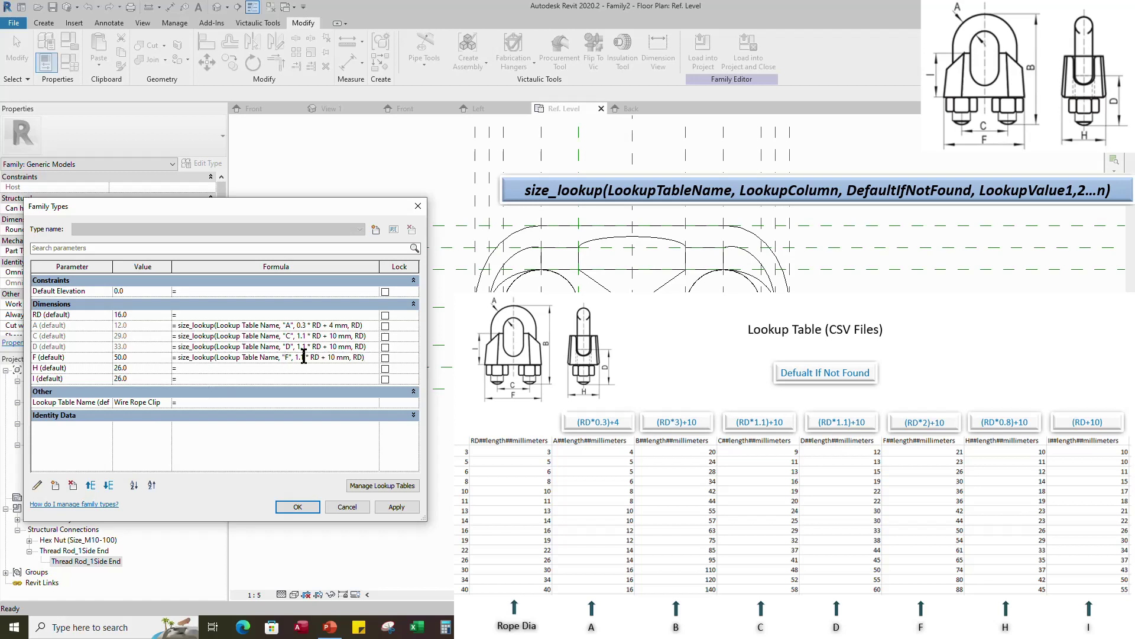
pyautogui.press('BackSpace')
pyautogui.press('BackSpace')
pyautogui.press('BackSpace')
pyautogui.write('2')
pyautogui.click(396, 507)
# - Set parameter H's formula to size_lookup(Lookup Table Name, "H", 0.8 * RD + 10 mm, RD) and apply it
pyautogui.click(180, 368)
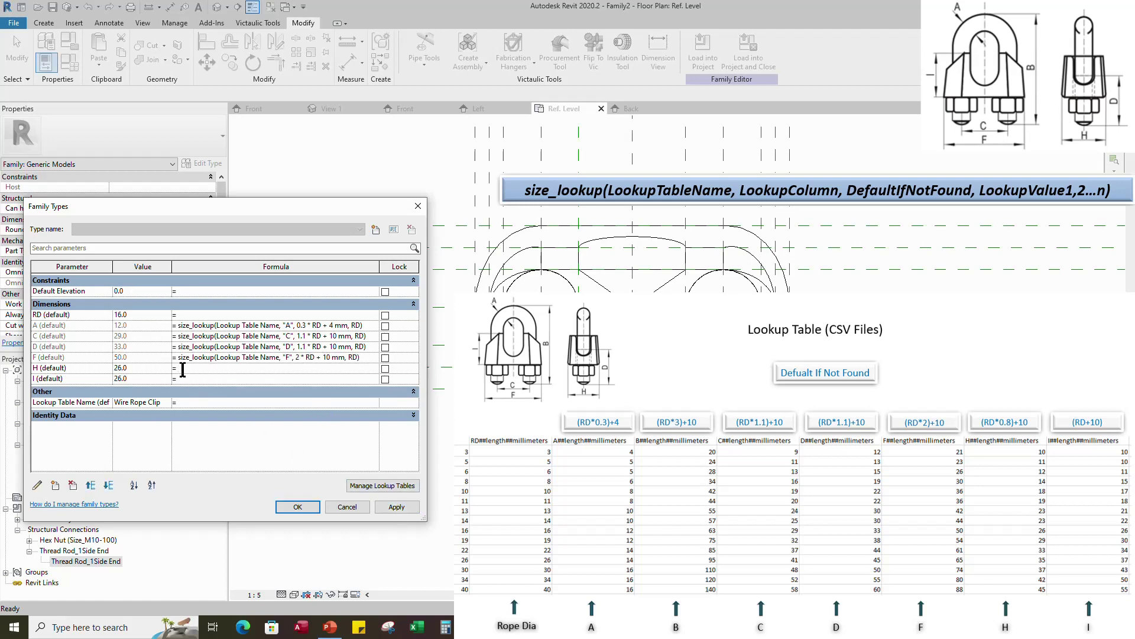
pyautogui.hotkey('ctrl', 'v')
pyautogui.click(290, 367)
pyautogui.press('BackSpace')
pyautogui.write('H')
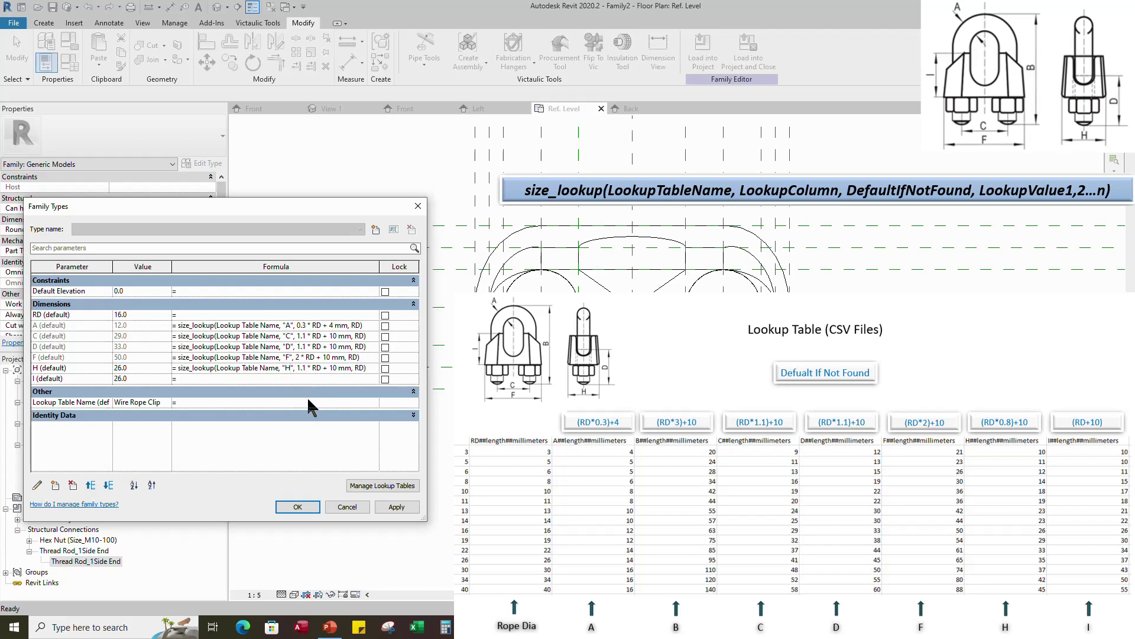
pyautogui.press('Right')
pyautogui.press('Right')
pyautogui.press('Right')
pyautogui.press('Delete')
pyautogui.press('Delete')
pyautogui.press('Delete')
pyautogui.write('0.8')
pyautogui.click(395, 506)
# - Set parameter I's formula to size_lookup(Lookup Table Name, "I", RD + 10 mm, RD) and accept the family types
pyautogui.click(197, 380)
pyautogui.hotkey('ctrl', 'v')
pyautogui.press('Left')
pyautogui.press('Left')
pyautogui.press('Left')
pyautogui.press('Left')
pyautogui.press('Left')
pyautogui.press('Left')
pyautogui.press('Left')
pyautogui.press('Left')
pyautogui.press('Left')
pyautogui.press('Left')
pyautogui.press('Left')
pyautogui.press('Left')
pyautogui.press('Left')
pyautogui.press('Left')
pyautogui.press('Left')
pyautogui.press('Left')
pyautogui.press('Left')
pyautogui.press('Left')
pyautogui.press('Left')
pyautogui.press('Left')
pyautogui.press('BackSpace')
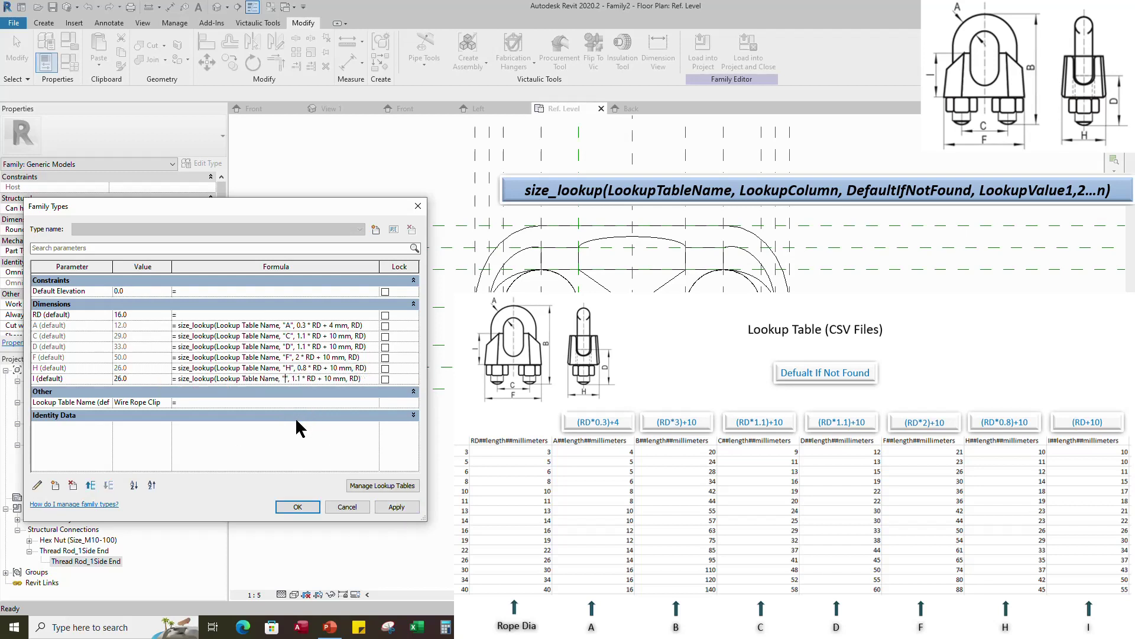
pyautogui.write('I')
pyautogui.click(395, 507)
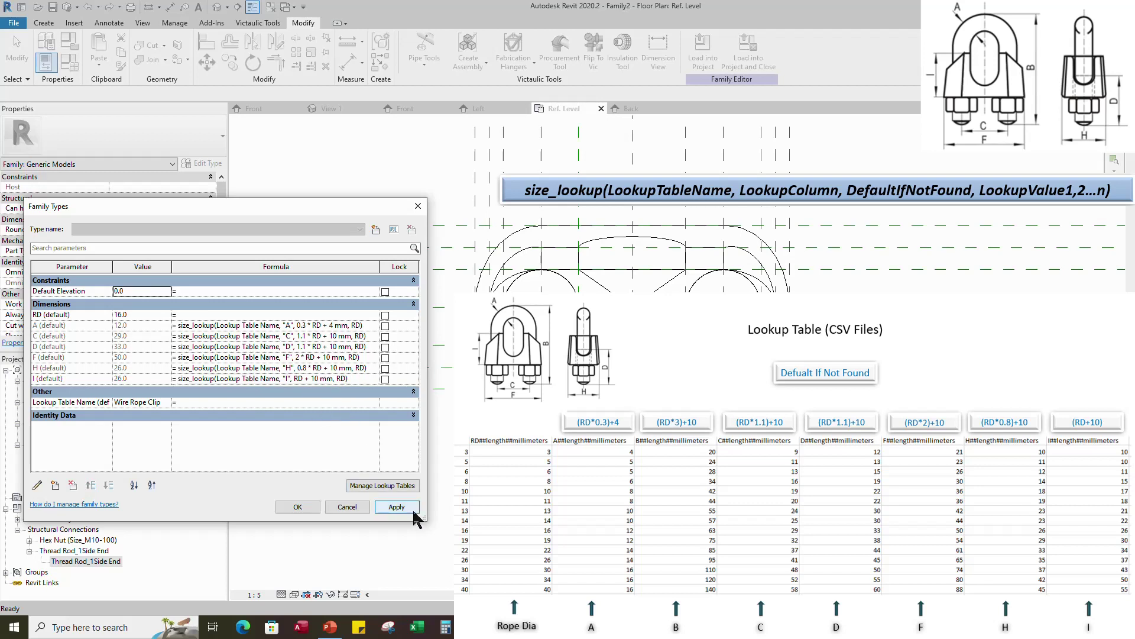
pyautogui.click(297, 507)
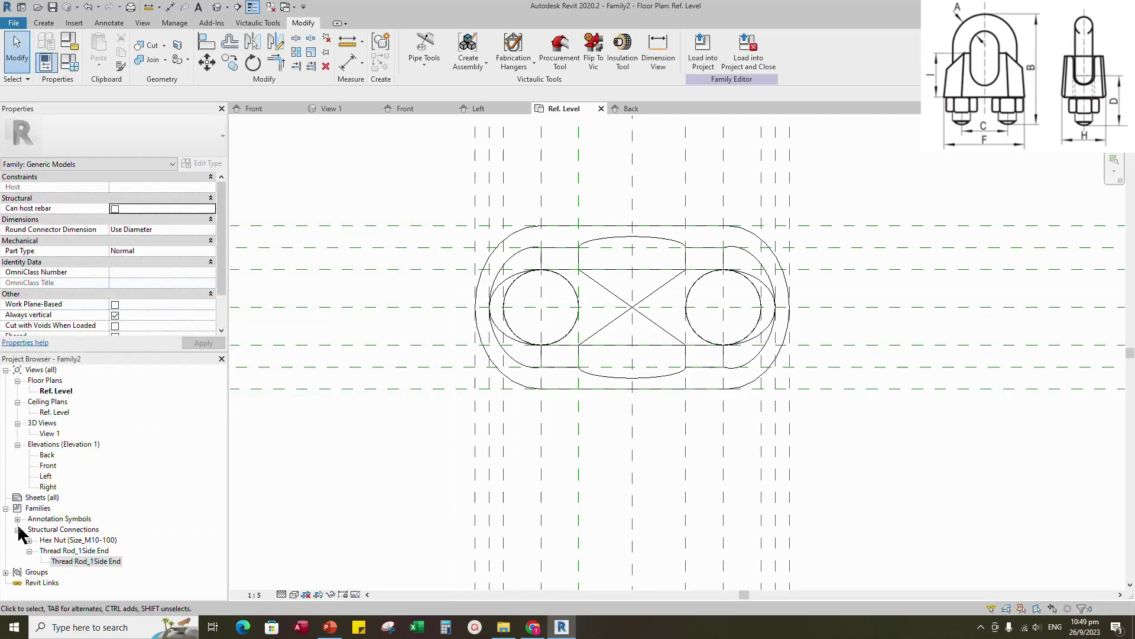
# - Place a Thread Rod_1Side End component near the left U-bolt leg in the Ref. Level plan
pyautogui.click(83, 561)
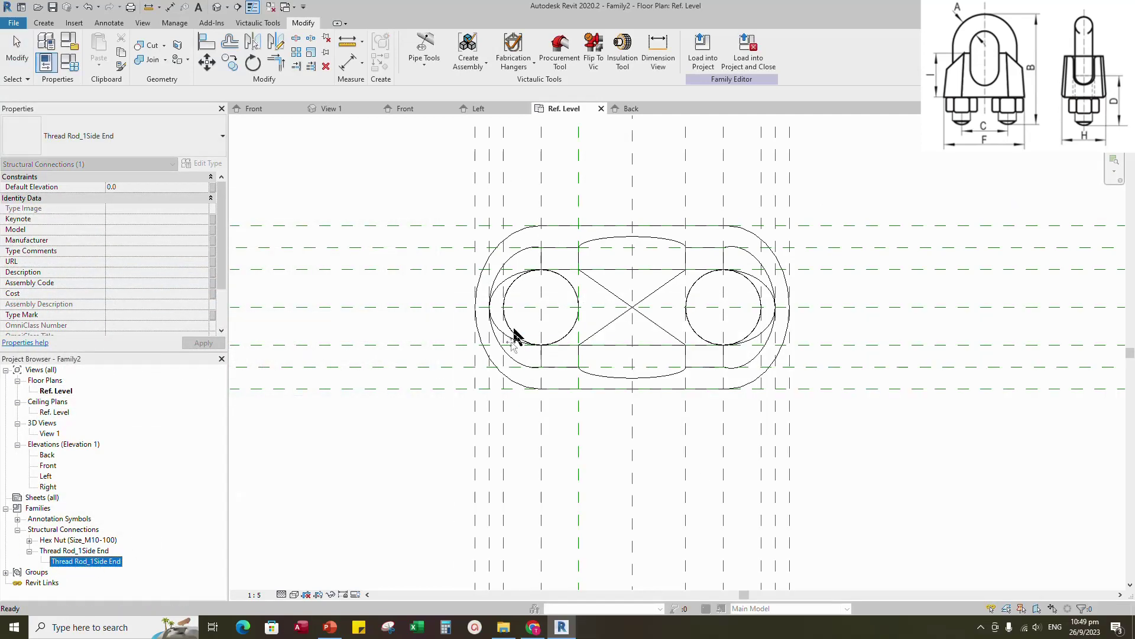
pyautogui.moveTo(513, 329); pyautogui.dragTo(515, 329)
pyautogui.click(529, 317)
pyautogui.press('Escape')
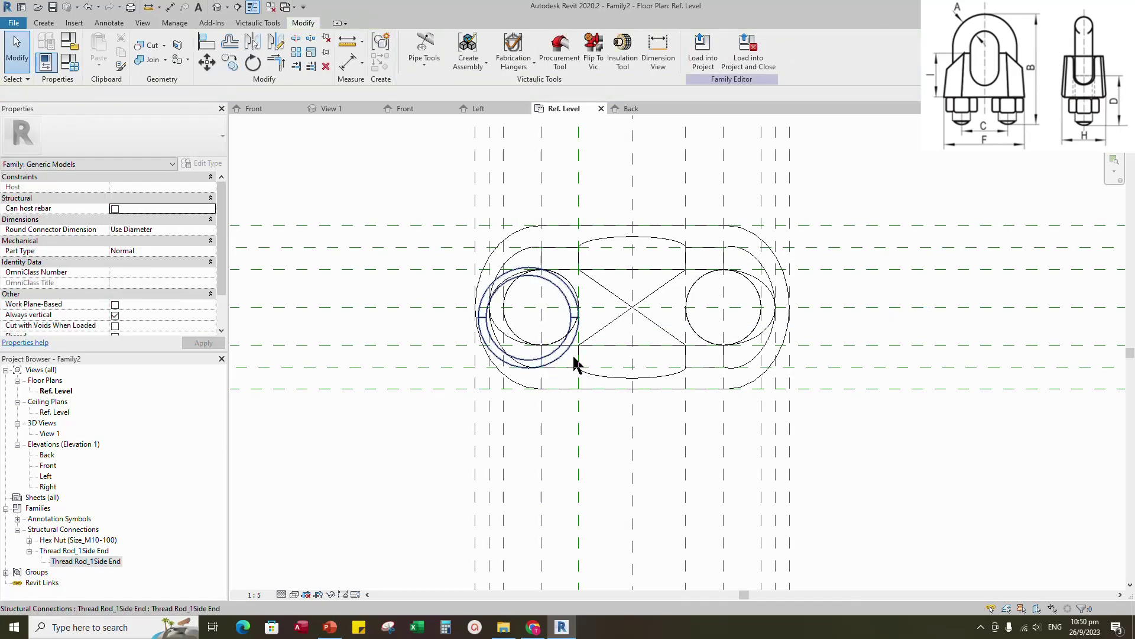
# - Associate the placed thread rod's Length with parameter D and its Nominal Diameter with parameter A
pyautogui.click(557, 353)
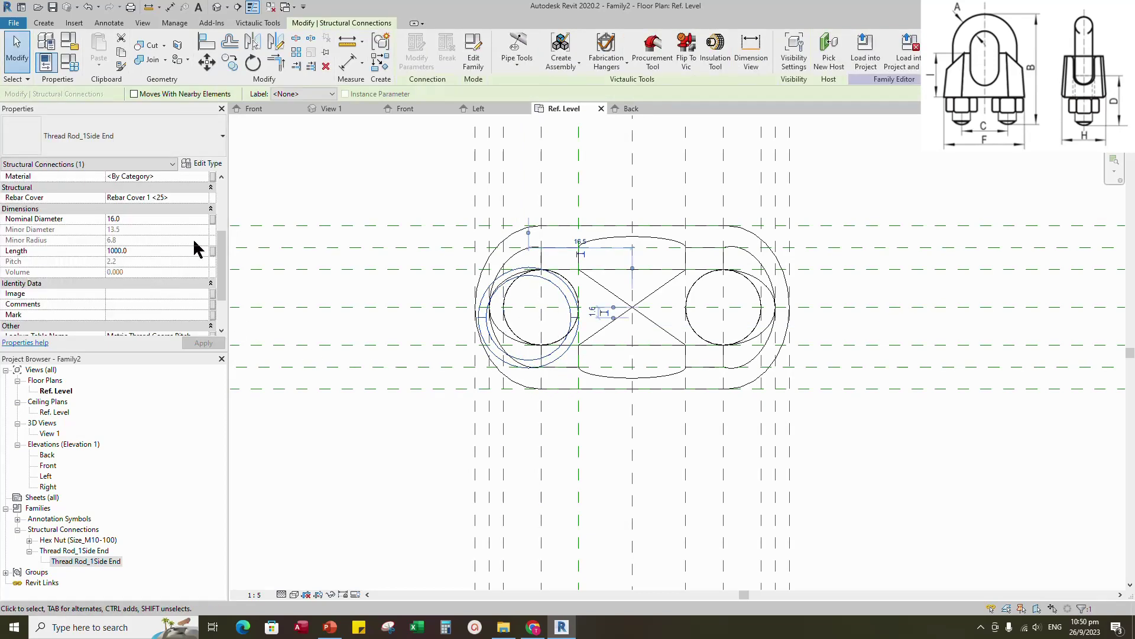
pyautogui.click(213, 251)
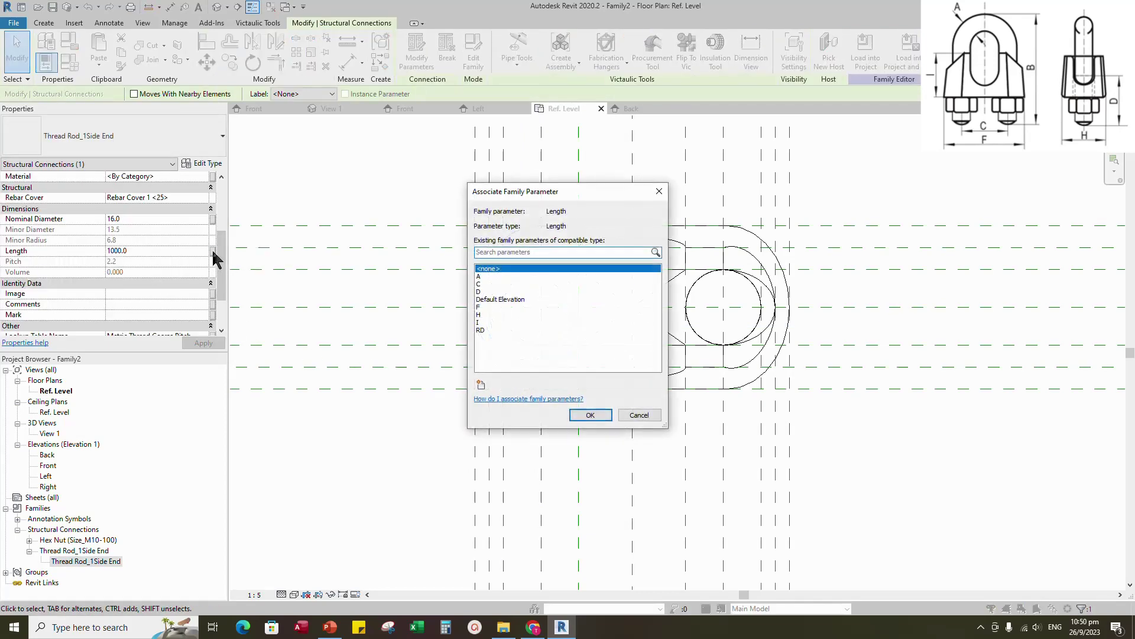
pyautogui.click(503, 291)
pyautogui.click(588, 415)
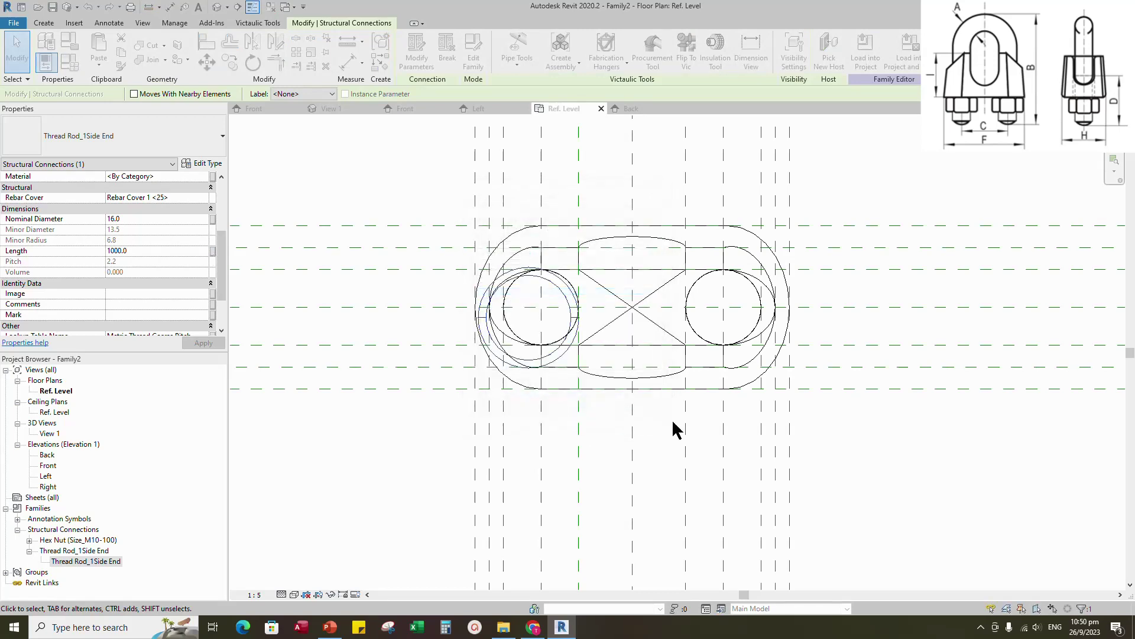
pyautogui.click(213, 219)
pyautogui.click(479, 276)
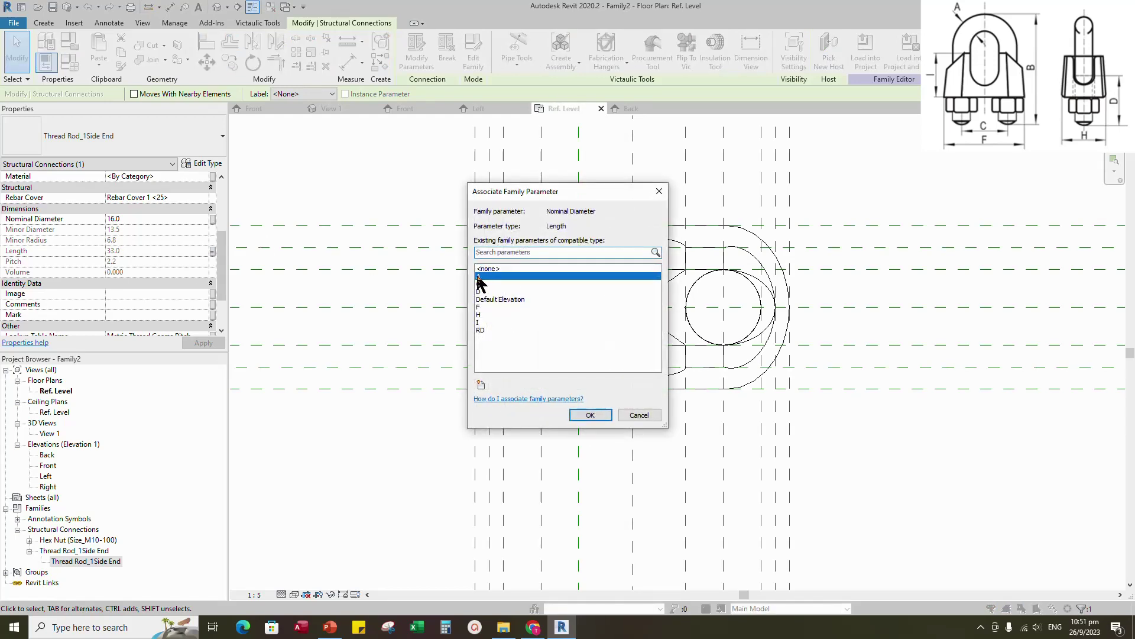
pyautogui.click(590, 414)
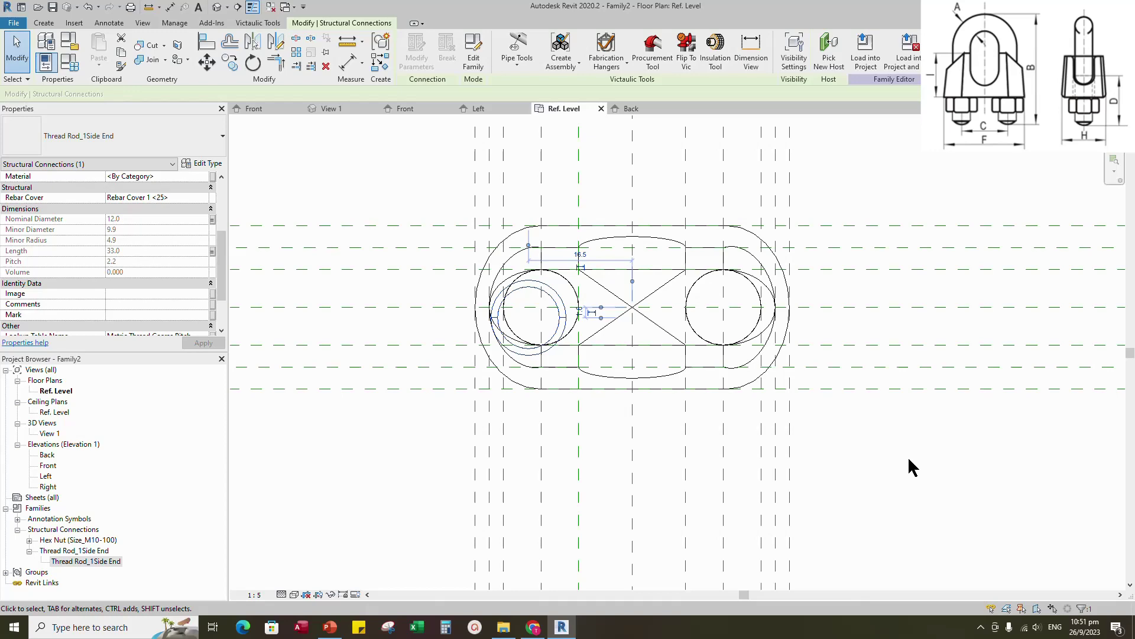
# - Align and lock the thread rod's centre to the horizontal centre plane and the left leg's vertical reference plane
pyautogui.click(207, 42)
pyautogui.click(402, 307)
pyautogui.click(521, 317)
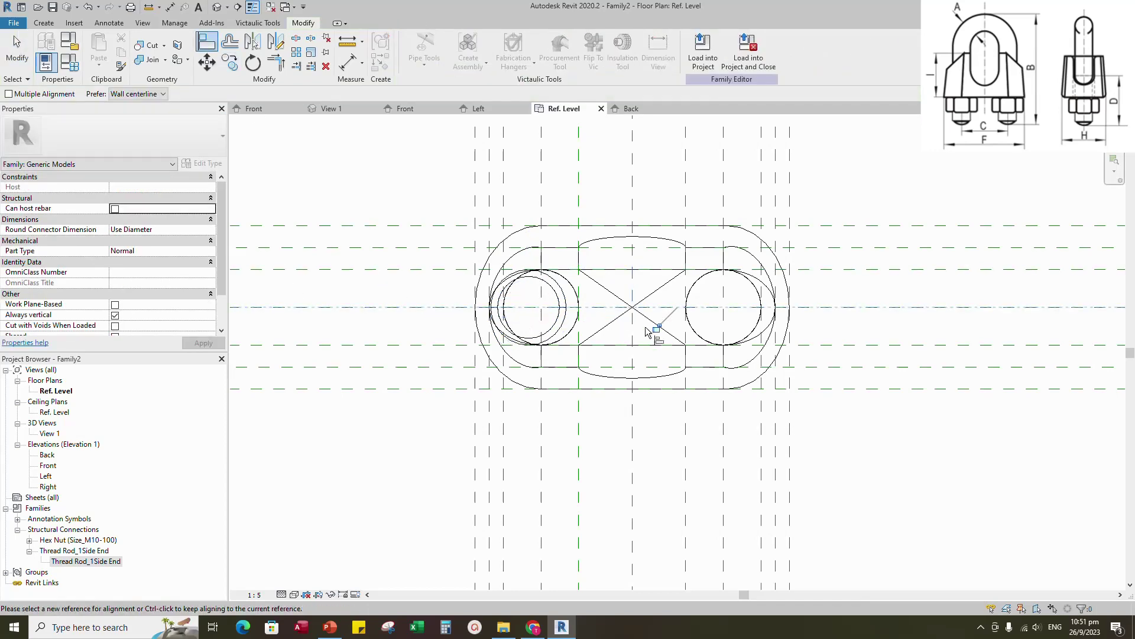
pyautogui.click(542, 416)
pyautogui.click(539, 300)
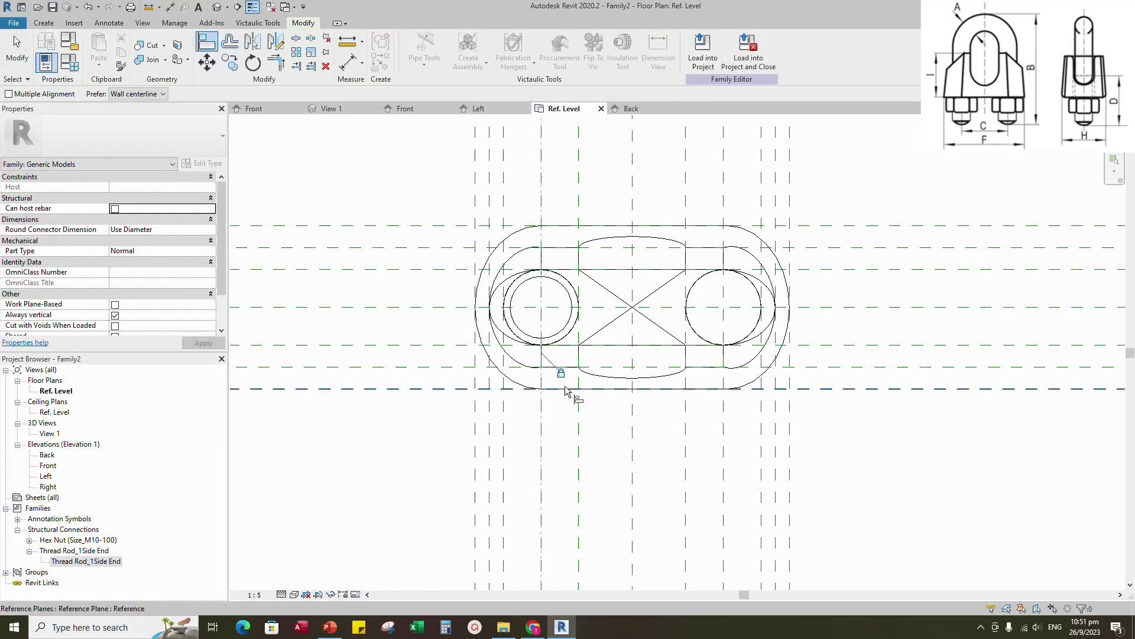
pyautogui.press('Escape')
pyautogui.press('Escape')
# - Mirror the left thread rod about the central vertical reference plane onto the right U-bolt leg
pyautogui.click(506, 319)
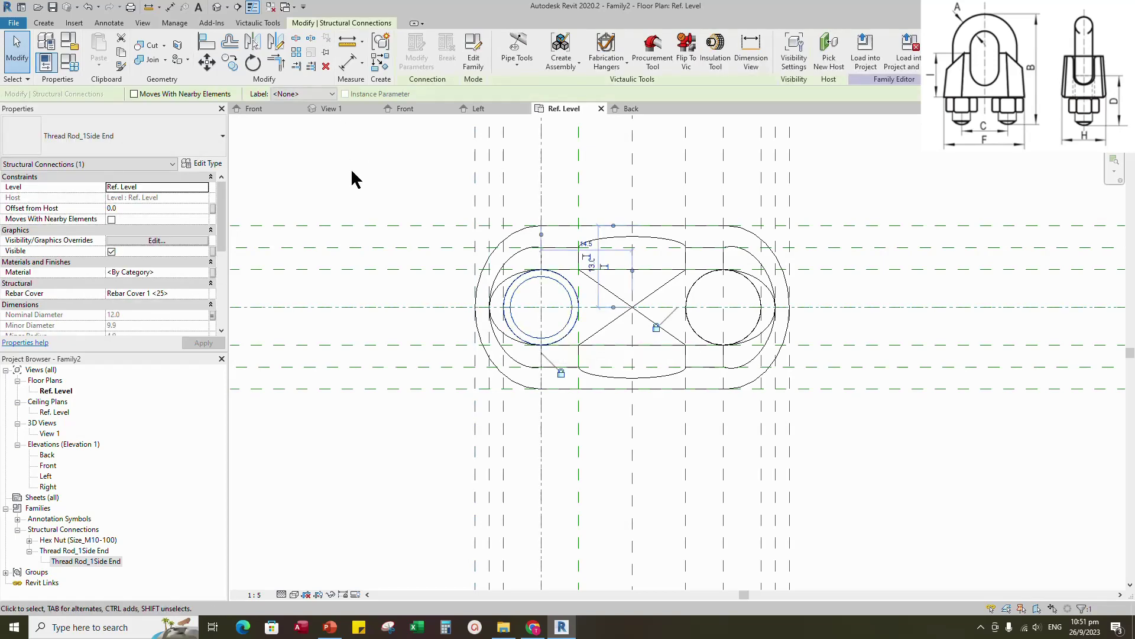
pyautogui.click(252, 42)
pyautogui.click(632, 197)
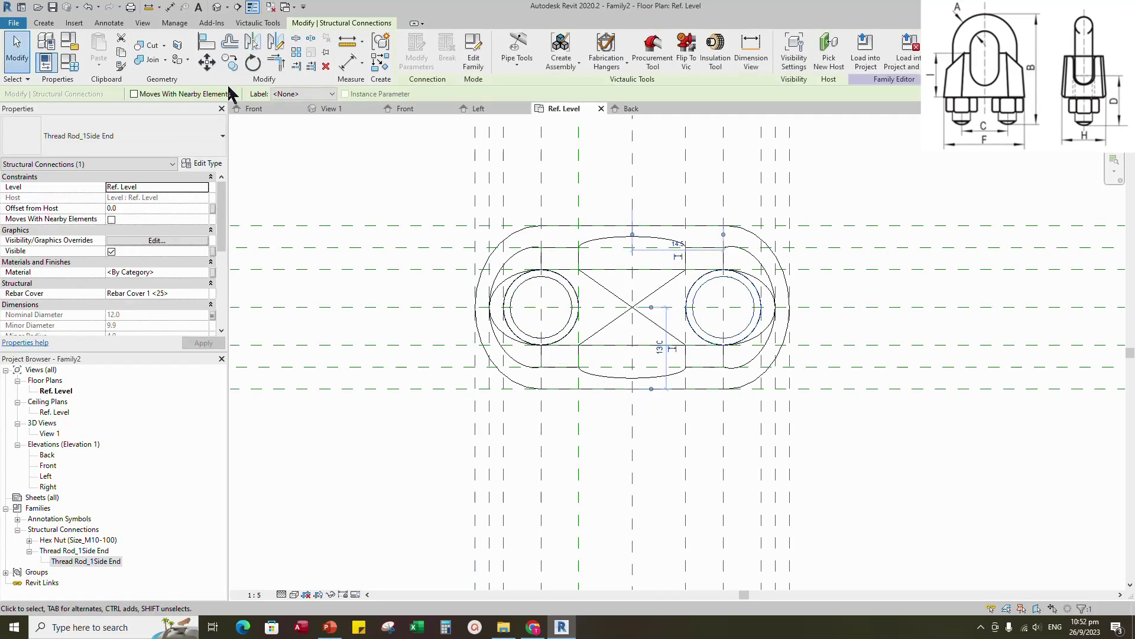
# - Align and lock the mirrored thread rod to the right leg's vertical reference plane and the horizontal centre plane
pyautogui.click(207, 41)
pyautogui.click(725, 194)
pyautogui.click(724, 334)
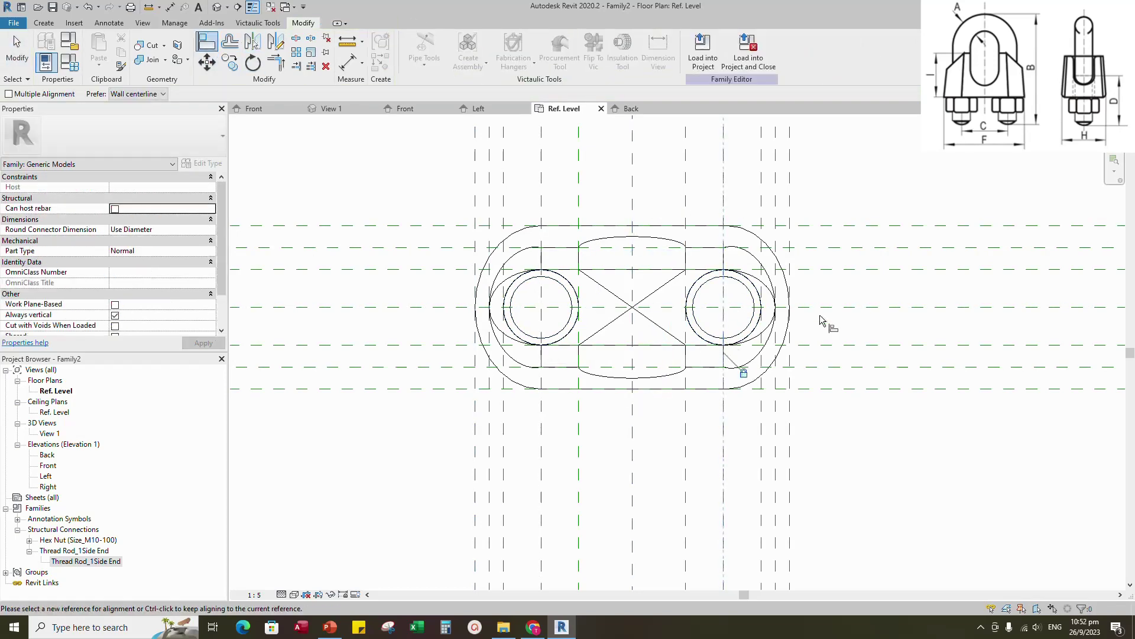
pyautogui.click(818, 309)
pyautogui.click(740, 308)
pyautogui.click(739, 307)
# - In the Front elevation, align the left thread rod's lower end with the lowest horizontal reference plane
pyautogui.click(405, 109)
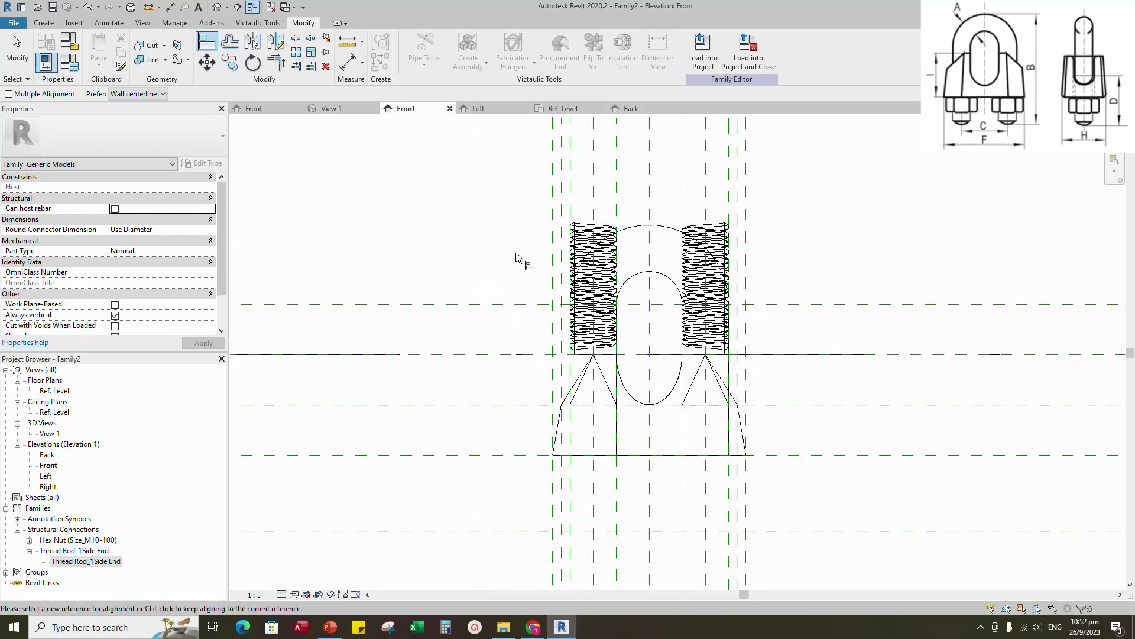
pyautogui.press('Escape')
pyautogui.click(654, 234)
pyautogui.press('s')
pyautogui.press('a')
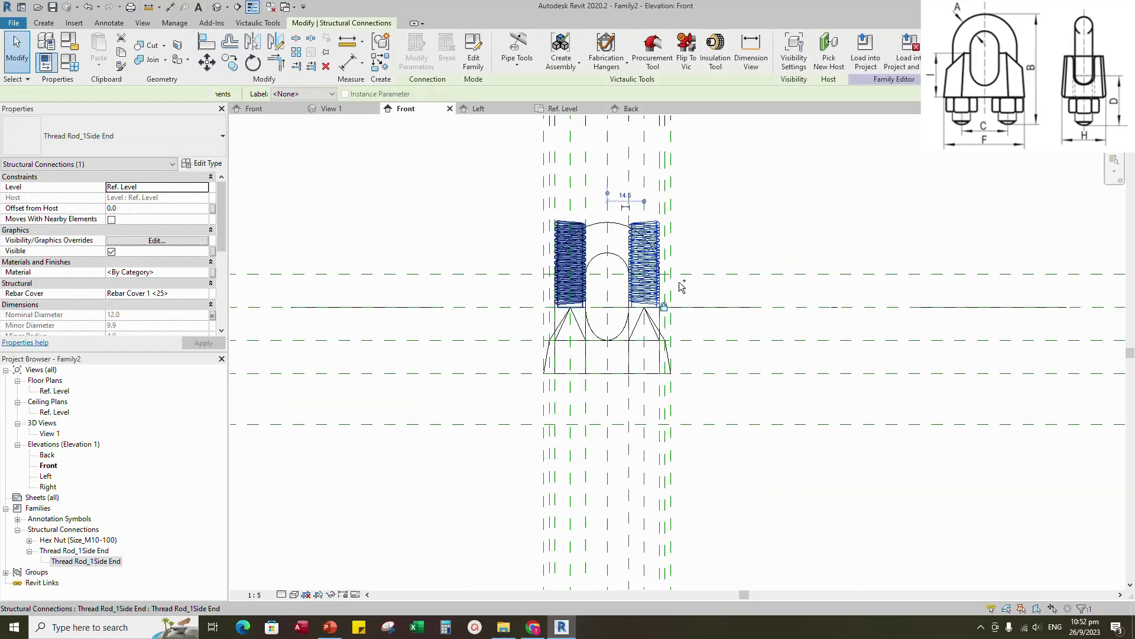
pyautogui.press('a')
pyautogui.press('l')
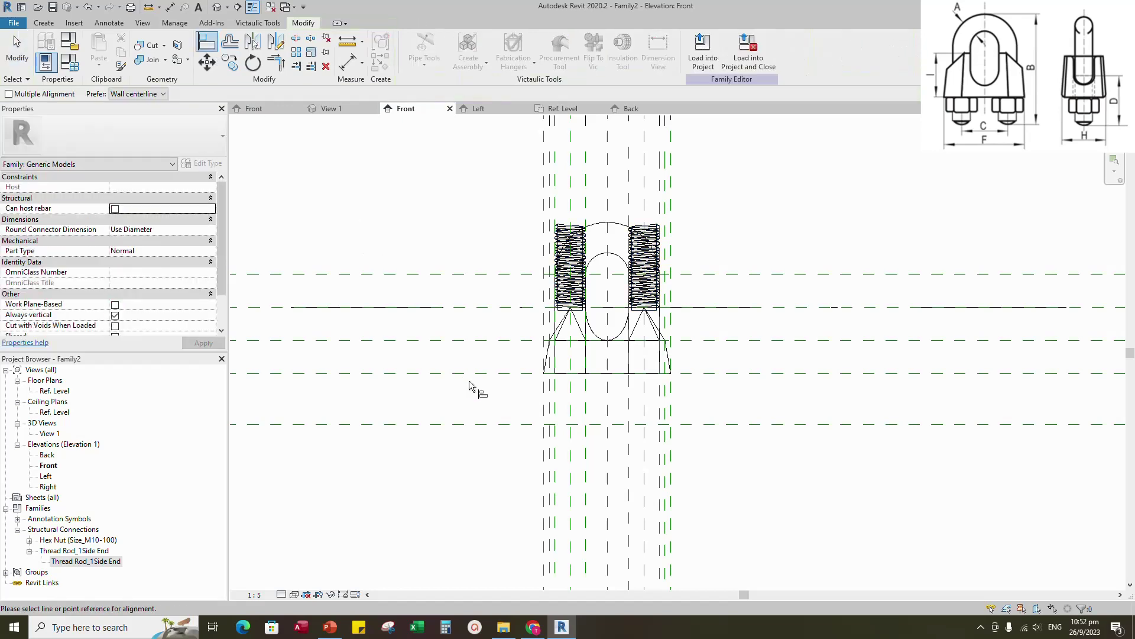
pyautogui.click(497, 424)
pyautogui.click(576, 309)
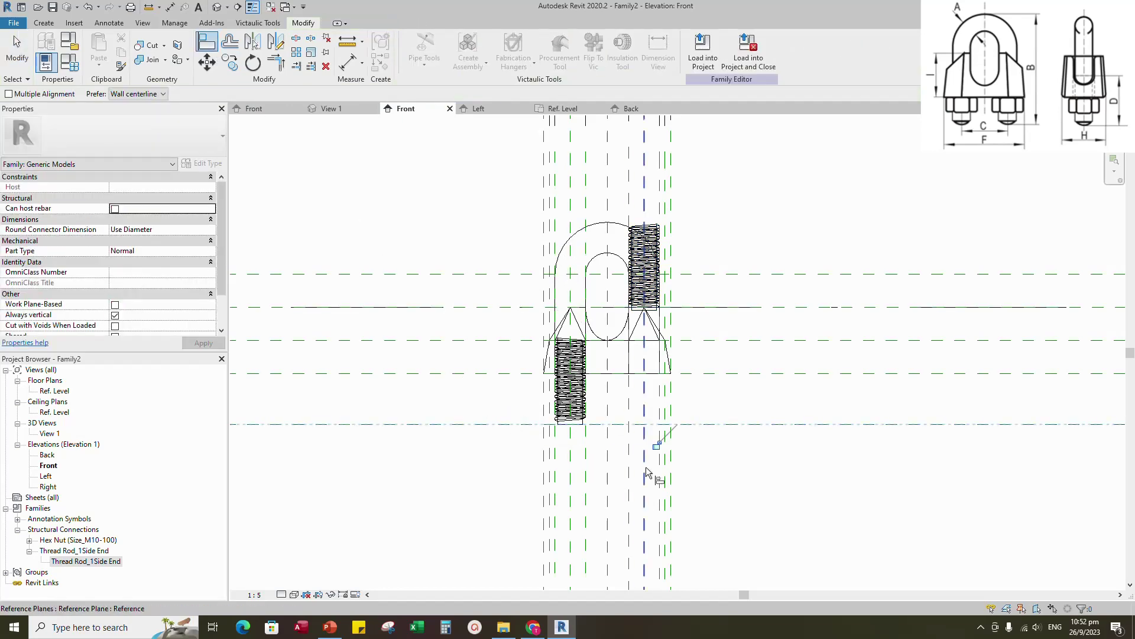
# - Align the right thread rod's lower end with the lowest horizontal reference plane and lock the alignment
pyautogui.click(713, 423)
pyautogui.scroll(1, 712, 424)
pyautogui.click(619, 262)
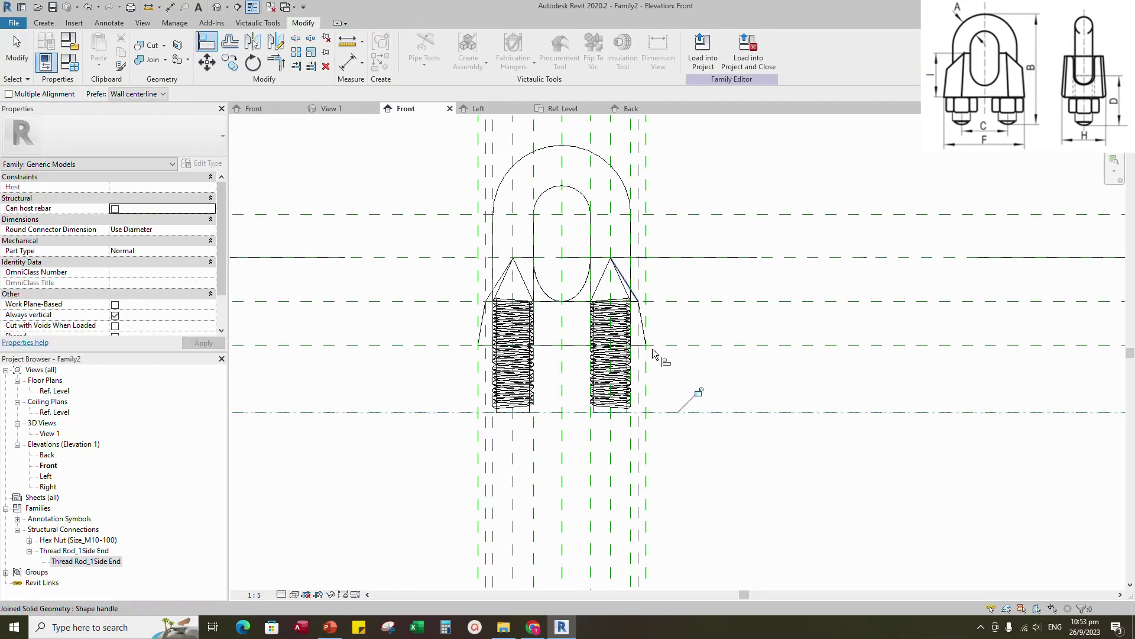
pyautogui.click(697, 392)
pyautogui.press('Escape')
pyautogui.scroll(-1, 777, 449)
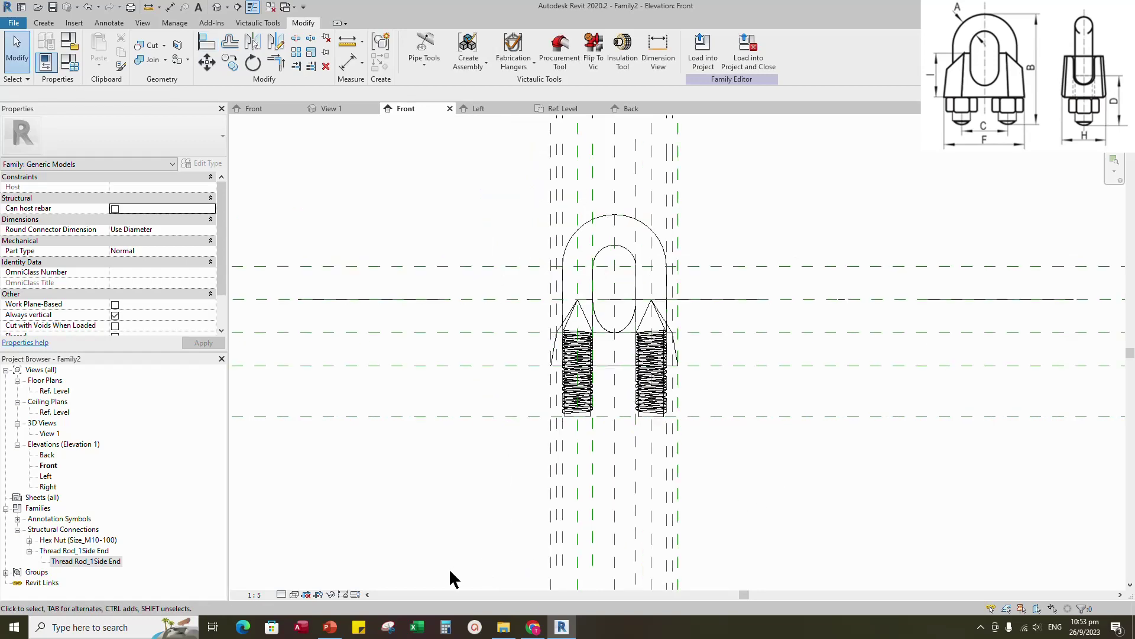
# - Shade the Front elevation, and in the Ref. Level plan place a Hex Nut (Size_M10-100) over the left U-bolt leg
pyautogui.click(281, 594)
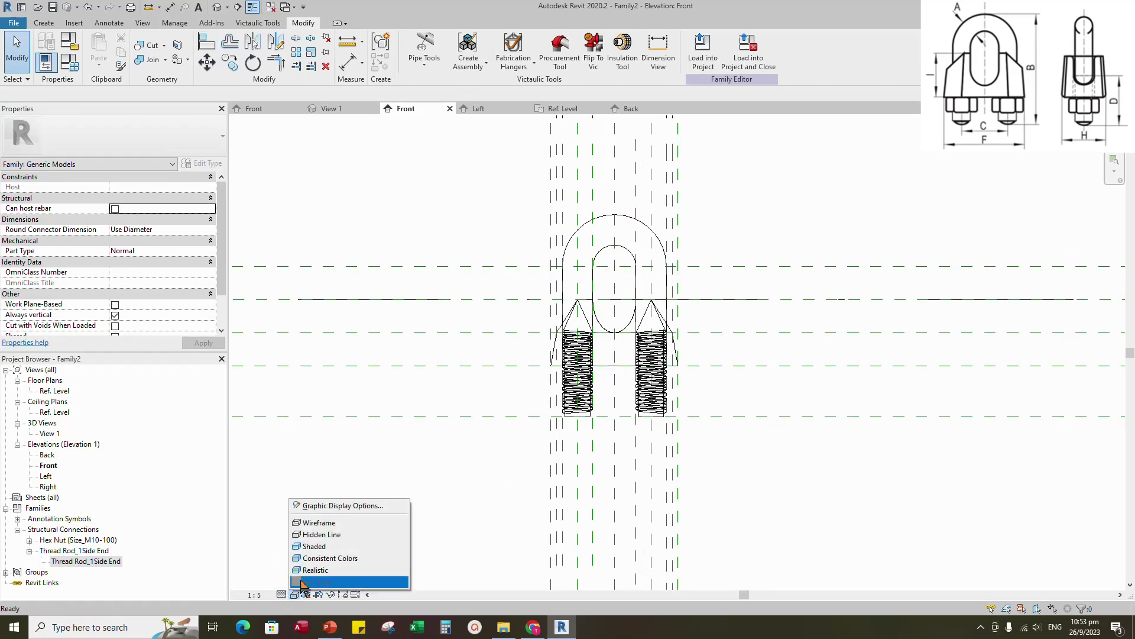
pyautogui.click(327, 548)
pyautogui.click(563, 108)
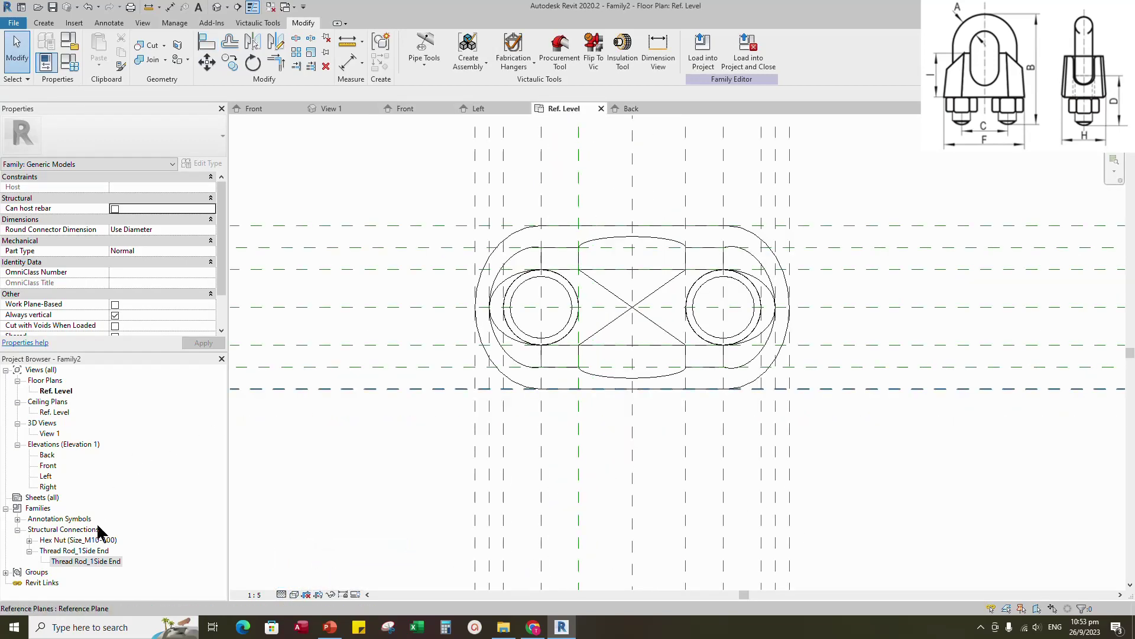
pyautogui.click(28, 540)
pyautogui.moveTo(89, 550); pyautogui.dragTo(531, 307)
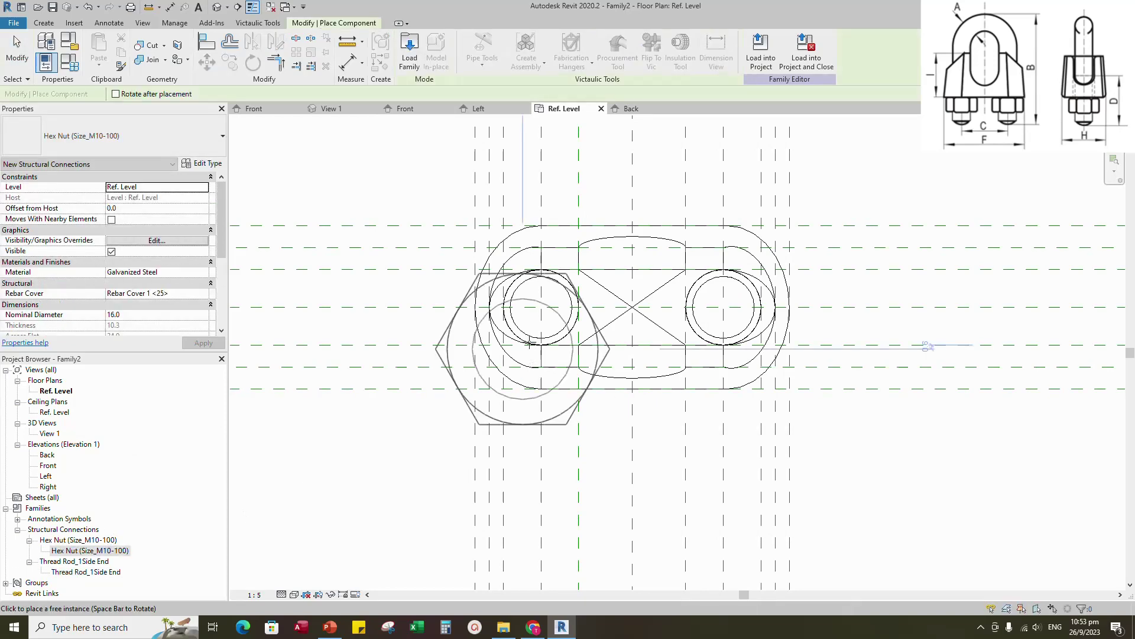
pyautogui.click(531, 307)
pyautogui.press('Escape')
pyautogui.press('Escape')
# - Associate the hex nut's Nominal Diameter with family parameter A
pyautogui.click(600, 325)
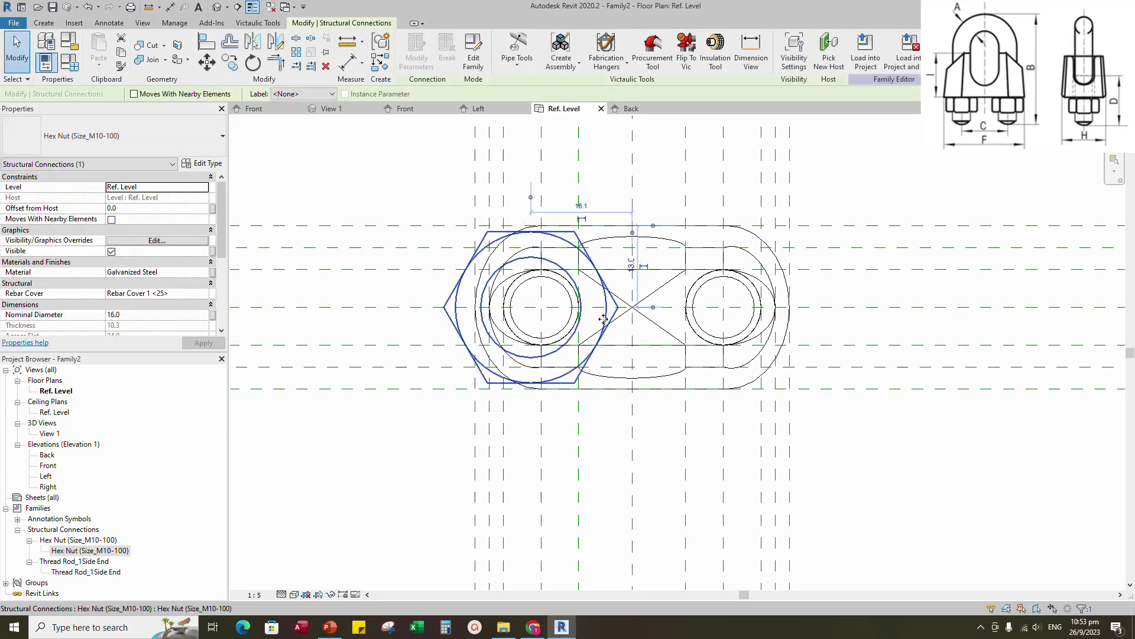
pyautogui.scroll(-2, 155, 307)
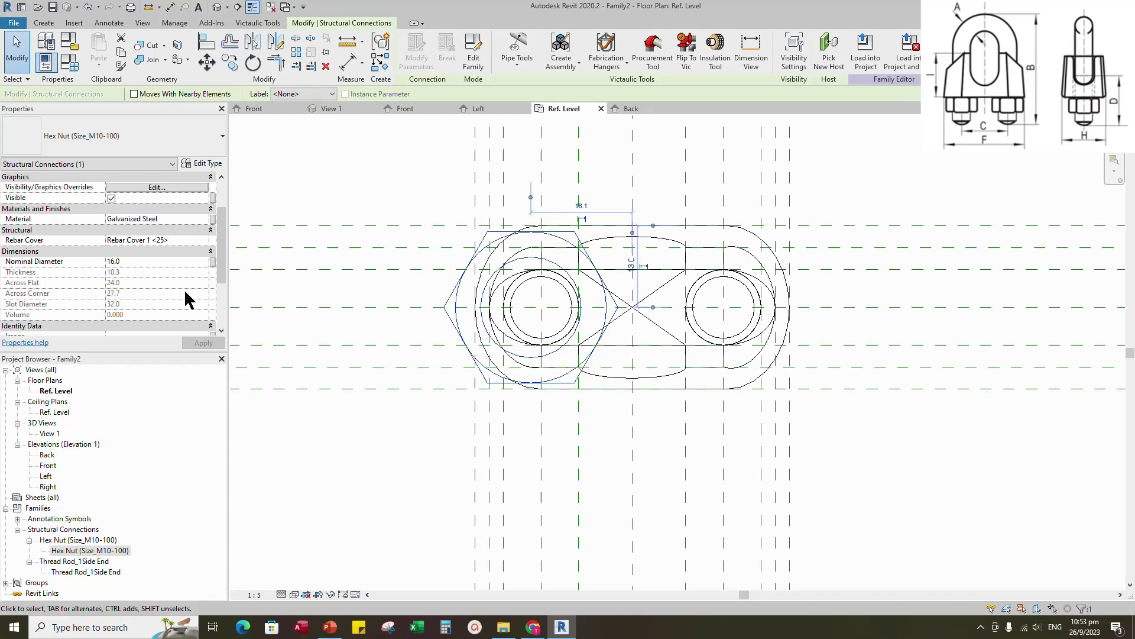
pyautogui.click(213, 262)
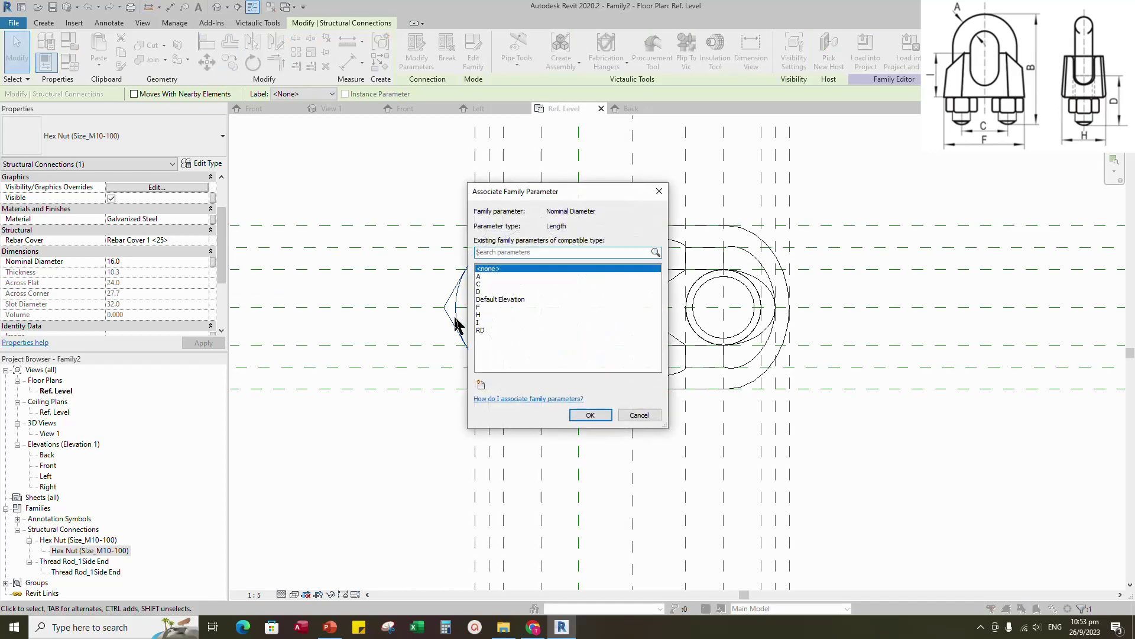
pyautogui.click(491, 291)
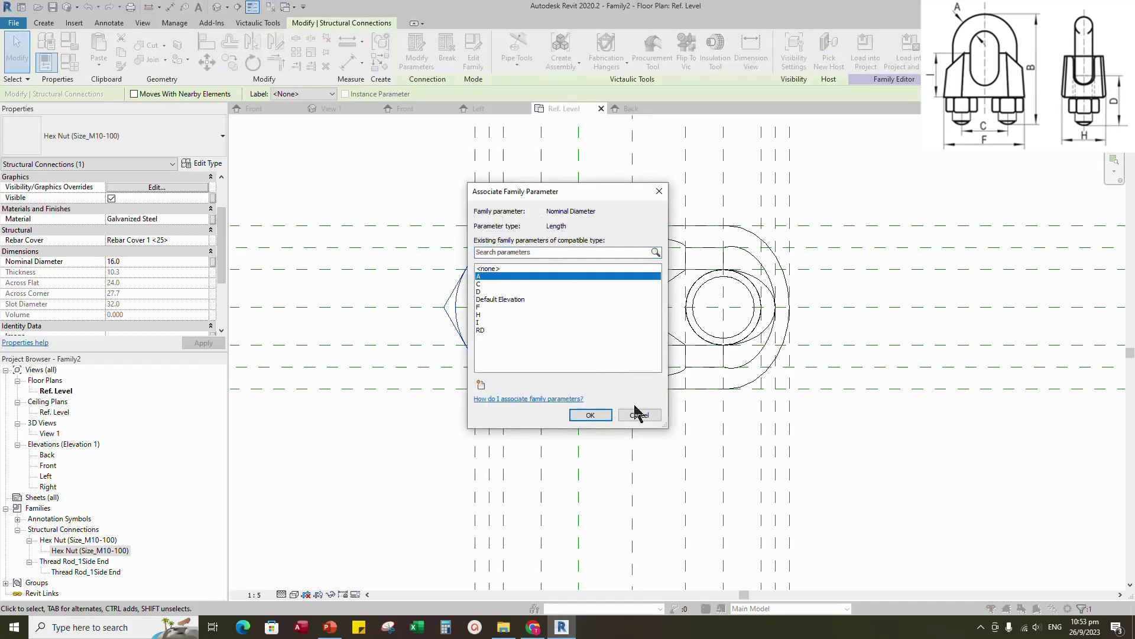
pyautogui.click(590, 415)
pyautogui.click(615, 426)
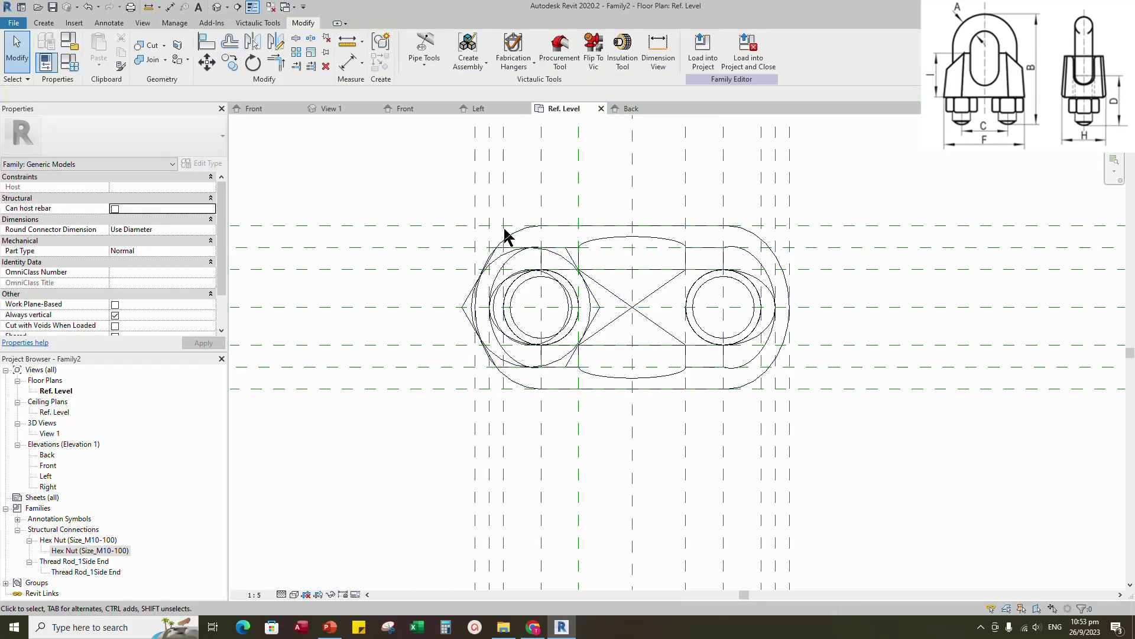
# - In the Front elevation, align and lock the nut's top to the body's bottom reference plane and its centre to the left leg's vertical plane
pyautogui.click(407, 109)
pyautogui.click(207, 41)
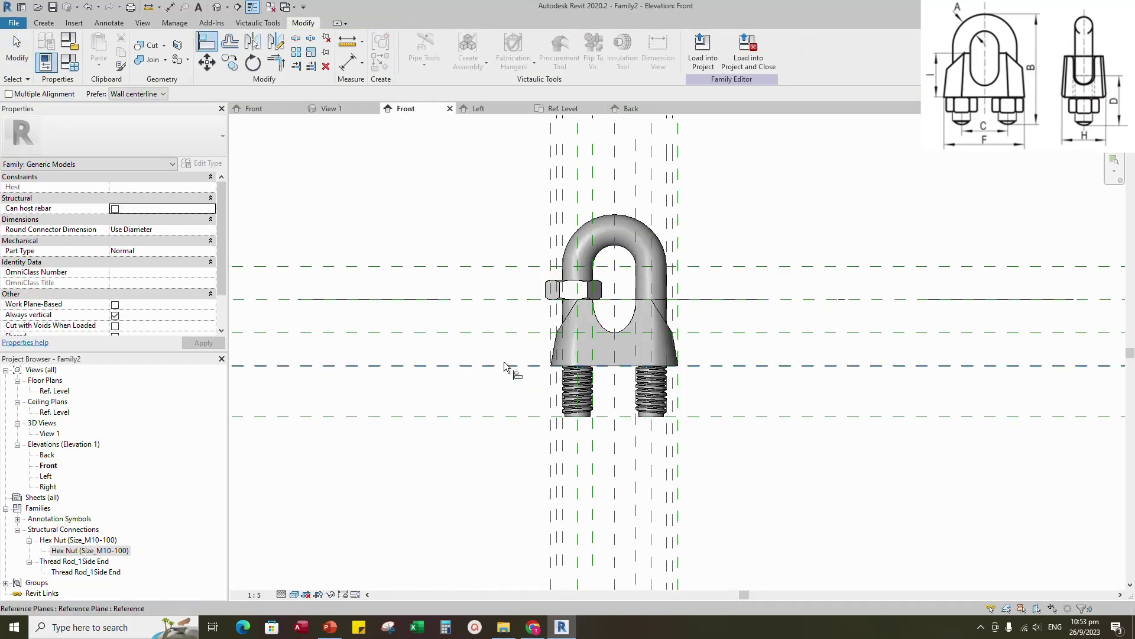
pyautogui.click(558, 299)
pyautogui.click(566, 288)
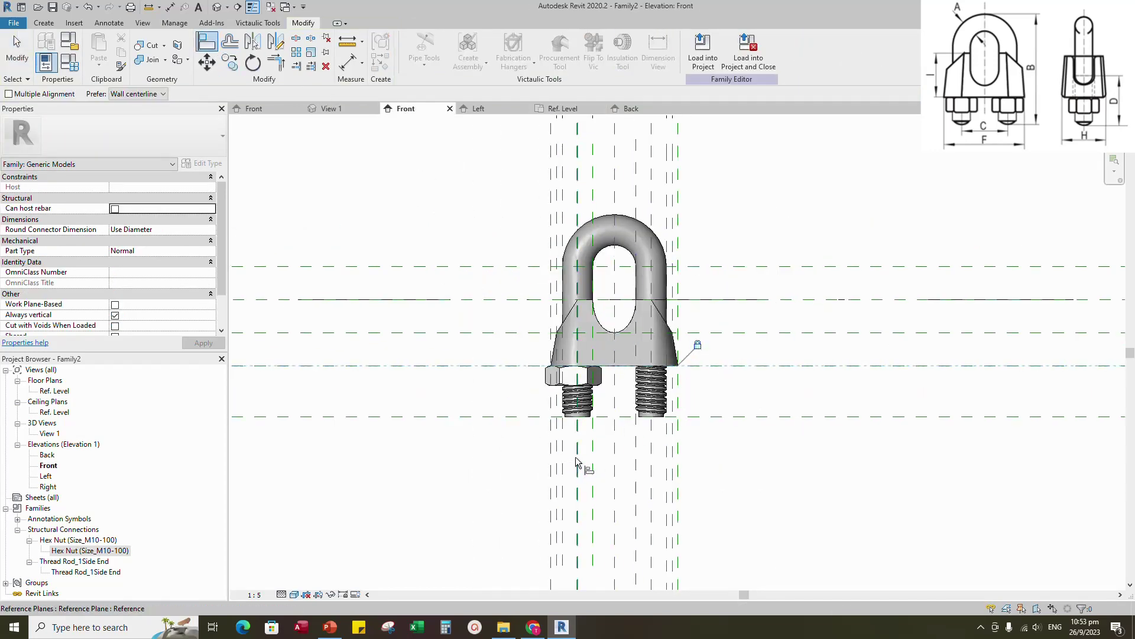
pyautogui.click(578, 458)
pyautogui.click(574, 379)
pyautogui.press('Escape')
pyautogui.press('Escape')
# - Mirror the left nut about the central vertical reference plane, and align and lock the copy to the right leg's vertical plane
pyautogui.click(558, 385)
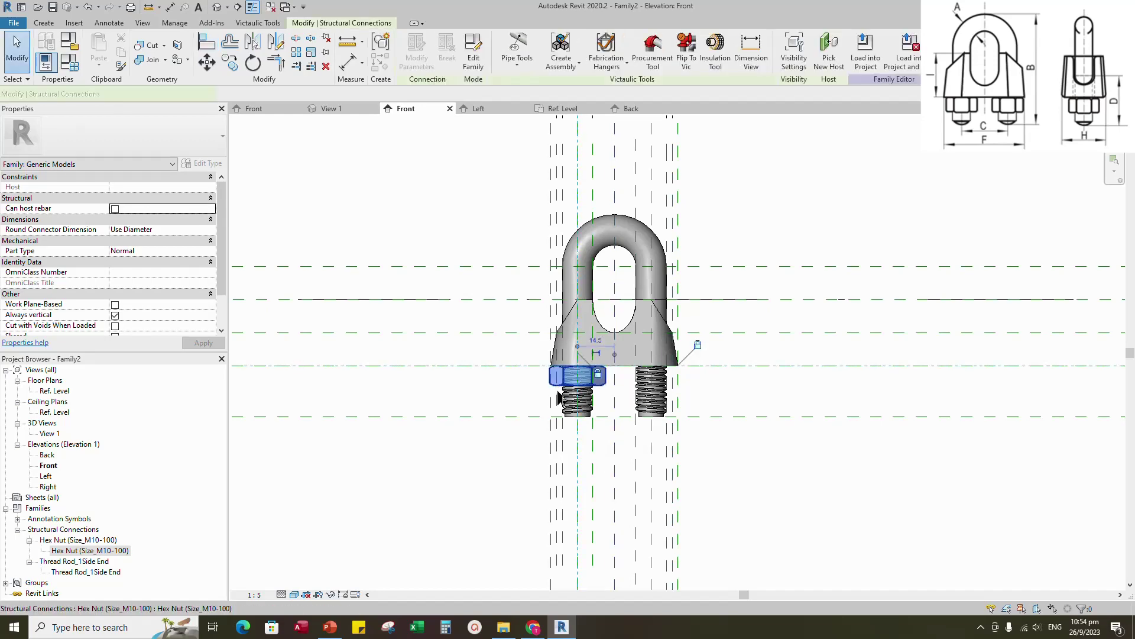
pyautogui.click(251, 44)
pyautogui.click(615, 195)
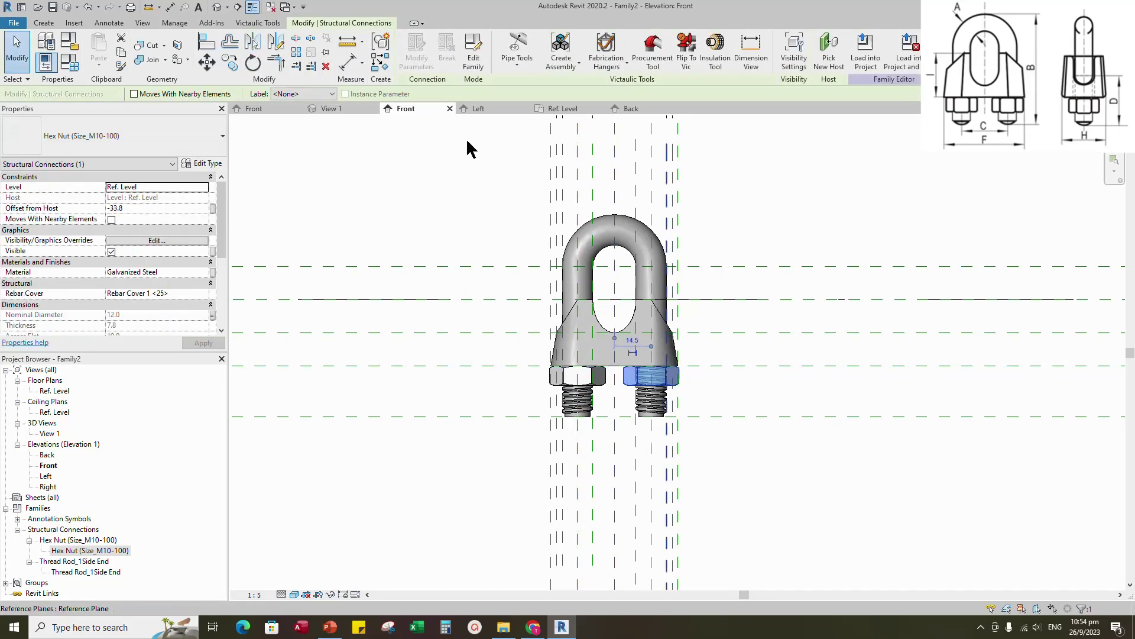
pyautogui.click(206, 43)
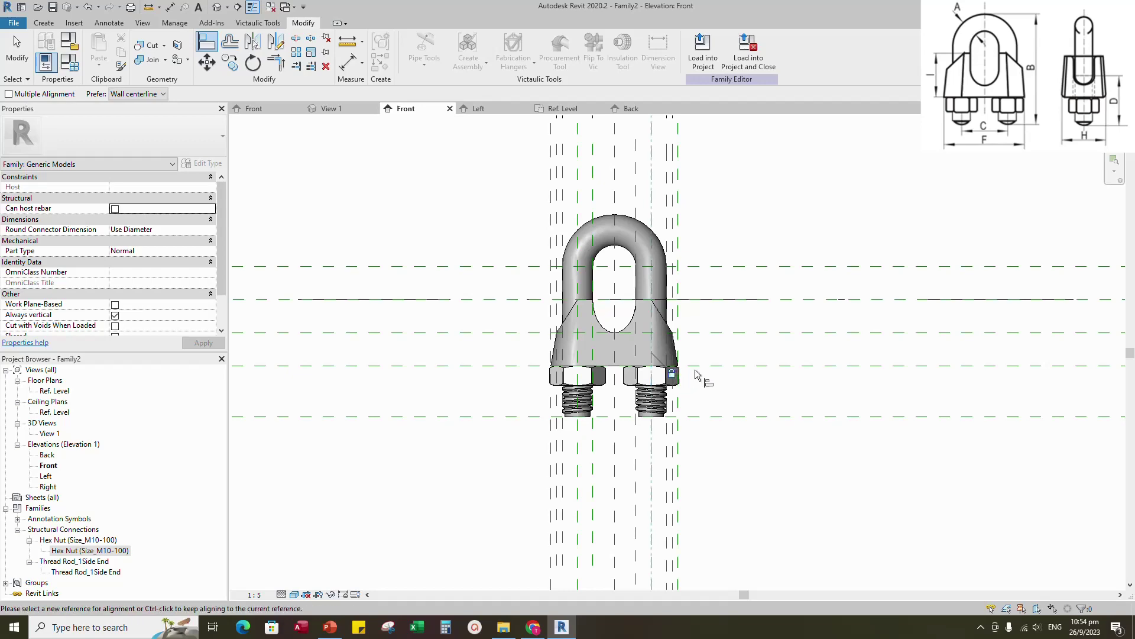
pyautogui.press('Escape')
pyautogui.press('Escape')
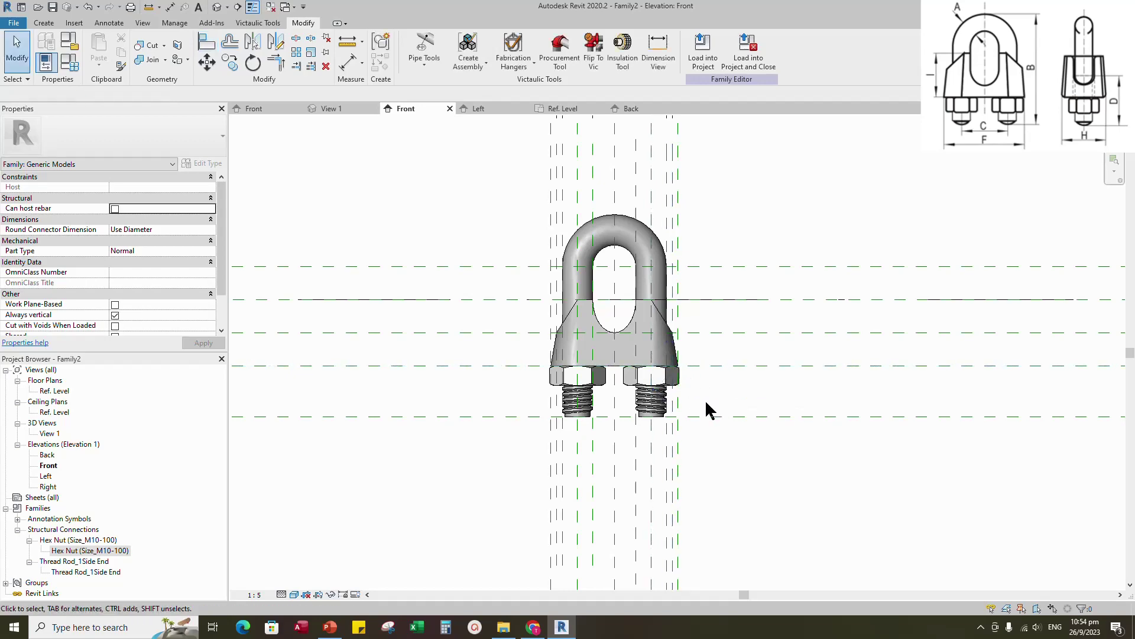
# - Associate both hex nuts' material with a new instance family parameter named Material, grouped under Materials and Finishes
pyautogui.scroll(2, 707, 406)
pyautogui.click(644, 421)
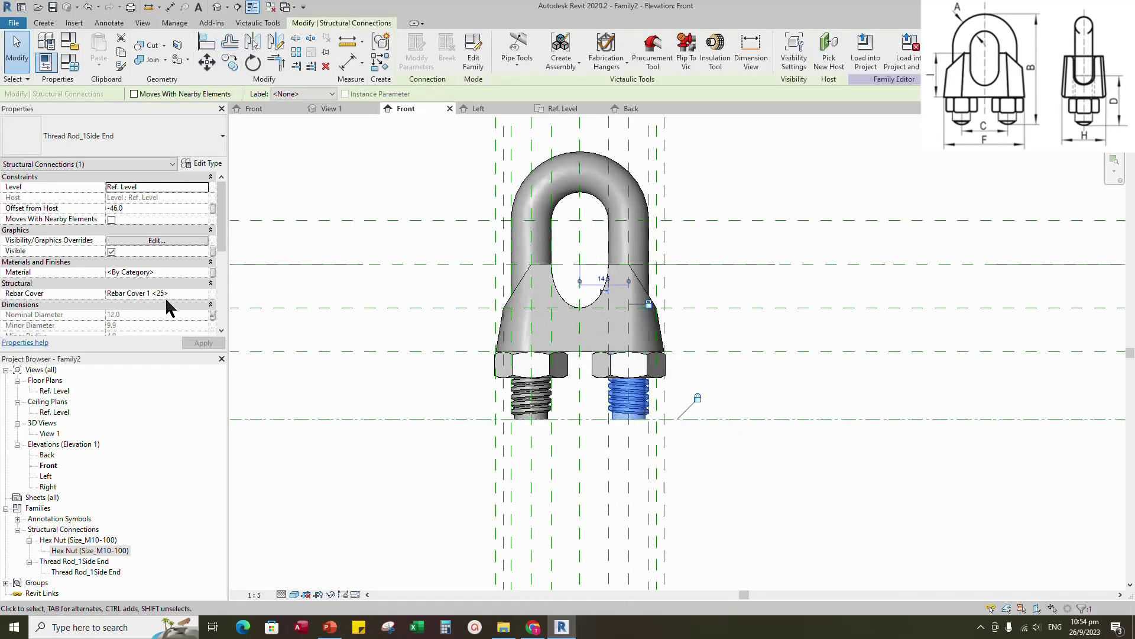
pyautogui.click(270, 390)
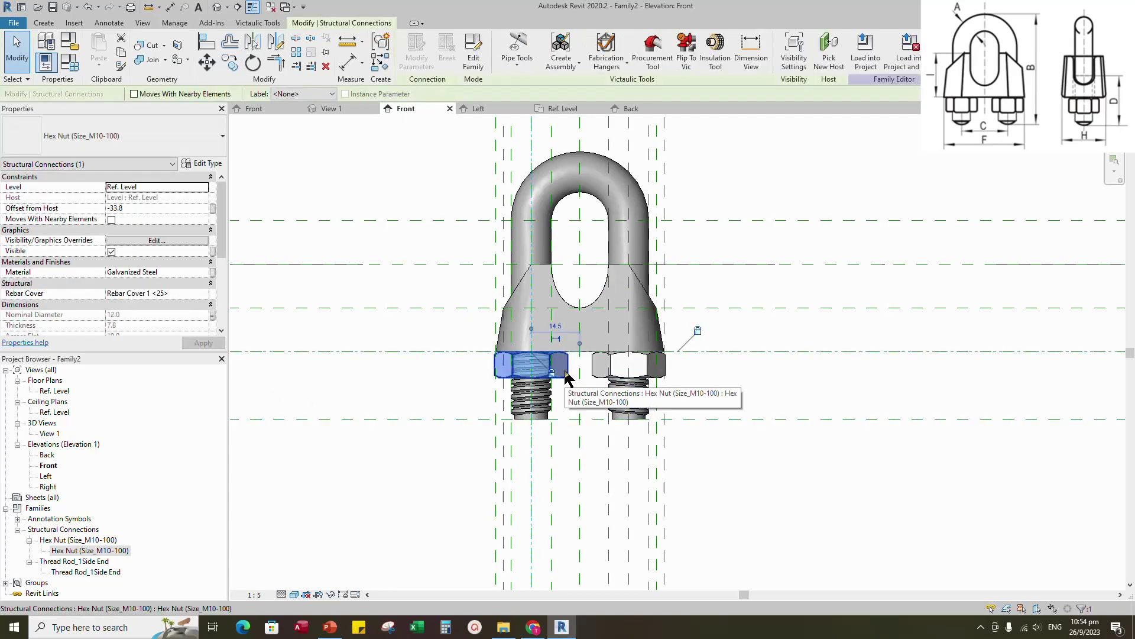
pyautogui.click(547, 368)
pyautogui.keyDown('ctrl'); pyautogui.click(588, 375); pyautogui.keyUp('ctrl')
pyautogui.click(213, 272)
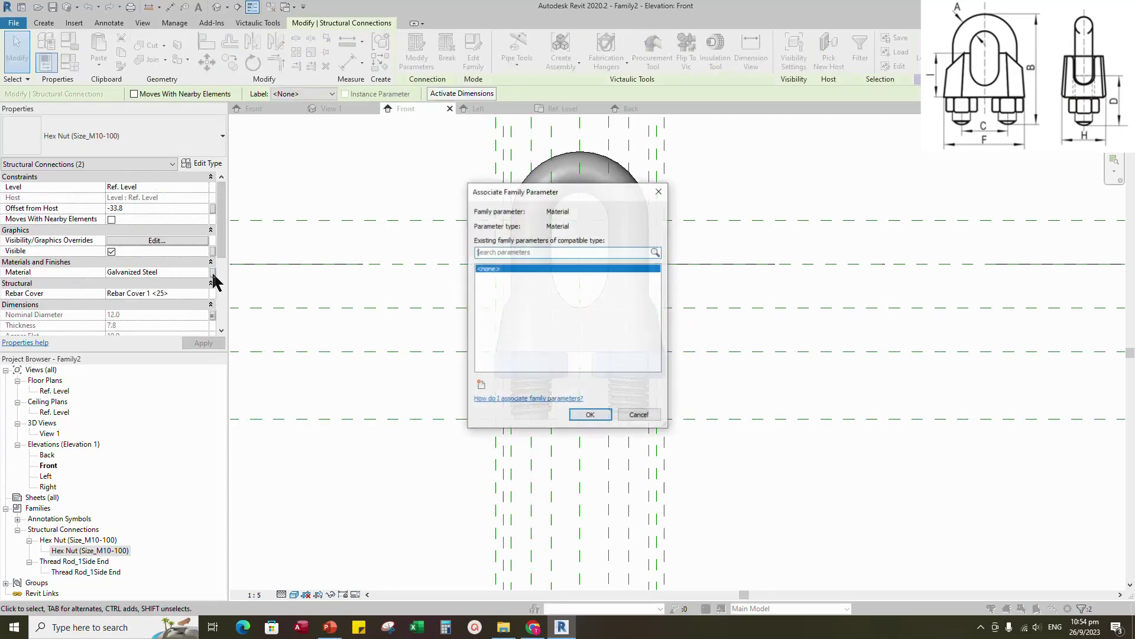
pyautogui.click(482, 385)
pyautogui.write('Material')
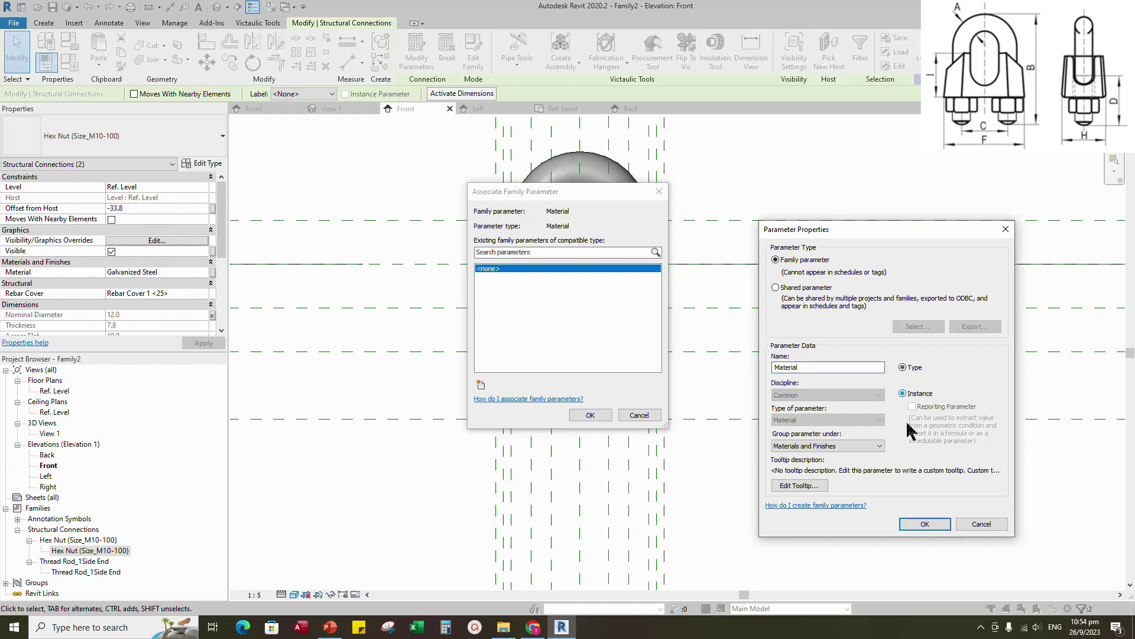
pyautogui.click(925, 524)
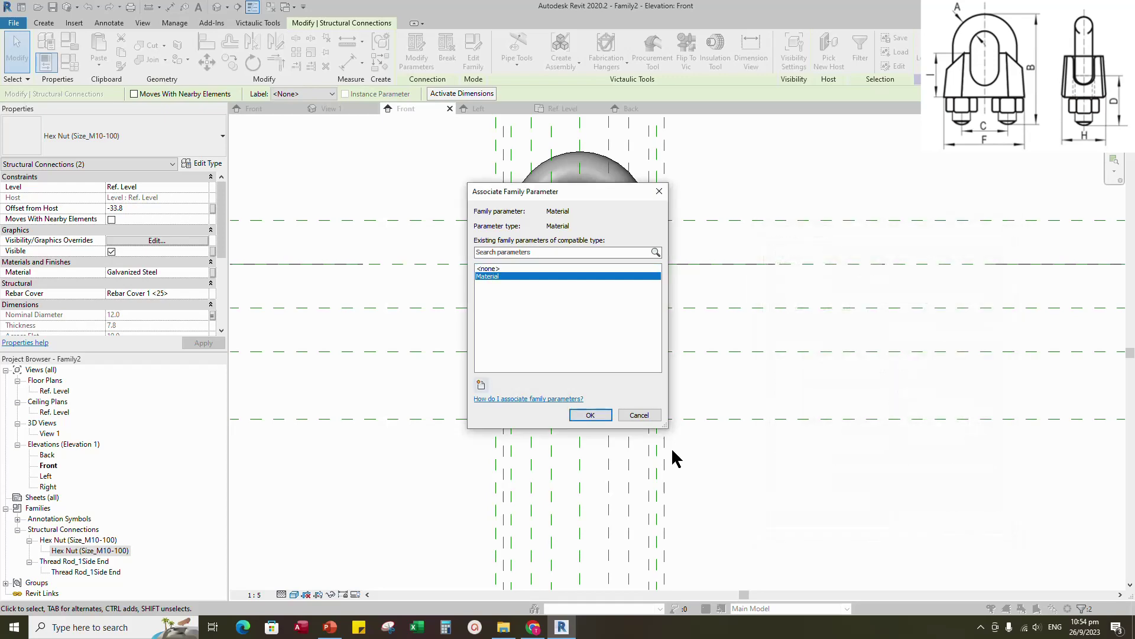
pyautogui.click(590, 415)
pyautogui.click(702, 471)
# - Associate the material of both thread rods with the Material family parameter
pyautogui.click(632, 423)
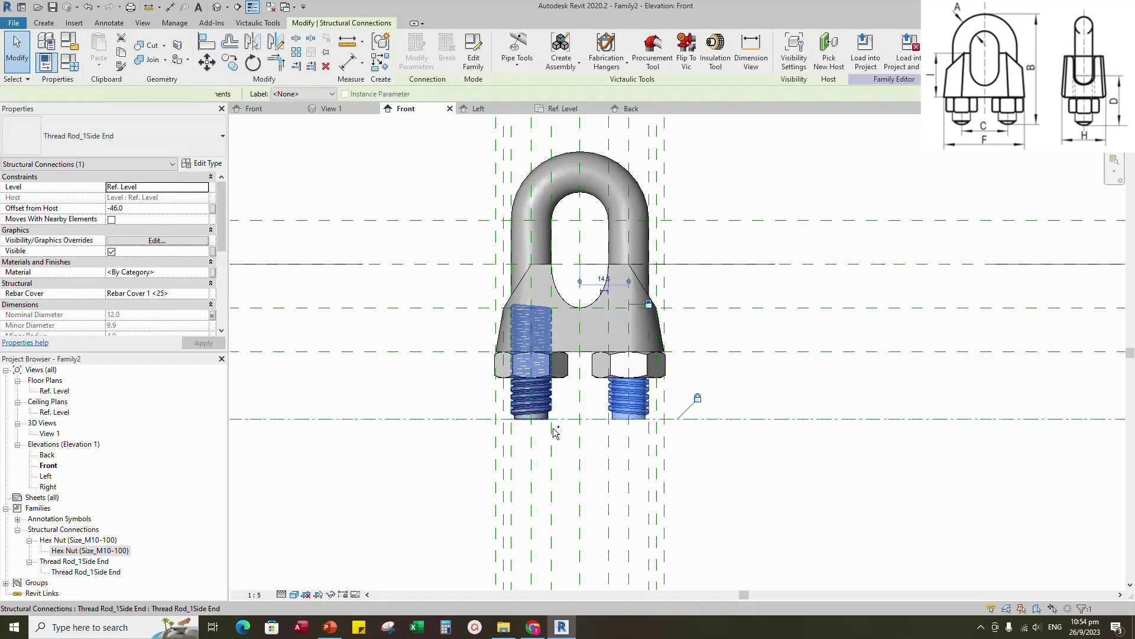
pyautogui.keyDown('ctrl'); pyautogui.click(531, 396); pyautogui.keyUp('ctrl')
pyautogui.click(213, 272)
pyautogui.click(498, 276)
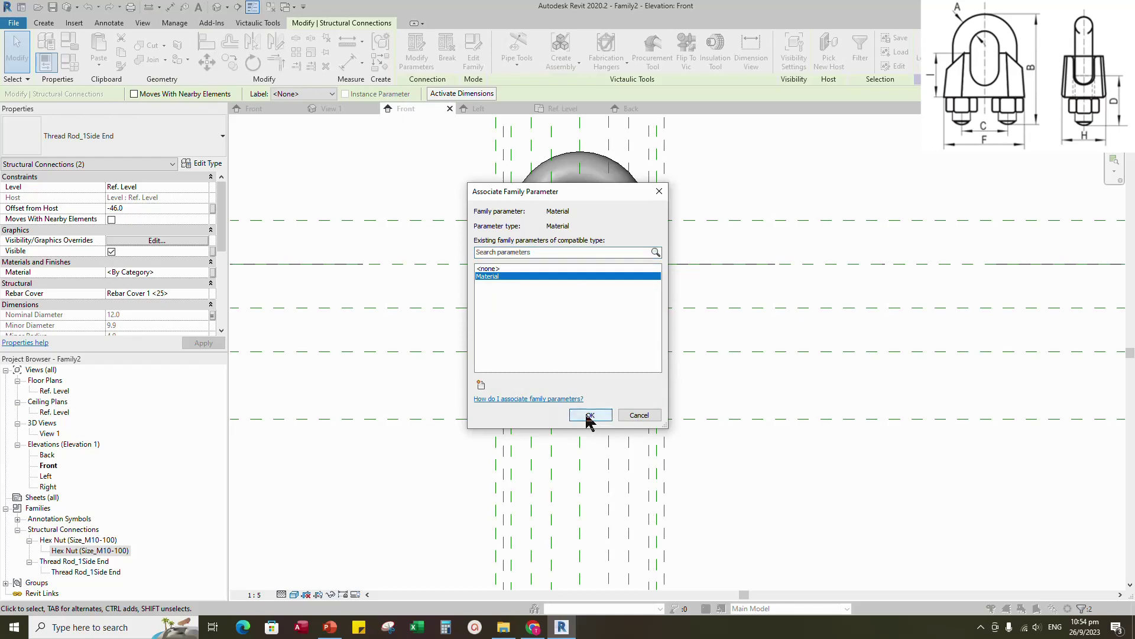
pyautogui.click(590, 414)
pyautogui.click(769, 491)
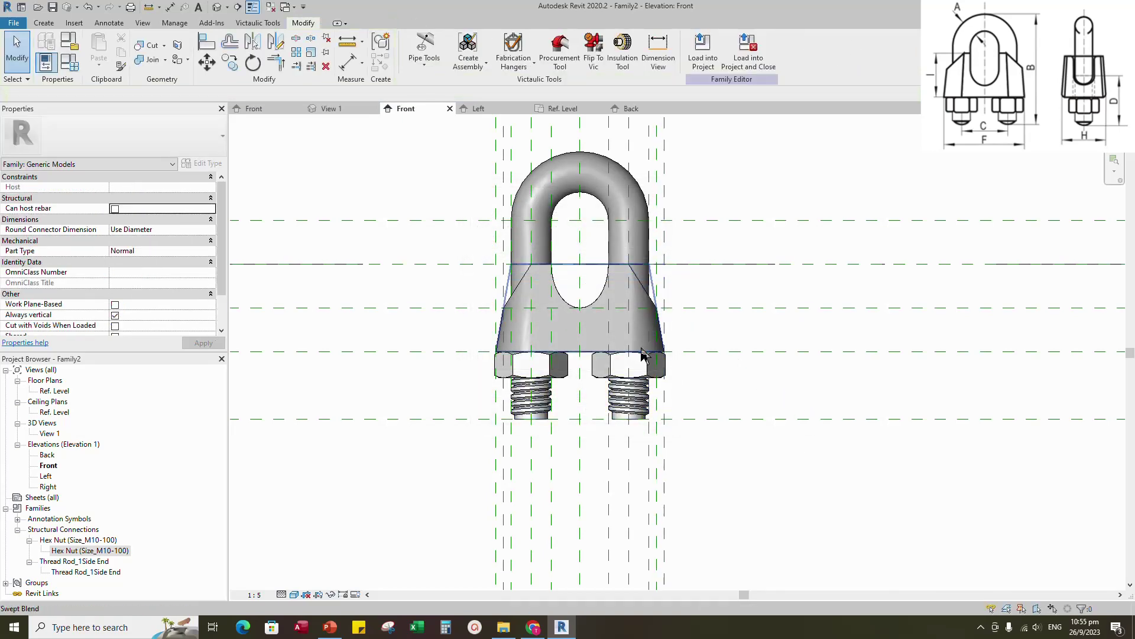
# - Associate the material of the swept blend body and the U-bolt with the Material family parameter
pyautogui.click(547, 353)
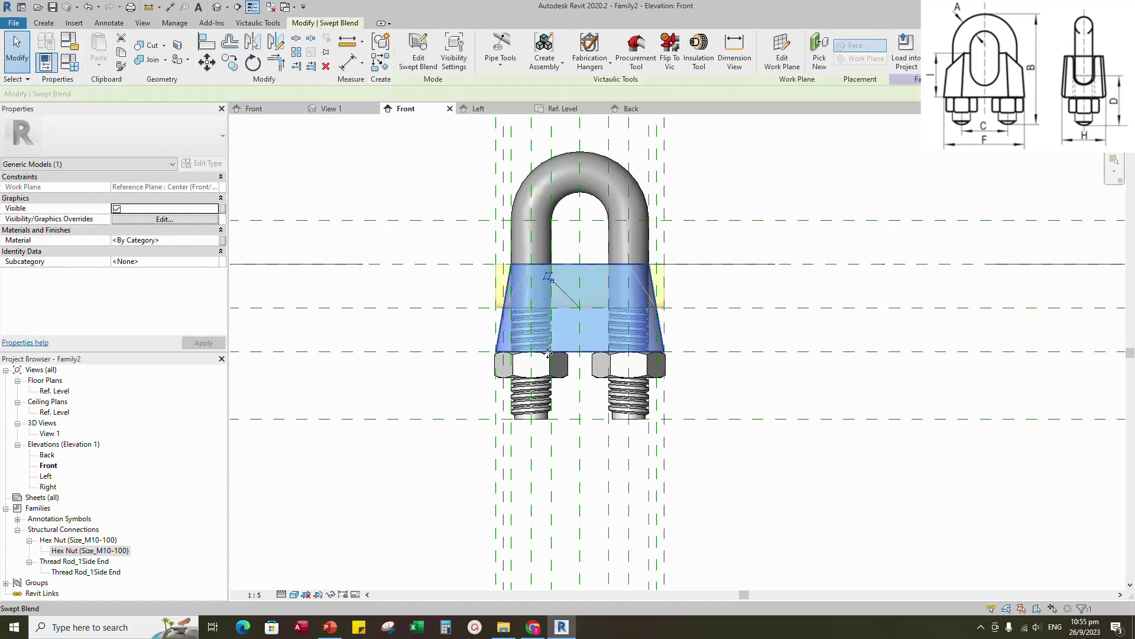
pyautogui.keyDown('ctrl'); pyautogui.click(616, 245); pyautogui.keyUp('ctrl')
pyautogui.click(223, 240)
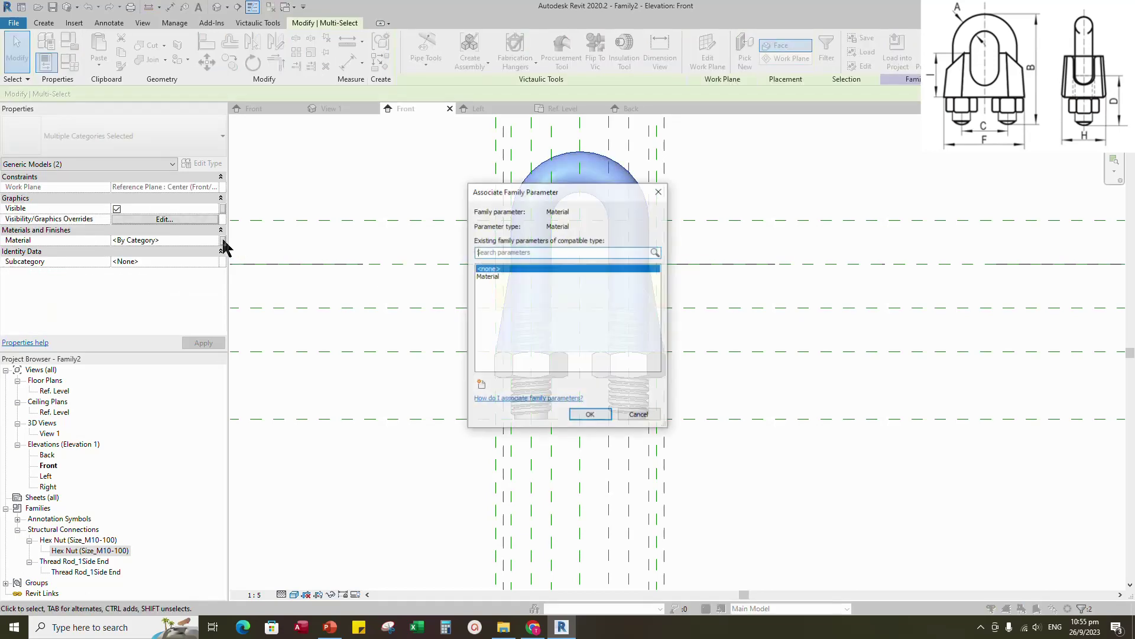
pyautogui.click(588, 414)
pyautogui.click(877, 479)
# - Add an equalised (EQ) aligned dimension across the body's bottom, middle and top horizontal reference planes in the Front elevation
pyautogui.scroll(-2, 765, 362)
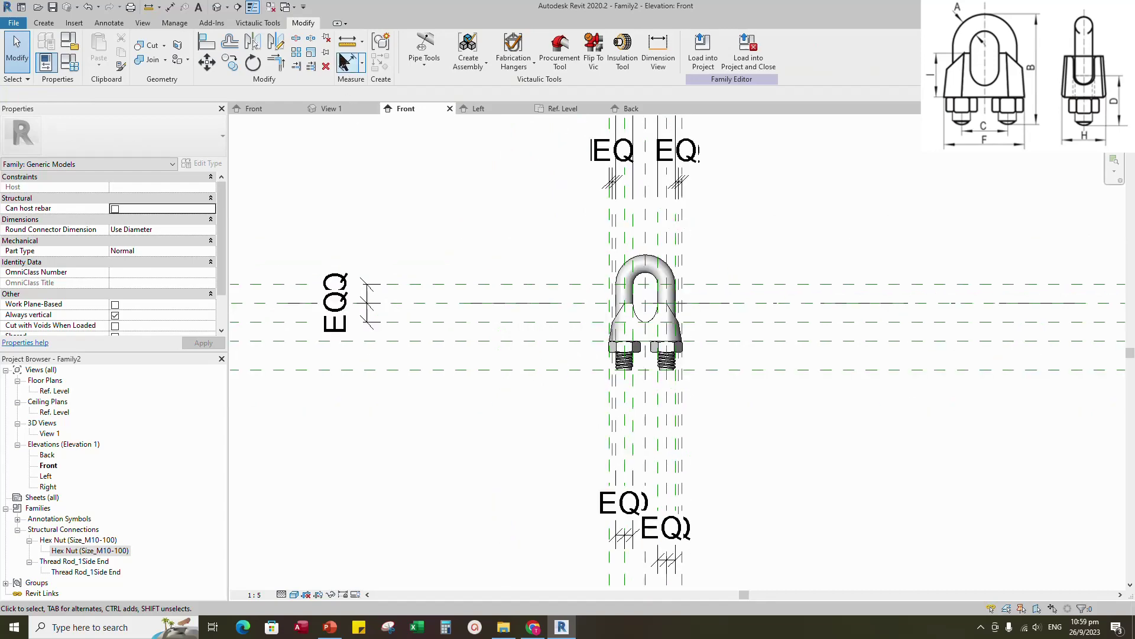
pyautogui.press('d')
pyautogui.press('i')
pyautogui.click(425, 322)
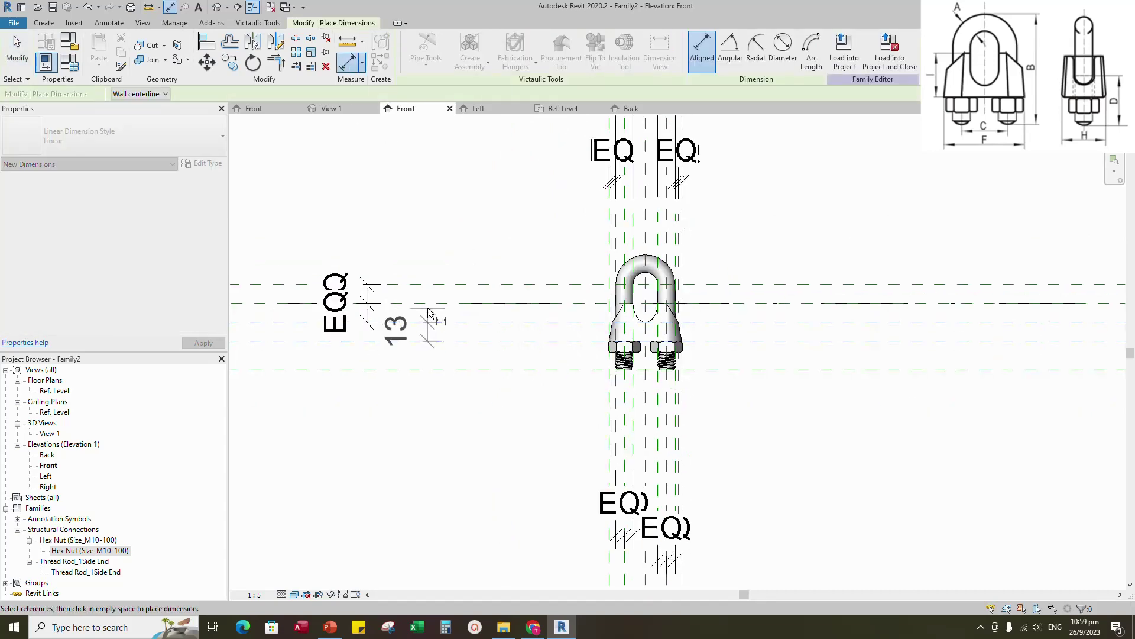
pyautogui.click(428, 303)
pyautogui.scroll(-3, 515, 324)
pyautogui.scroll(5, 374, 308)
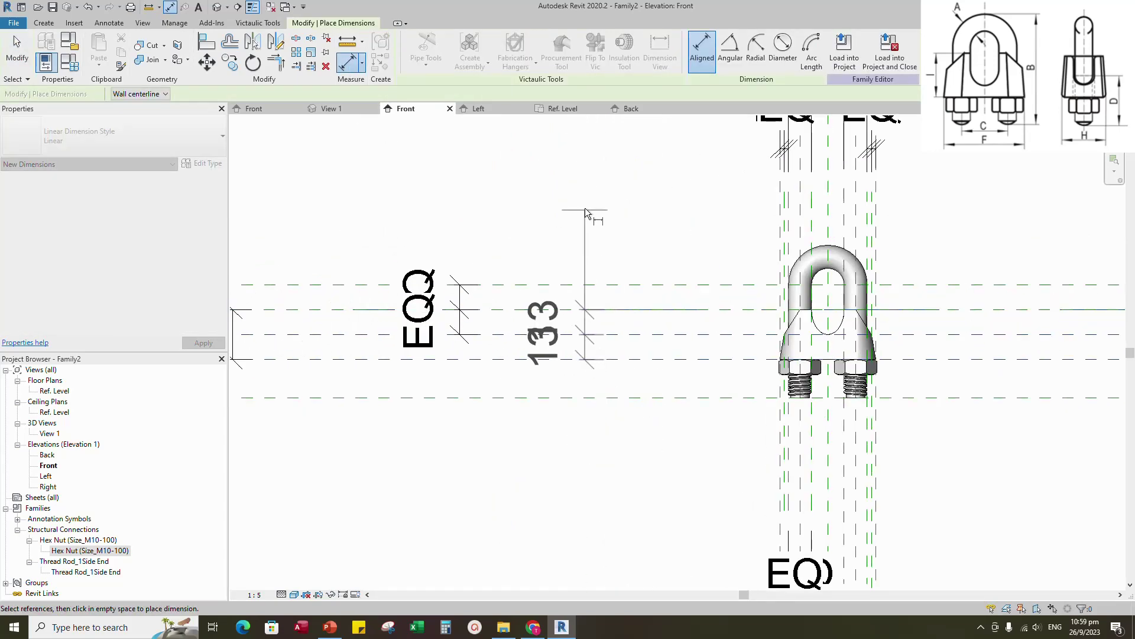
pyautogui.click(584, 208)
pyautogui.click(707, 335)
pyautogui.scroll(-2, 669, 358)
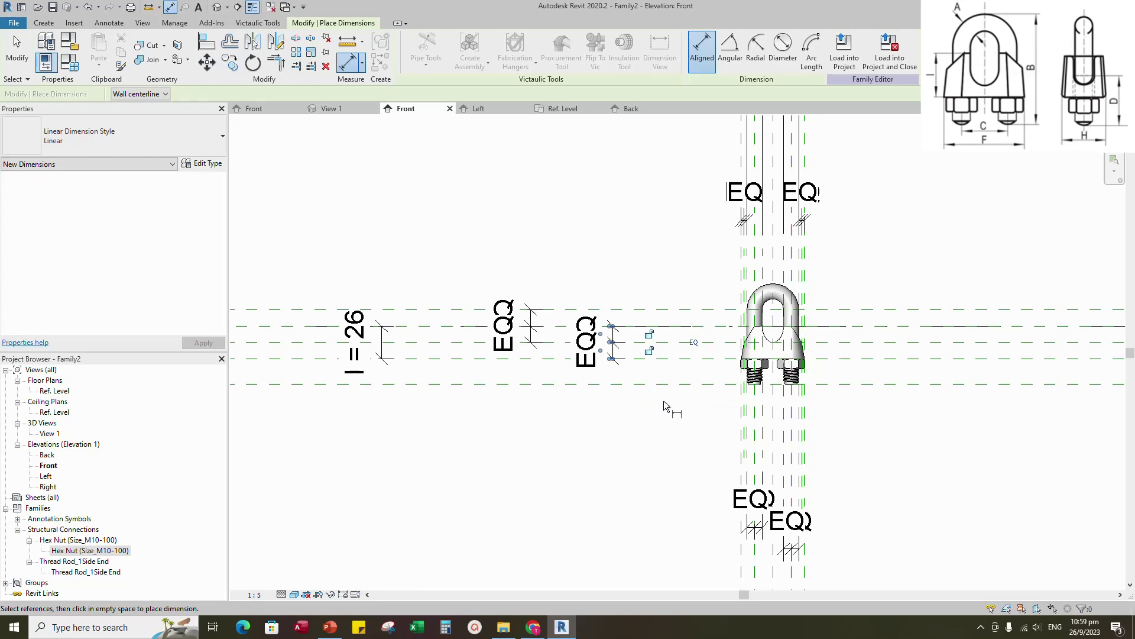
pyautogui.press('Escape')
pyautogui.press('Escape')
pyautogui.scroll(-2, 665, 399)
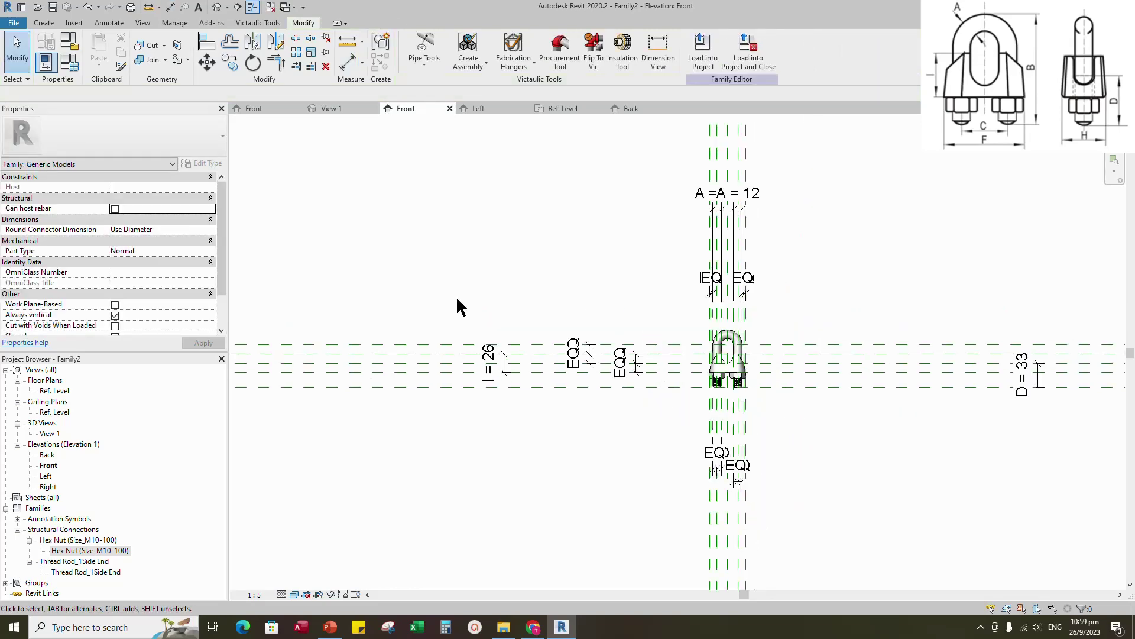
# - In 3D View 1, flex the family through Family Types by applying RD values of 22, 30 and 40 in turn
pyautogui.click(331, 108)
pyautogui.click(69, 62)
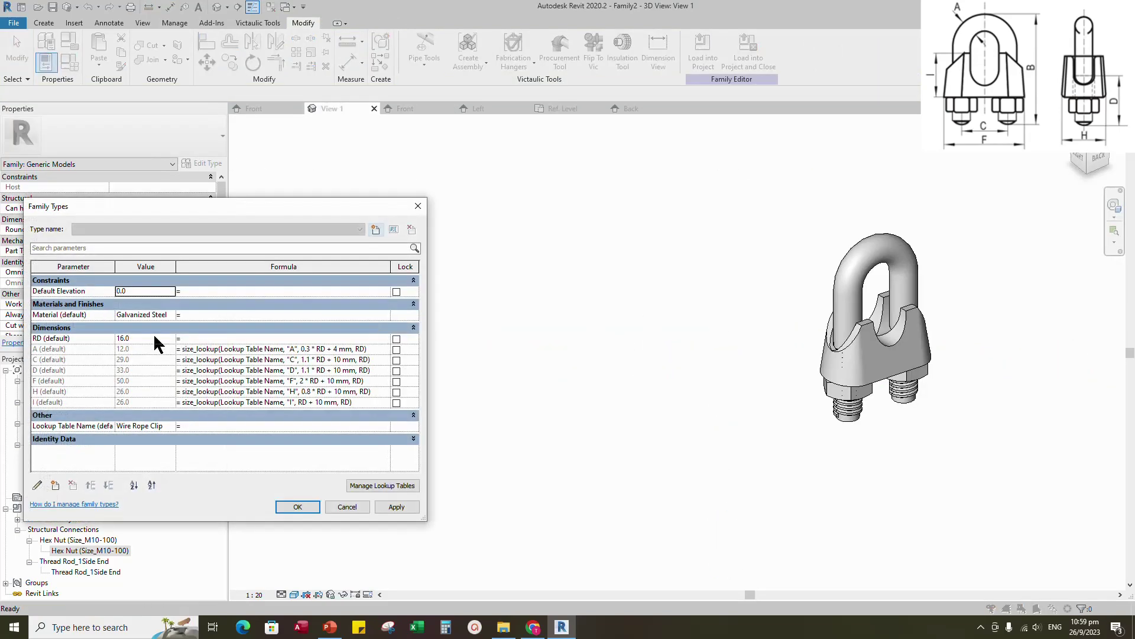
pyautogui.moveTo(153, 339); pyautogui.dragTo(95, 341)
pyautogui.write('22')
pyautogui.click(392, 507)
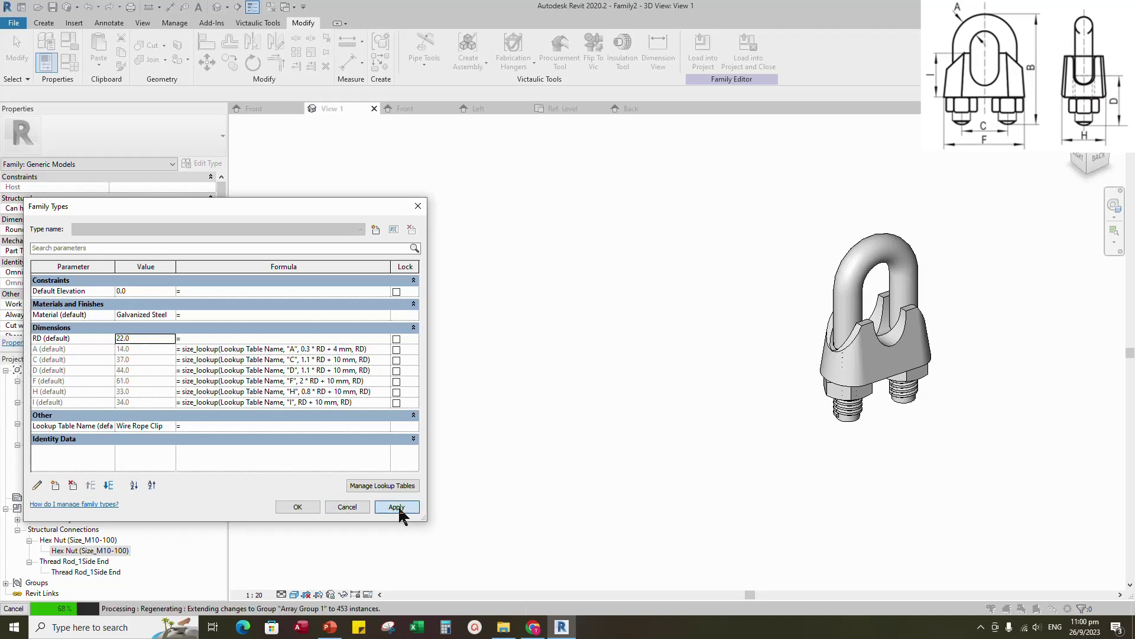
pyautogui.write('30')
pyautogui.click(393, 507)
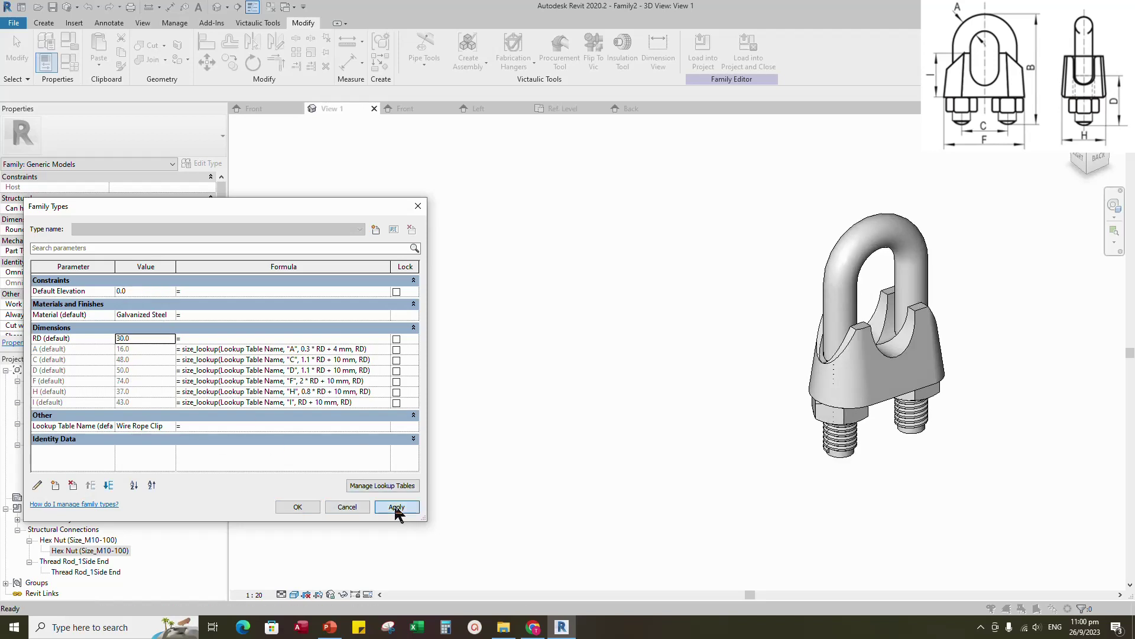
pyautogui.click(123, 339)
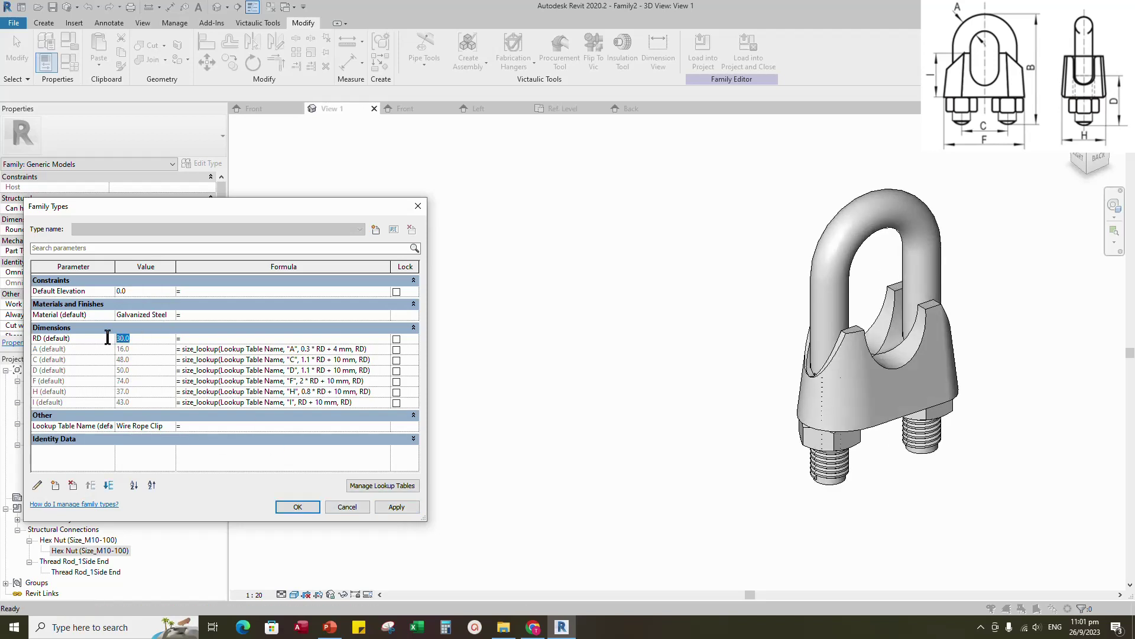
pyautogui.write('40')
pyautogui.click(395, 507)
# - Flex the clip back down by applying RD values of 30 and 22
pyautogui.click(89, 338)
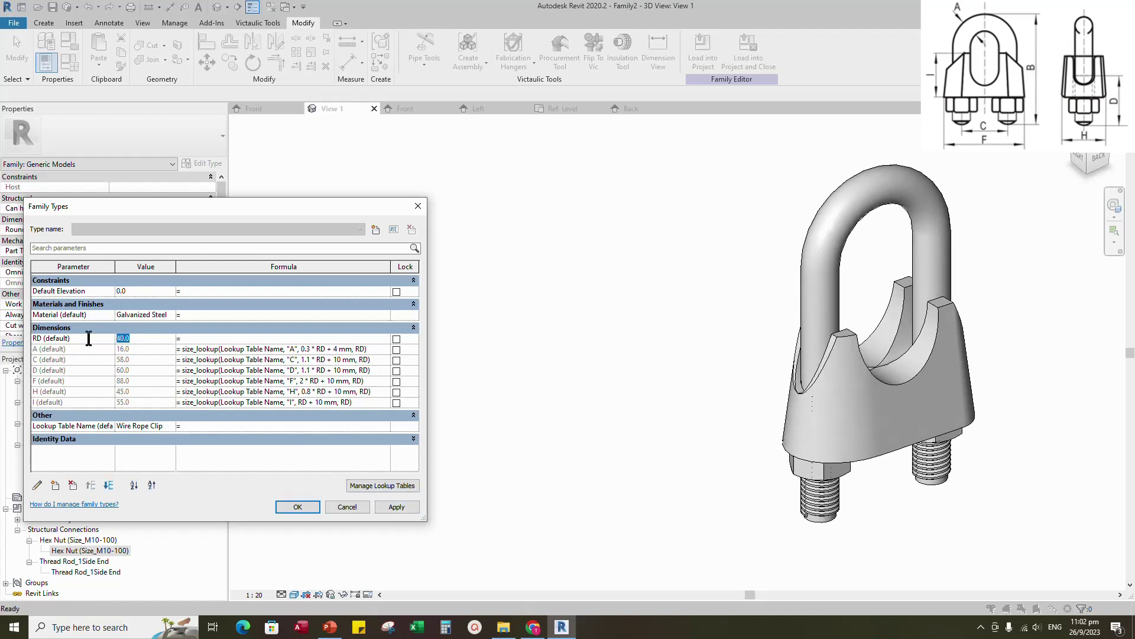
pyautogui.write('30')
pyautogui.click(395, 506)
pyautogui.click(125, 338)
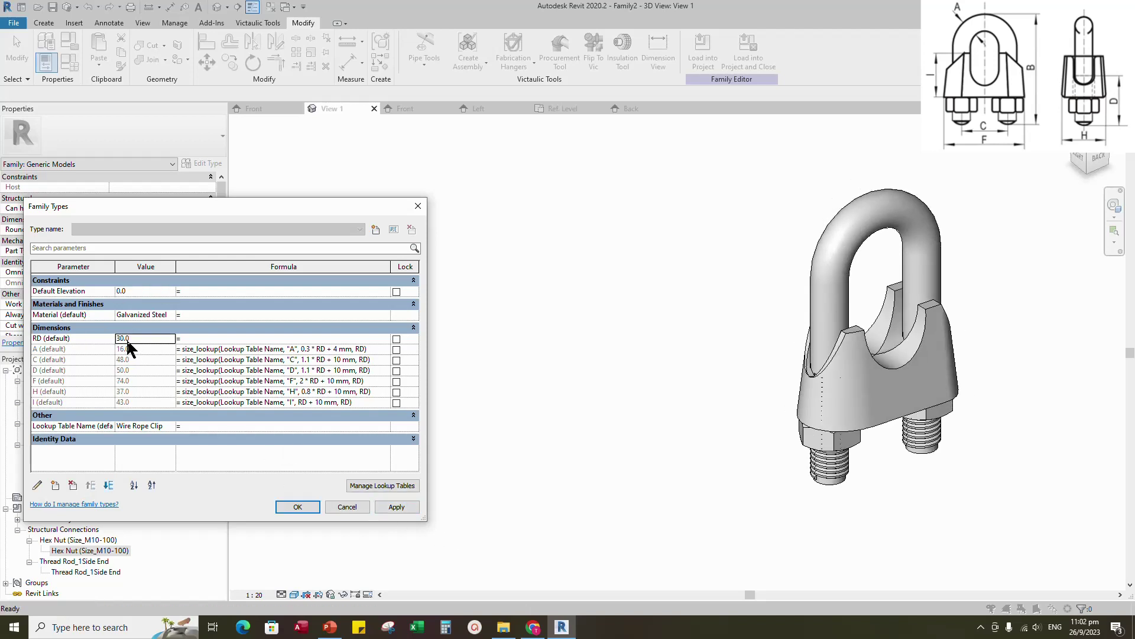
pyautogui.write('22')
pyautogui.click(395, 507)
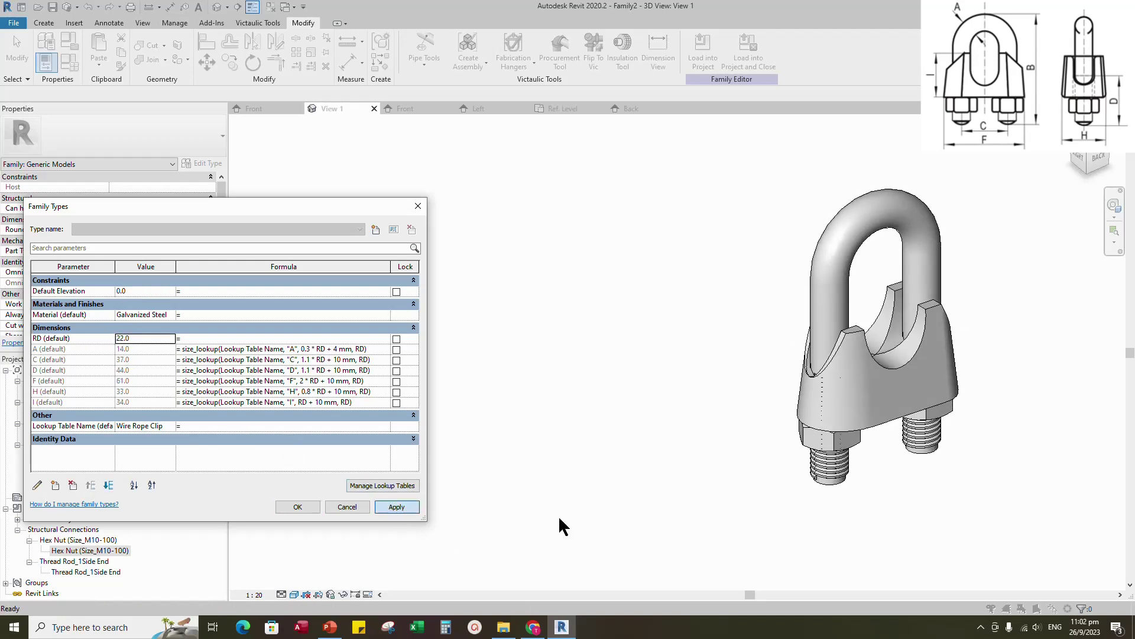
# - Set the RD parameter to 16 and accept the family types
pyautogui.click(125, 338)
pyautogui.write('16')
pyautogui.click(395, 507)
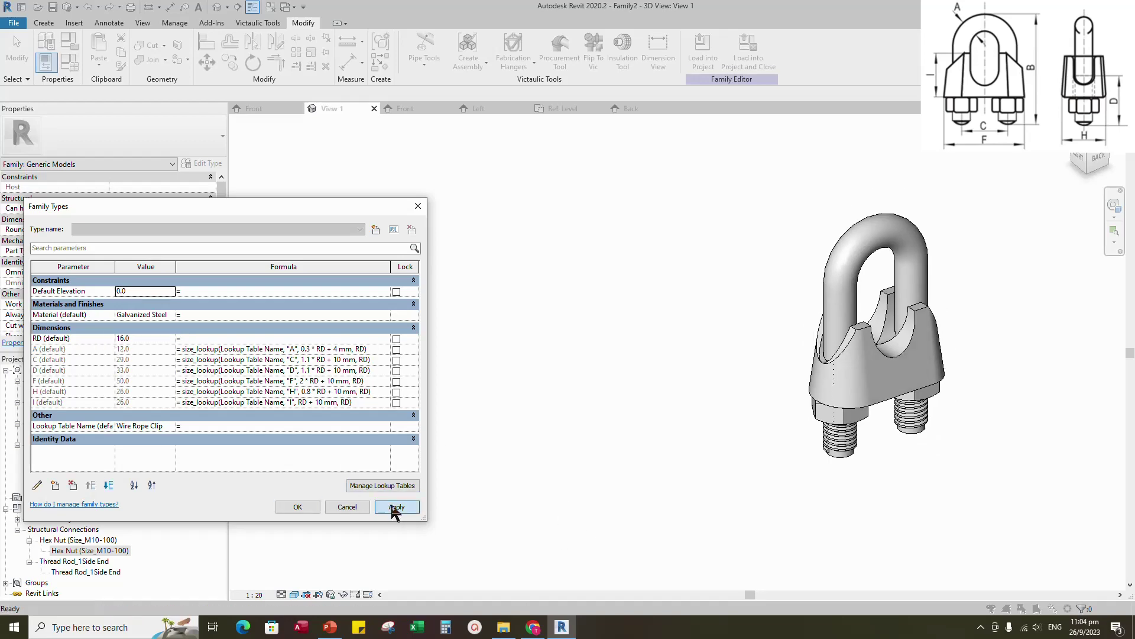
pyautogui.click(298, 506)
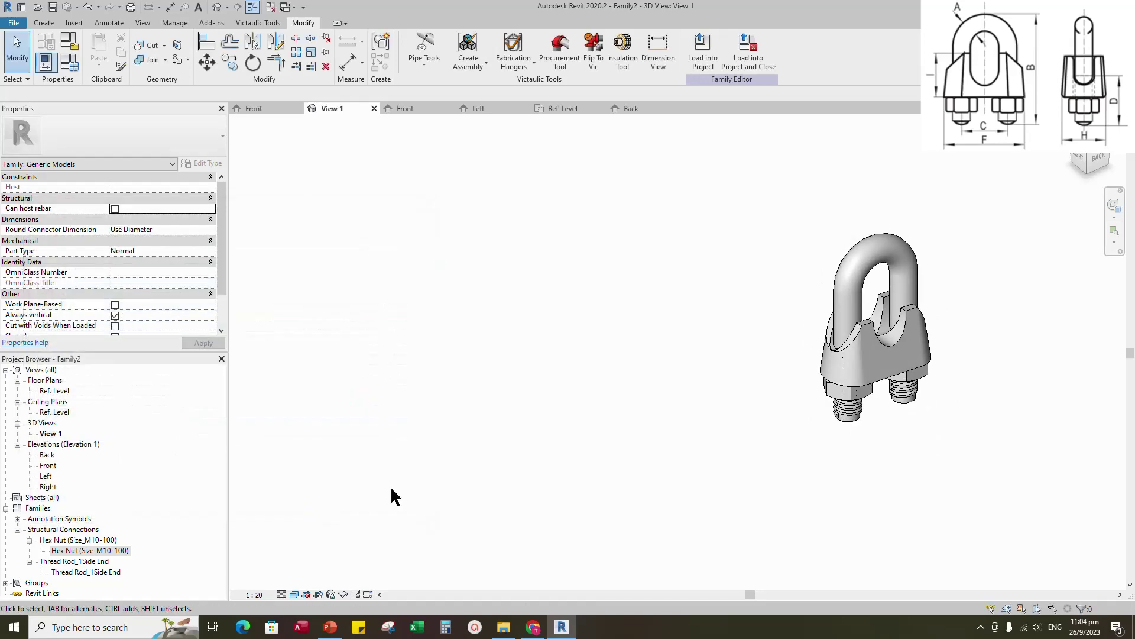
pyautogui.keyDown('shift'); pyautogui.moveTo(739, 461); pyautogui.dragTo(842, 414, button='middle'); pyautogui.keyUp('shift')
pyautogui.scroll(2, 849, 373)
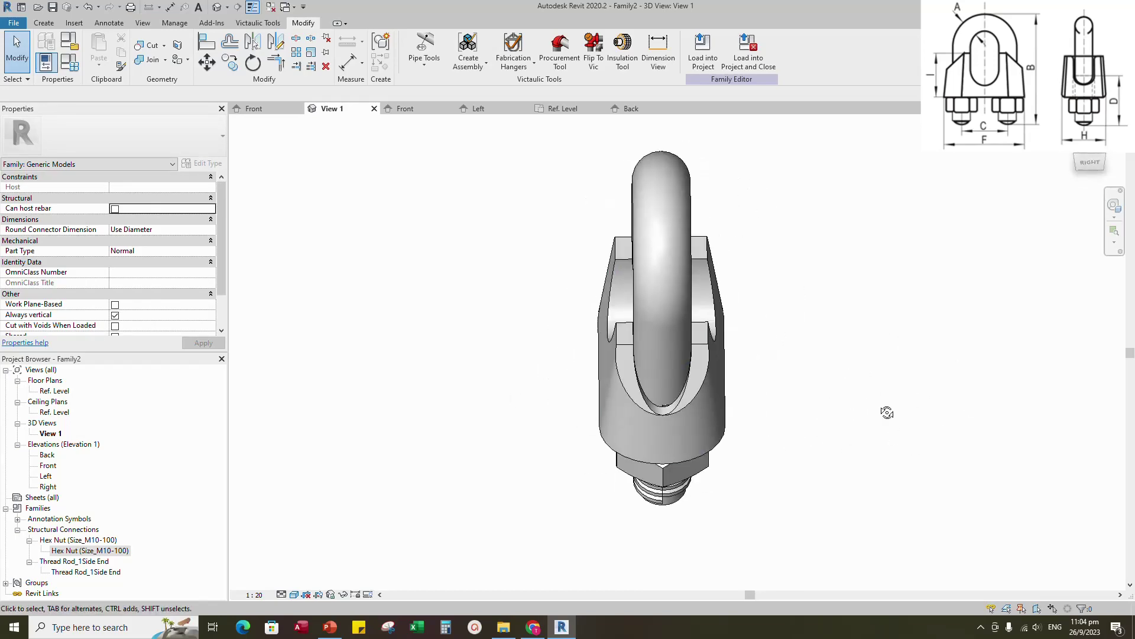